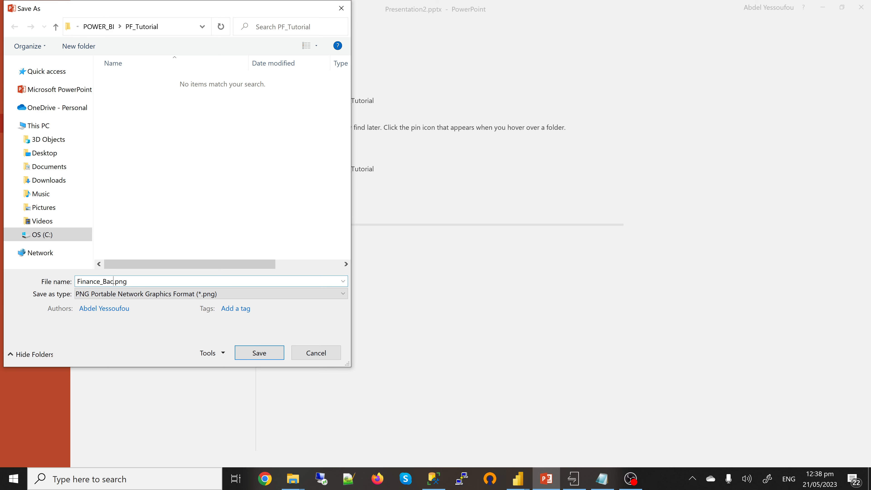
- Save the slide as a PNG image named Finance_Background in the PF_Tutorial folder
{"action": "type", "text": "nd"}
{"action": "left_click", "coordinate": [254, 357]}
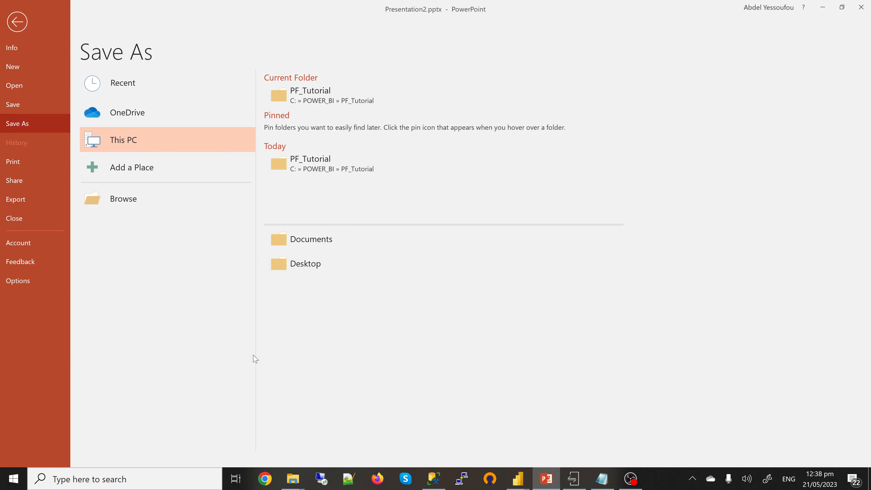
{"action": "left_click", "coordinate": [436, 271]}
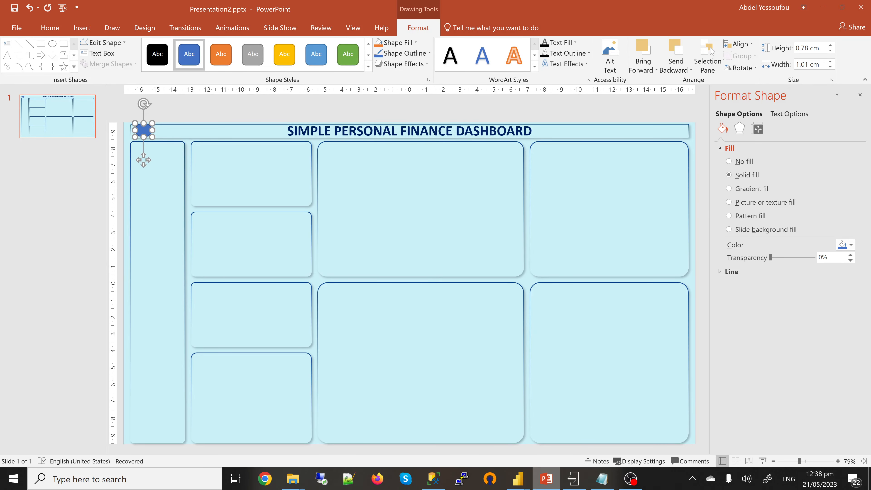
- Switch to the untitled Power BI report and set Finance_Background.png from POWER_BI\PF_Tutorial as the page's canvas background image
{"action": "mouse_move", "coordinate": [523, 484]}
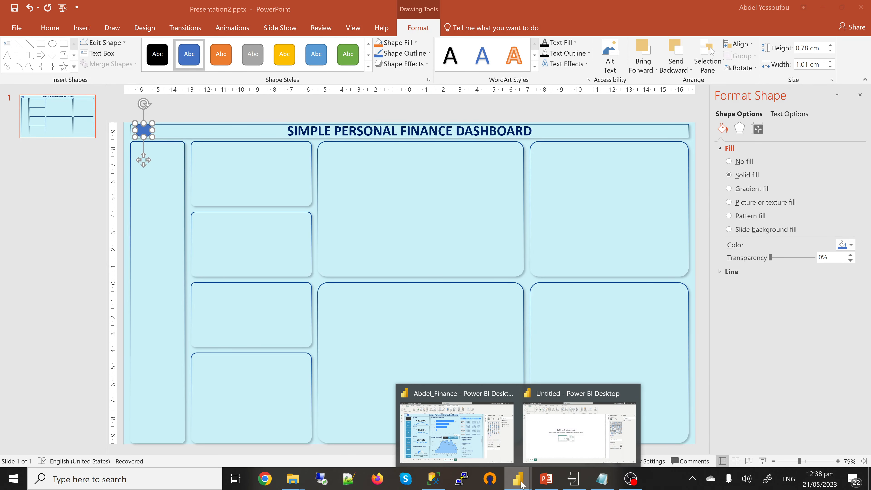
{"action": "left_click", "coordinate": [560, 439]}
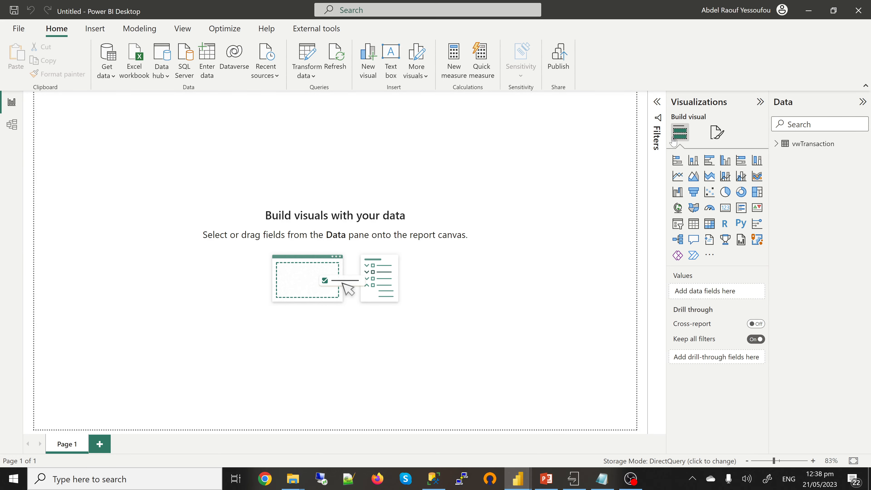
{"action": "left_click", "coordinate": [716, 132]}
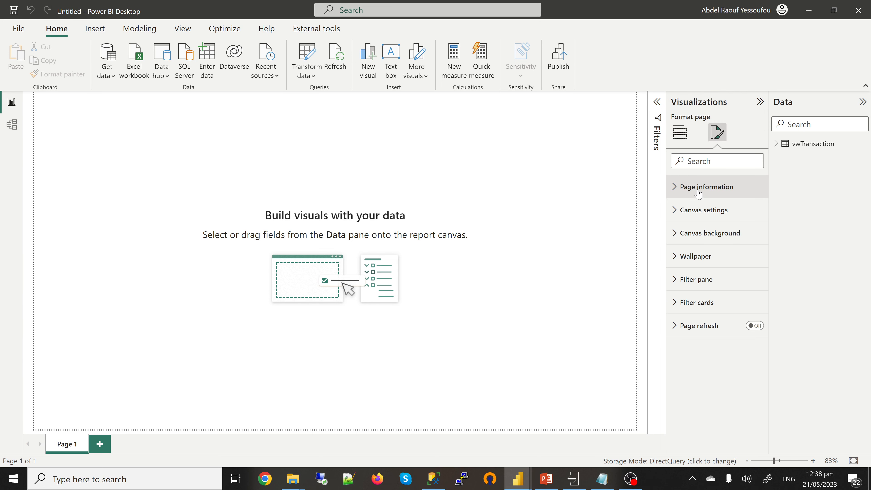
{"action": "left_click", "coordinate": [694, 236]}
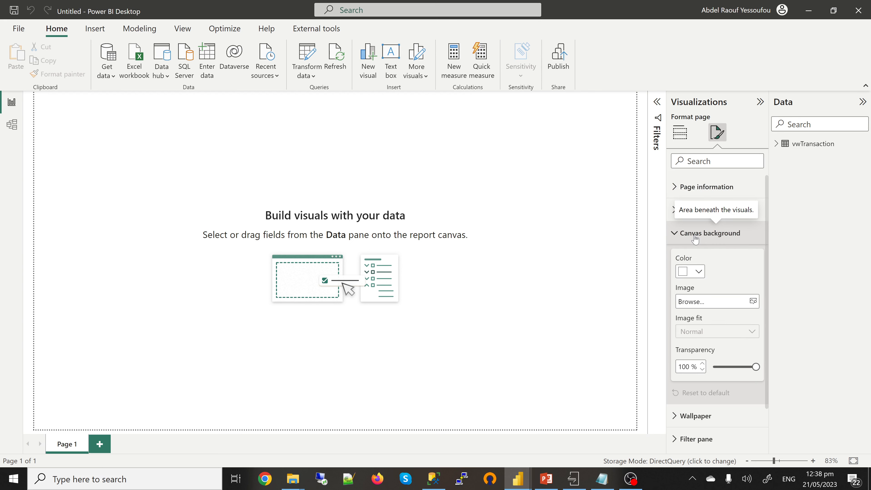
{"action": "left_click", "coordinate": [753, 301]}
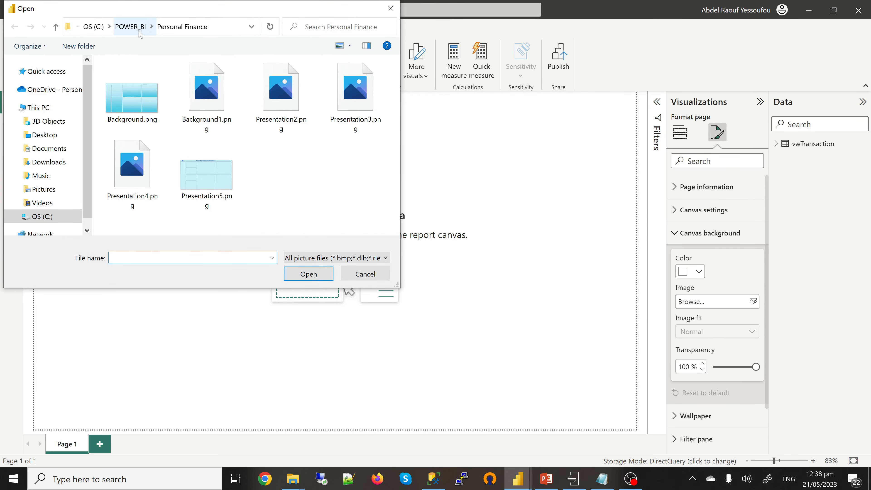
{"action": "left_click", "coordinate": [133, 31]}
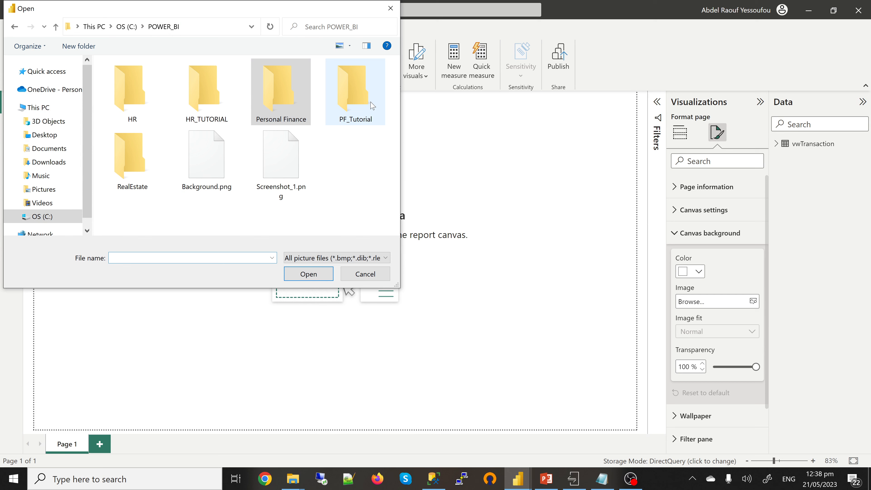
{"action": "double_click", "coordinate": [360, 103]}
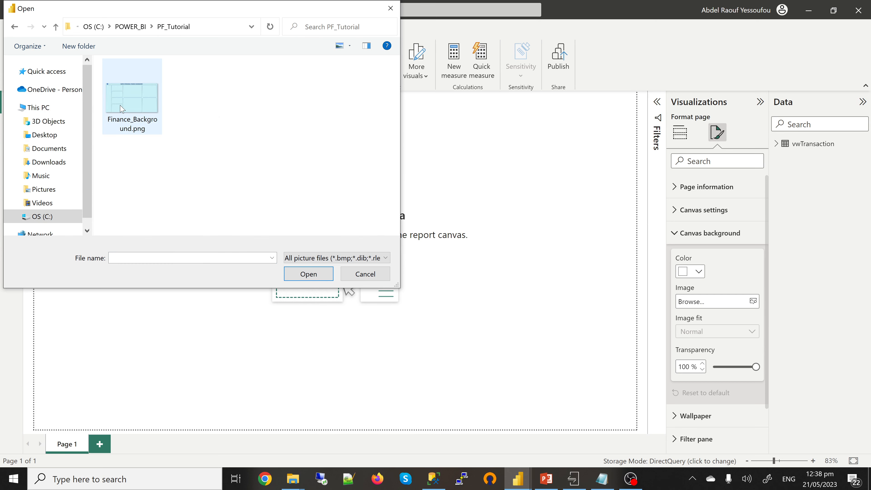
{"action": "left_click", "coordinate": [126, 107]}
{"action": "left_click", "coordinate": [297, 273]}
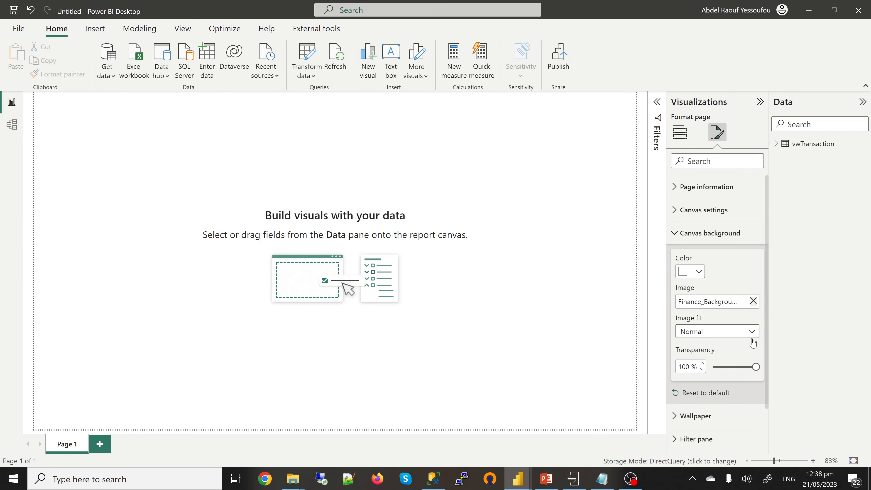
- Set the canvas background's transparency to 0% and its image fit to Fit
{"action": "left_click_drag", "start_coordinate": [755, 367], "coordinate": [685, 376]}
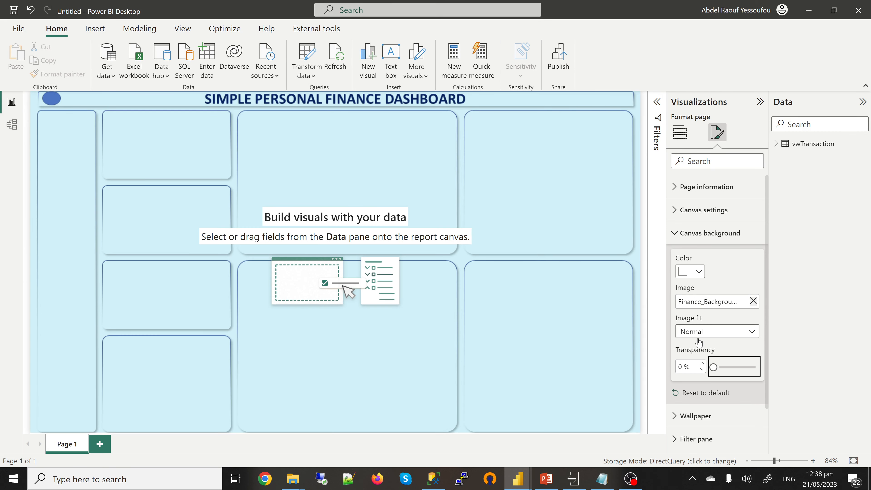
{"action": "left_click", "coordinate": [698, 332]}
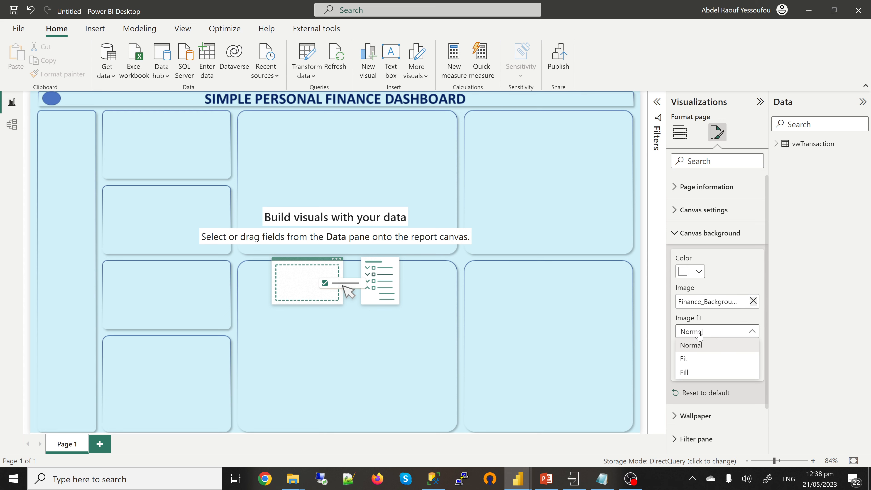
{"action": "left_click", "coordinate": [696, 360]}
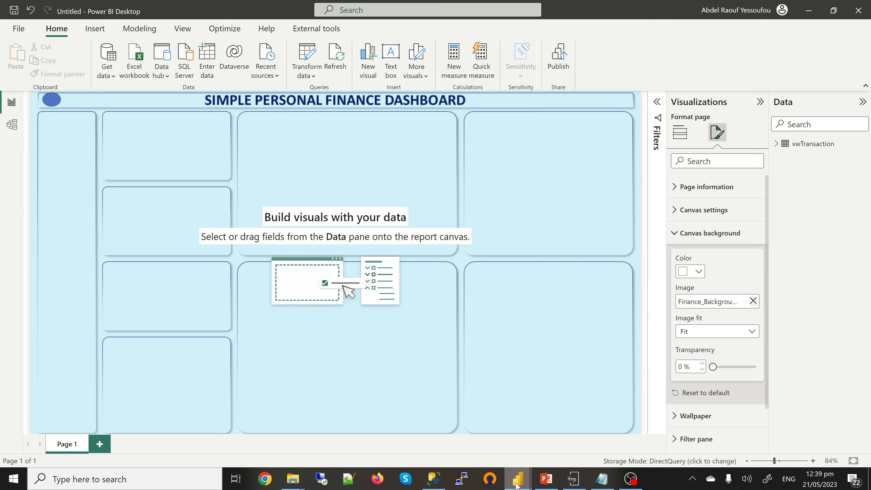
- Look at the finished personal finance dashboard in the other open Power BI report, and return to the untitled report
{"action": "mouse_move", "coordinate": [518, 484]}
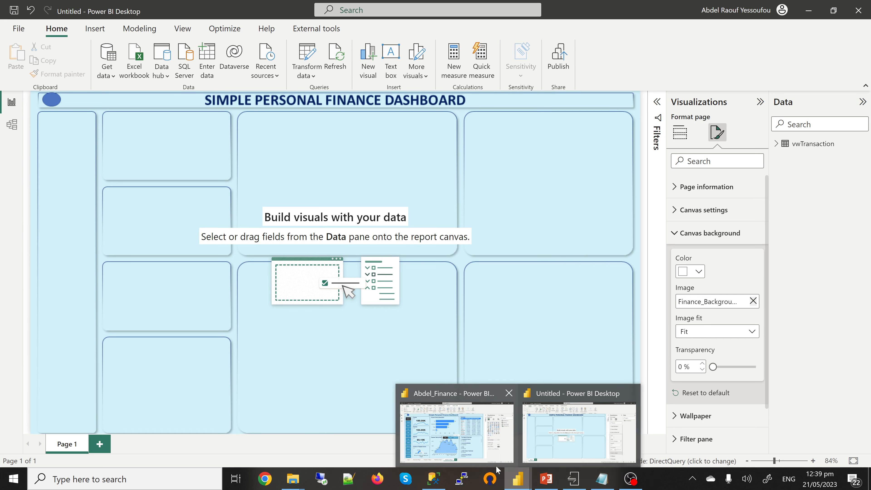
{"action": "left_click", "coordinate": [452, 444]}
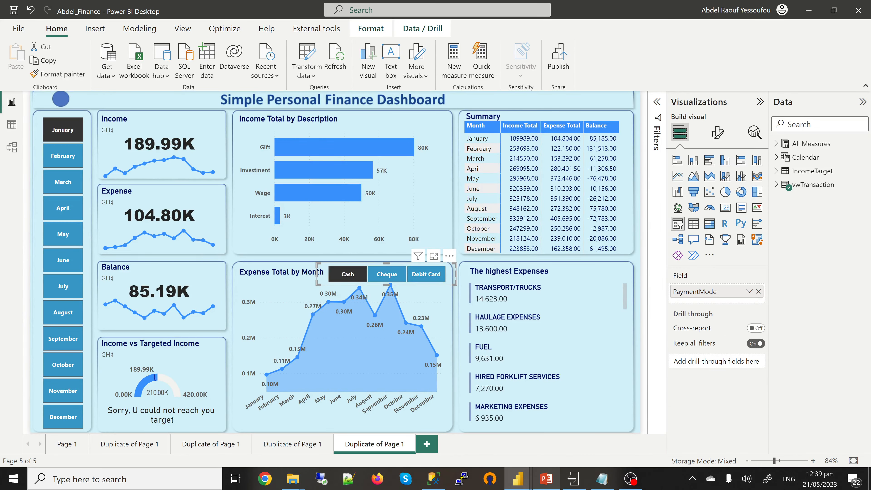
{"action": "mouse_move", "coordinate": [523, 479]}
{"action": "left_click", "coordinate": [546, 440]}
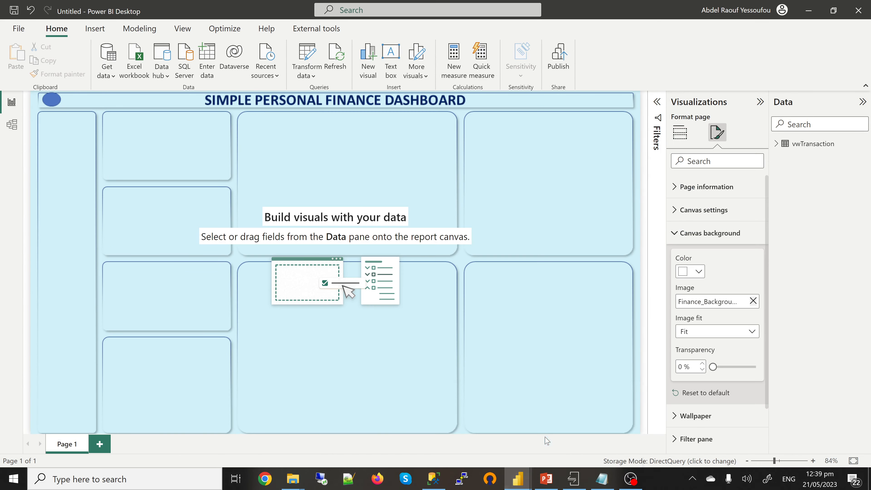
- Load the IncomeTarget table from the recent SQLEXPRESS01 Finance database using the Import connection mode
{"action": "left_click", "coordinate": [70, 135]}
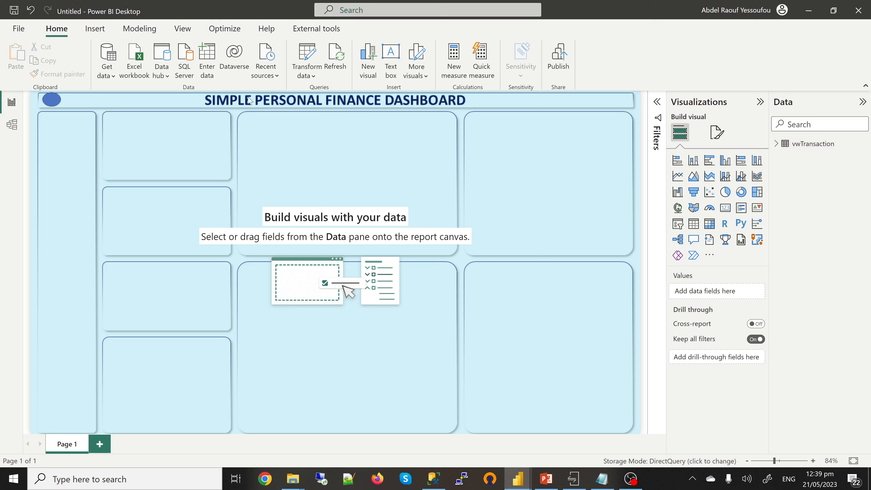
{"action": "left_click", "coordinate": [268, 78]}
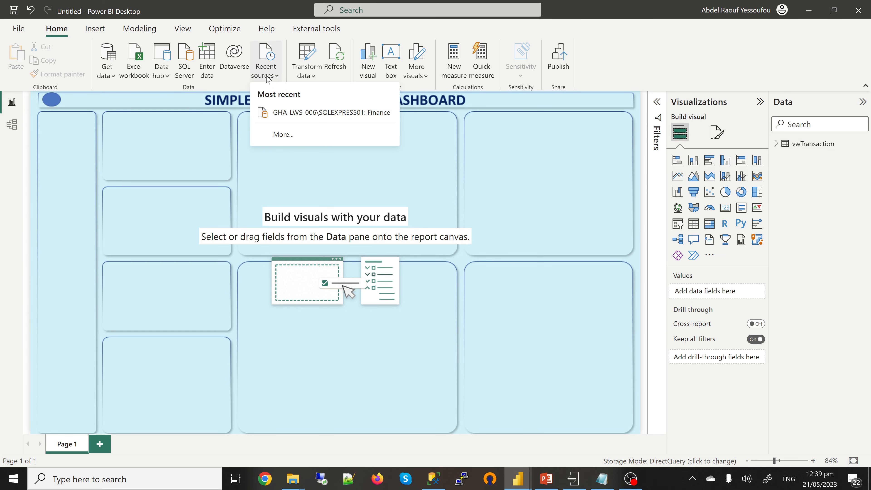
{"action": "left_click", "coordinate": [302, 119]}
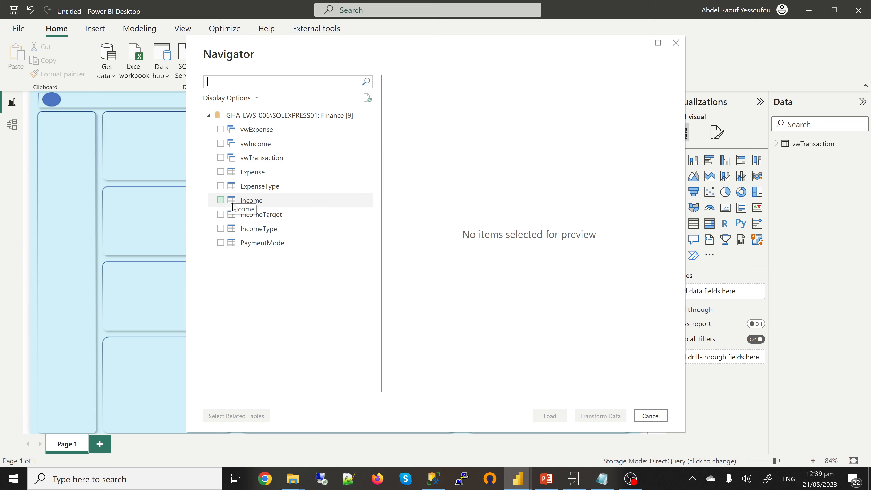
{"action": "left_click", "coordinate": [221, 214]}
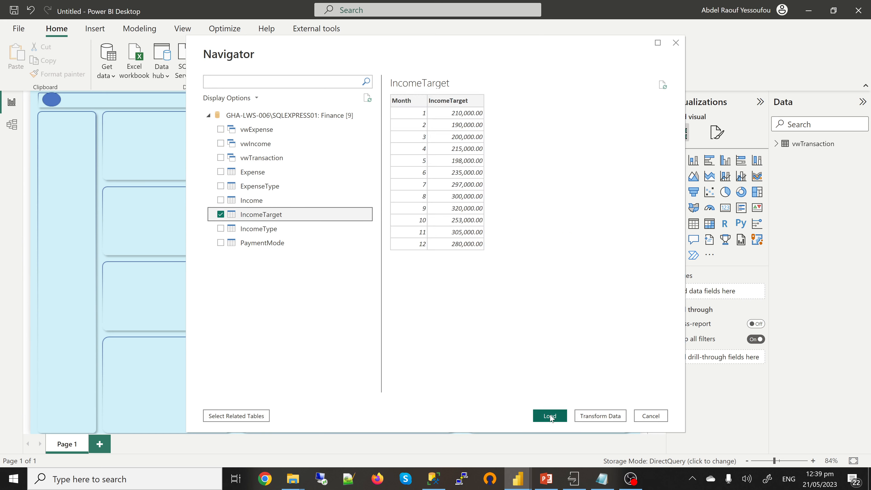
{"action": "left_click", "coordinate": [550, 416]}
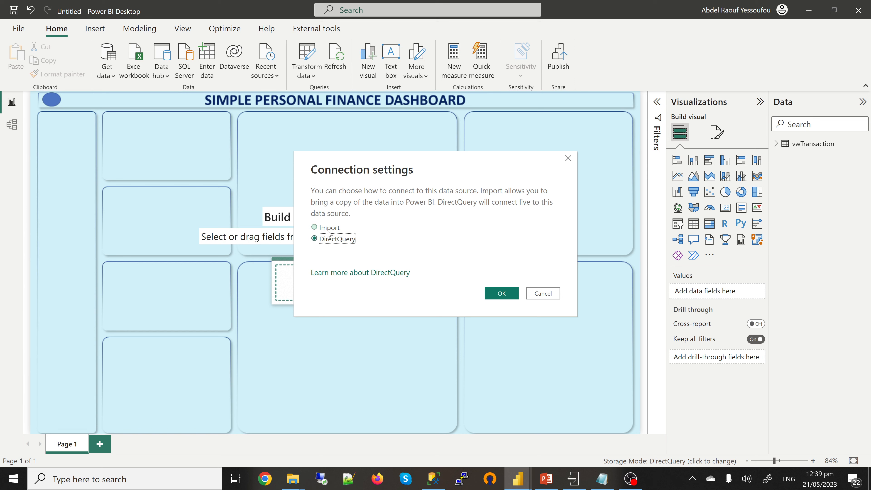
{"action": "left_click", "coordinate": [326, 229]}
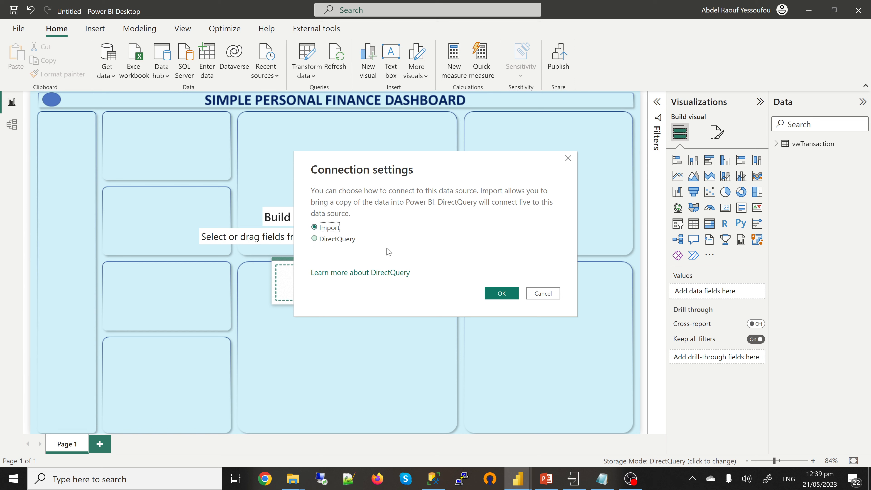
{"action": "left_click", "coordinate": [499, 297]}
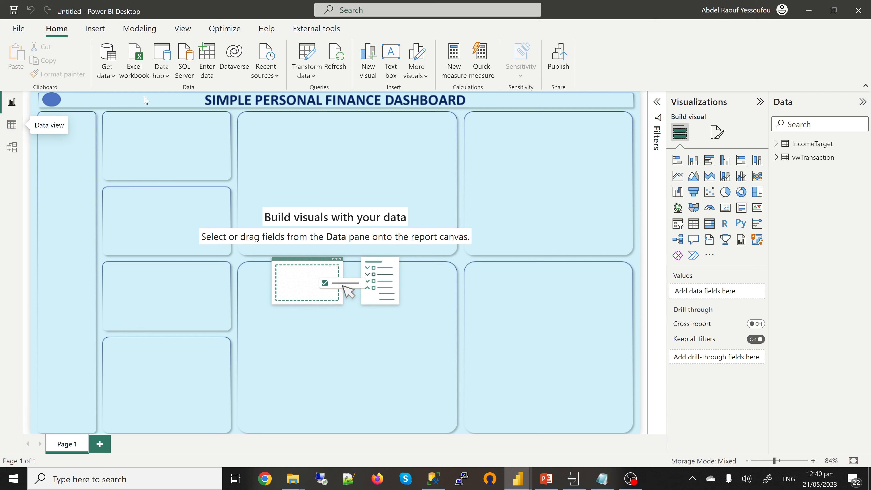
- In the data view, create a calculated table whose formula begins with Calendar = CALENDAR(
{"action": "left_click", "coordinate": [12, 126]}
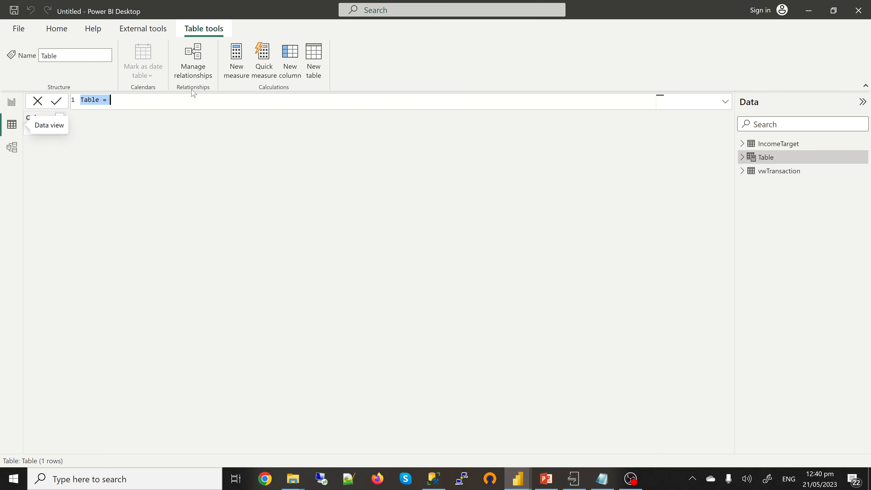
{"action": "type", "text": "Ca"}
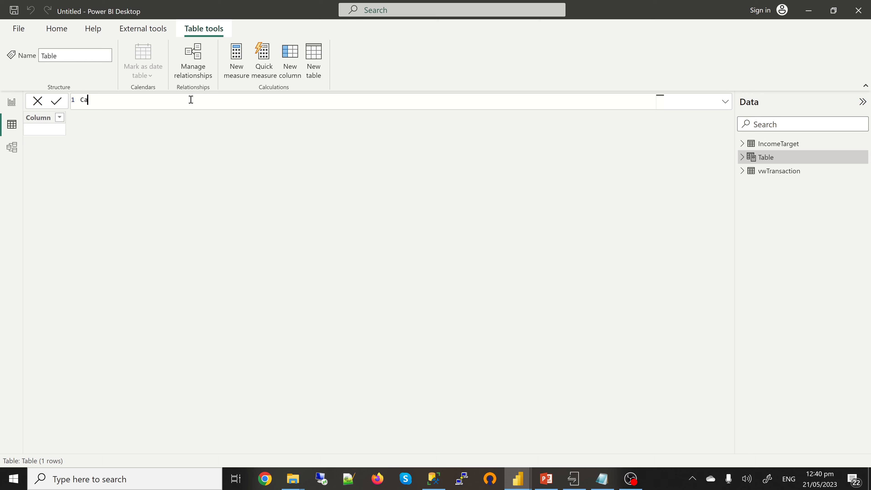
{"action": "type", "text": "lendar = CALE"}
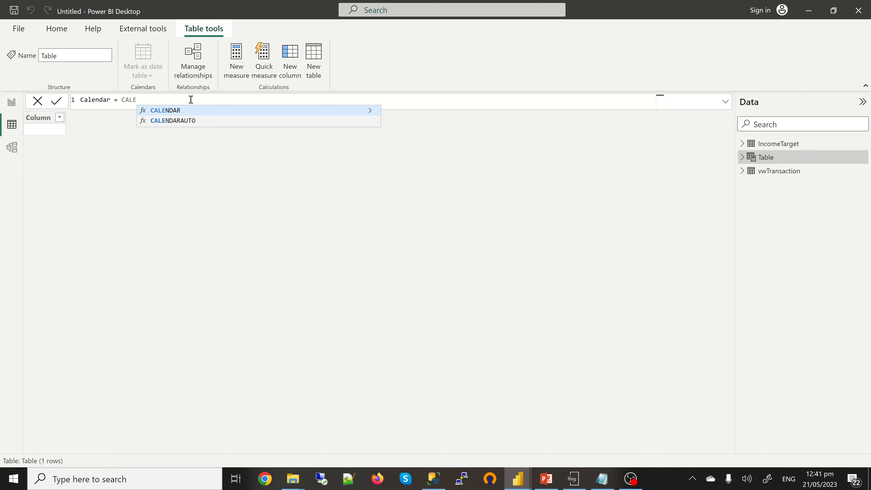
{"action": "key", "text": "Tab"}
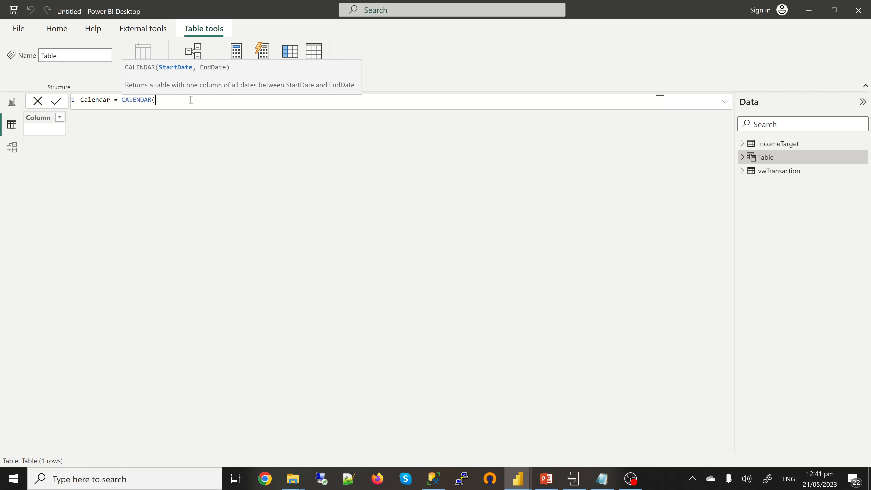
{"action": "type", "text": "tra"}
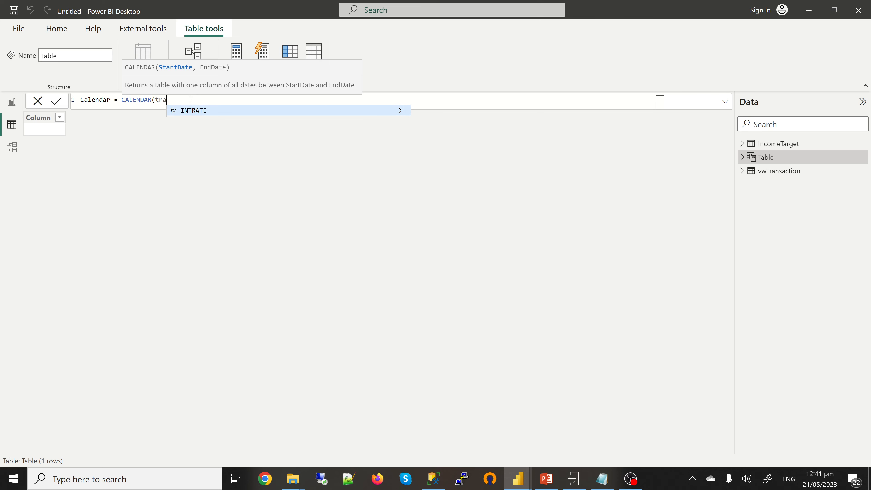
{"action": "key", "text": "BackSpace"}
{"action": "key", "text": "BackSpace"}
{"action": "key", "text": "BackSpace"}
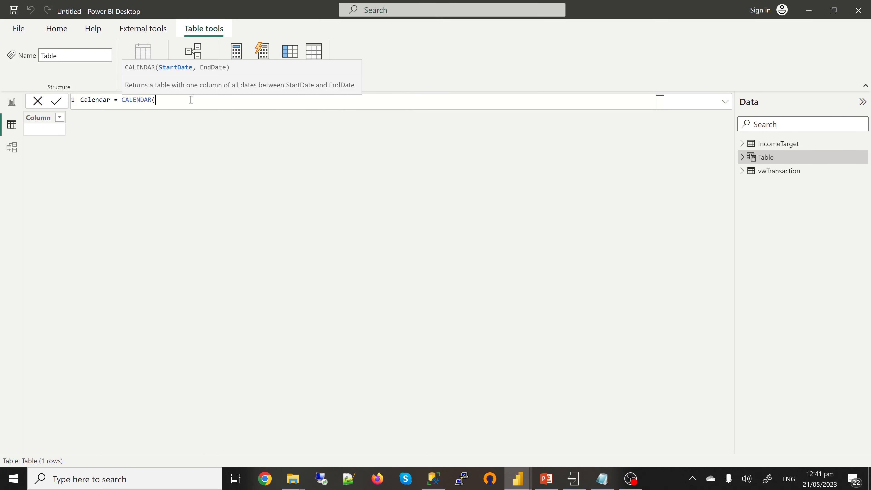
- Enter MIN(vwTransaction[TransactionDate]) as the start date argument of the CALENDAR function
{"action": "type", "text": "min"}
{"action": "key", "text": "Tab"}
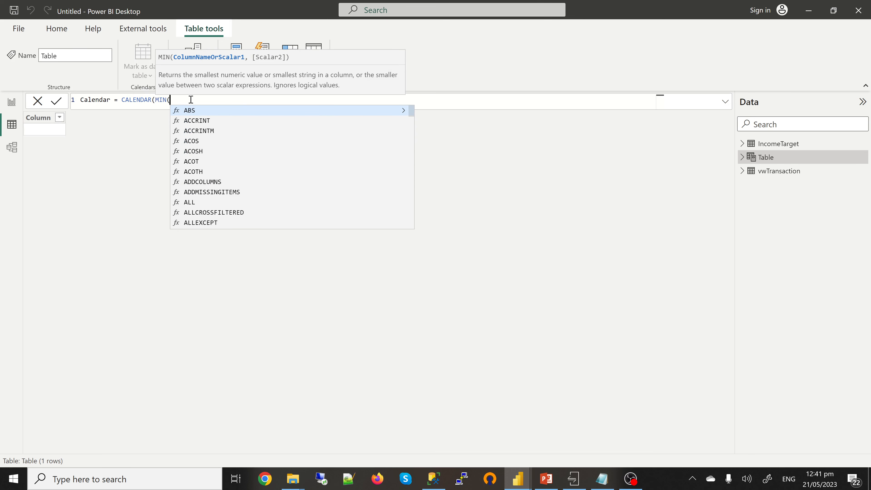
{"action": "type", "text": "tra"}
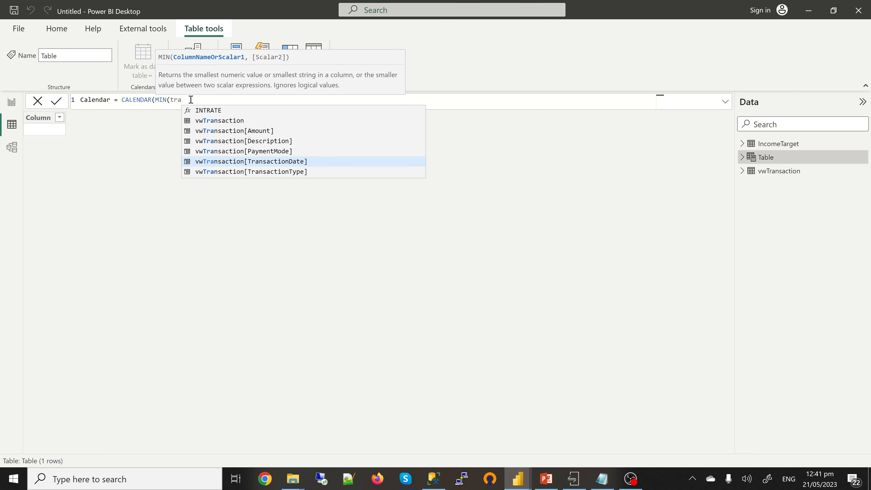
{"action": "key", "text": "Tab"}
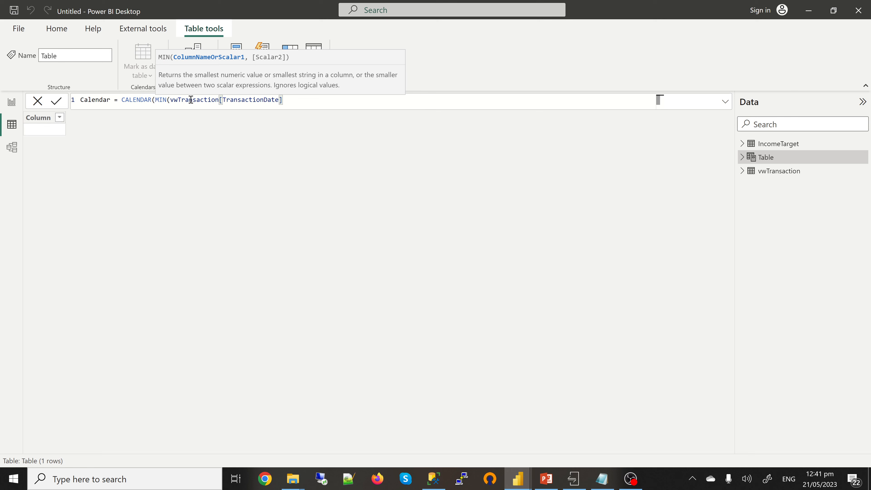
{"action": "type", "text": ")"}
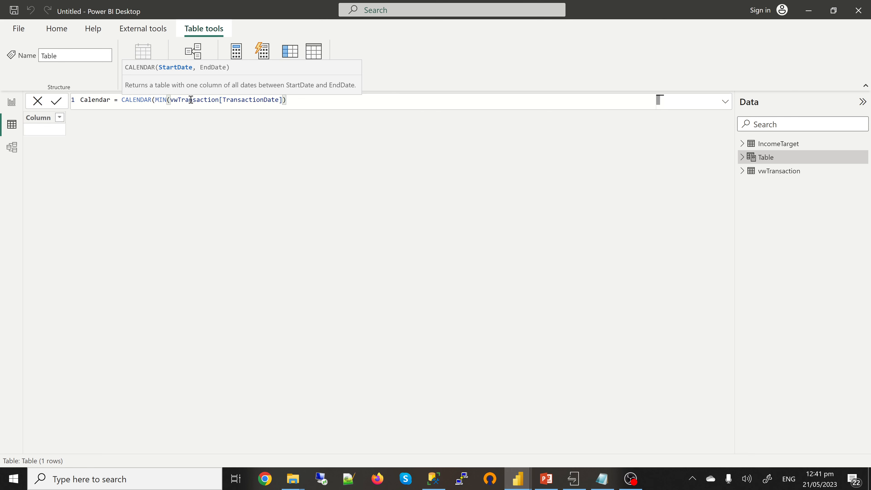
- Complete the Calendar table formula with MAX(vwTransaction[TransactionDate]) as the end date argument and commit it
{"action": "type", "text": ", Ma"}
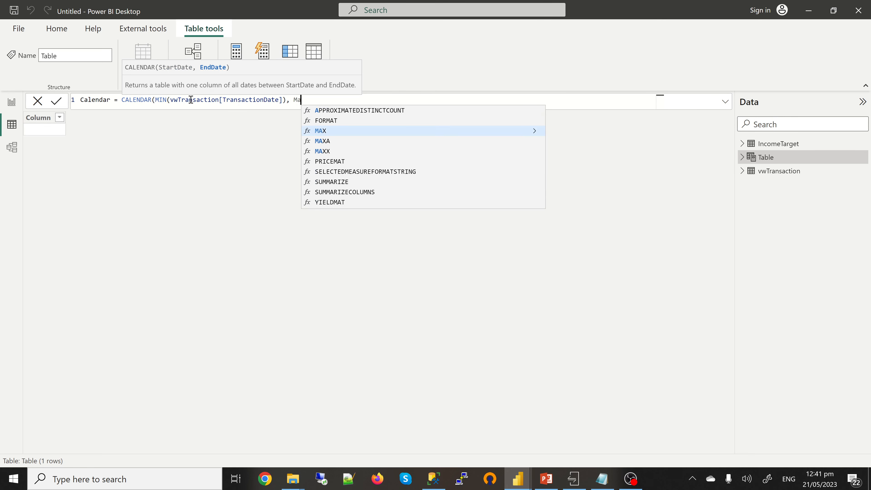
{"action": "key", "text": "Tab"}
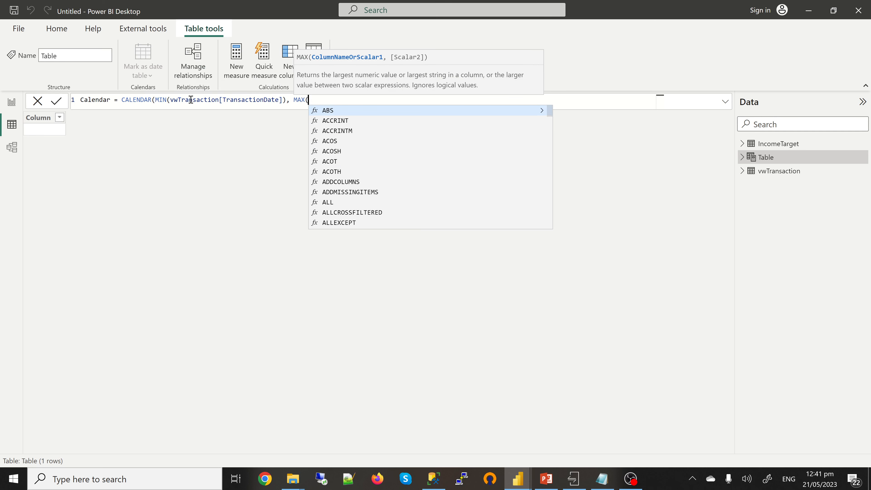
{"action": "type", "text": "tra"}
{"action": "key", "text": "Tab"}
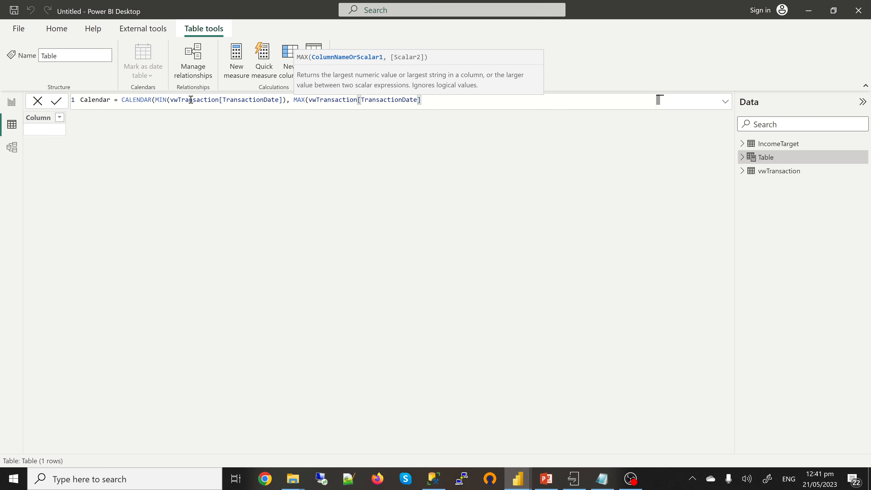
{"action": "type", "text": "))"}
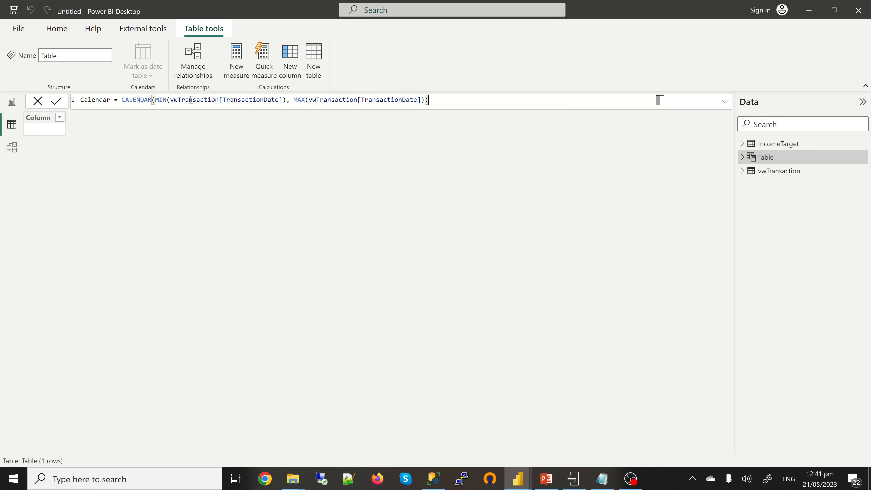
{"action": "key", "text": "Return"}
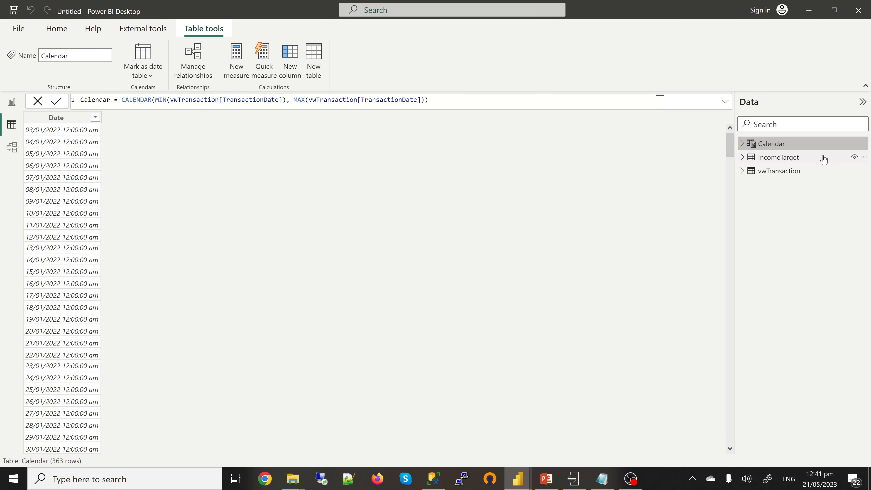
- Add a calculated column to the Calendar table with the formula Month = FORMAT([Date],"mmmm")
{"action": "left_click", "coordinate": [761, 148]}
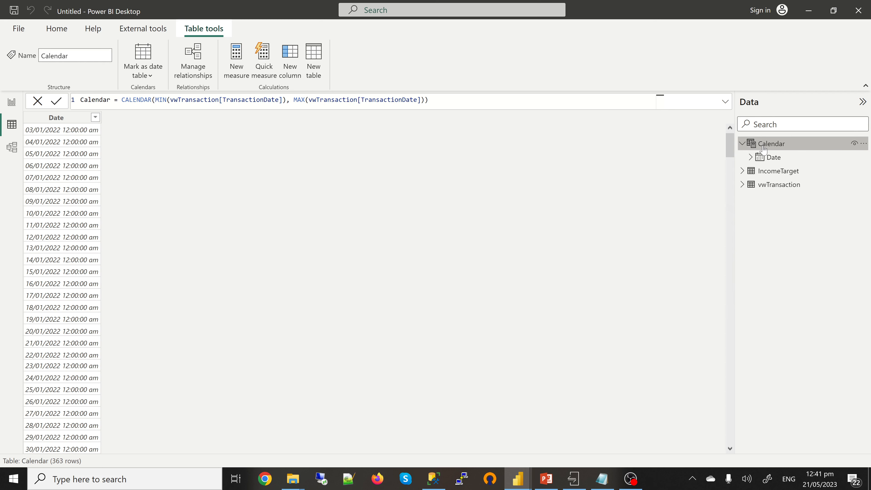
{"action": "left_click", "coordinate": [862, 144]}
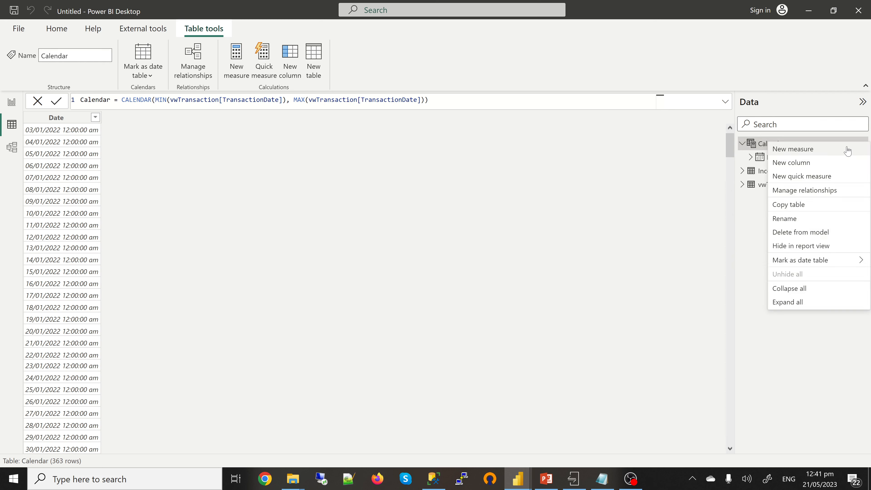
{"action": "key", "text": "Escape"}
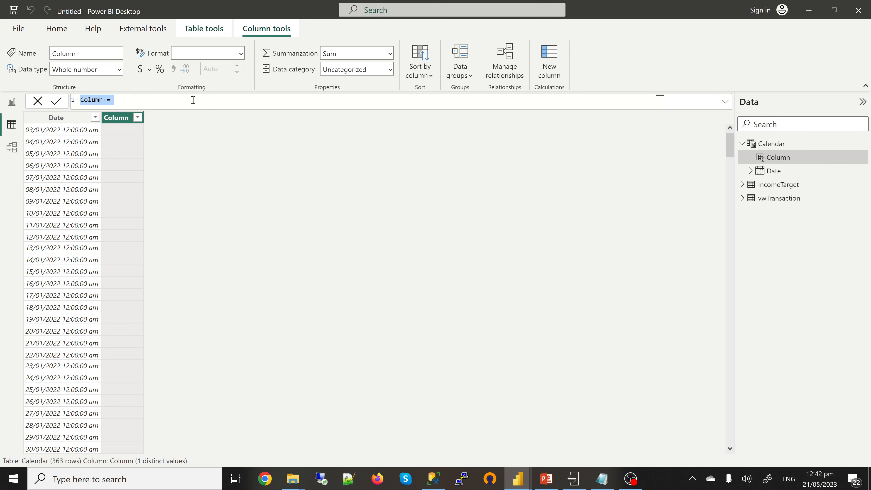
{"action": "type", "text": "Month = FOM"}
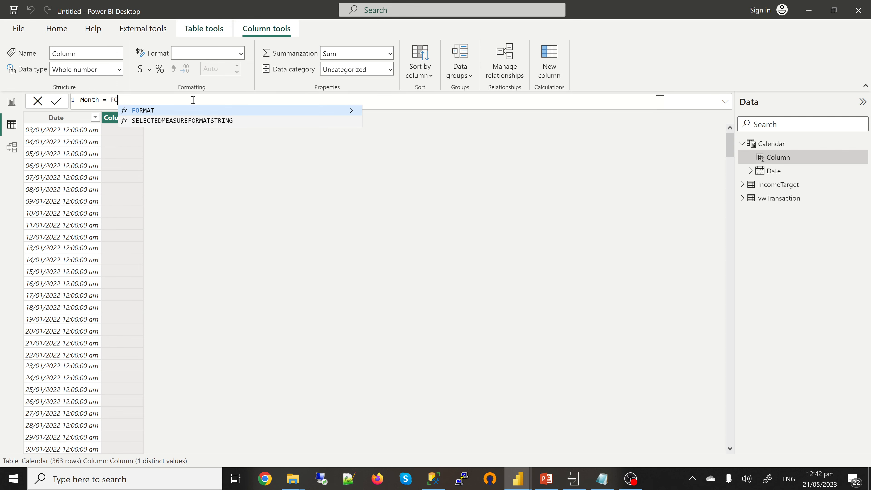
{"action": "key", "text": "Tab"}
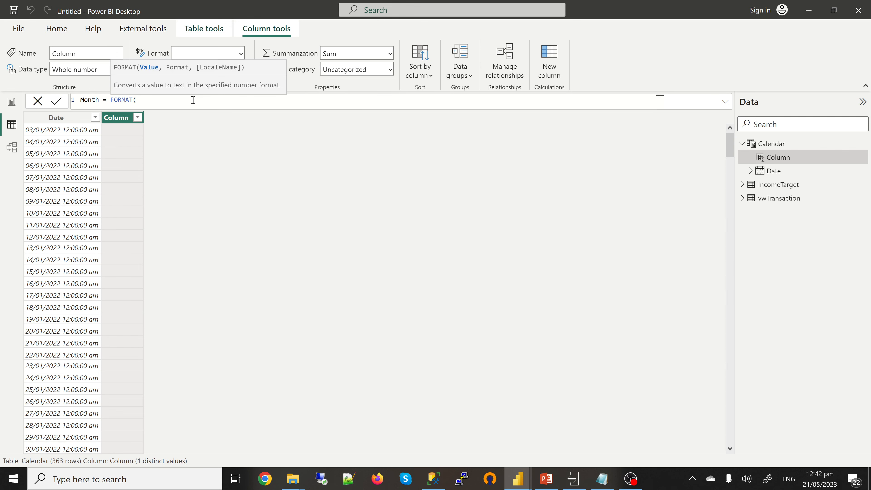
{"action": "type", "text": "["}
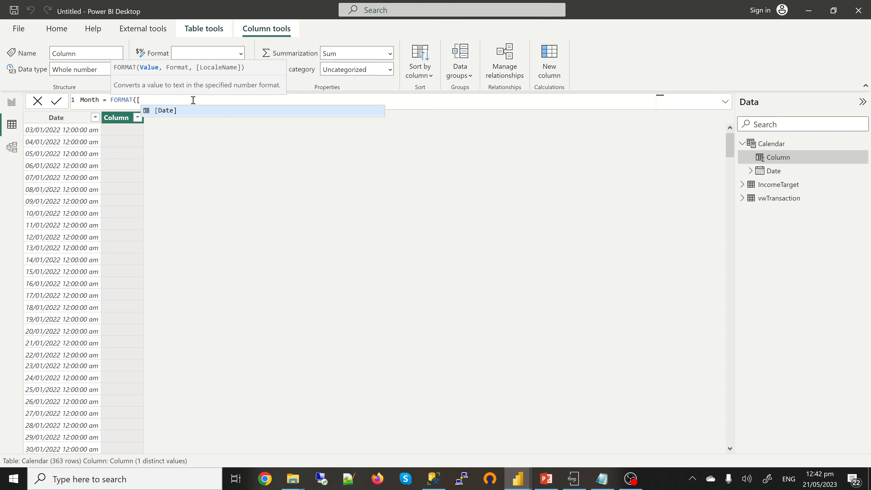
{"action": "key", "text": "Tab"}
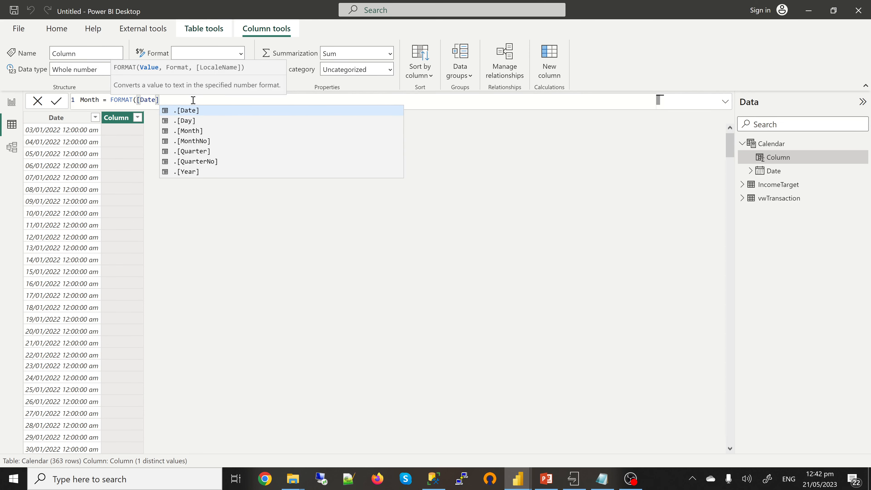
{"action": "type", "text": ",\""}
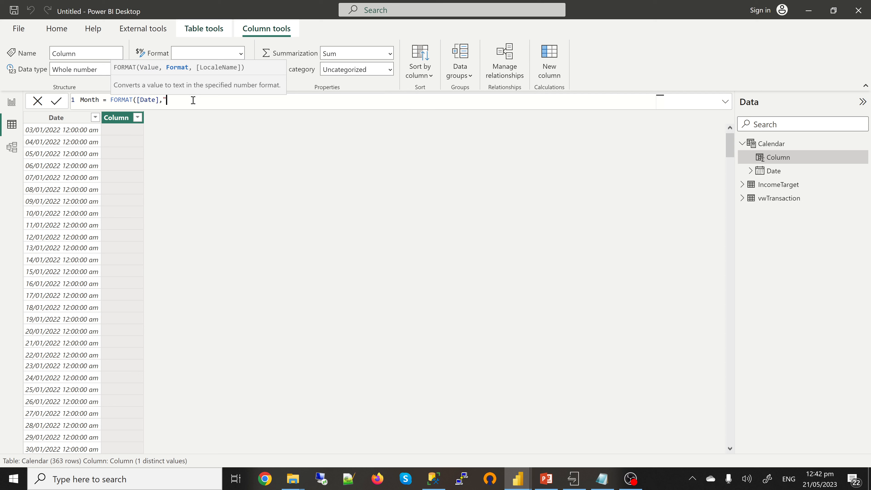
{"action": "type", "text": "\"mmmm"}
{"action": "key", "text": "Right"}
{"action": "type", "text": ")"}
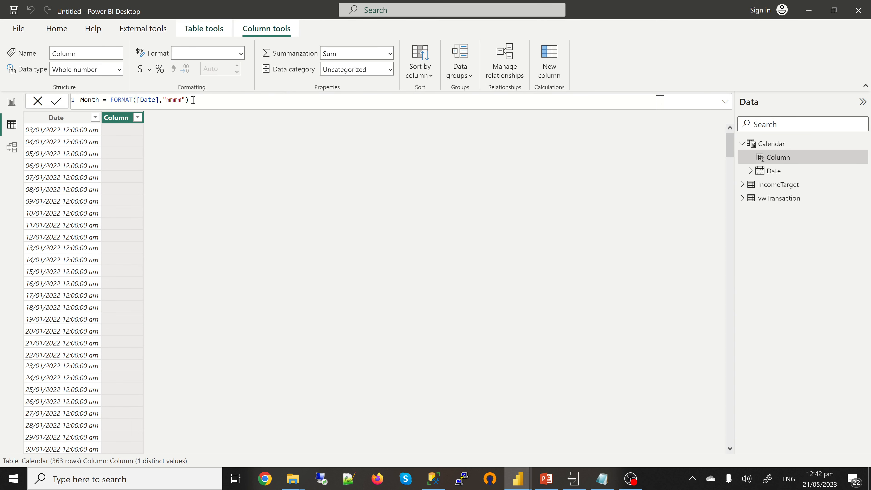
{"action": "key", "text": "Return"}
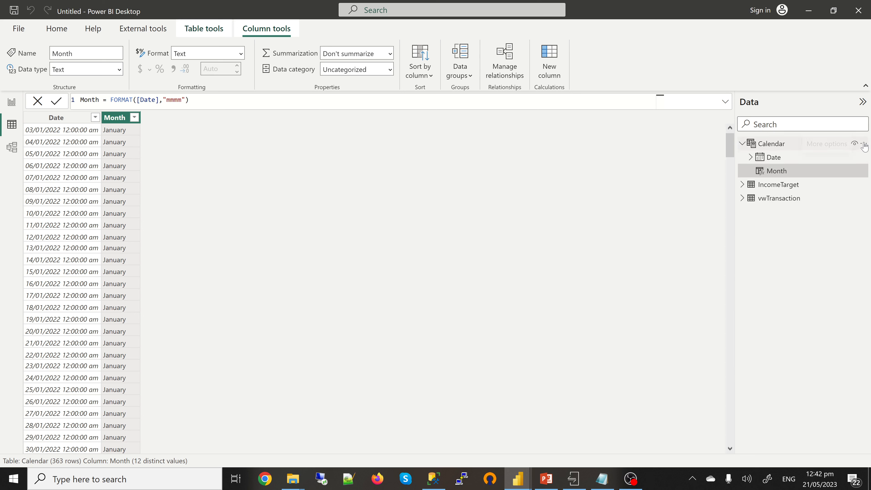
- Add another calculated column to the Calendar table with the formula Month Index = MONTH([Date])
{"action": "left_click", "coordinate": [864, 143]}
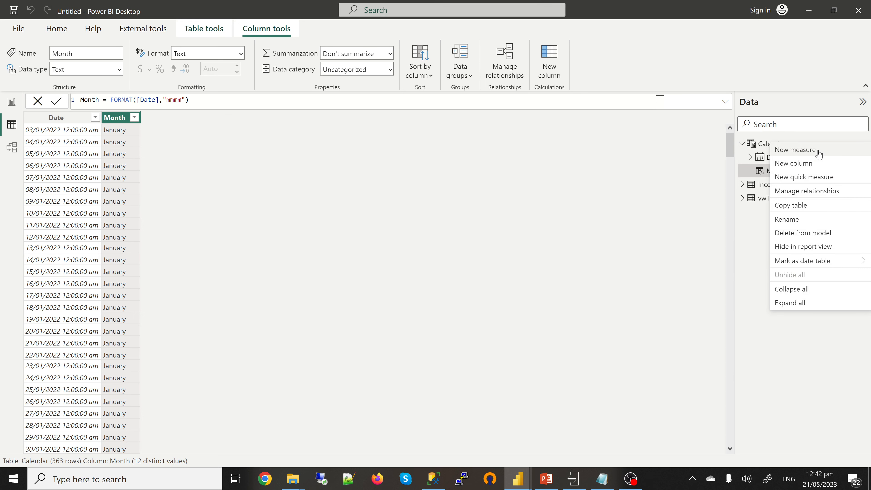
{"action": "left_click", "coordinate": [801, 164]}
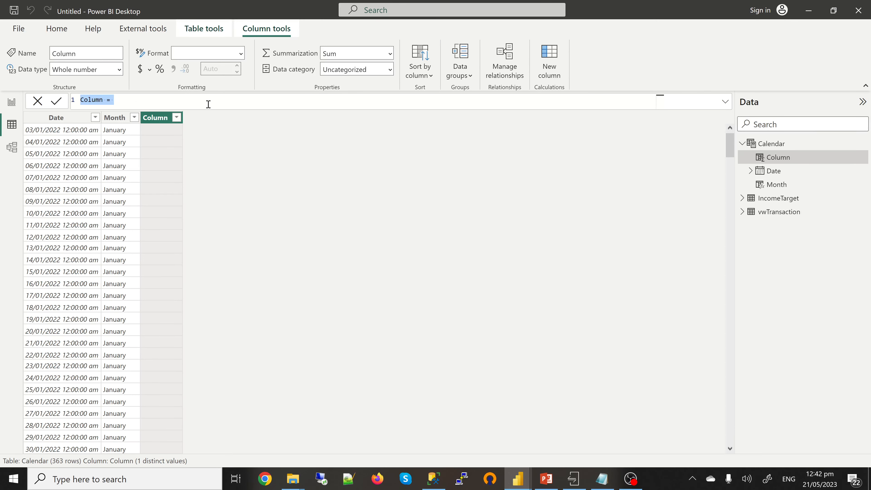
{"action": "type", "text": "Month Index = MON"}
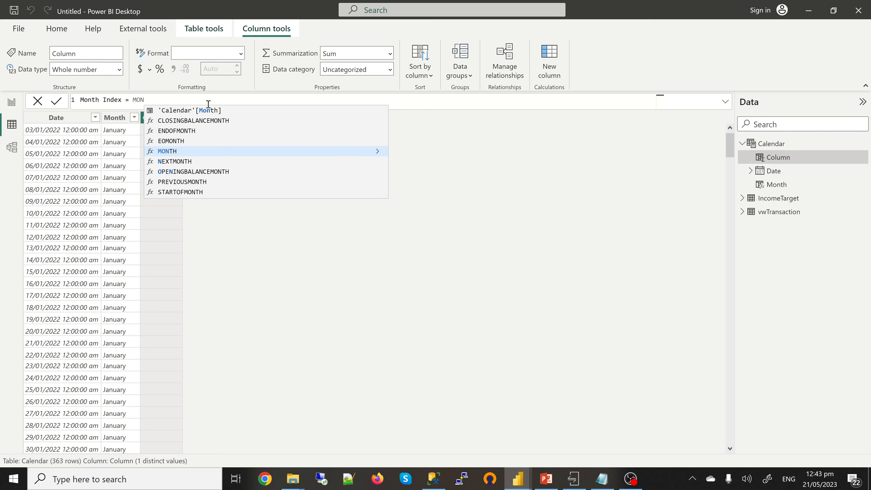
{"action": "key", "text": "Tab"}
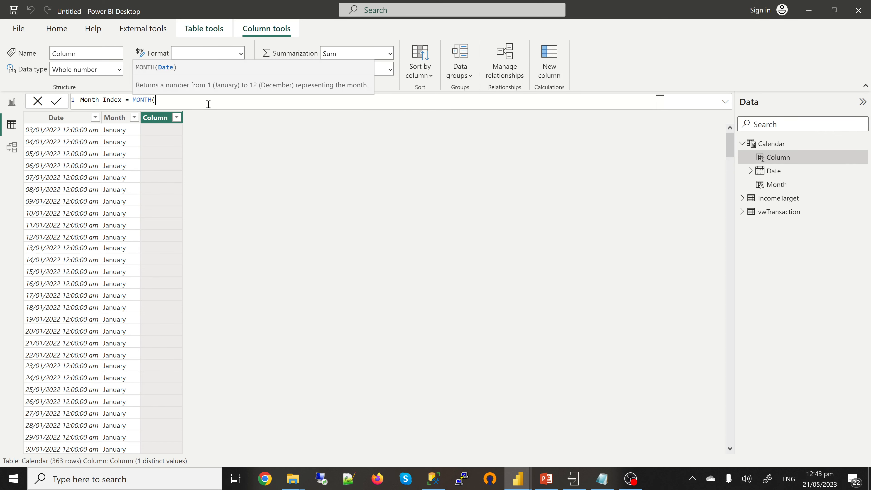
{"action": "type", "text": "da"}
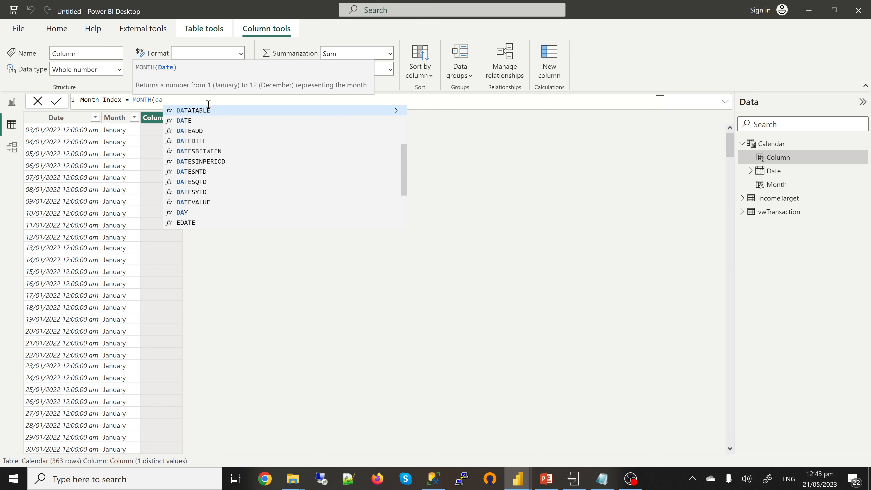
{"action": "key", "text": "BackSpace"}
{"action": "key", "text": "BackSpace"}
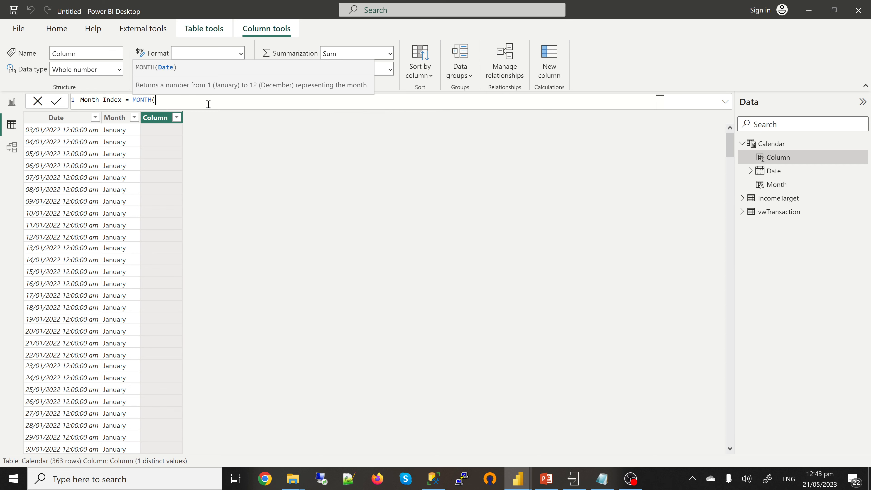
{"action": "type", "text": "["}
{"action": "key", "text": "Tab"}
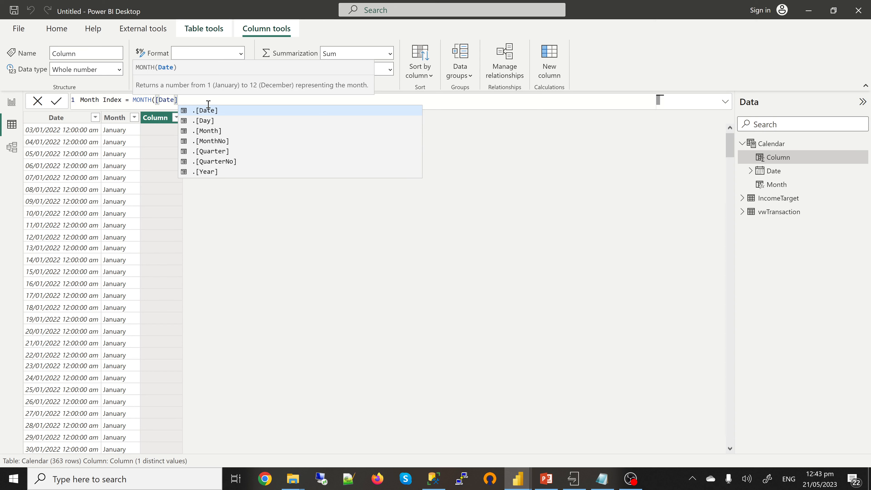
{"action": "type", "text": ")"}
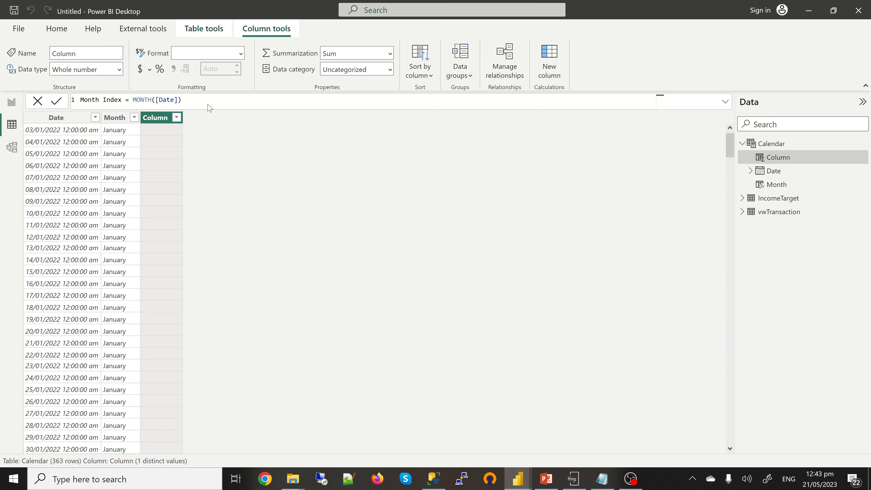
{"action": "key", "text": "Return"}
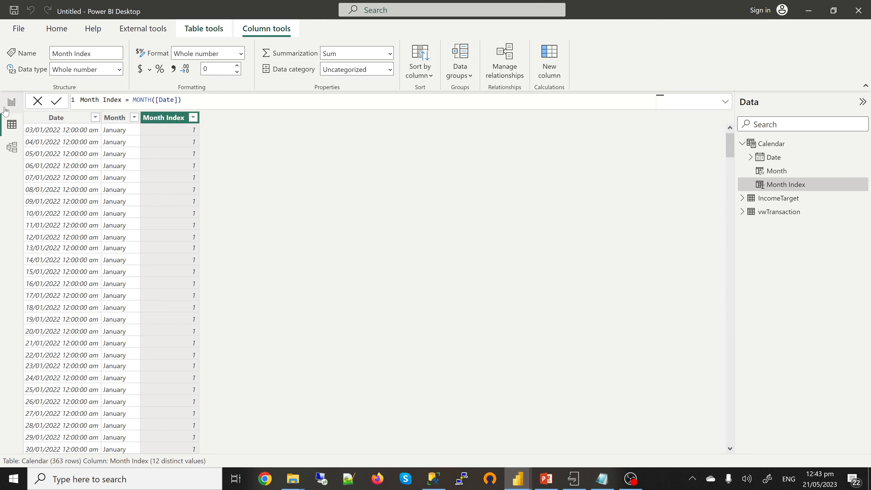
- From the report view, create a blank manually entered table named All Measures, load it and accept the security risk notice
{"action": "left_click", "coordinate": [12, 108]}
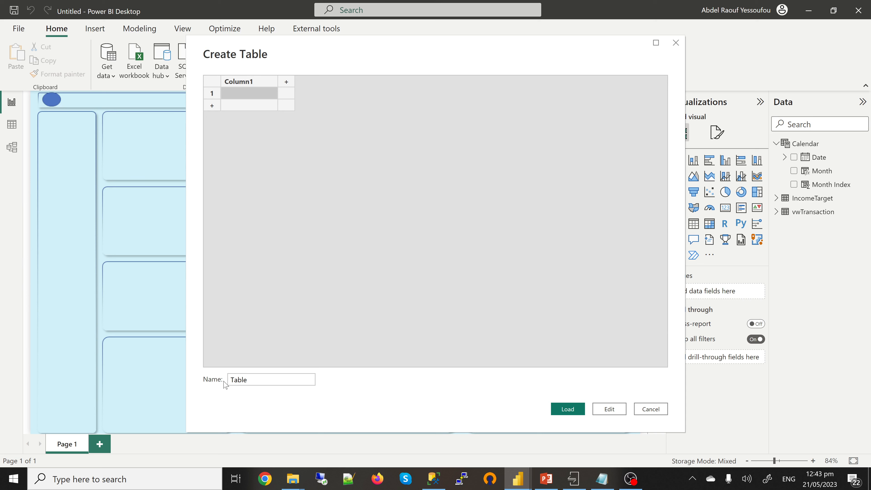
{"action": "double_click", "coordinate": [233, 380]}
{"action": "type", "text": "A"}
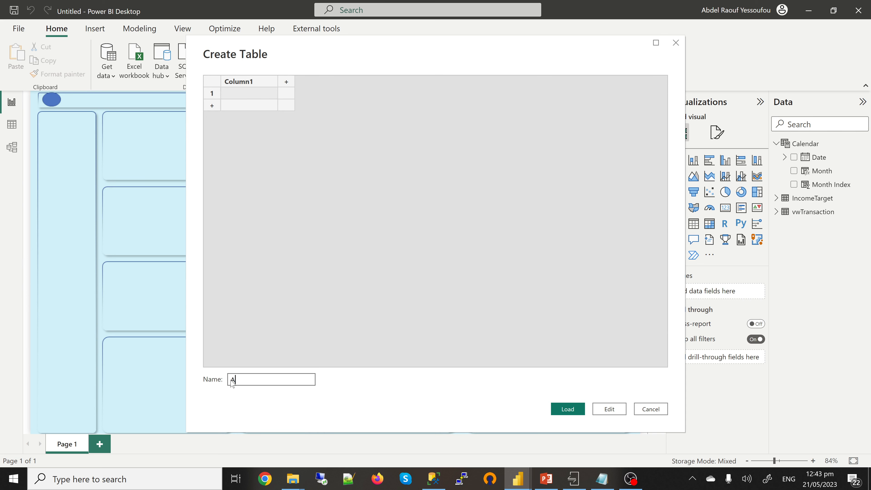
{"action": "type", "text": "ll Measures"}
{"action": "left_click", "coordinate": [569, 411]}
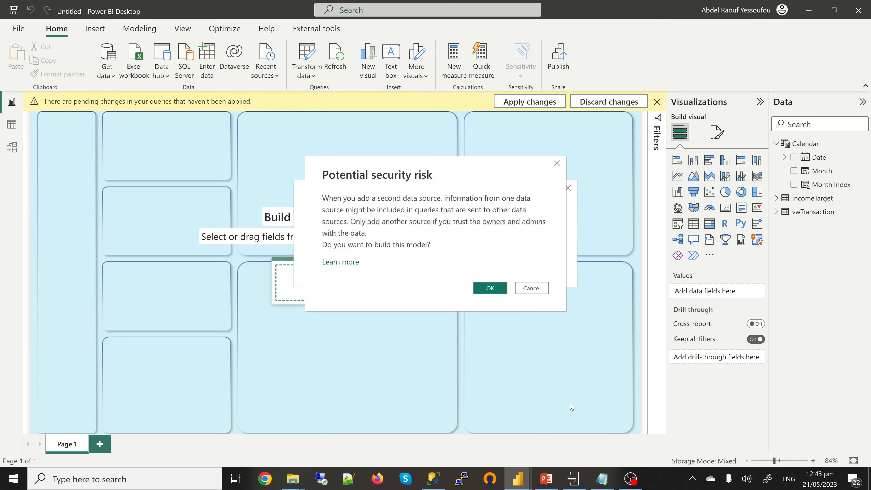
{"action": "left_click", "coordinate": [491, 290]}
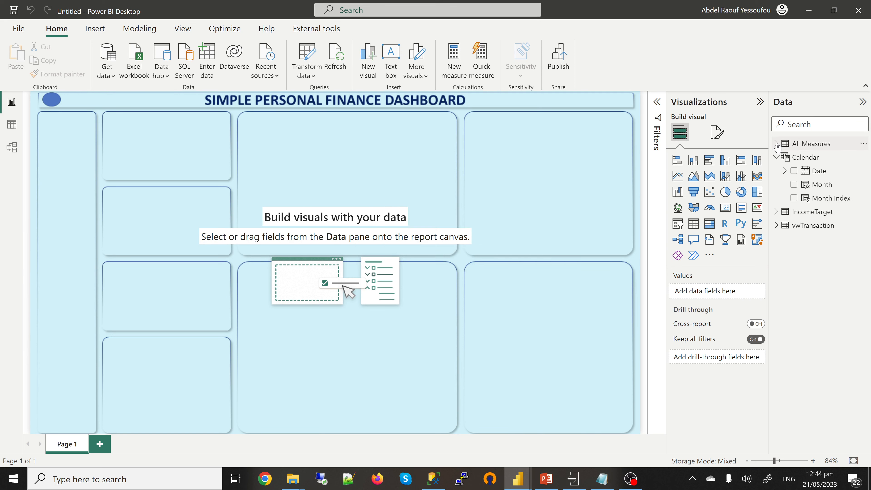
- Start a new measure in the All Measures table with the formula Income Total = CALCULATE(SUM(vwTransaction[Amount]
{"action": "left_click", "coordinate": [776, 144]}
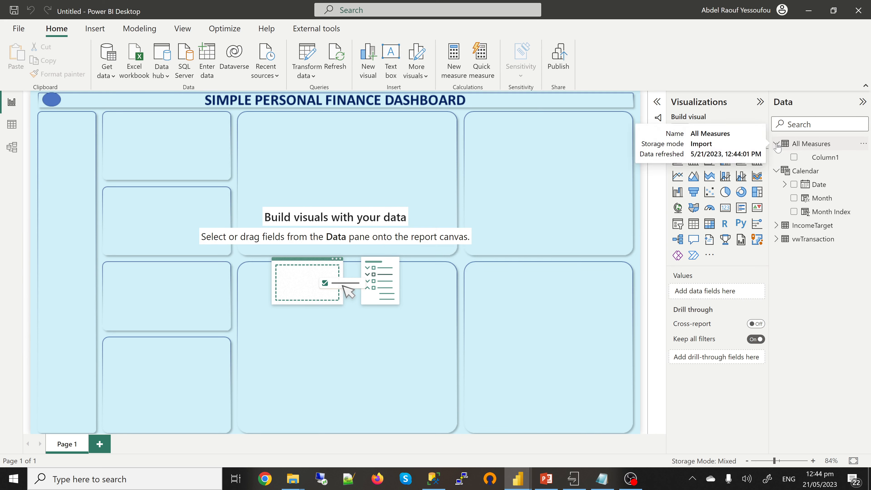
{"action": "left_click", "coordinate": [863, 144]}
{"action": "left_click", "coordinate": [451, 209]}
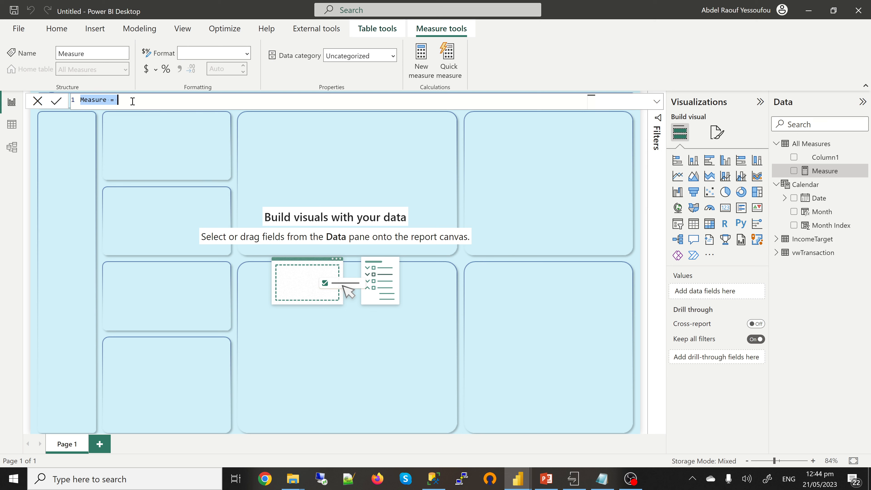
{"action": "type", "text": "Income Total = CAL"}
{"action": "key", "text": "Tab"}
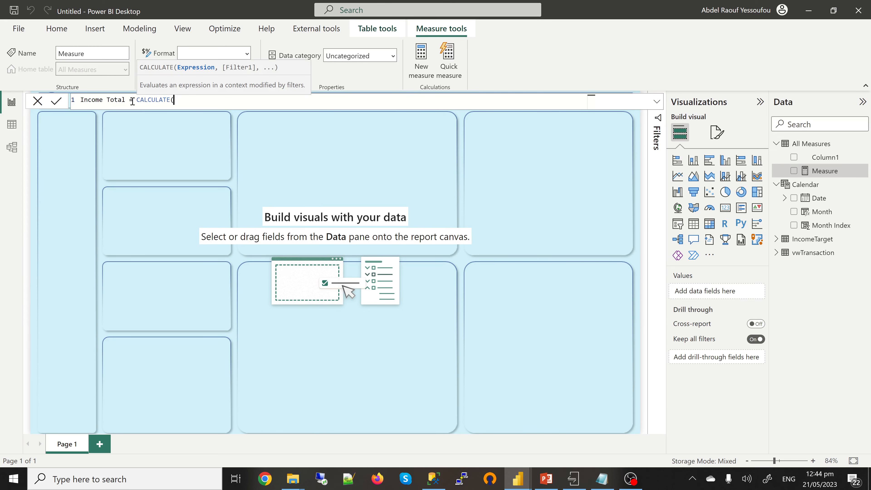
{"action": "type", "text": "SUM"}
{"action": "key", "text": "Tab"}
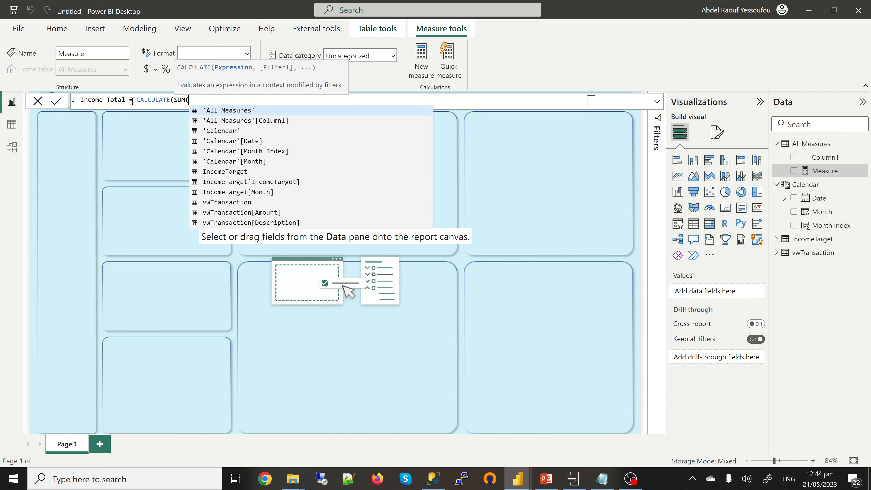
{"action": "type", "text": "am"}
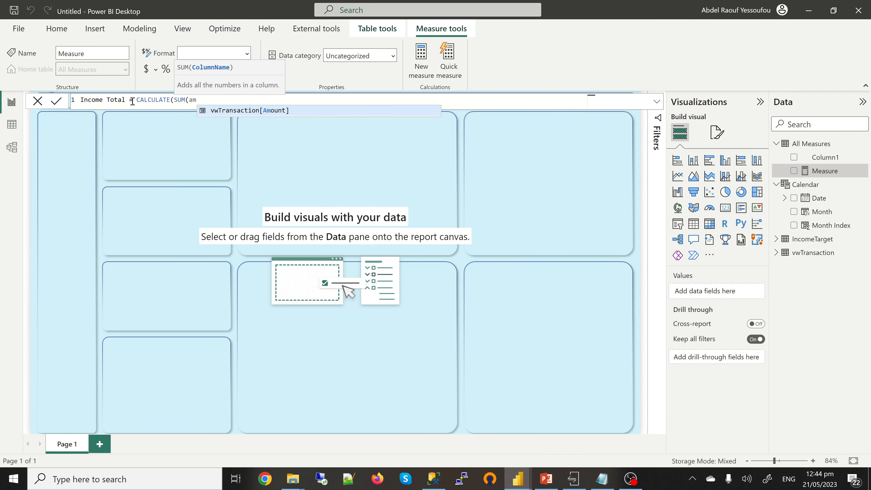
{"action": "key", "text": "Tab"}
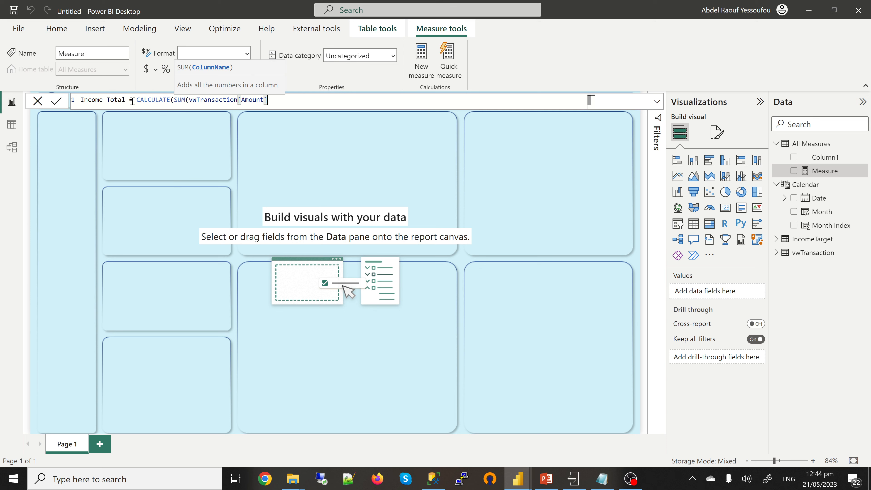
- Complete the Income Total formula with the filter vwTransaction[TransactionType]=2 and commit the measure
{"action": "type", "text": "),"}
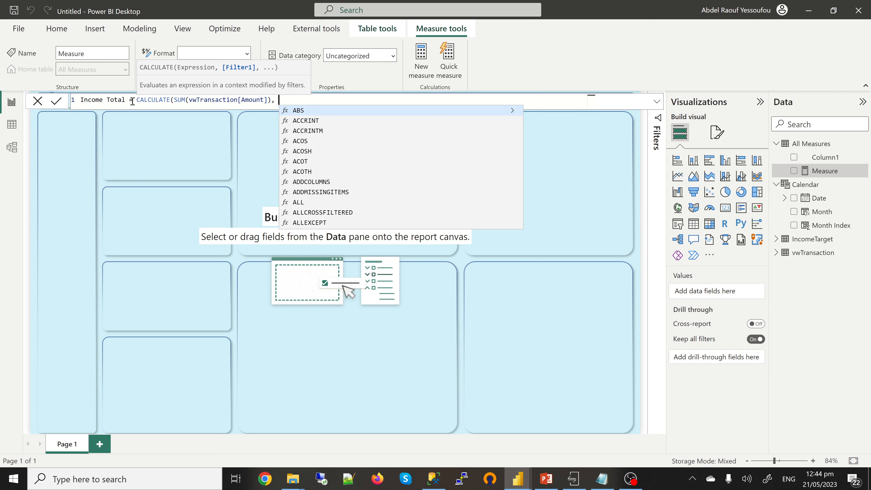
{"action": "type", "text": " tra"}
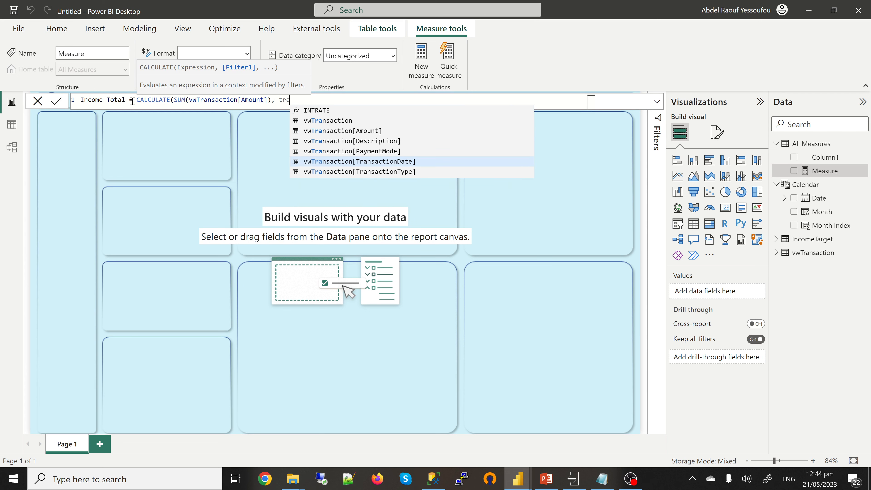
{"action": "key", "text": "Down"}
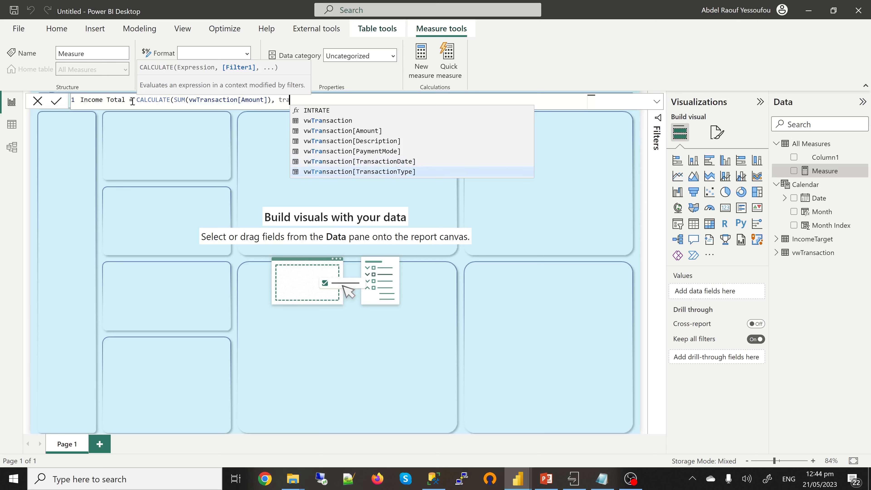
{"action": "key", "text": "Tab"}
{"action": "type", "text": "=2"}
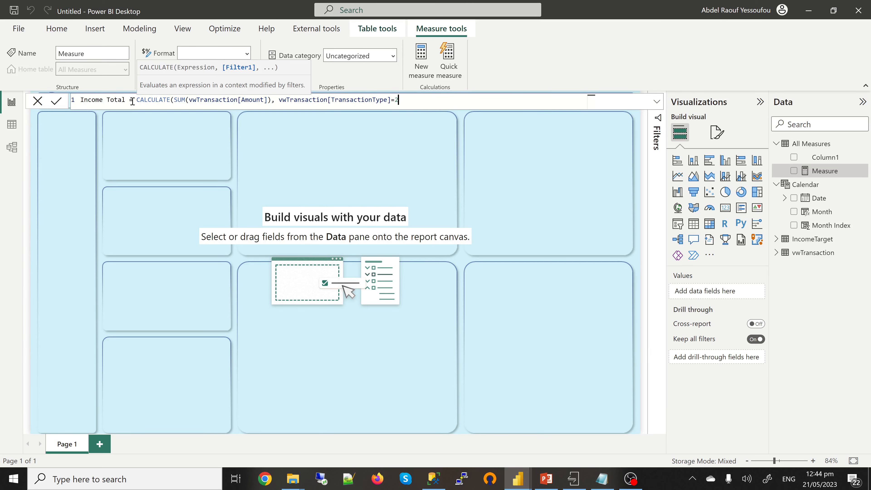
{"action": "type", "text": ")"}
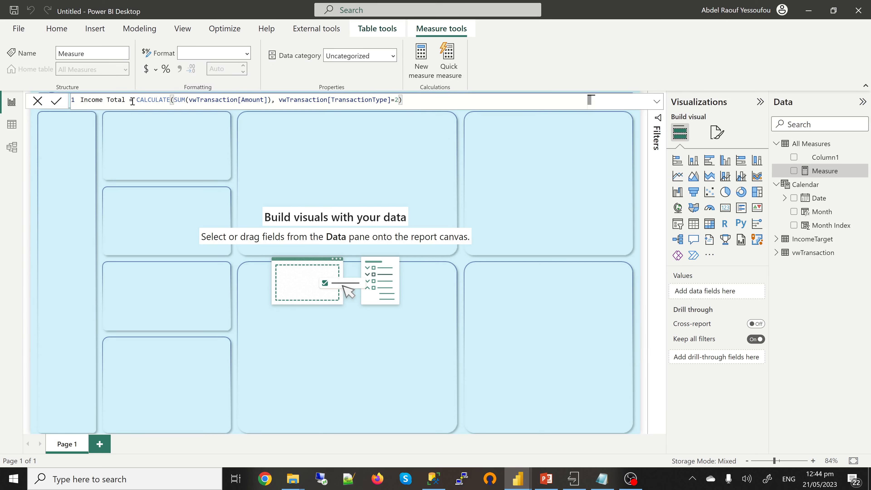
{"action": "left_click", "coordinate": [133, 102]}
{"action": "key", "text": "Return"}
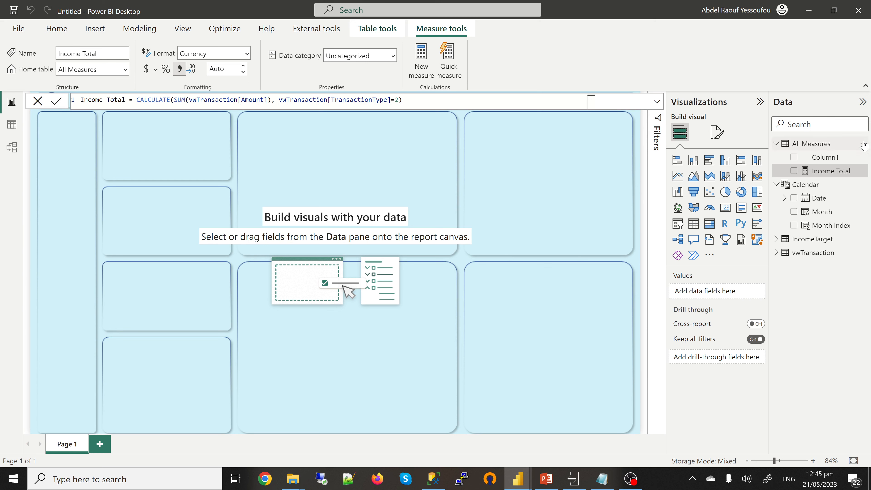
- Start another measure in the All Measures table with the formula pense Total = CALCULATE(SUM(vwTransaction[Amount])
{"action": "left_click", "coordinate": [864, 144]}
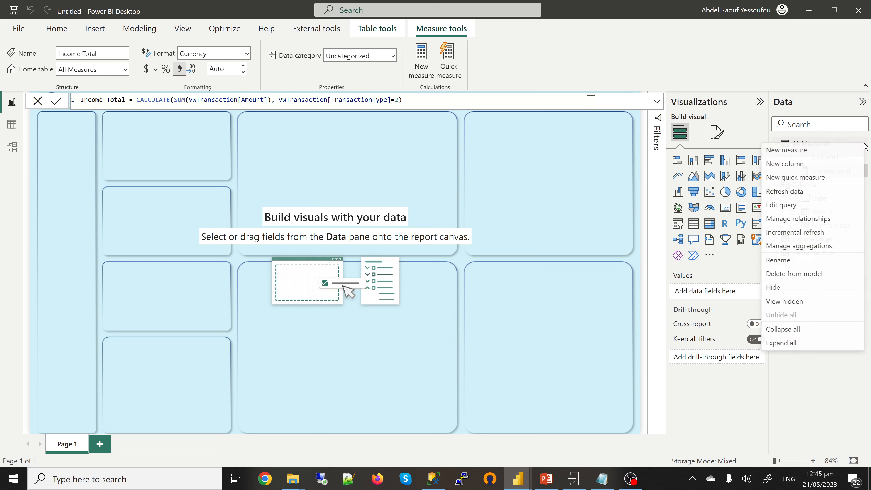
{"action": "left_click", "coordinate": [799, 155]}
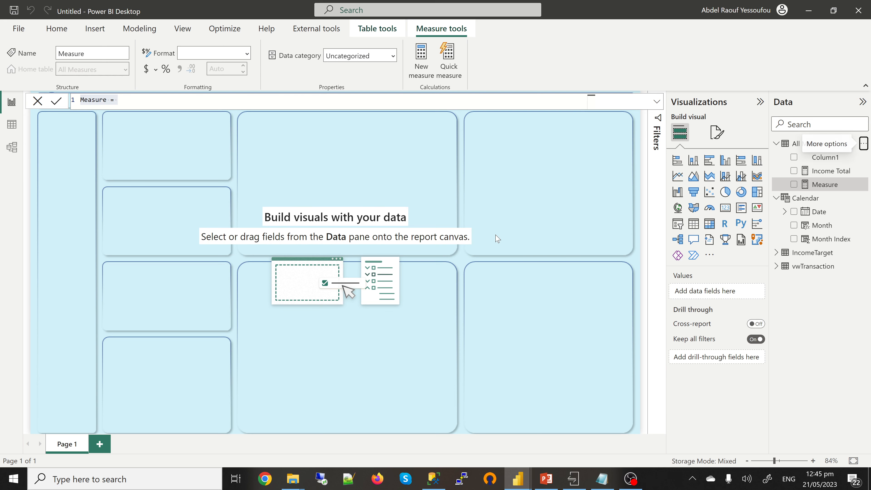
{"action": "type", "text": "pense T"}
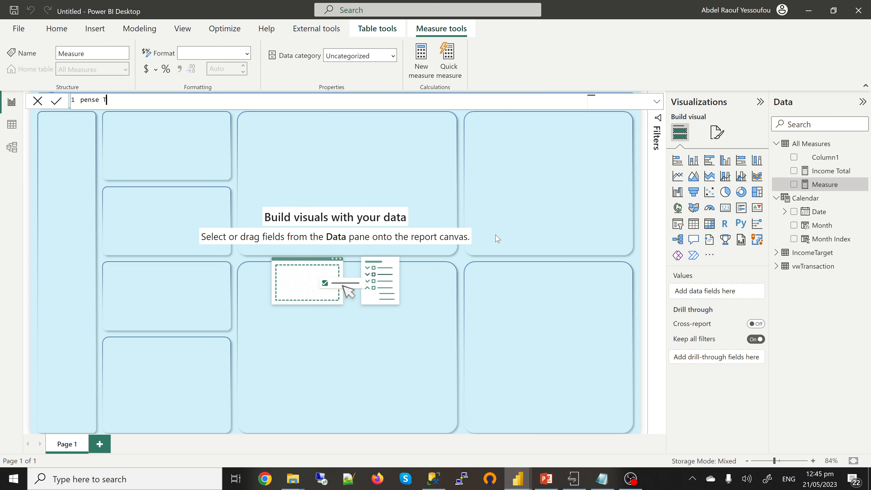
{"action": "type", "text": "otal = CALCULATE("}
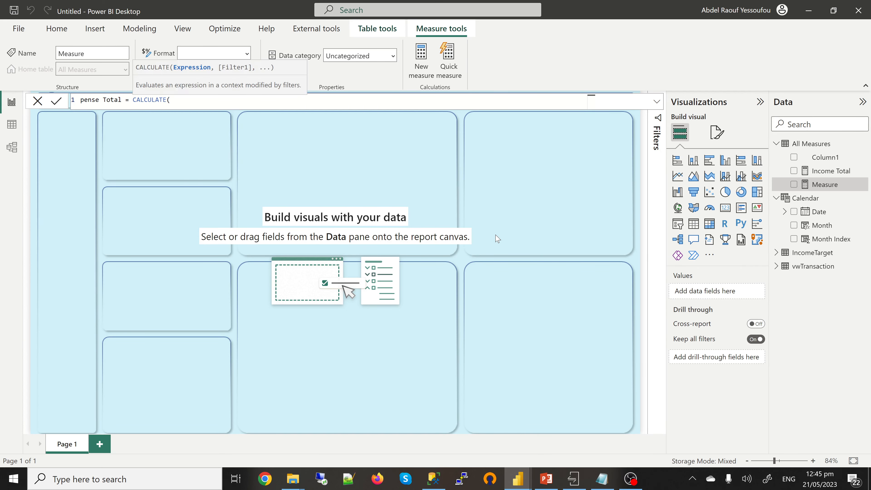
{"action": "type", "text": "sum"}
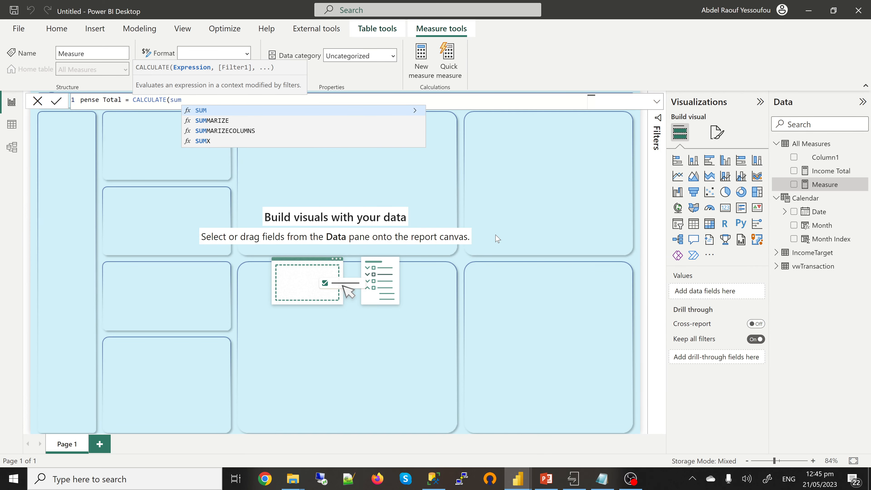
{"action": "key", "text": "Tab"}
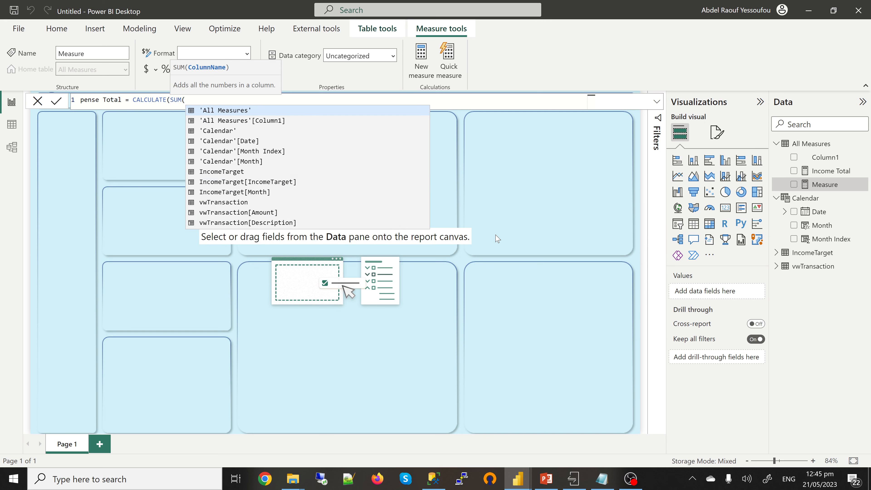
{"action": "type", "text": "amo"}
{"action": "key", "text": "Tab"}
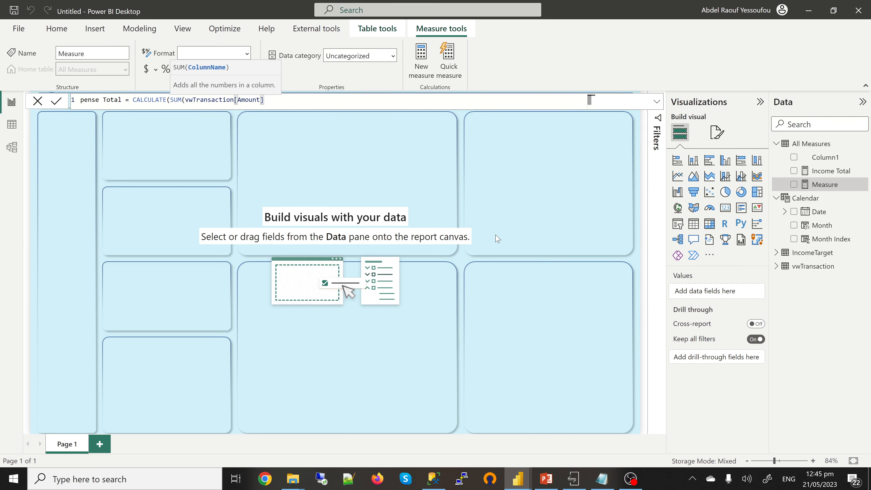
{"action": "type", "text": ")"}
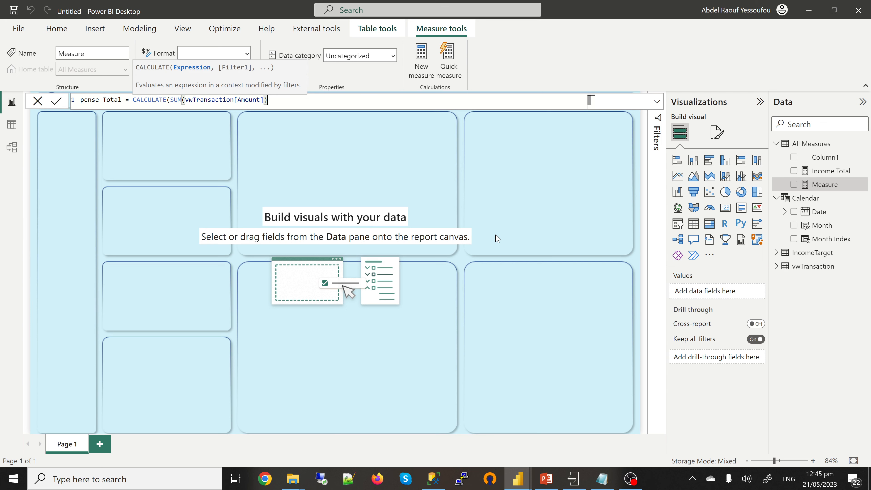
- Complete the formula with the filter vwTransaction[TransactionType]=1 and correct the measure's name to Expense Total
{"action": "type", "text": ",tra"}
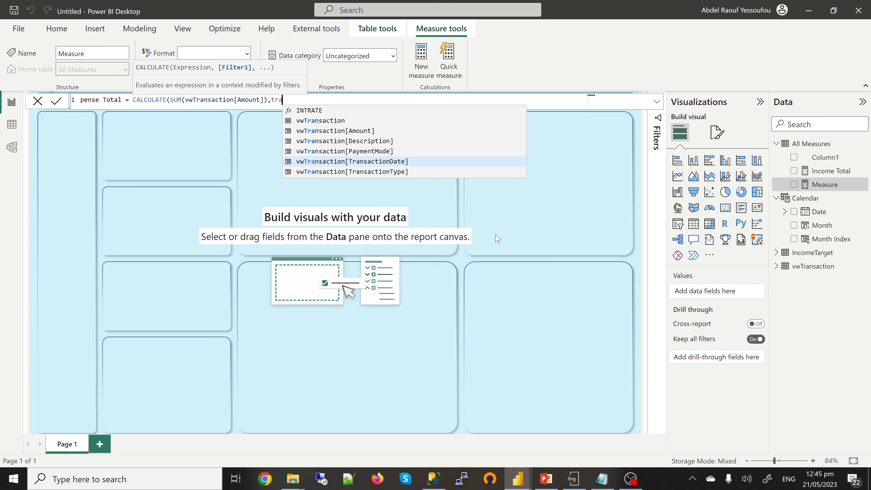
{"action": "key", "text": "Down"}
{"action": "key", "text": "Tab"}
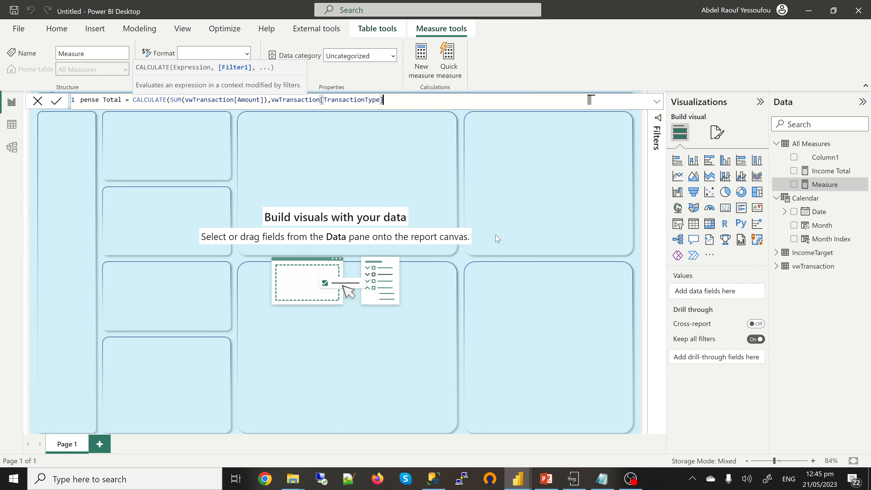
{"action": "type", "text": "=1)"}
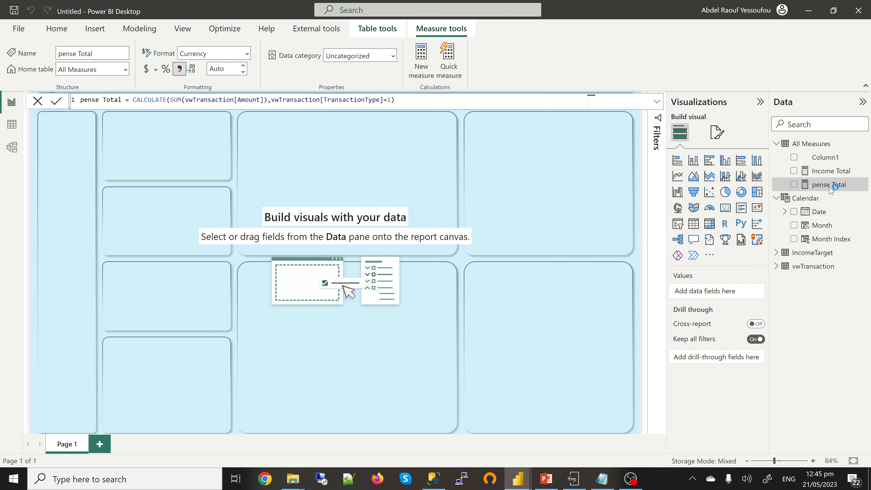
{"action": "left_click", "coordinate": [81, 100]}
{"action": "type", "text": "Ex"}
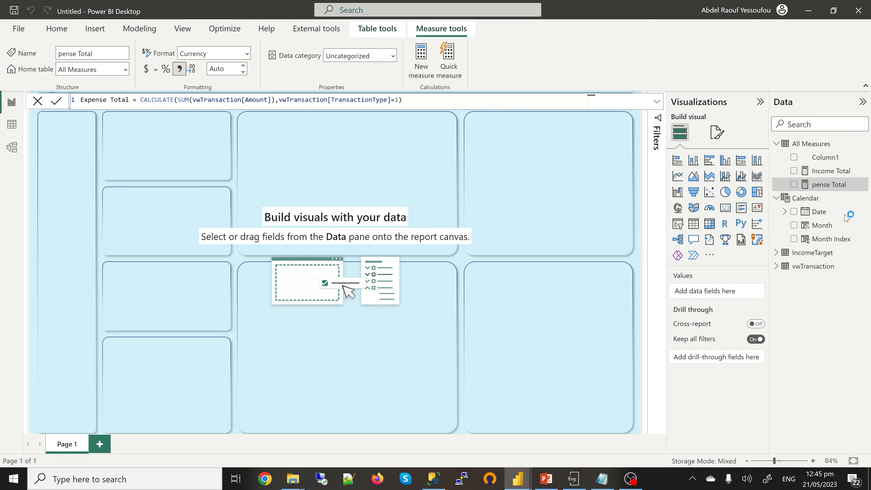
{"action": "left_click", "coordinate": [862, 144]}
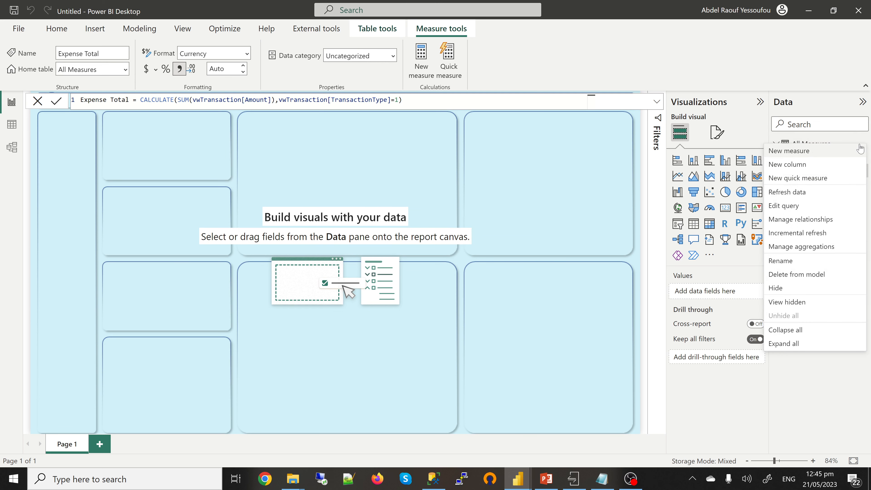
{"action": "left_click", "coordinate": [799, 154]}
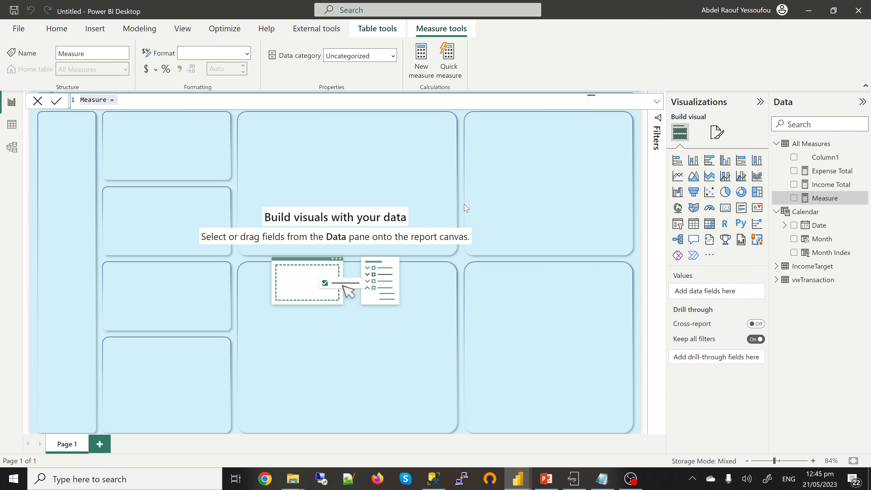
{"action": "type", "text": "ce"}
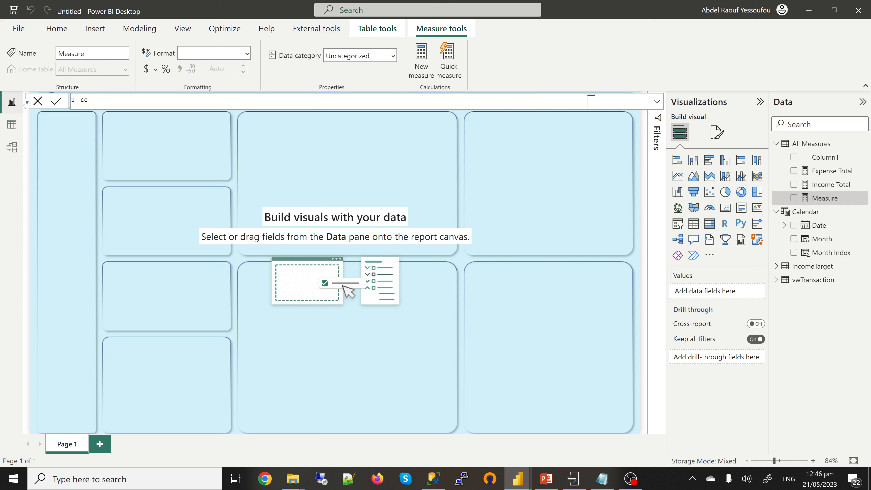
{"action": "left_click_drag", "start_coordinate": [92, 99], "coordinate": [63, 105]}
{"action": "type", "text": "Balance = [in"}
{"action": "key", "text": "BackSpace"}
{"action": "key", "text": "BackSpace"}
{"action": "key", "text": "BackSpace"}
{"action": "type", "text": "["}
{"action": "key", "text": "BackSpace"}
{"action": "type", "text": "sum"}
{"action": "key", "text": "BackSpace"}
{"action": "key", "text": "BackSpace"}
{"action": "key", "text": "BackSpace"}
{"action": "key", "text": "BackSpace"}
{"action": "key", "text": "BackSpace"}
{"action": "left_click_drag", "start_coordinate": [113, 100], "coordinate": [66, 101]}
{"action": "key", "text": "BackSpace"}
{"action": "left_click", "coordinate": [39, 103]}
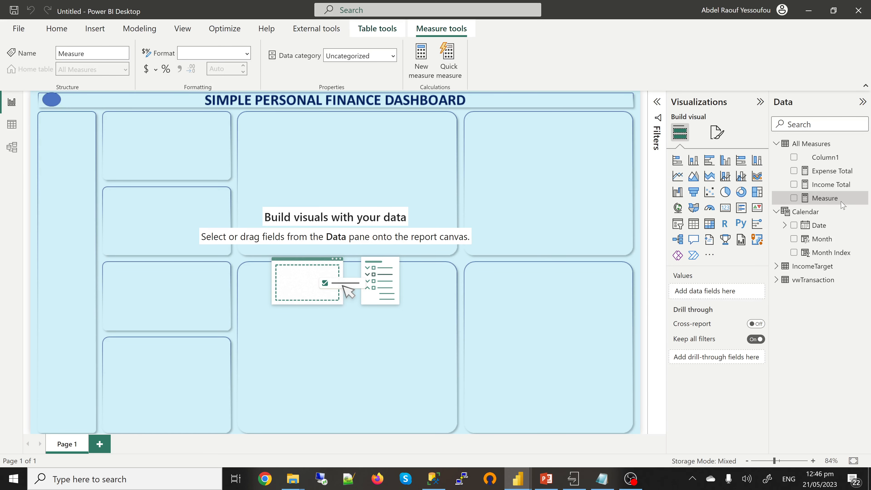
{"action": "key", "text": "Delete"}
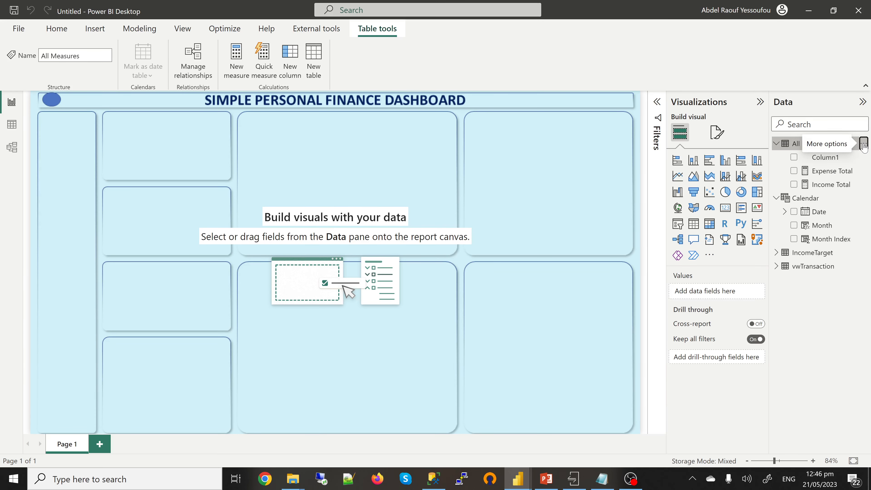
{"action": "left_click", "coordinate": [862, 144]}
{"action": "key", "text": "Escape"}
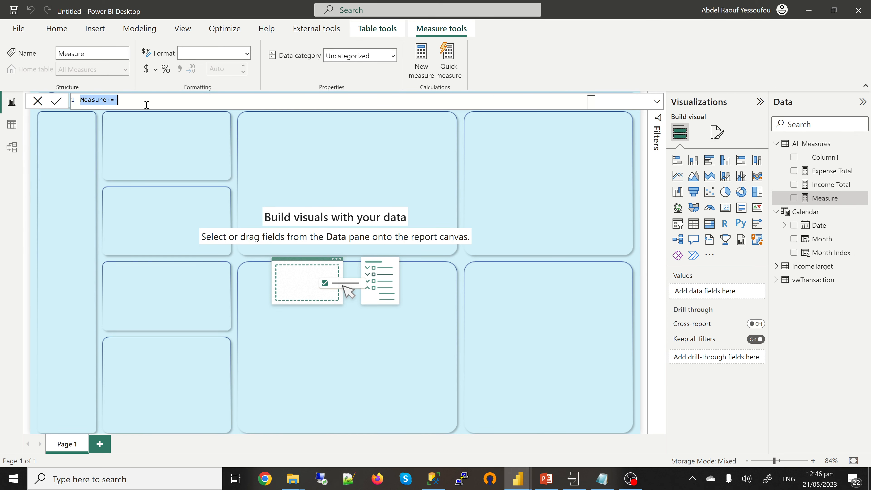
{"action": "type", "text": "Balance = ex"}
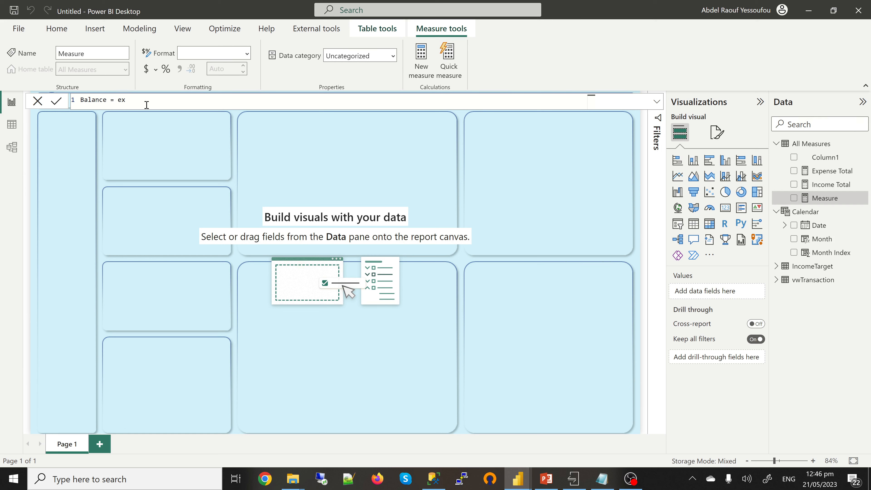
{"action": "key", "text": "BackSpace"}
{"action": "key", "text": "BackSpace"}
{"action": "type", "text": "["}
{"action": "key", "text": "BackSpace"}
{"action": "type", "text": "cal"}
{"action": "key", "text": "BackSpace"}
{"action": "key", "text": "BackSpace"}
{"action": "key", "text": "BackSpace"}
{"action": "key", "text": "BackSpace"}
{"action": "key", "text": "BackSpace"}
{"action": "key", "text": "BackSpace"}
{"action": "key", "text": "BackSpace"}
{"action": "key", "text": "BackSpace"}
{"action": "key", "text": "BackSpace"}
{"action": "key", "text": "BackSpace"}
{"action": "key", "text": "BackSpace"}
{"action": "key", "text": "BackSpace"}
{"action": "key", "text": "BackSpace"}
{"action": "type", "text": "My Balance = ex"}
{"action": "key", "text": "BackSpace"}
{"action": "key", "text": "BackSpace"}
{"action": "left_click_drag", "start_coordinate": [135, 100], "coordinate": [80, 100]}
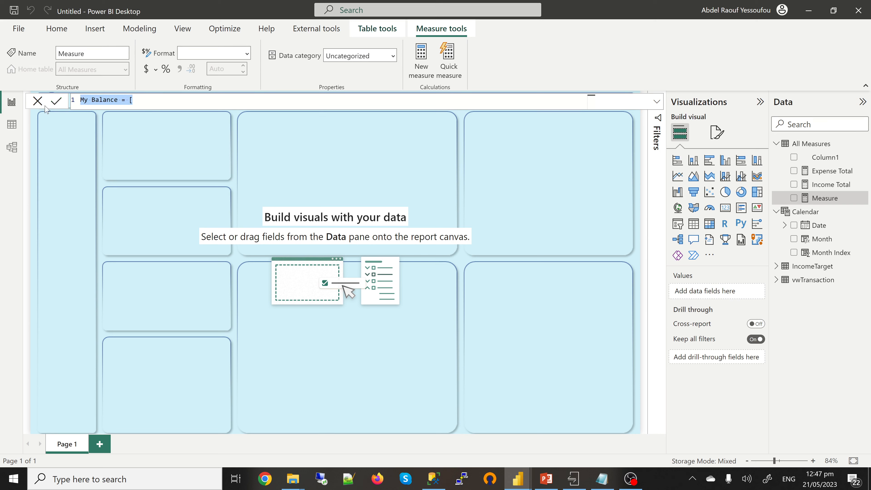
{"action": "left_click", "coordinate": [36, 103]}
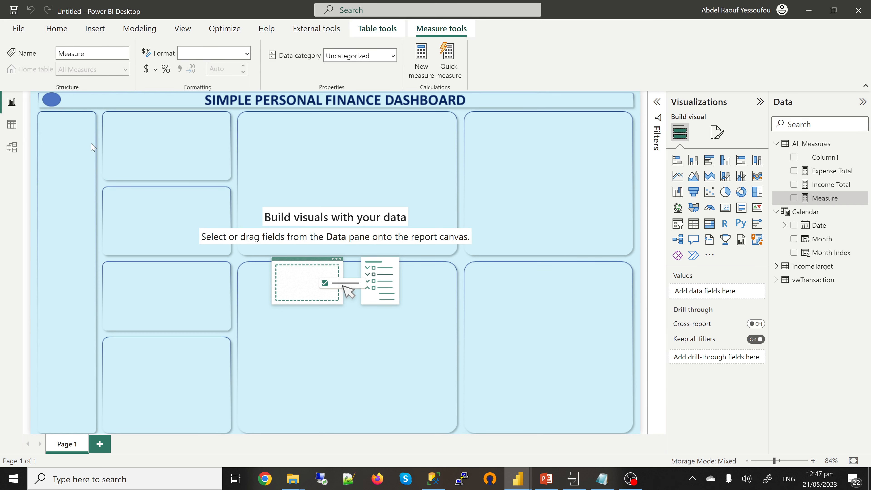
- Delete Column1 from the All Measures table in the data view, confirm, and return to the report view
{"action": "left_click", "coordinate": [10, 126]}
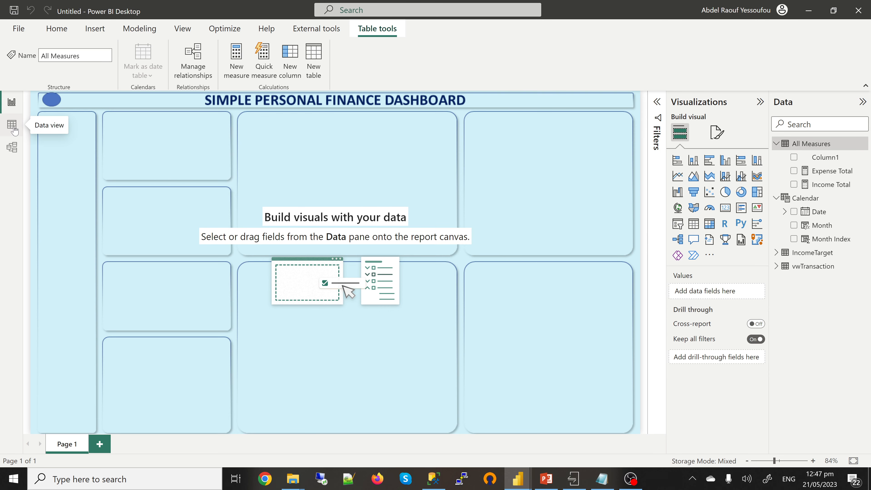
{"action": "left_click", "coordinate": [14, 127]}
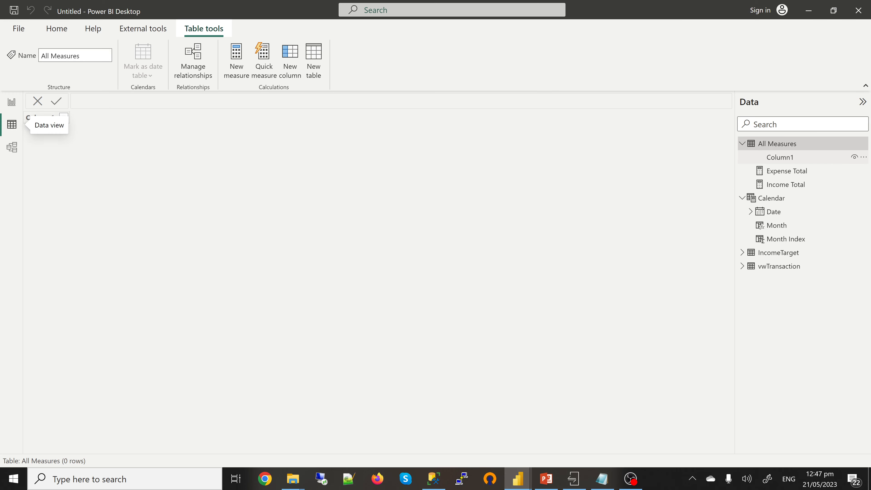
{"action": "left_click", "coordinate": [863, 159]}
{"action": "left_click", "coordinate": [802, 236]}
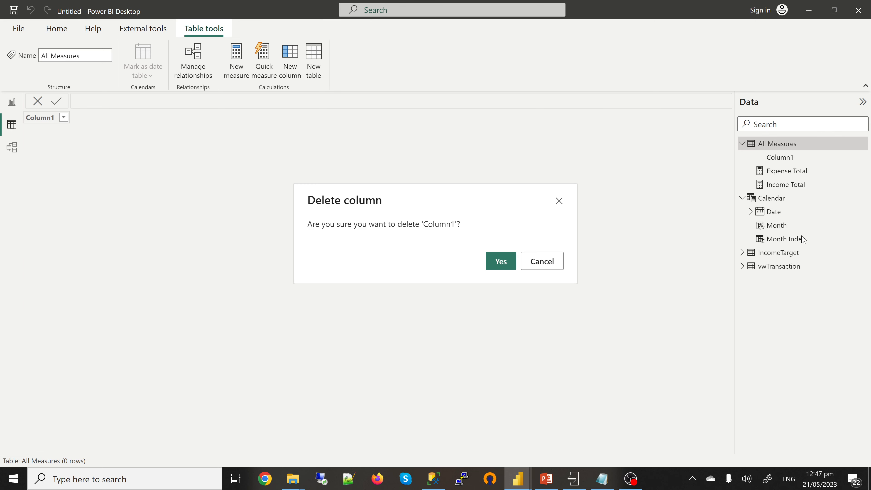
{"action": "left_click", "coordinate": [501, 263]}
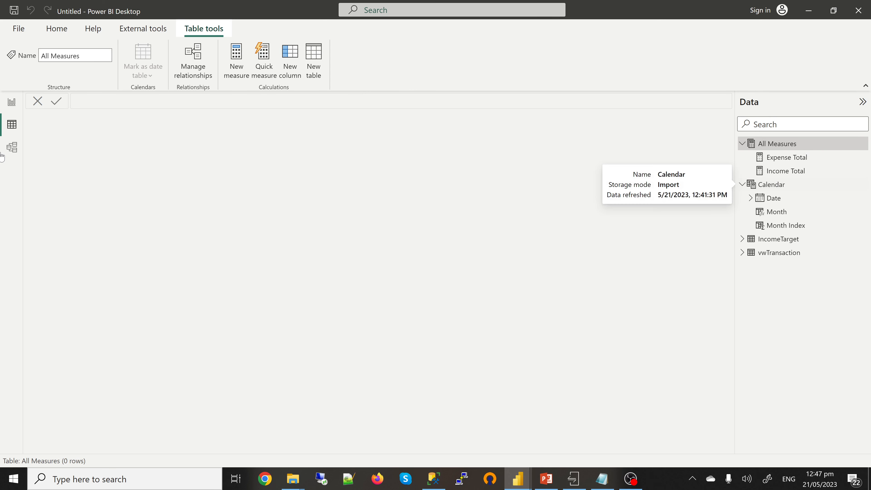
{"action": "left_click", "coordinate": [11, 104]}
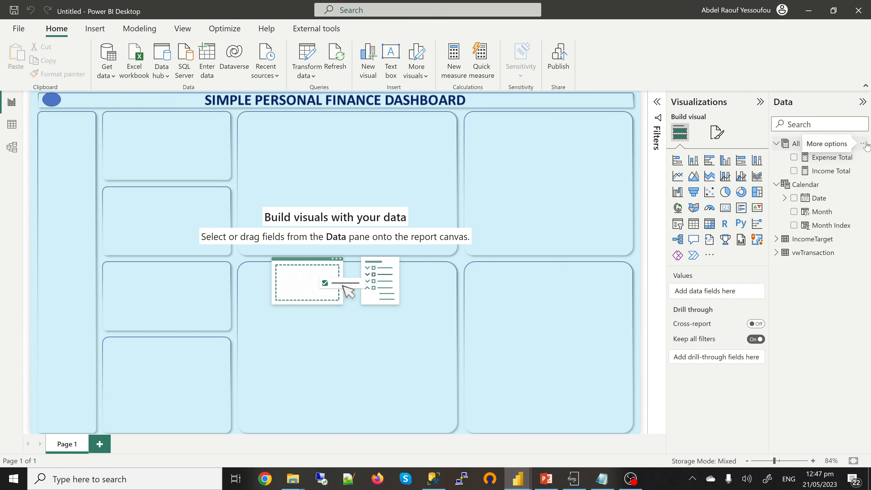
- Create a measure in the All Measures table with the formula My Balance = [Income Total] - [Expense Total]
{"action": "left_click", "coordinate": [862, 144]}
{"action": "left_click", "coordinate": [803, 149]}
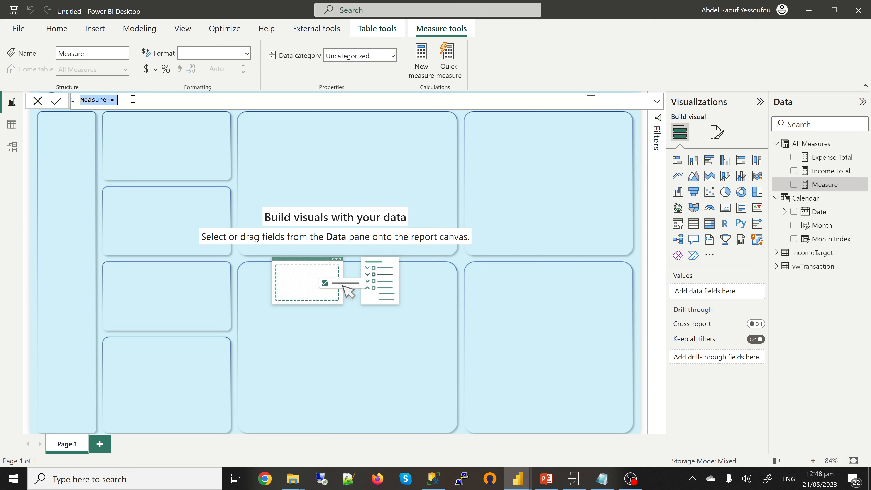
{"action": "left_click_drag", "start_coordinate": [133, 99], "coordinate": [82, 100]}
{"action": "type", "text": "My Balance"}
{"action": "type", "text": "["}
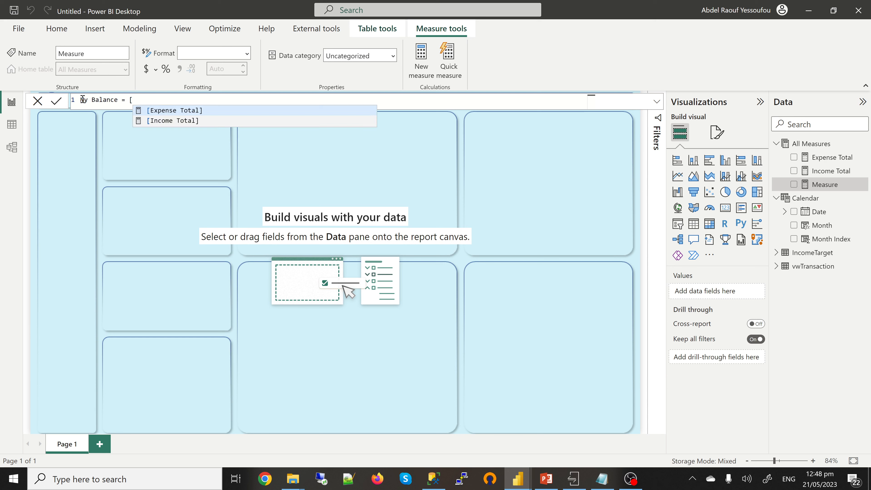
{"action": "key", "text": "Down"}
{"action": "key", "text": "Tab"}
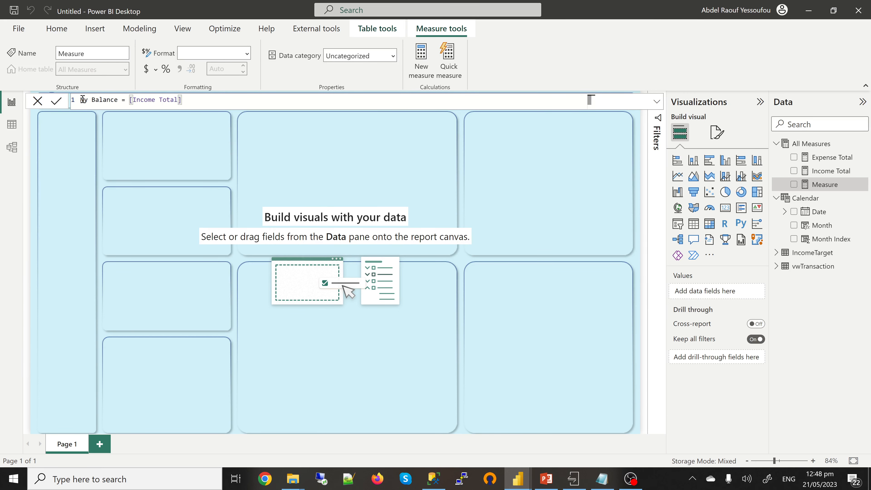
{"action": "type", "text": "- expe"}
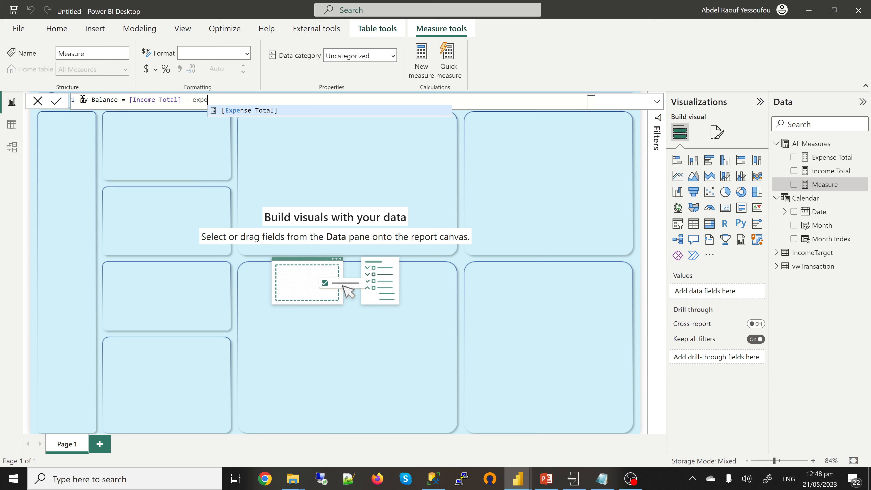
{"action": "key", "text": "Tab"}
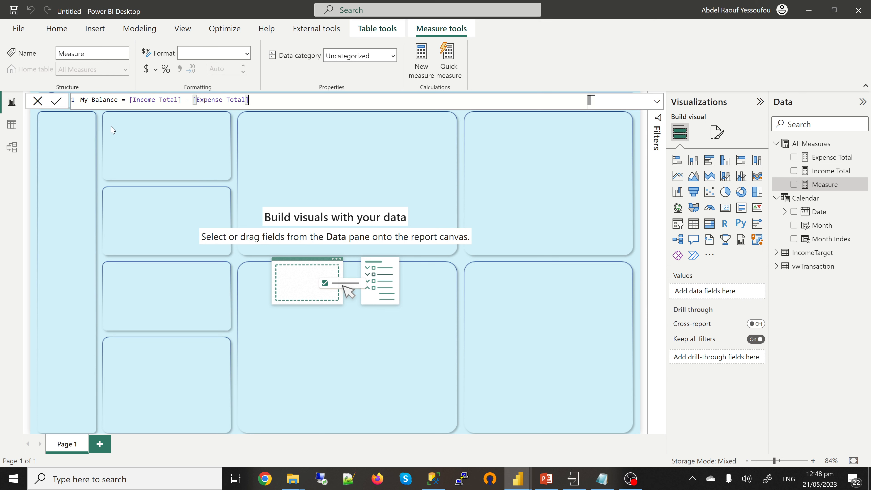
{"action": "key", "text": "Return"}
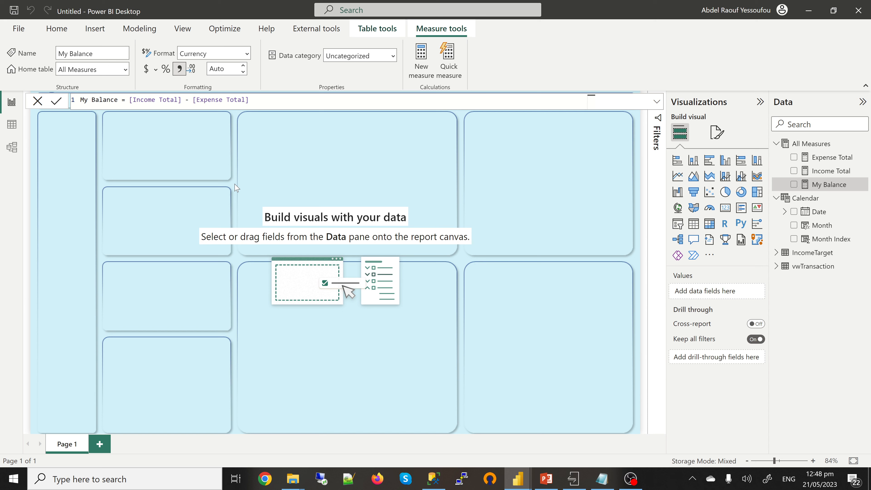
{"action": "left_click", "coordinate": [68, 146]}
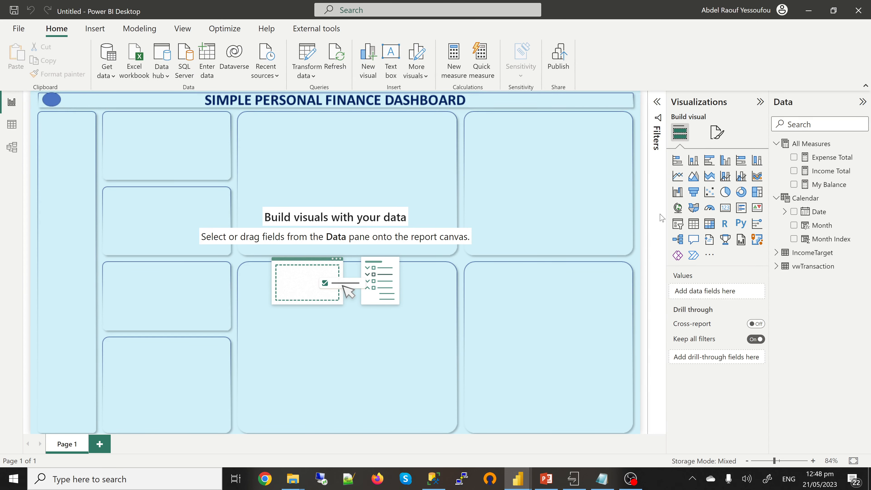
- Add a slicer to the report page and fill it with the Month field of the Calendar table
{"action": "left_click", "coordinate": [678, 226]}
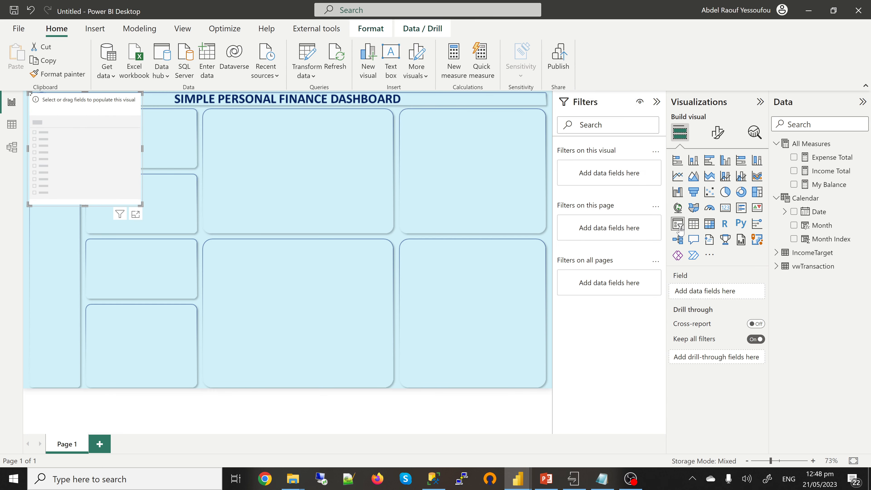
{"action": "left_click_drag", "start_coordinate": [112, 171], "coordinate": [235, 258]}
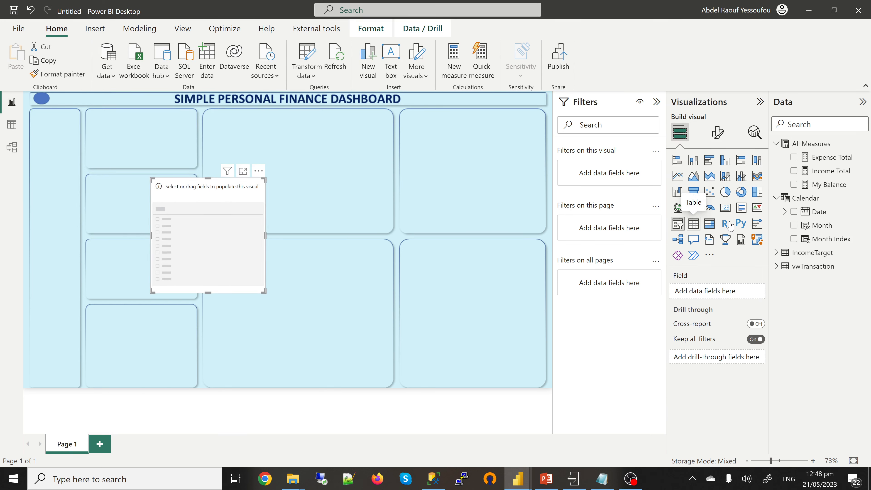
{"action": "left_click", "coordinate": [794, 226]}
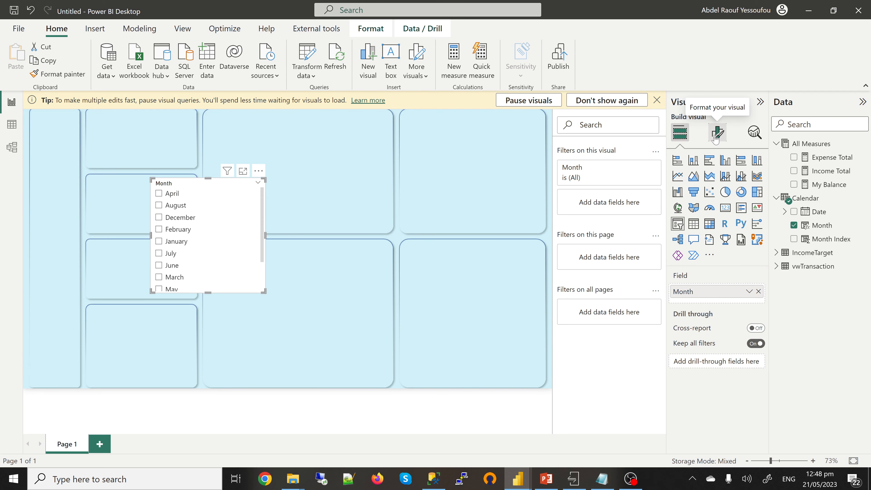
- Set the Month slicer's style to Tile in its slicer settings
{"action": "left_click", "coordinate": [715, 137]}
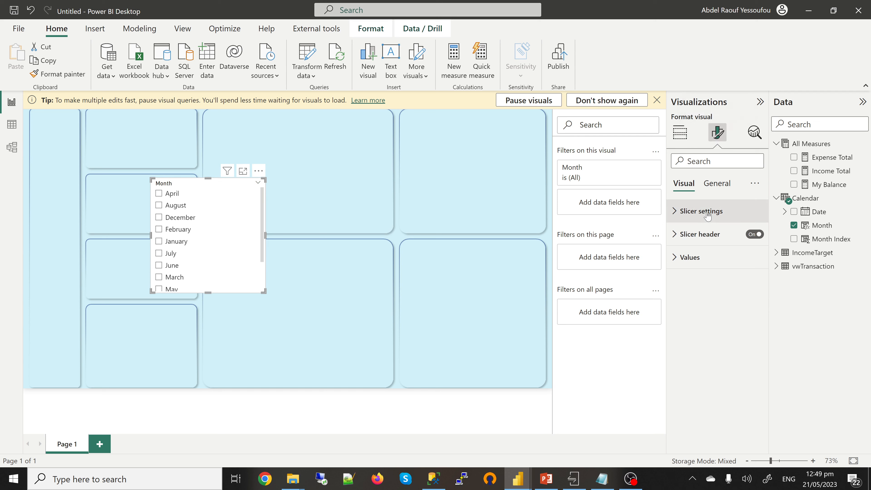
{"action": "left_click", "coordinate": [701, 211]}
{"action": "left_click", "coordinate": [694, 269]}
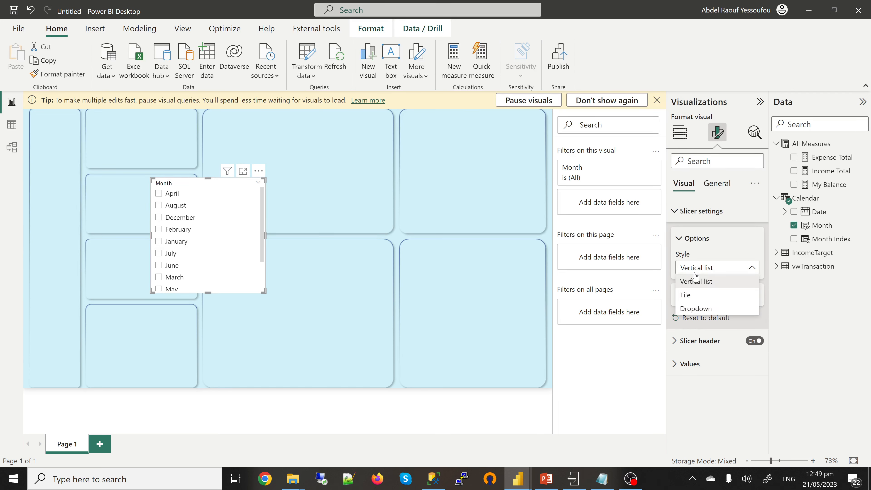
{"action": "left_click", "coordinate": [691, 296]}
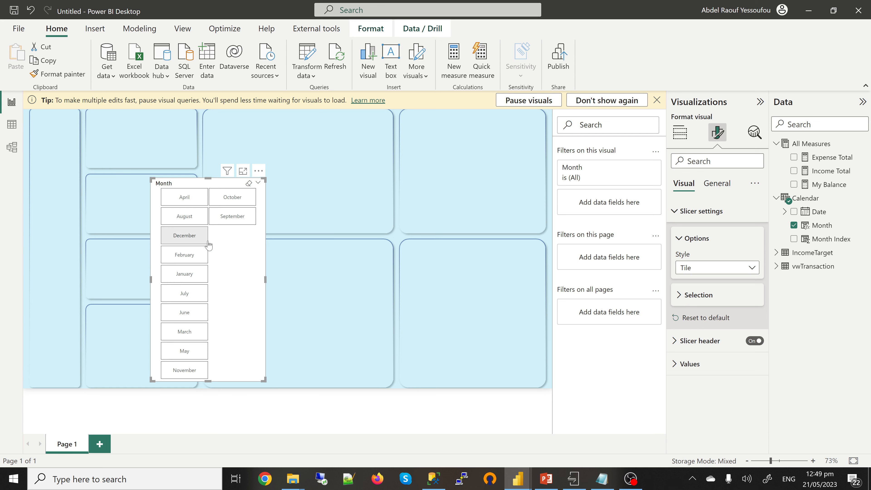
- Move and resize the Month slicer into the tall narrow background frame so all months stack in one column
{"action": "left_click_drag", "start_coordinate": [168, 240], "coordinate": [41, 168]}
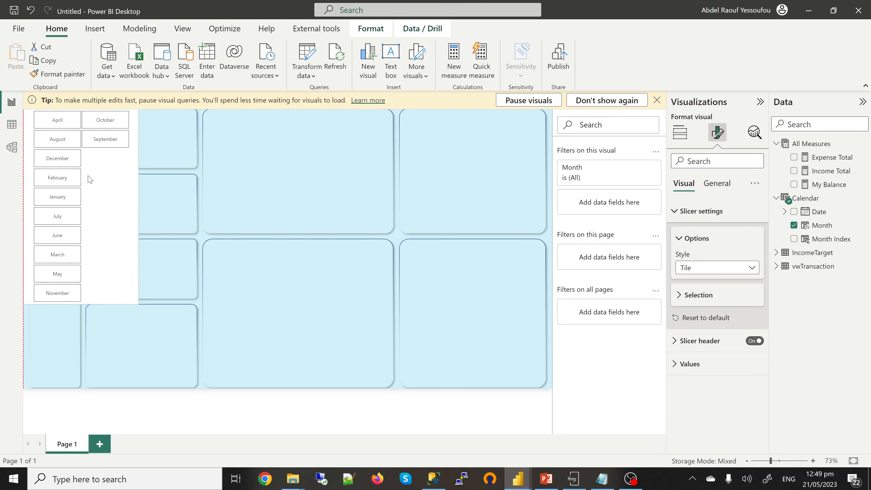
{"action": "left_click", "coordinate": [656, 100]}
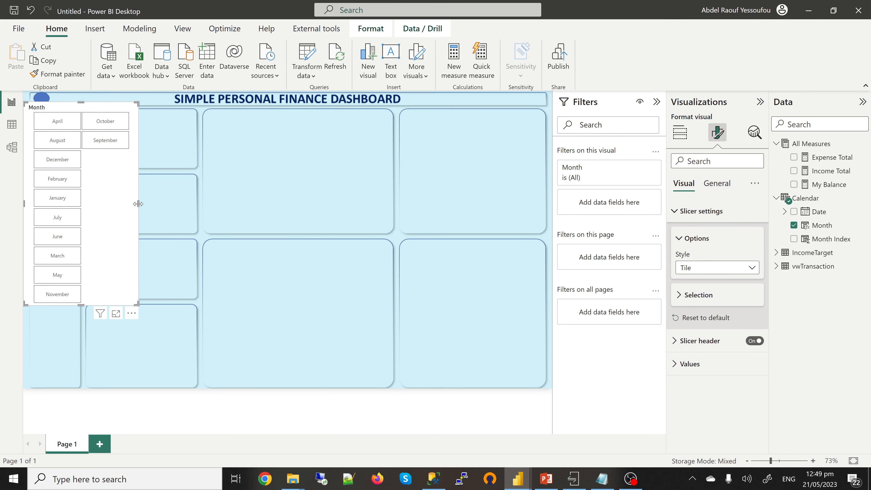
{"action": "left_click_drag", "start_coordinate": [138, 204], "coordinate": [78, 206]}
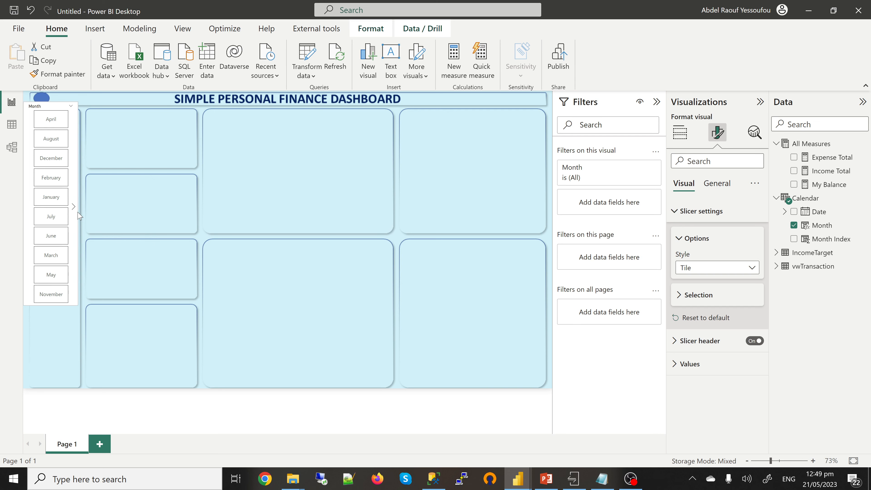
{"action": "left_click_drag", "start_coordinate": [73, 289], "coordinate": [47, 388]}
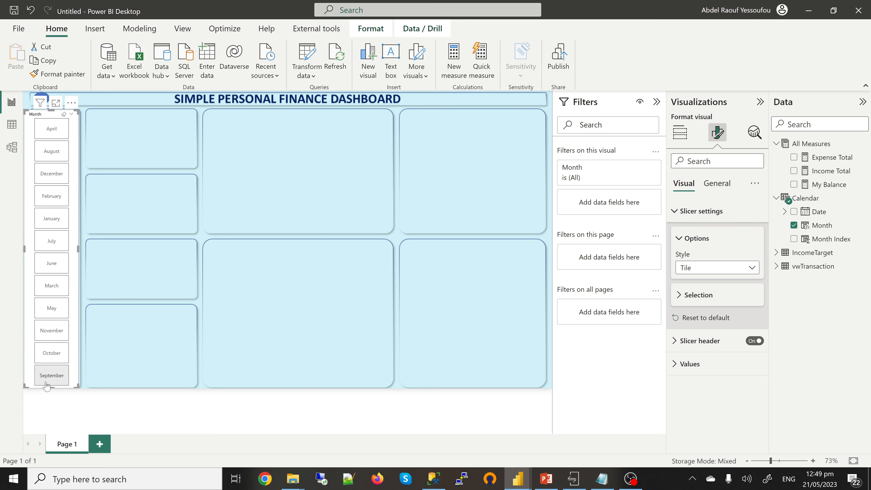
{"action": "key", "text": "Right"}
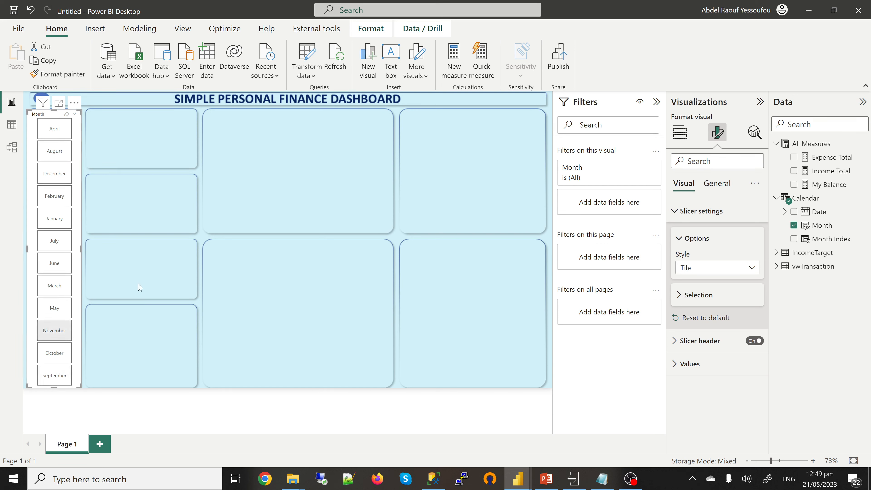
- Turn off the Month slicer's background and its slicer header
{"action": "left_click", "coordinate": [716, 185]}
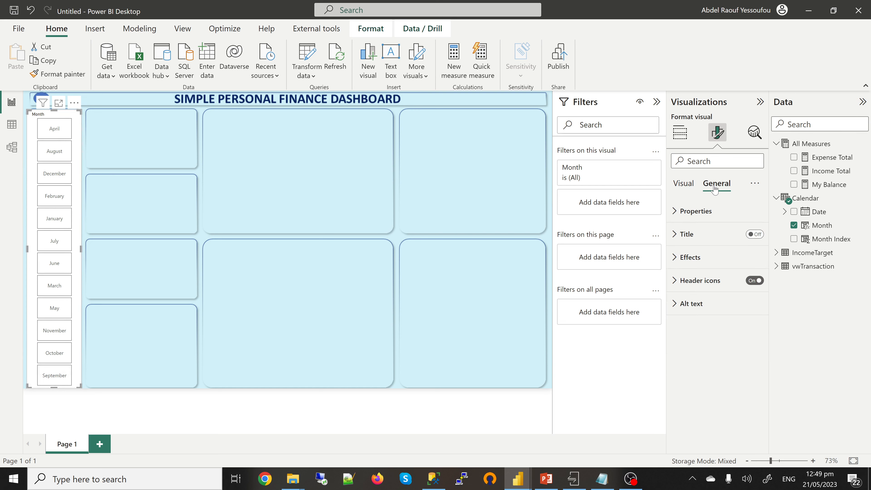
{"action": "left_click", "coordinate": [707, 263]}
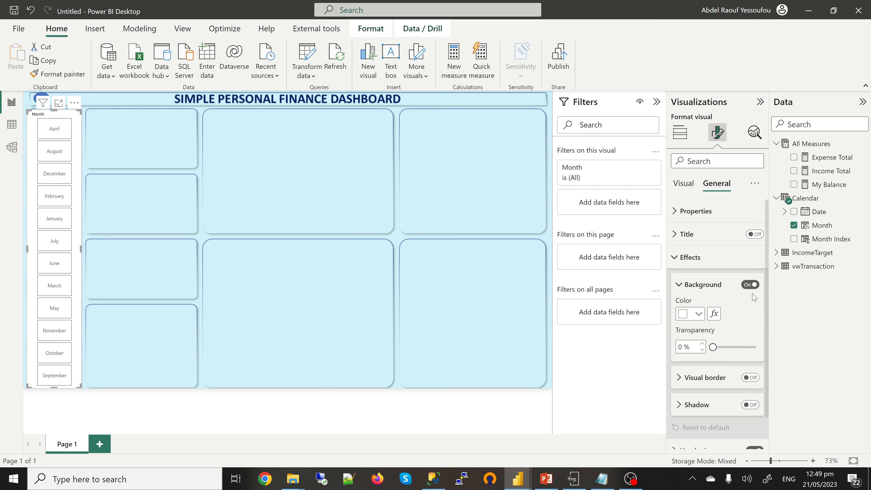
{"action": "left_click", "coordinate": [685, 263]}
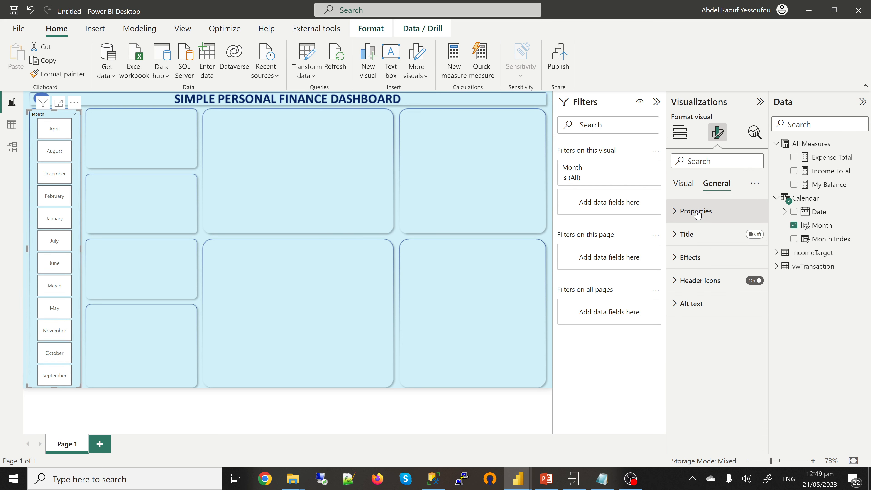
{"action": "left_click", "coordinate": [687, 185]}
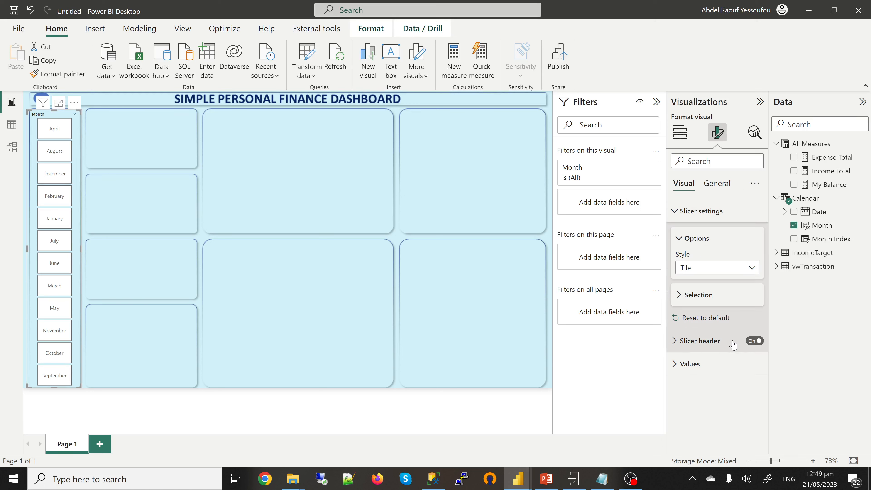
{"action": "left_click", "coordinate": [754, 340]}
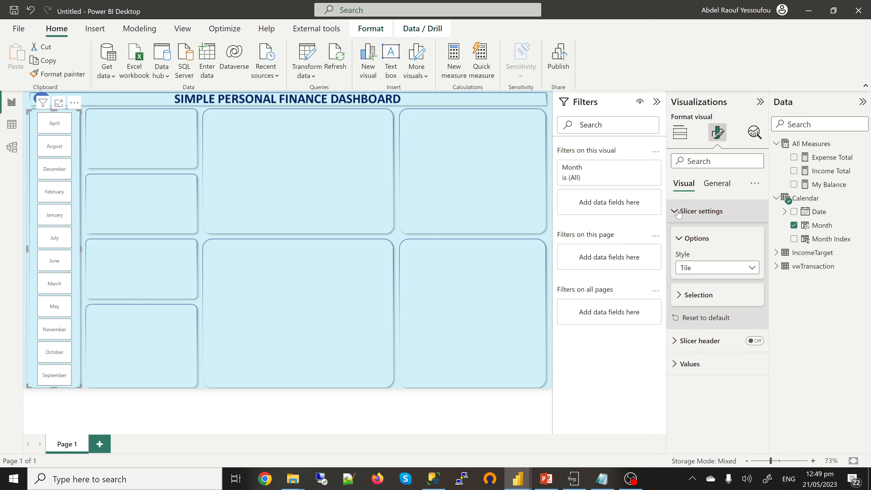
{"action": "left_click", "coordinate": [701, 211]}
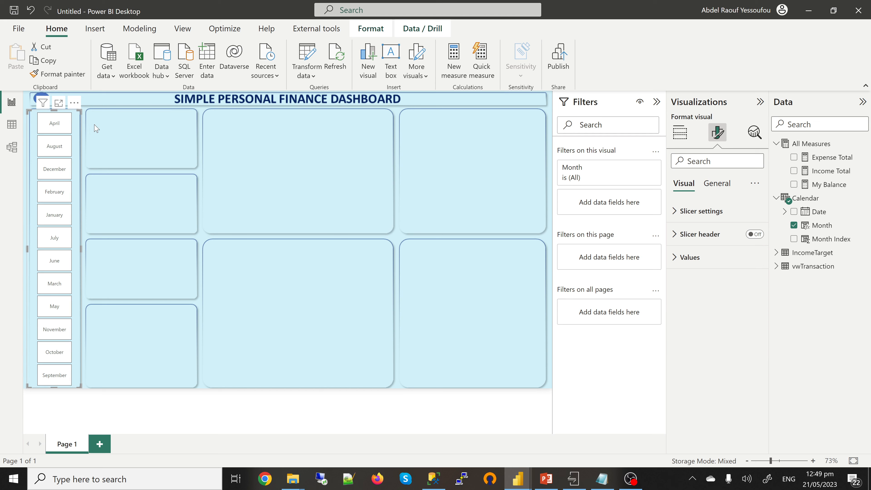
{"action": "left_click", "coordinate": [497, 424]}
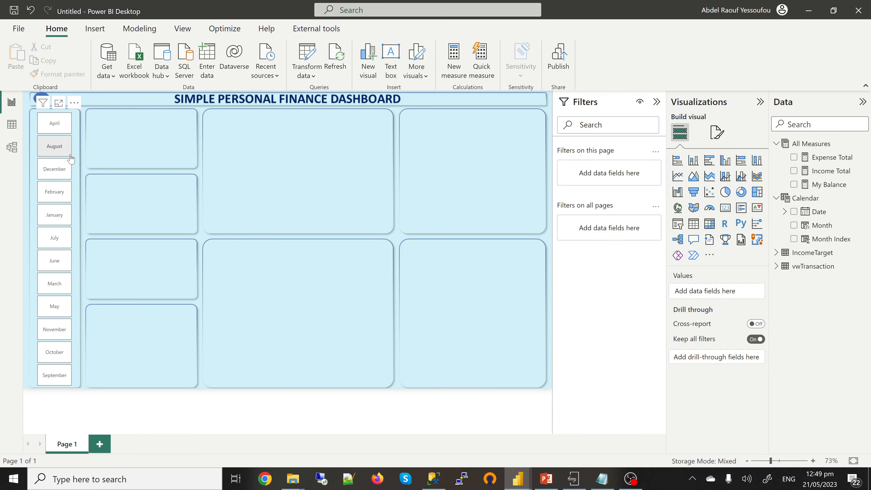
- Set the background color of the Month slicer's values to the custom hex color #0096C7
{"action": "left_click", "coordinate": [75, 278]}
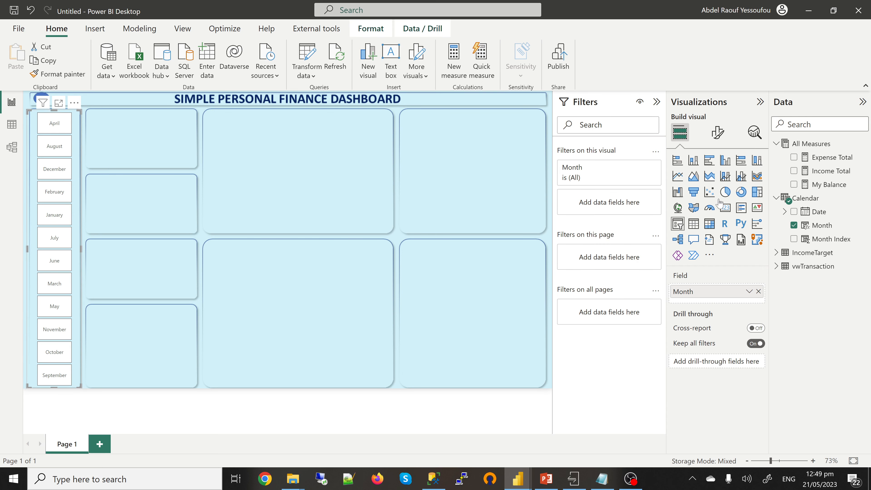
{"action": "left_click", "coordinate": [717, 134]}
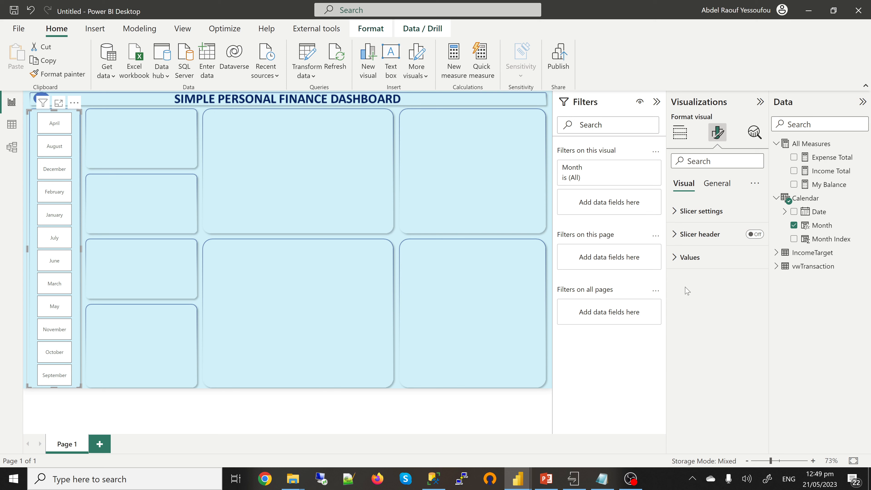
{"action": "left_click", "coordinate": [684, 257]}
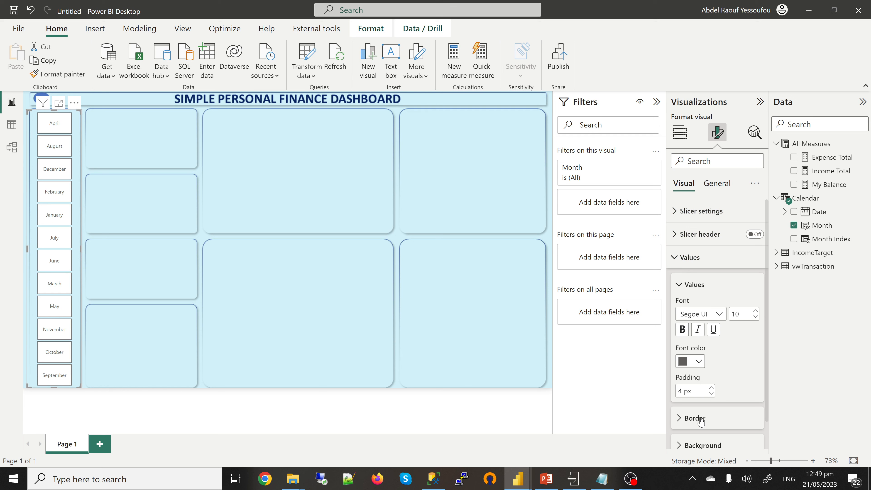
{"action": "left_click", "coordinate": [699, 445]}
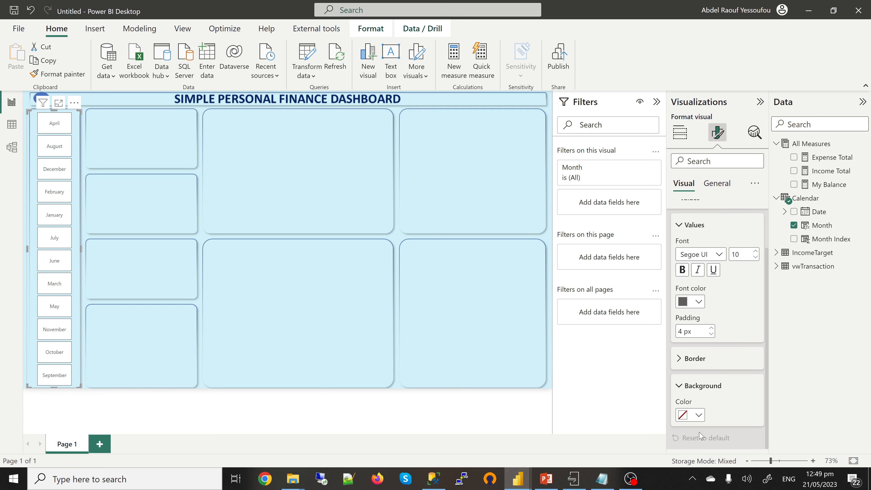
{"action": "left_click", "coordinate": [698, 415]}
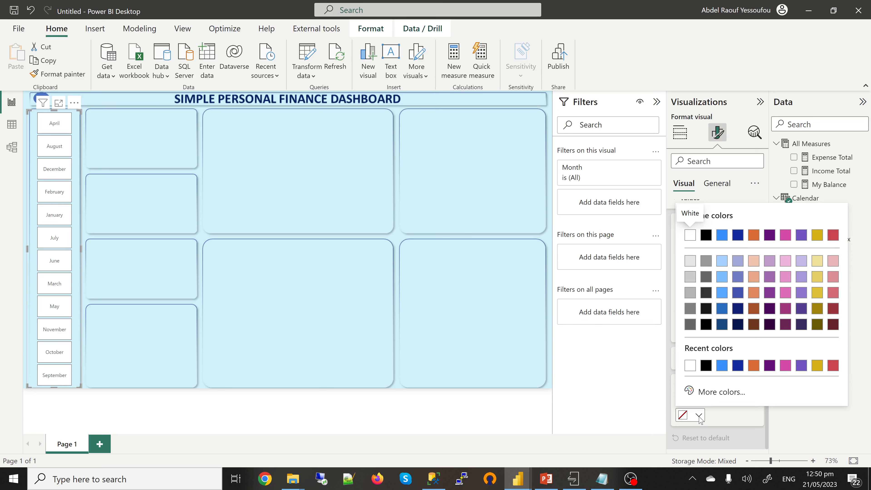
{"action": "left_click", "coordinate": [738, 366]}
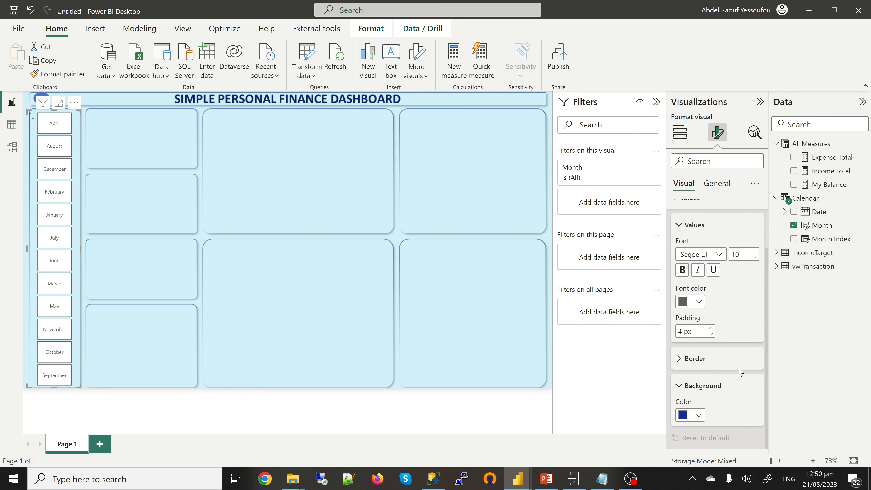
{"action": "left_click", "coordinate": [700, 415]}
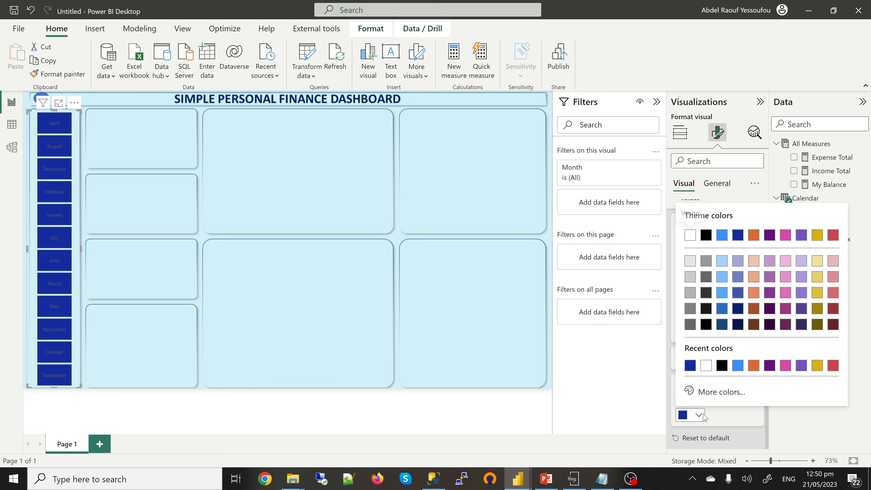
{"action": "left_click", "coordinate": [716, 391]}
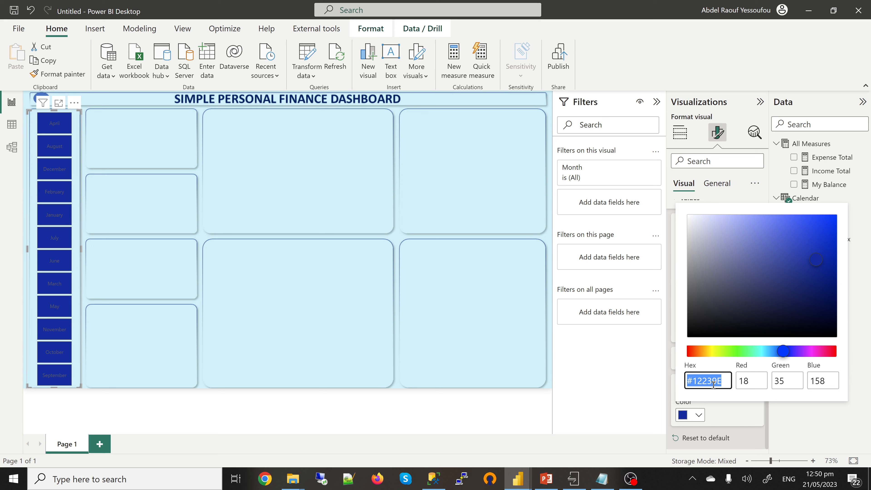
{"action": "type", "text": "#0096C7"}
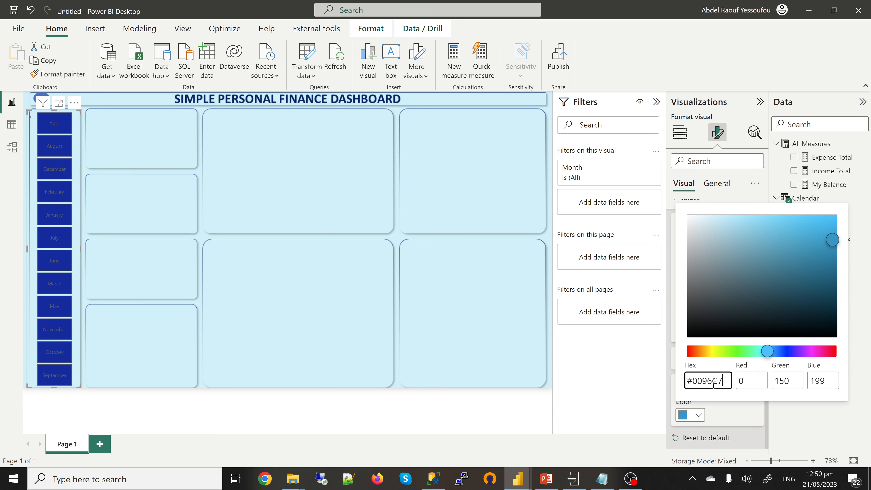
{"action": "left_click", "coordinate": [698, 416]}
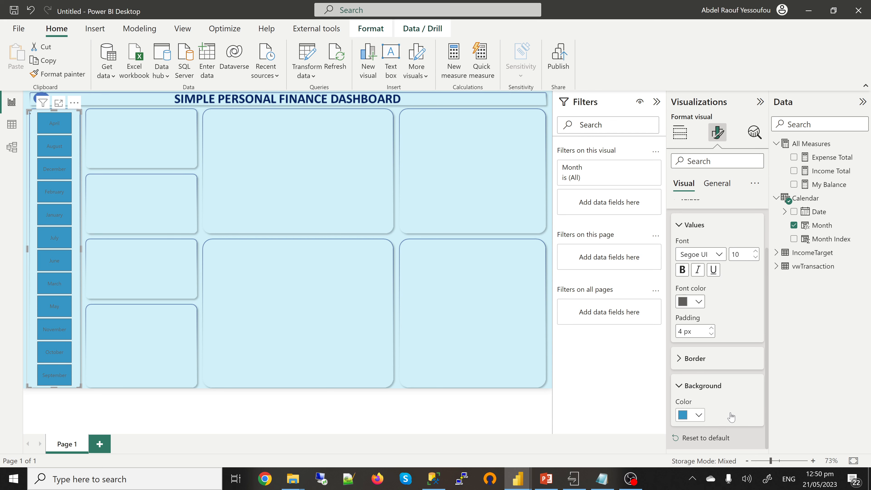
- Make the Month slicer's value text white and bold
{"action": "left_click", "coordinate": [698, 302]}
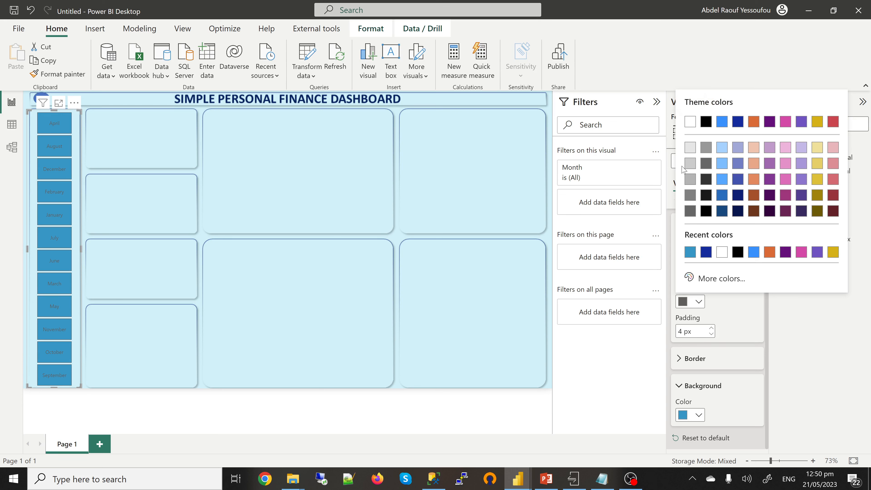
{"action": "left_click", "coordinate": [690, 122]}
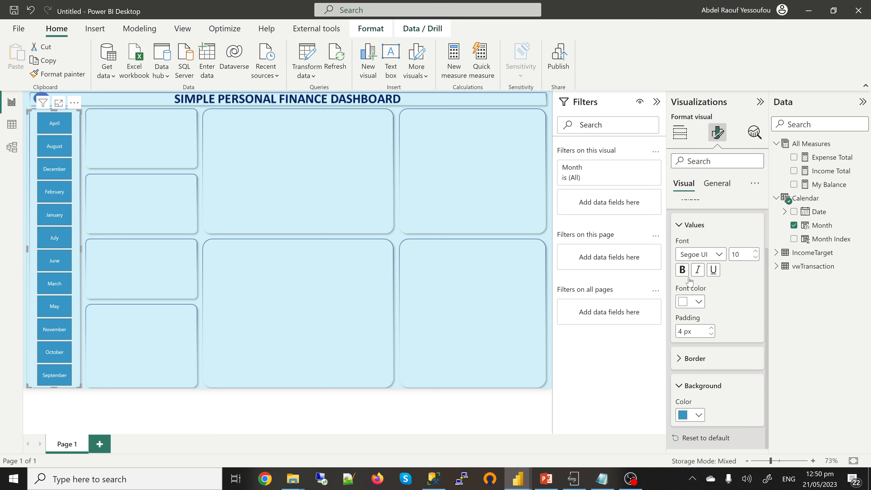
{"action": "left_click", "coordinate": [683, 271]}
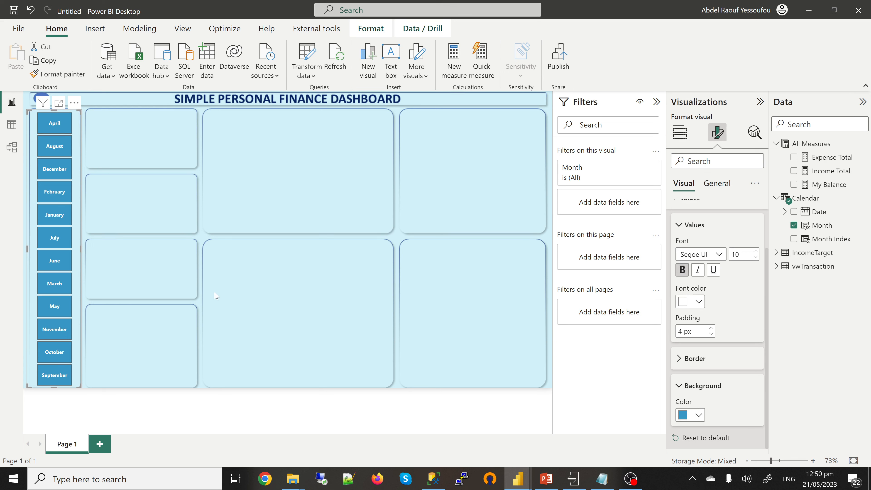
{"action": "left_click", "coordinate": [152, 235]}
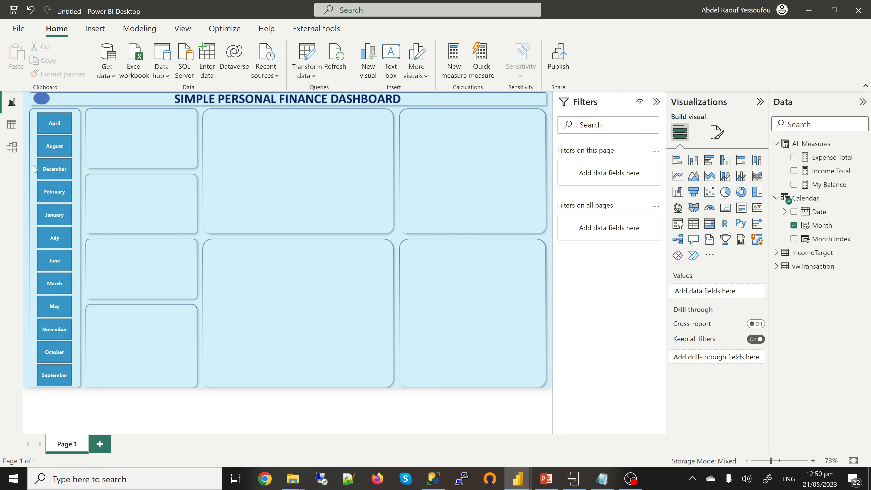
- Rearrange the data model diagram so Calendar sits beside vwTransaction and IncomeTarget sits below Calendar
{"action": "left_click", "coordinate": [12, 148]}
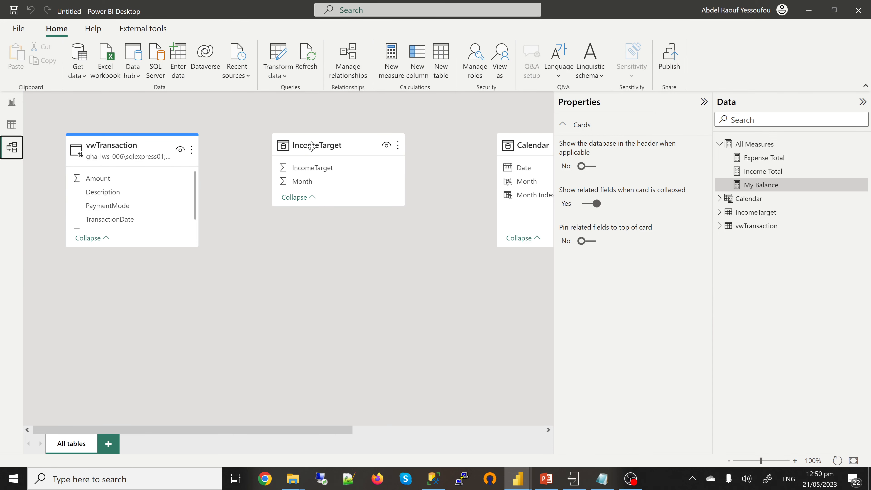
{"action": "left_click_drag", "start_coordinate": [310, 145], "coordinate": [357, 304]}
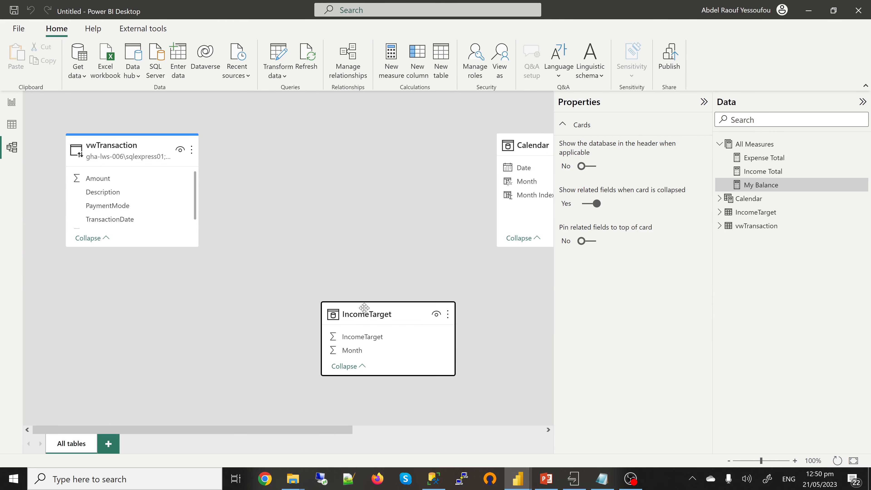
{"action": "left_click_drag", "start_coordinate": [499, 142], "coordinate": [292, 137]}
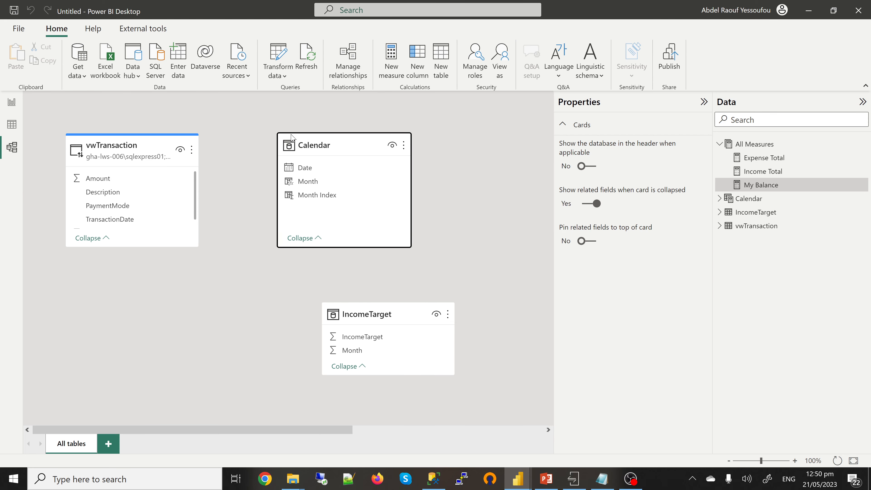
- Create an active many-to-one relationship from TransactionDate in vwTransaction to Date in Calendar, with Single cross filter direction
{"action": "left_click", "coordinate": [120, 207]}
{"action": "left_click", "coordinate": [117, 222]}
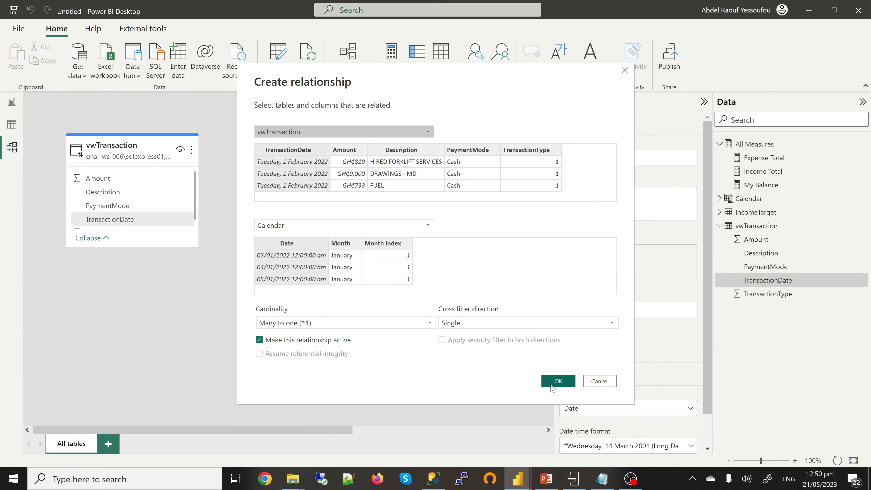
{"action": "left_click", "coordinate": [556, 384]}
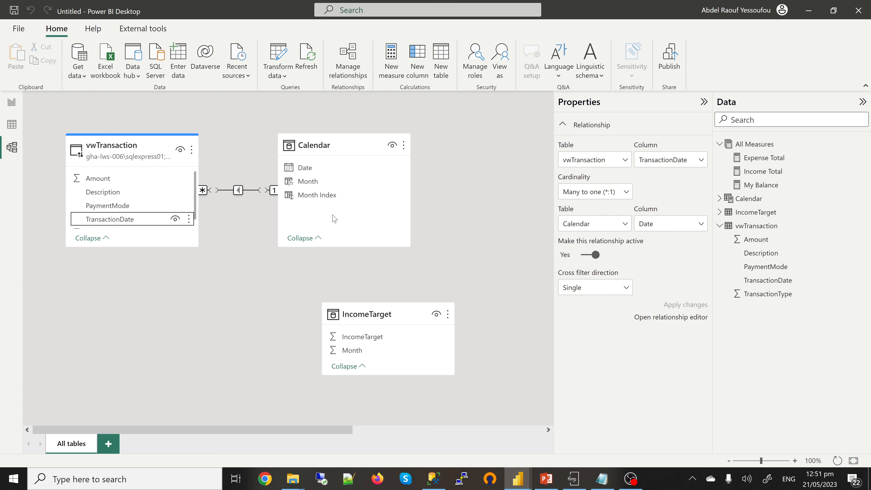
- Relate Calendar's Month Index to IncomeTarget's Month and set that relationship's cross filter direction to Both
{"action": "left_click_drag", "start_coordinate": [316, 200], "coordinate": [347, 355]}
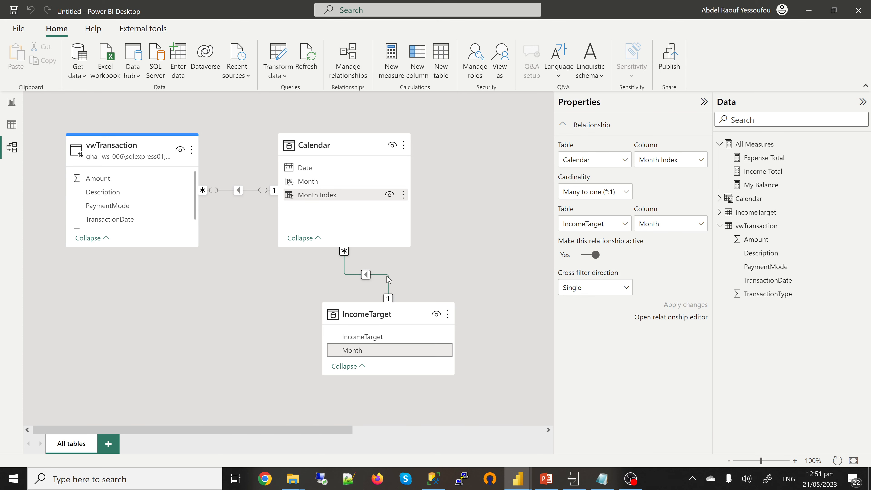
{"action": "right_click", "coordinate": [387, 275]}
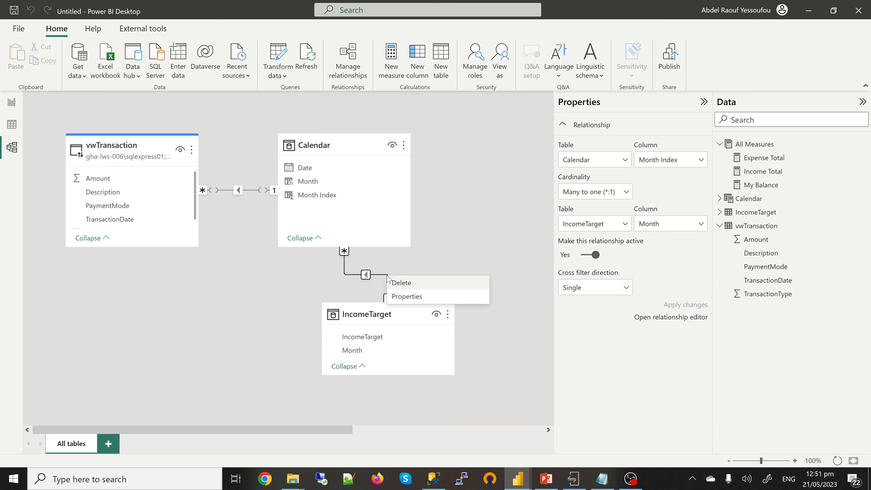
{"action": "left_click", "coordinate": [395, 297]}
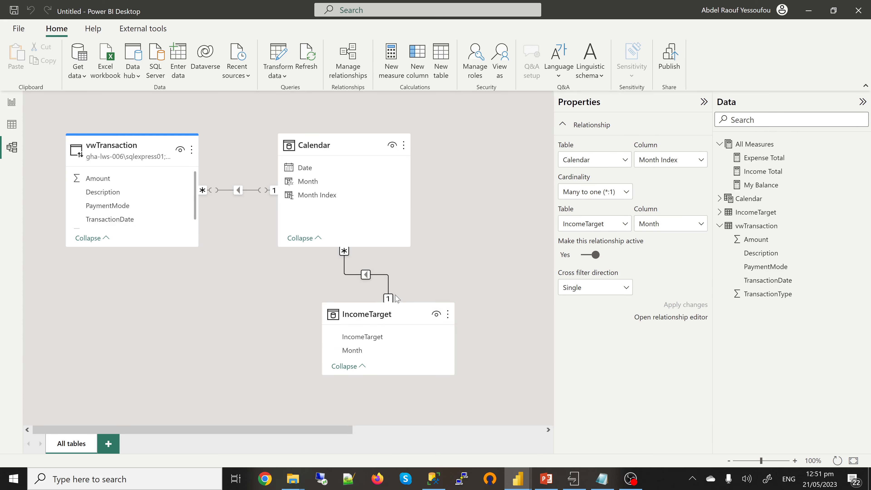
{"action": "double_click", "coordinate": [396, 297]}
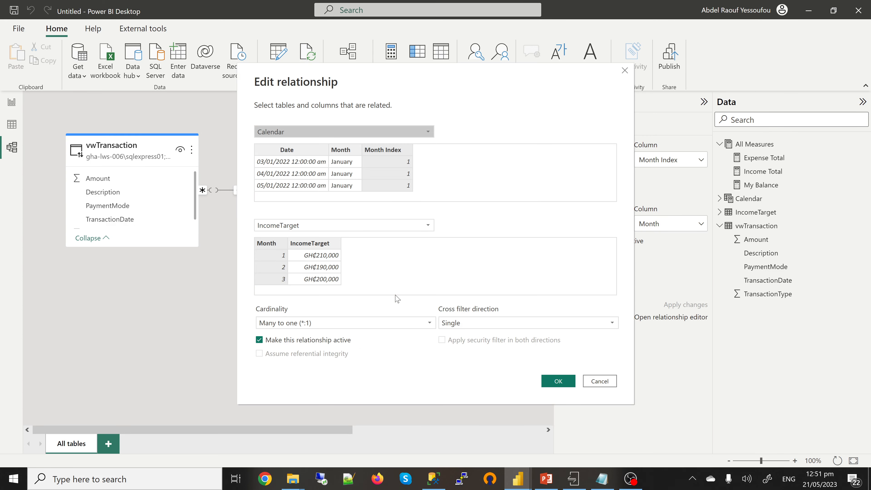
{"action": "left_click", "coordinate": [491, 324]}
{"action": "left_click", "coordinate": [473, 347]}
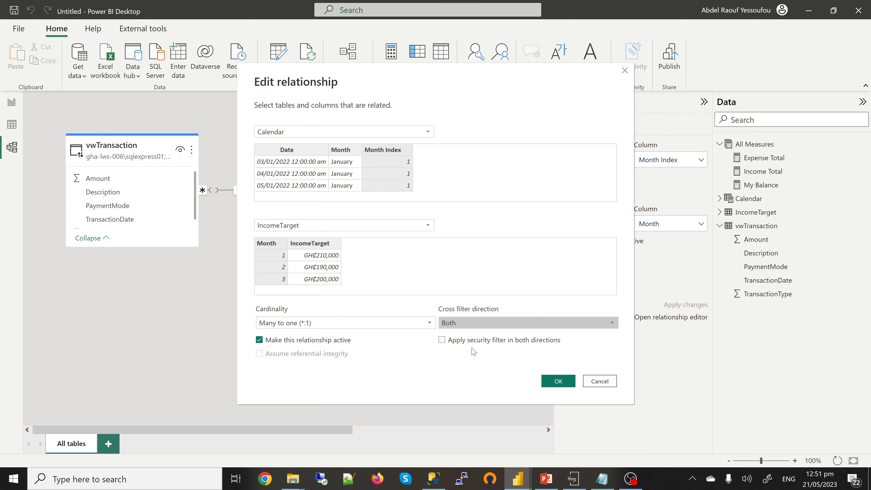
{"action": "left_click", "coordinate": [551, 379]}
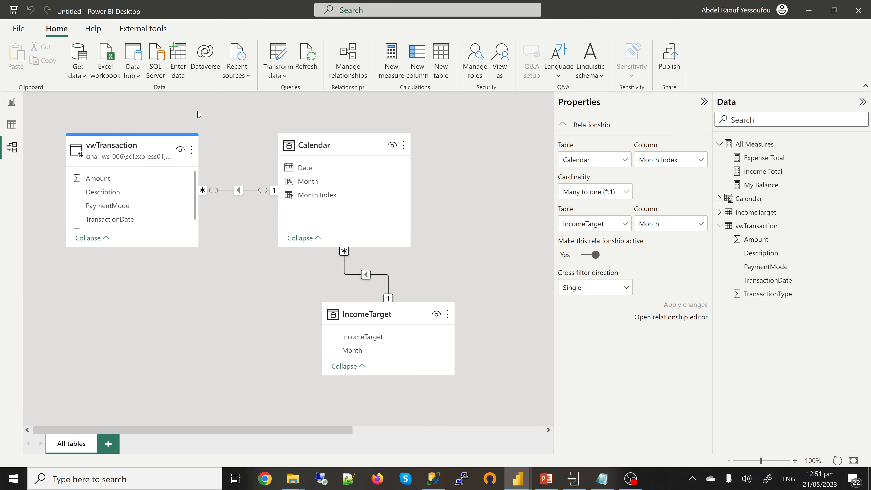
- Return to the report page and examine the layout of the finished finance dashboard in the other open report for reference
{"action": "left_click", "coordinate": [12, 103]}
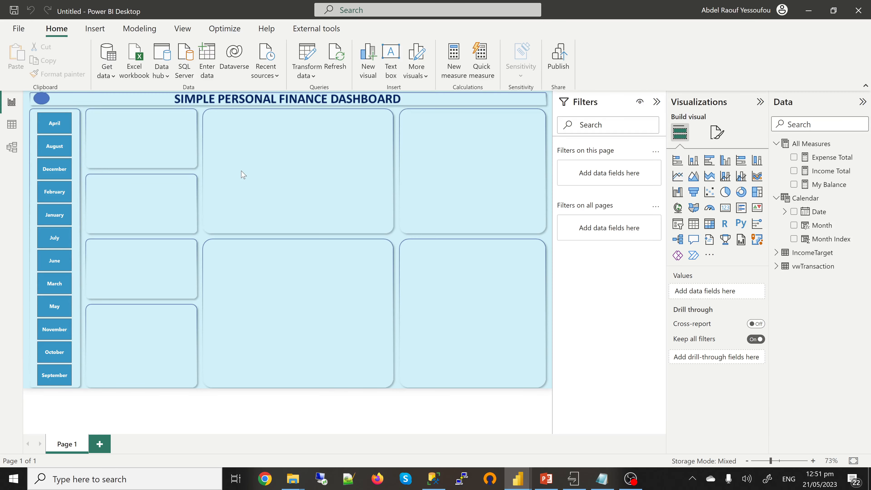
{"action": "left_click", "coordinate": [78, 212]}
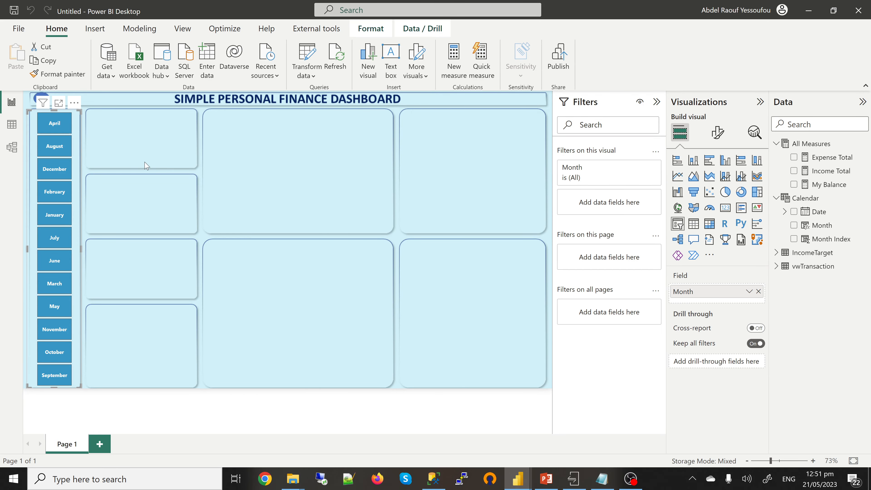
{"action": "left_click", "coordinate": [148, 142]}
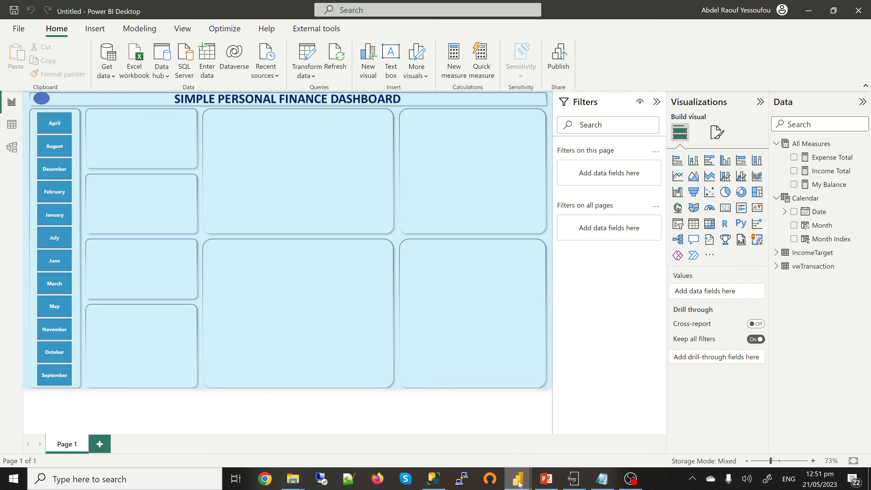
{"action": "mouse_move", "coordinate": [518, 482]}
{"action": "left_click", "coordinate": [486, 462]}
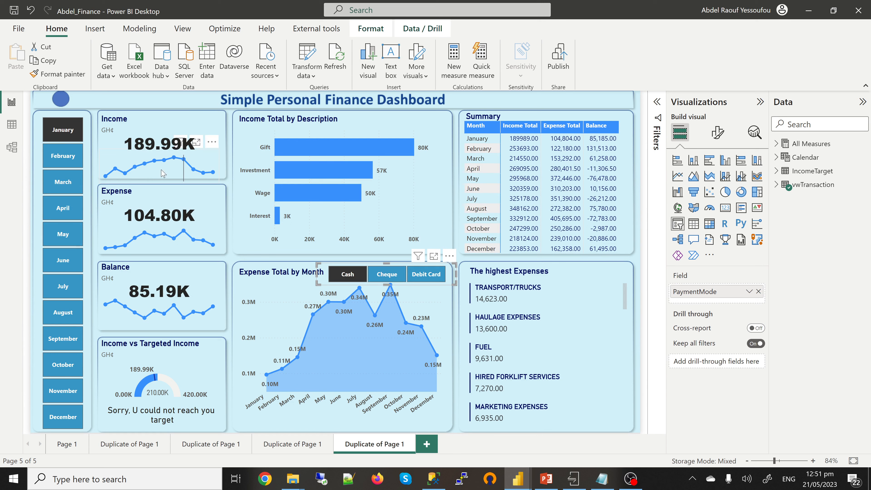
{"action": "mouse_move", "coordinate": [523, 485]}
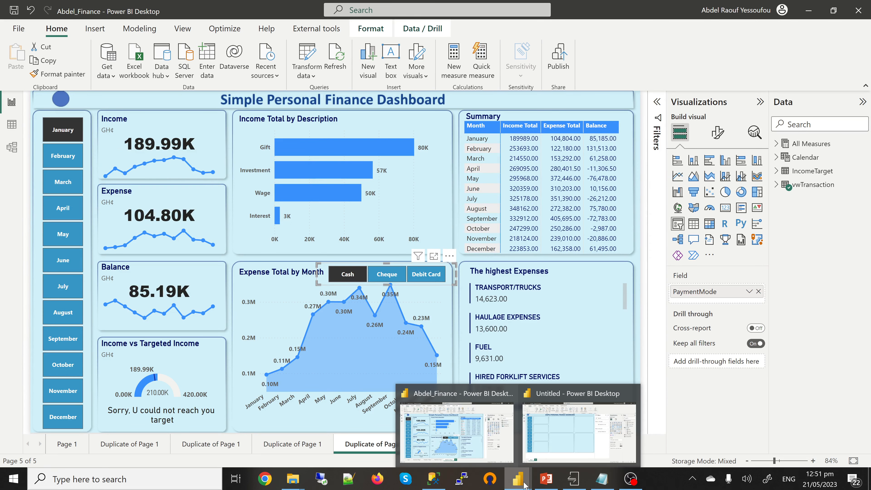
{"action": "left_click", "coordinate": [557, 435]}
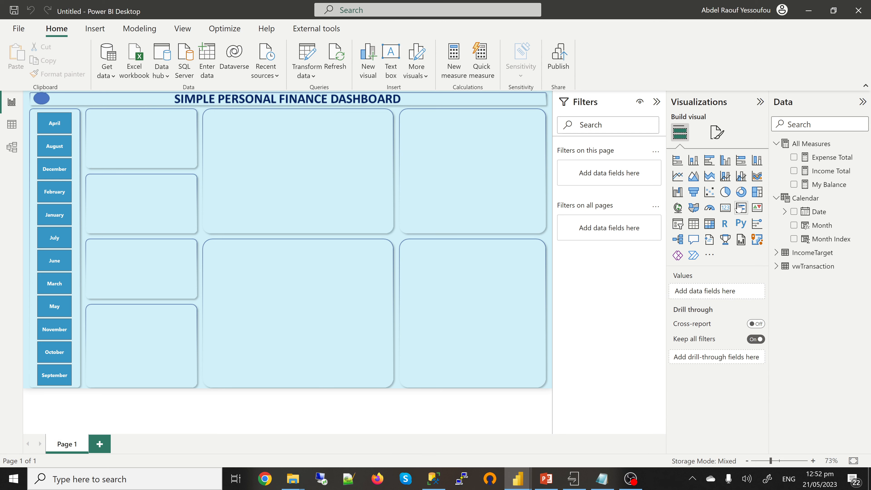
- Add a card visual showing the Income Total measure and format that measure as a decimal number
{"action": "left_click", "coordinate": [726, 213]}
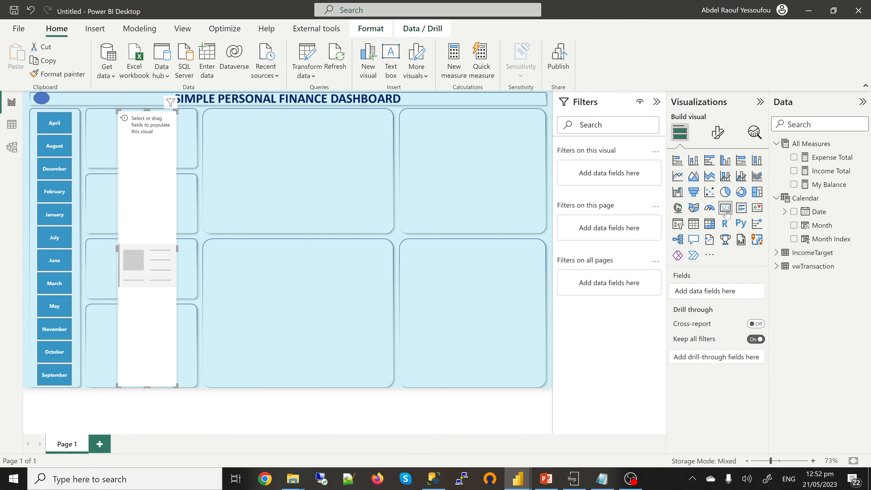
{"action": "left_click", "coordinate": [793, 172]}
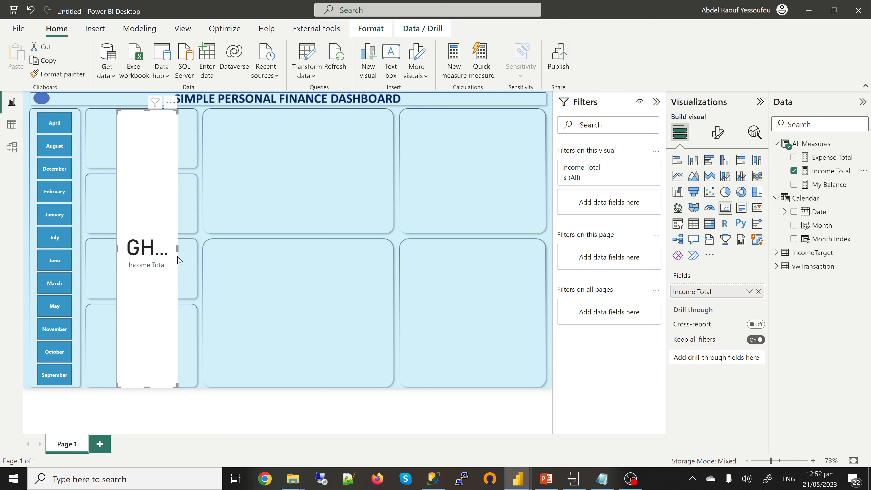
{"action": "left_click", "coordinate": [831, 171]}
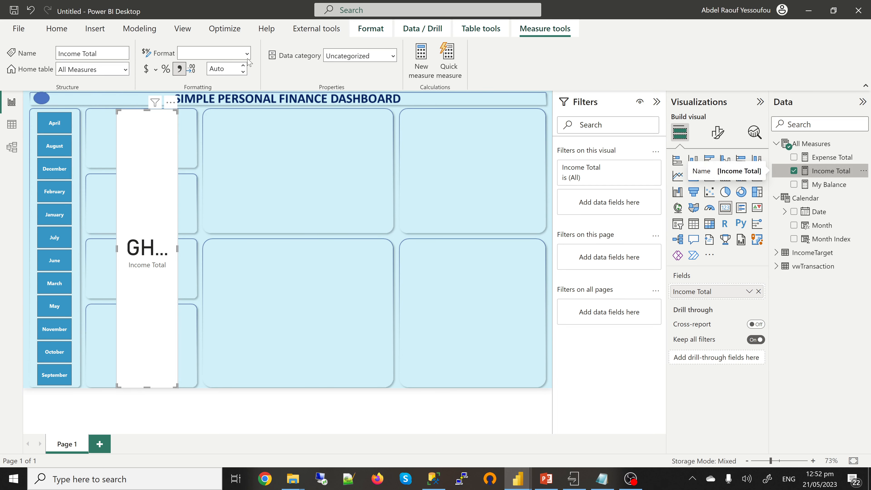
{"action": "left_click", "coordinate": [246, 54]}
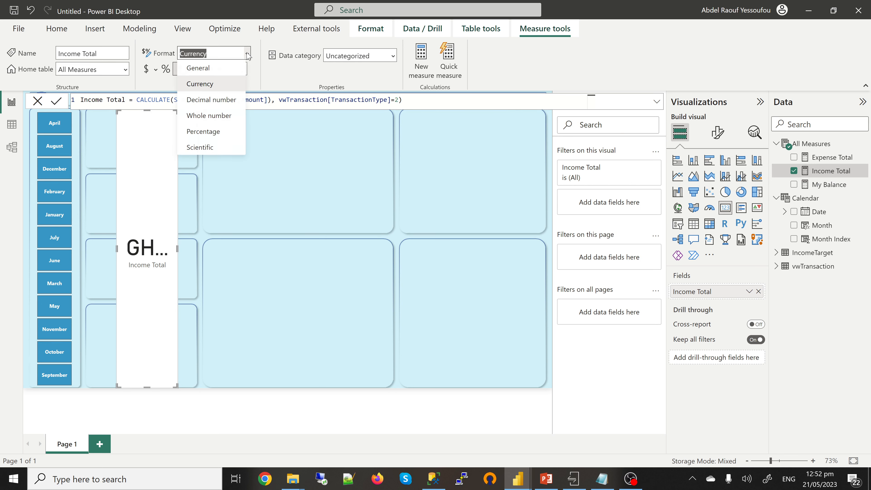
{"action": "left_click", "coordinate": [224, 103]}
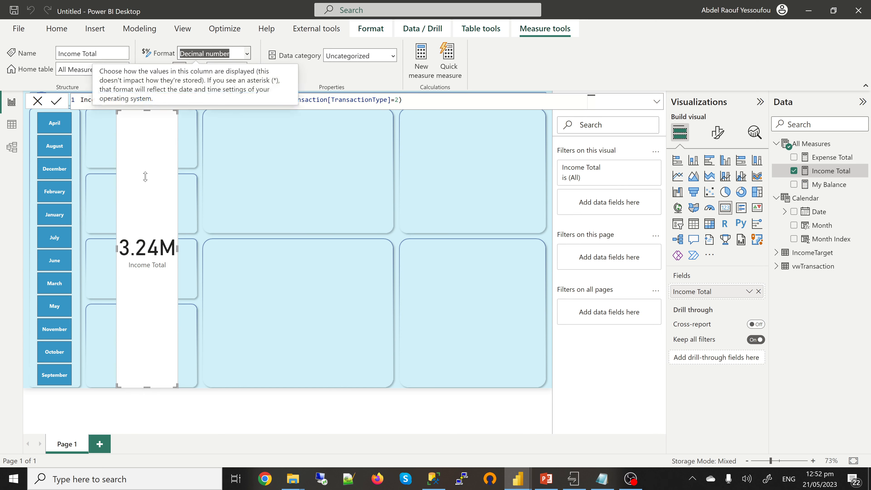
- Resize the Income Total card to fit inside the top tile beside the Month slicer, spanning the tile's width
{"action": "left_click_drag", "start_coordinate": [145, 177], "coordinate": [153, 162]}
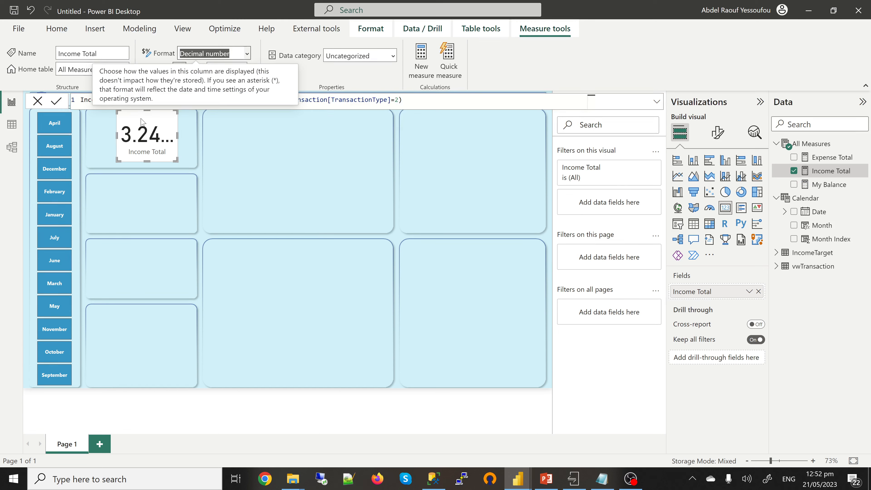
{"action": "left_click", "coordinate": [140, 125]}
{"action": "left_click", "coordinate": [37, 100]}
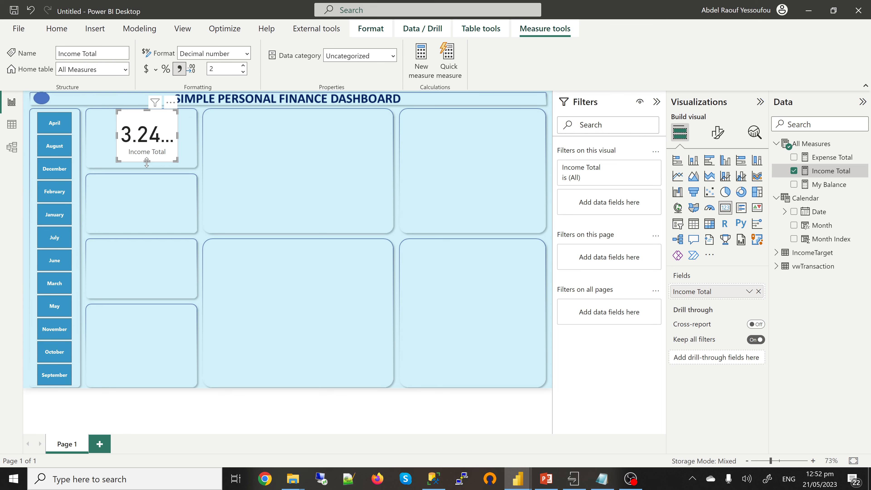
{"action": "mouse_move", "coordinate": [146, 162]}
{"action": "left_mouse_down"}
{"action": "mouse_move", "coordinate": [148, 142]}
{"action": "mouse_move", "coordinate": [148, 155]}
{"action": "left_mouse_up"}
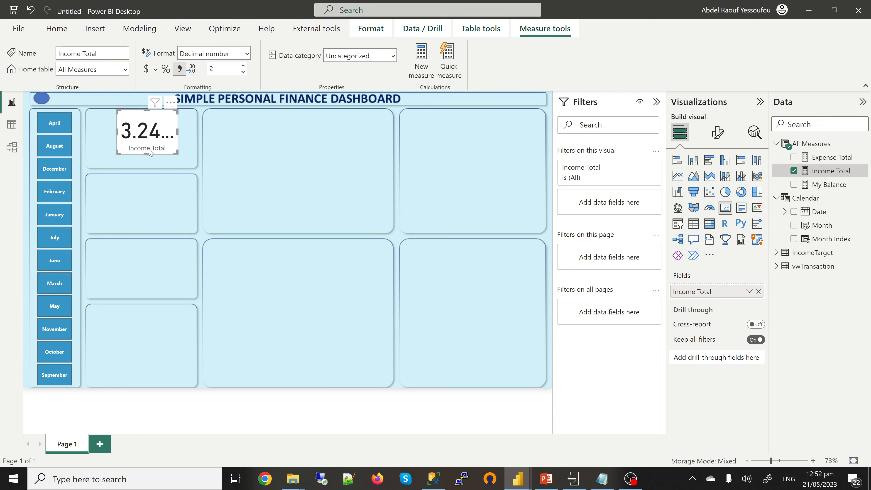
{"action": "left_click", "coordinate": [717, 133]}
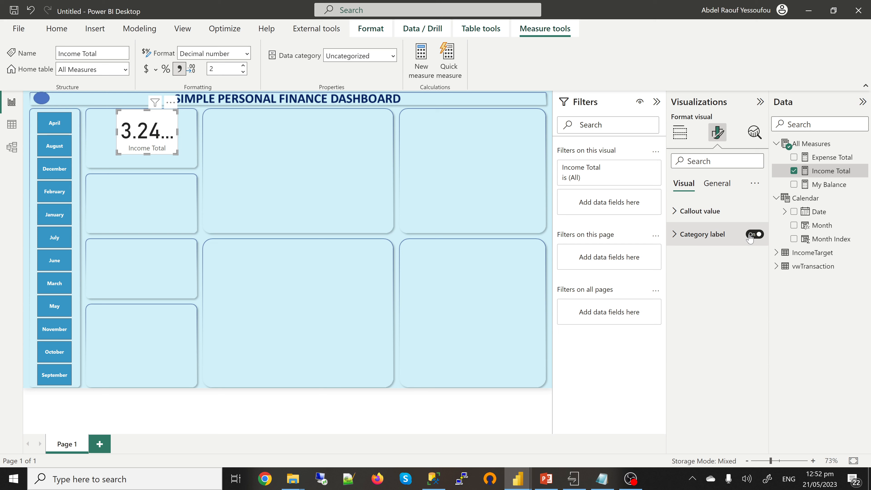
{"action": "left_click", "coordinate": [674, 237]}
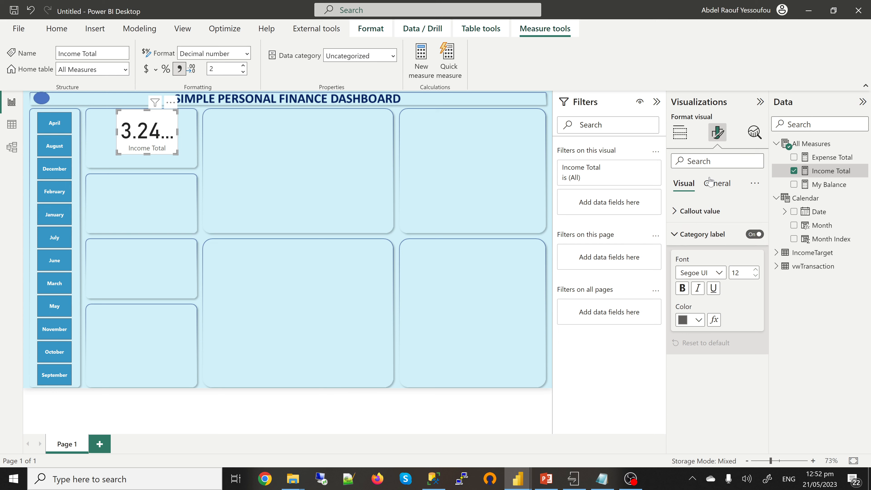
{"action": "left_click_drag", "start_coordinate": [130, 133], "coordinate": [199, 139]}
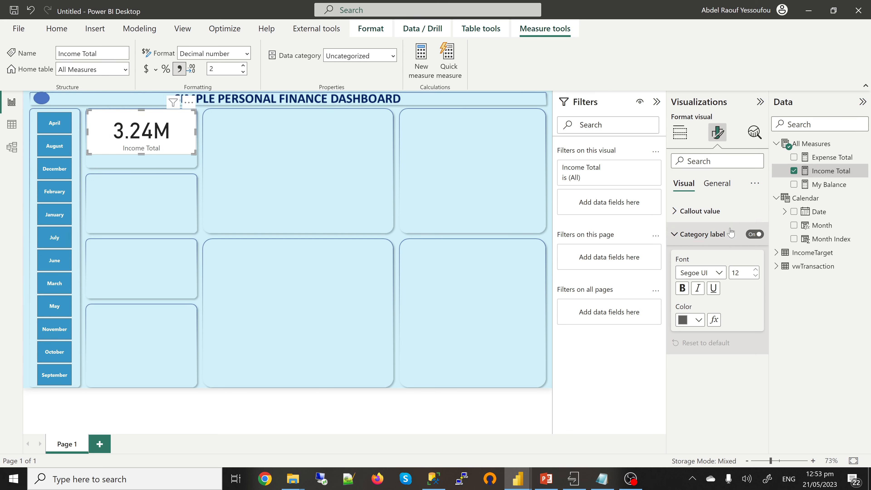
- Turn off the category label on the Income Total card
{"action": "left_click", "coordinate": [674, 234]}
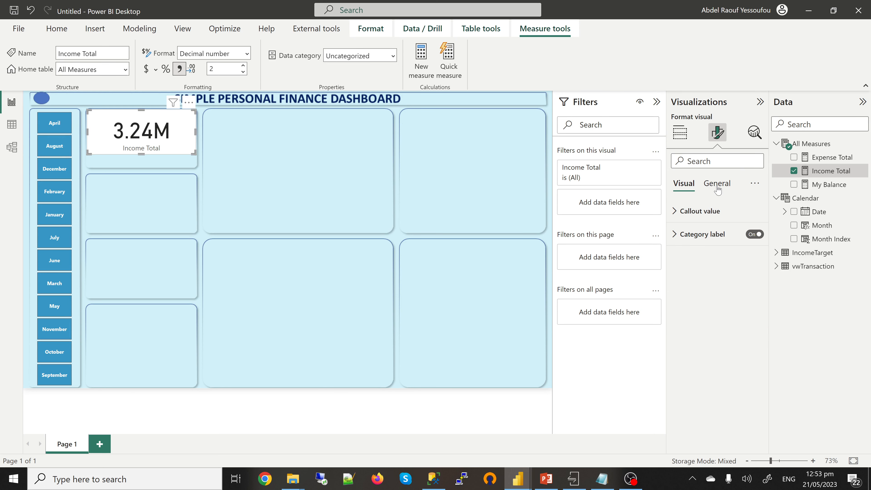
{"action": "left_click", "coordinate": [717, 185]}
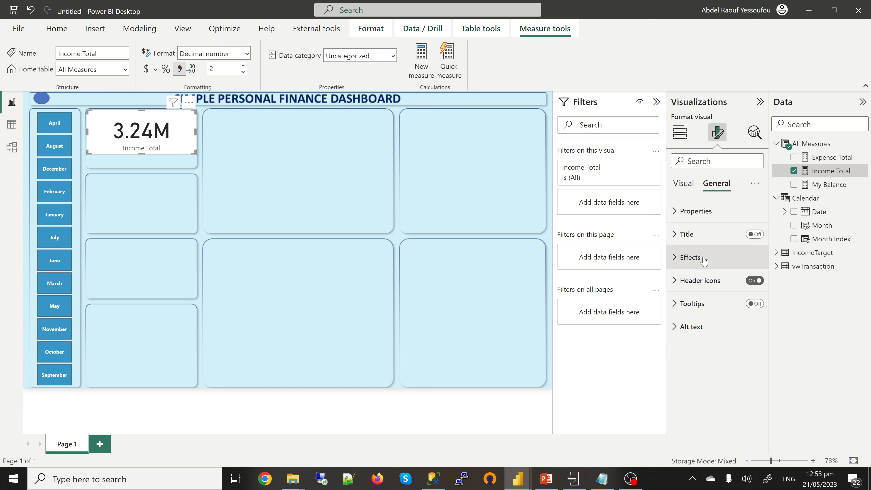
{"action": "left_click", "coordinate": [680, 185]}
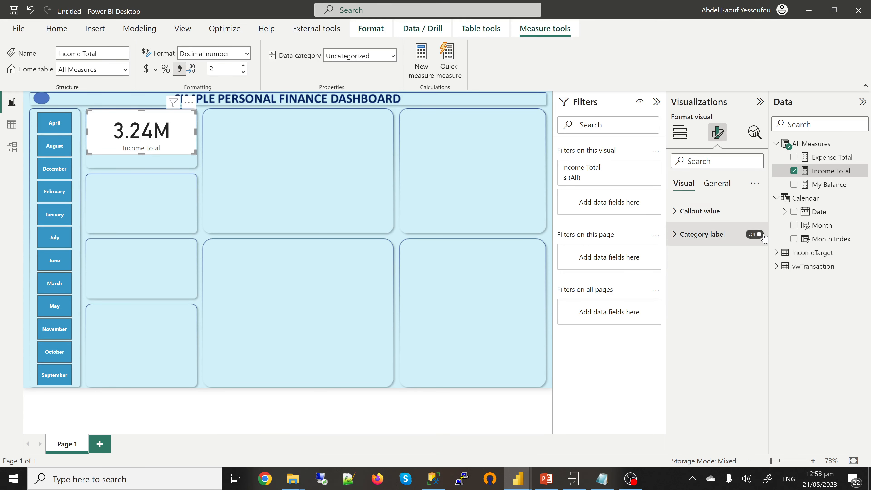
{"action": "left_click", "coordinate": [258, 181]}
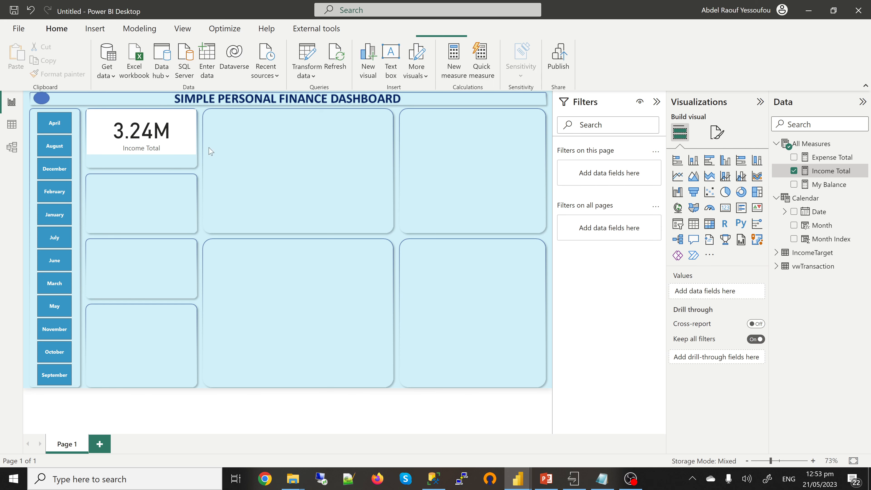
{"action": "left_click", "coordinate": [193, 153]}
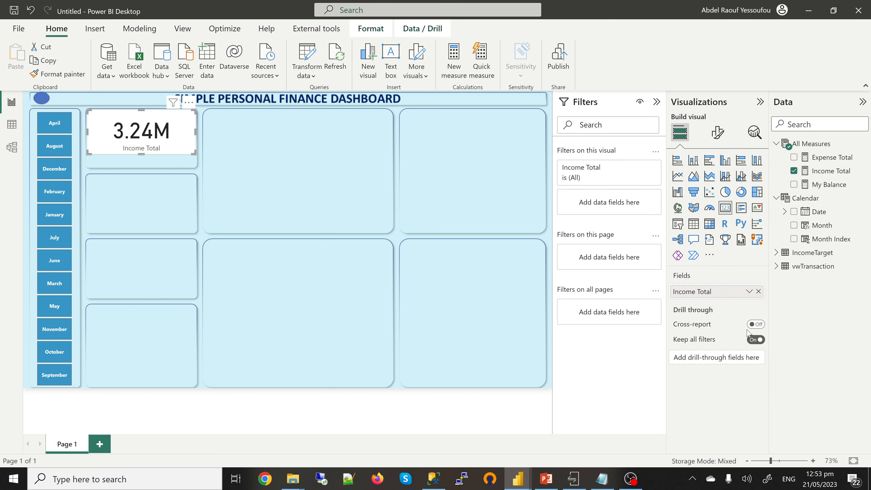
{"action": "left_click", "coordinate": [717, 133]}
{"action": "left_click", "coordinate": [754, 235]}
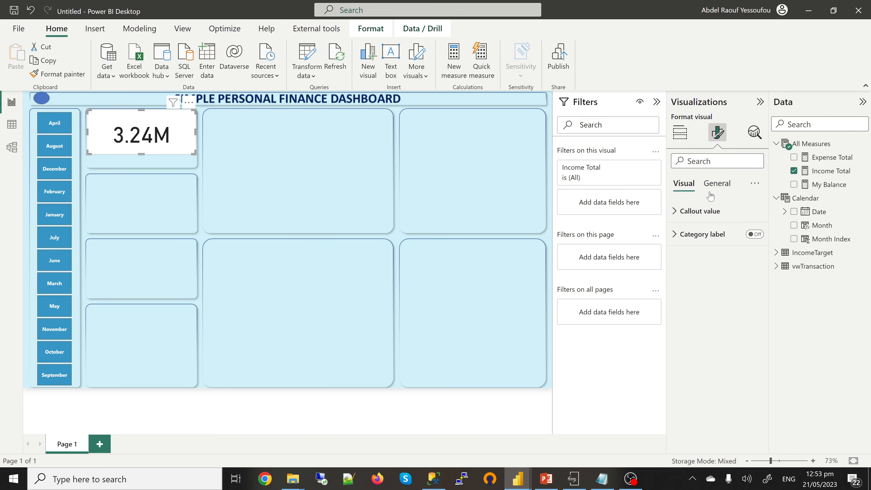
- Turn on the card's title and set its text to "Income"
{"action": "left_click", "coordinate": [718, 184]}
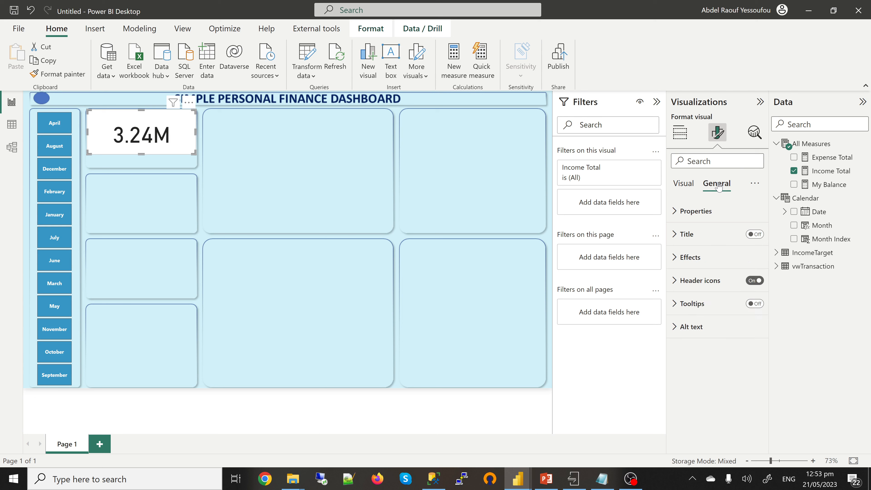
{"action": "left_click", "coordinate": [677, 235]}
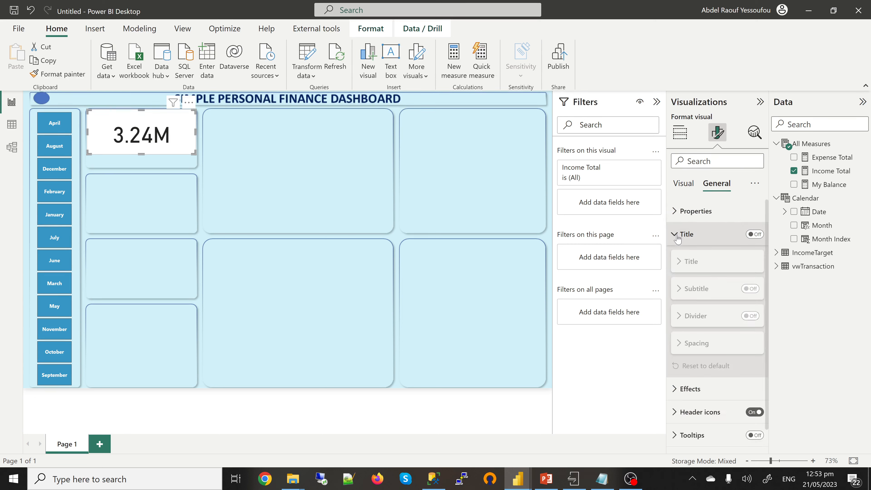
{"action": "left_click", "coordinate": [755, 235]}
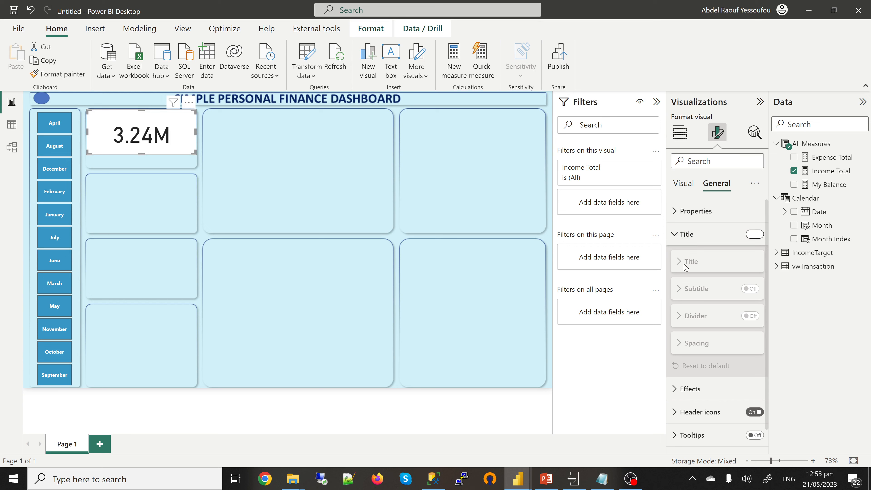
{"action": "left_click", "coordinate": [696, 261]}
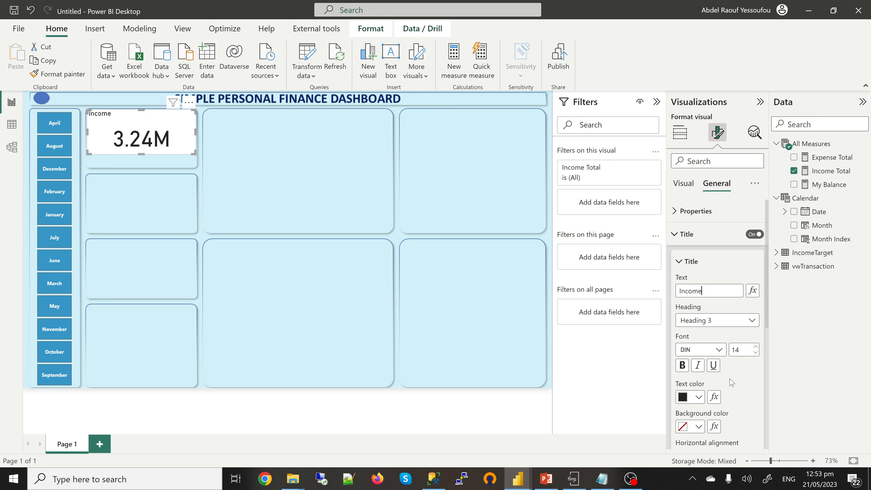
- Make the Income card's title bold and colour its text dark blue
{"action": "scroll", "coordinate": [708, 405], "scroll_direction": "down", "scroll_amount": 2}
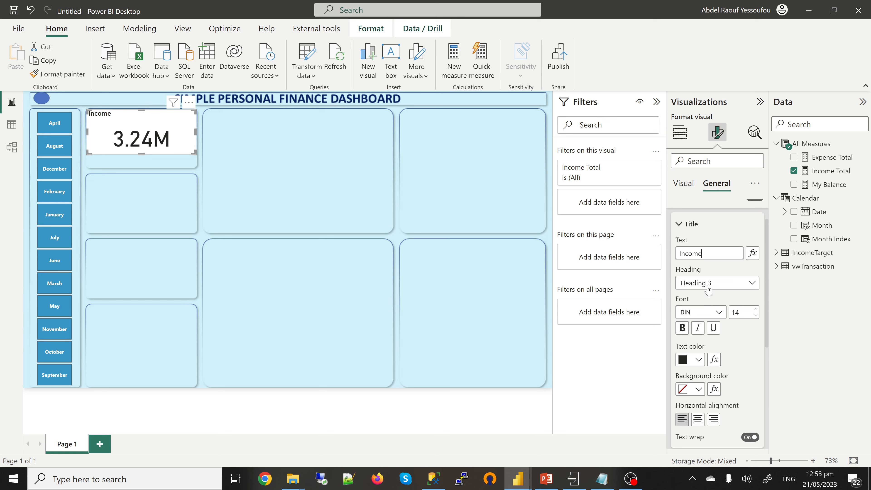
{"action": "left_click", "coordinate": [712, 314]}
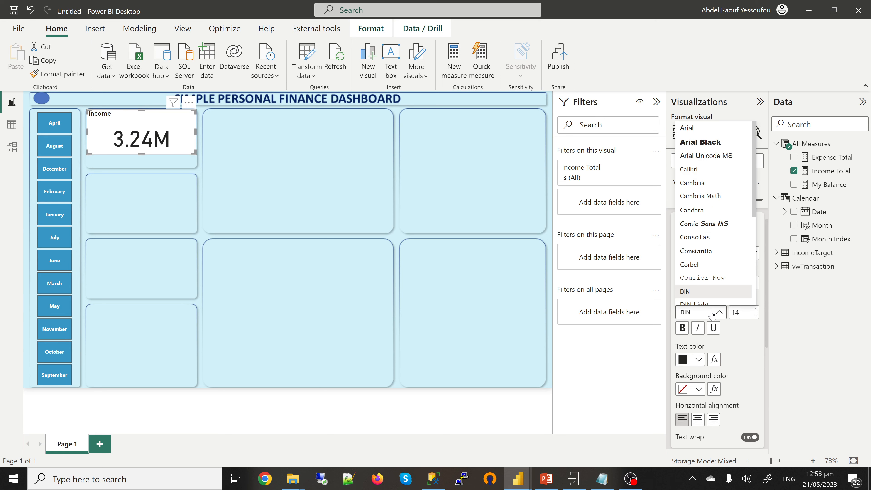
{"action": "left_click", "coordinate": [743, 341]}
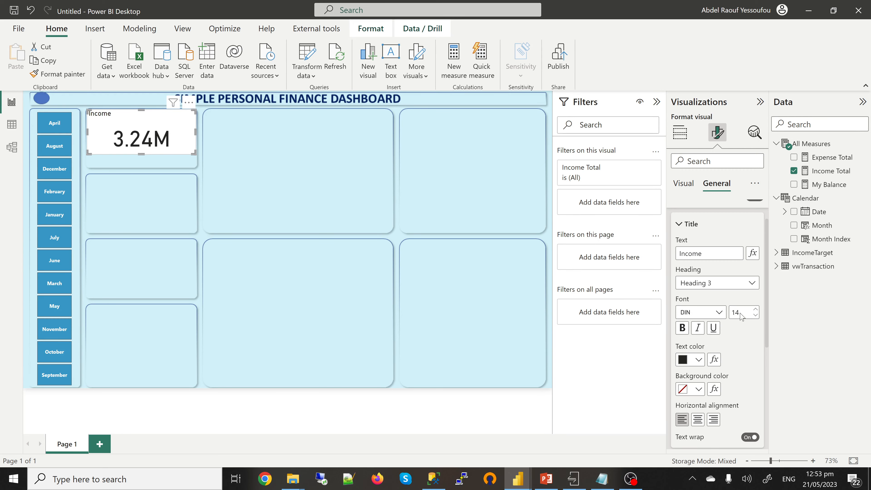
{"action": "left_click", "coordinate": [683, 329]}
{"action": "left_click", "coordinate": [699, 360]}
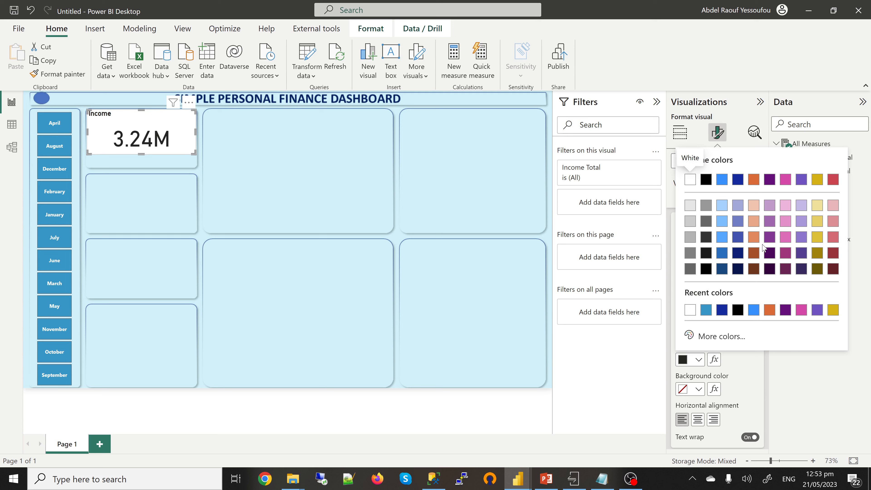
{"action": "left_click", "coordinate": [721, 310]}
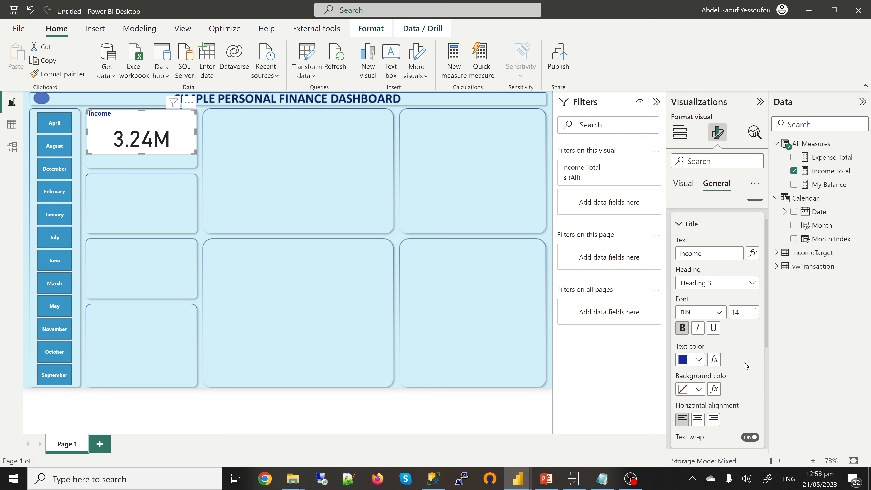
- Add the subtitle "GH¢" to the Income card, in bold dark blue text
{"action": "left_click", "coordinate": [685, 225]}
{"action": "left_click", "coordinate": [689, 271]}
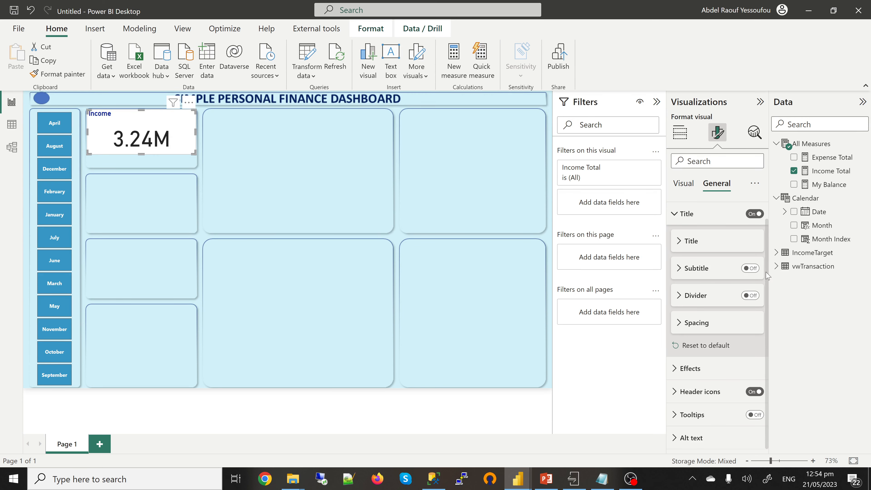
{"action": "left_click", "coordinate": [749, 269]}
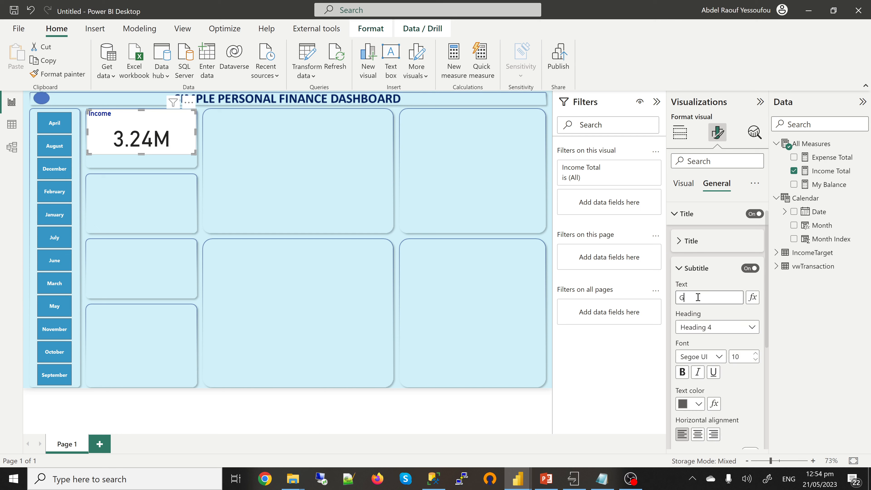
{"action": "left_click", "coordinate": [698, 297]}
{"action": "type", "text": "GH¢"}
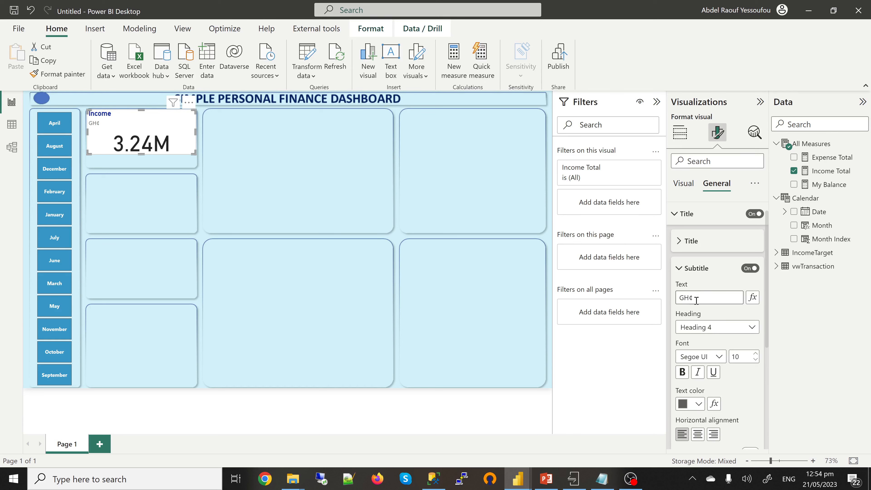
{"action": "left_click", "coordinate": [682, 372]}
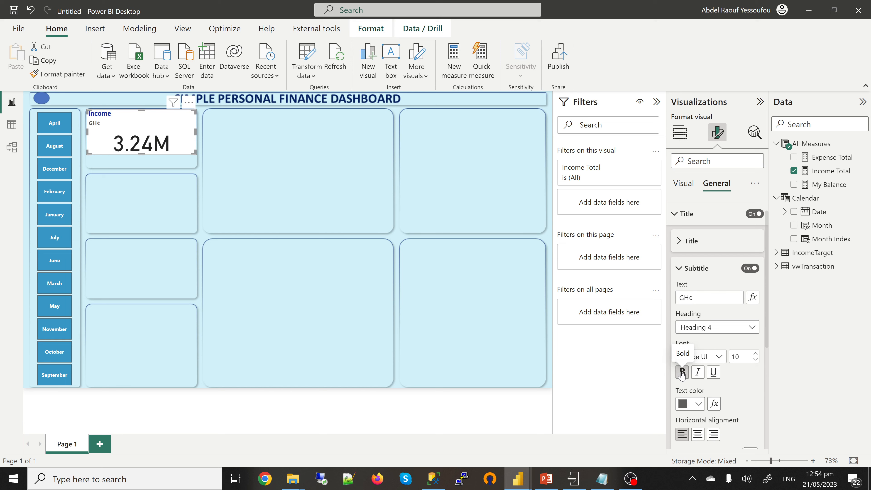
{"action": "left_click", "coordinate": [698, 403]}
{"action": "left_click", "coordinate": [690, 355]}
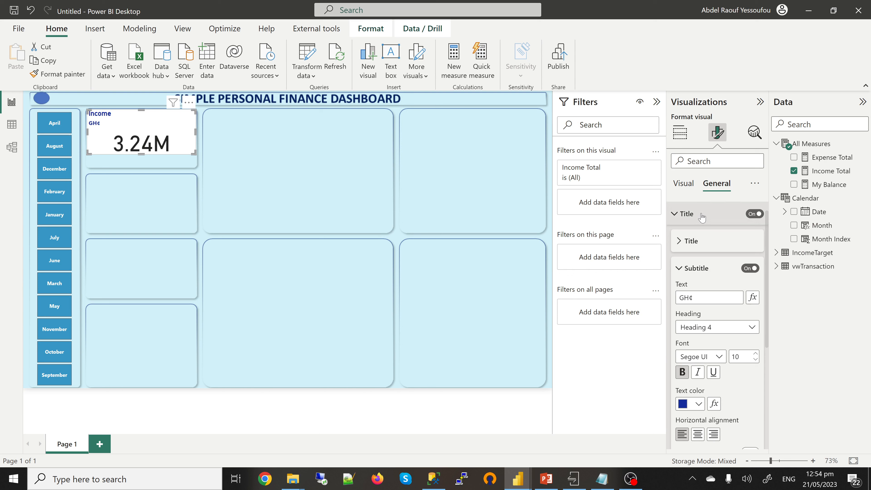
{"action": "left_click", "coordinate": [682, 216]}
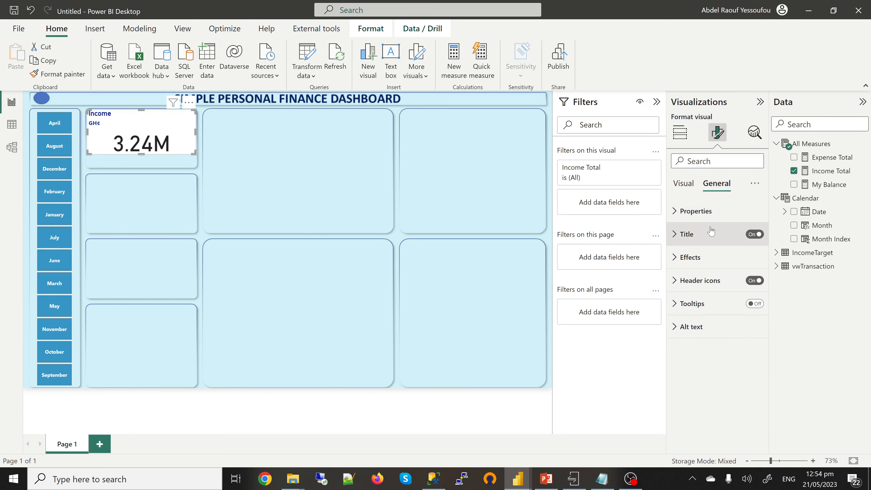
- Set the font of the Income card's callout value to Arial Black
{"action": "left_click", "coordinate": [685, 185]}
{"action": "left_click", "coordinate": [685, 211]}
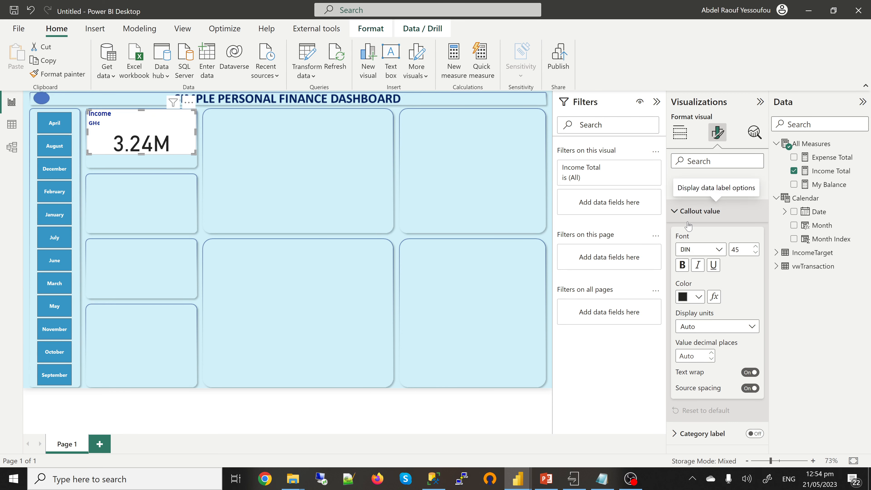
{"action": "left_click", "coordinate": [719, 251]}
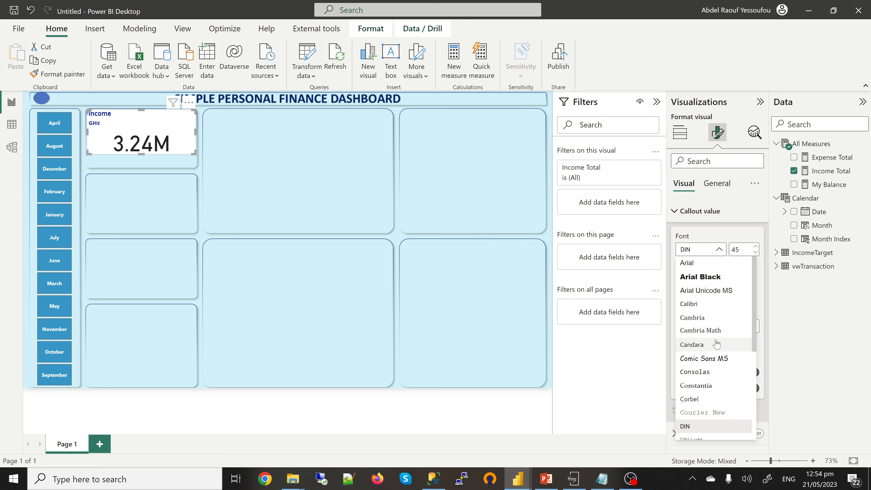
{"action": "left_click", "coordinate": [706, 277]}
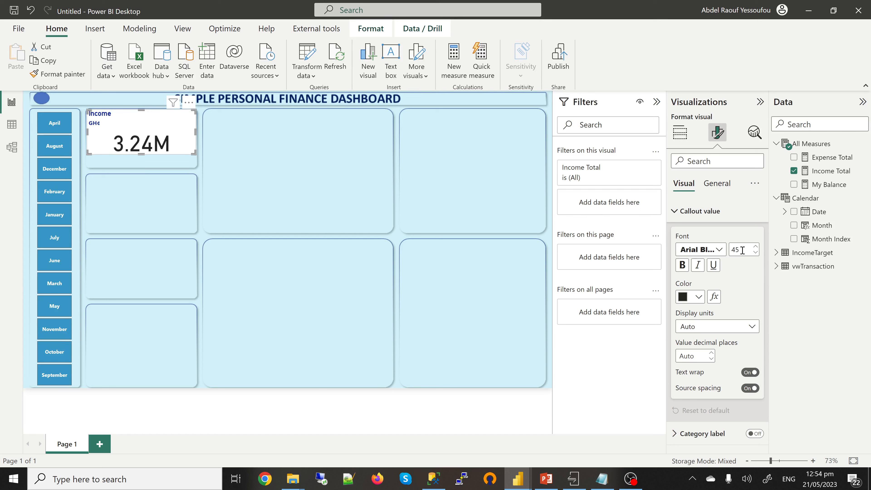
- Set the font size of the Income card's callout value to 30
{"action": "double_click", "coordinate": [741, 250]}
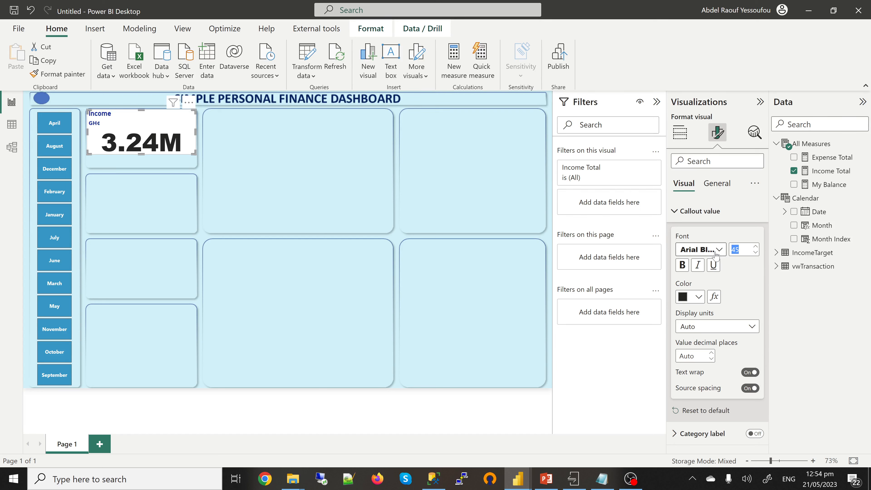
{"action": "type", "text": "25"}
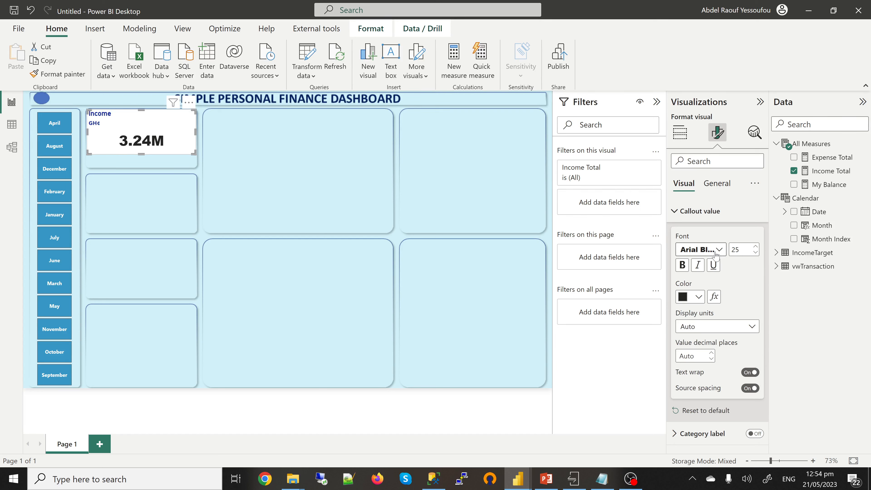
{"action": "type", "text": "30"}
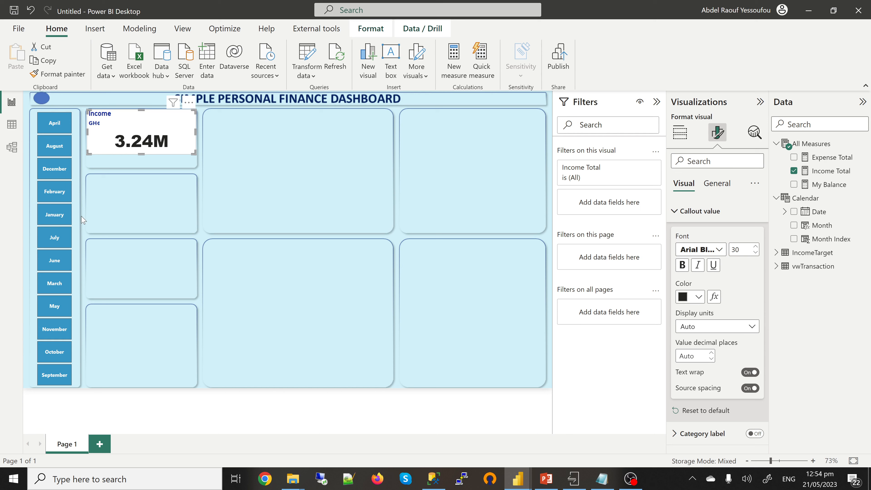
- Turn off the Income card's background and shorten the card so space remains beneath its value
{"action": "left_click", "coordinate": [709, 185]}
{"action": "left_click", "coordinate": [705, 260]}
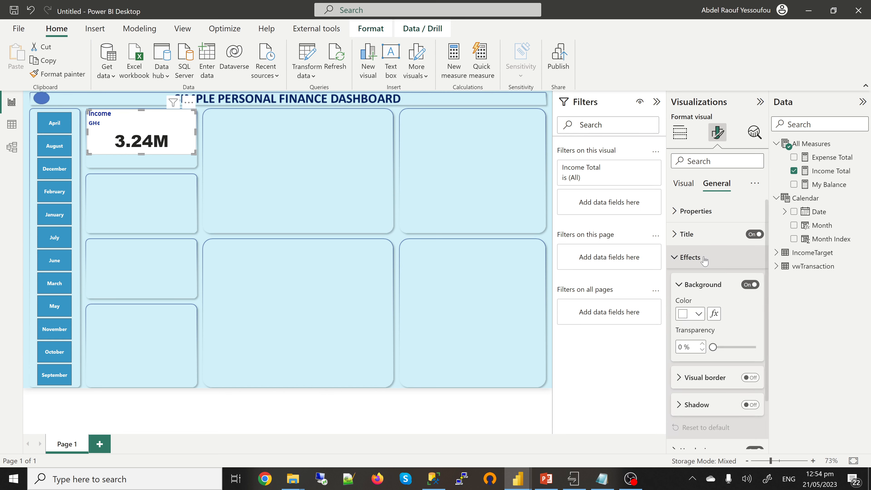
{"action": "left_click", "coordinate": [748, 285]}
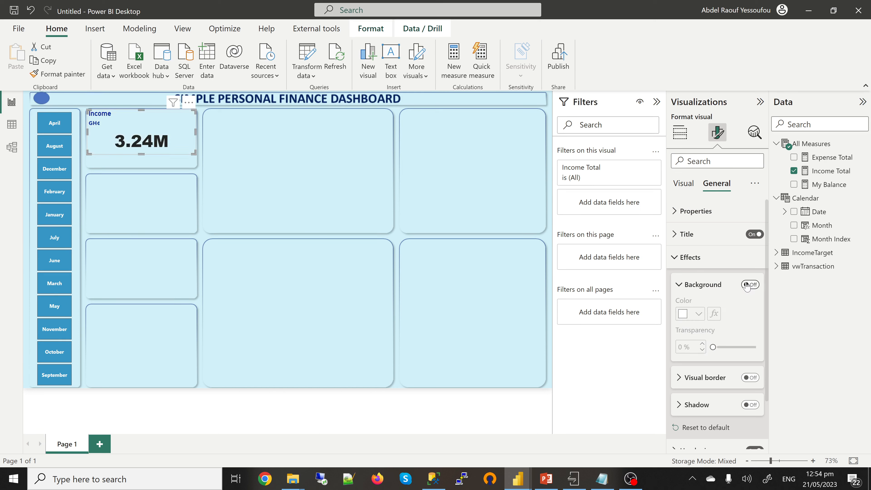
{"action": "left_click_drag", "start_coordinate": [142, 151], "coordinate": [144, 141]}
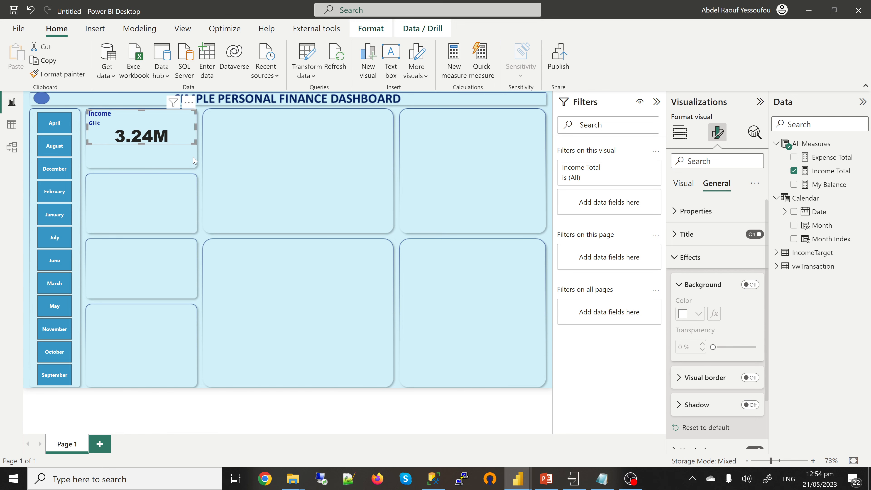
{"action": "left_click", "coordinate": [194, 159]}
- Switch to the finished finance report, examine the fields of the line chart under its Income value, and return to the untitled report
{"action": "mouse_move", "coordinate": [523, 483]}
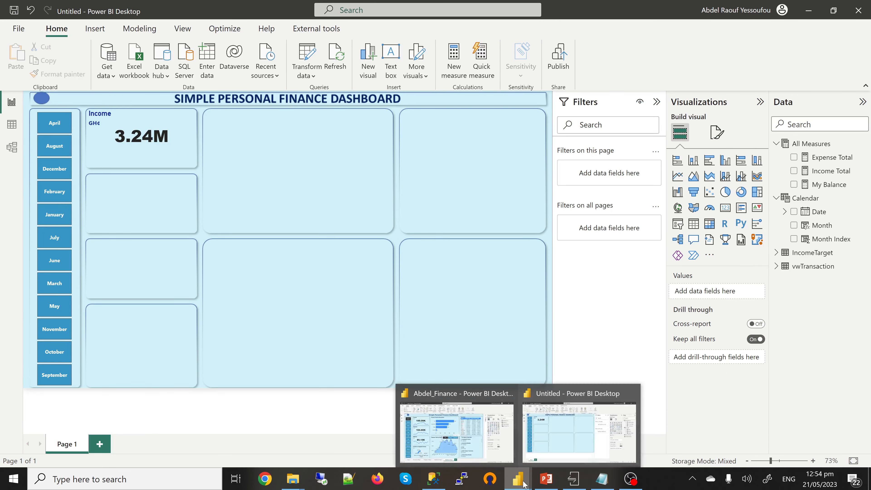
{"action": "left_click", "coordinate": [460, 444]}
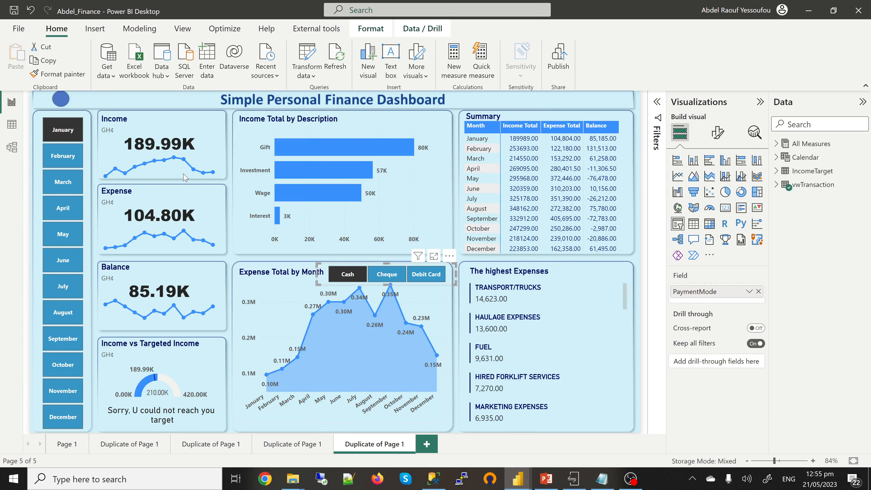
{"action": "left_click", "coordinate": [150, 177]}
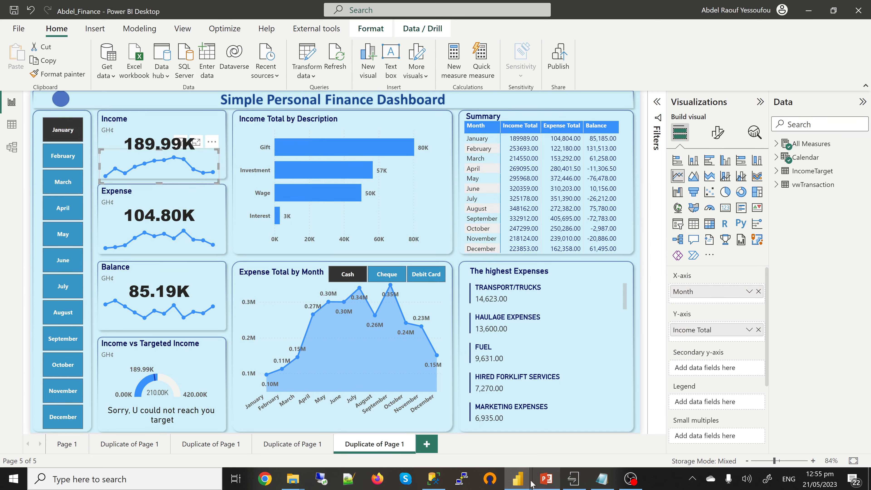
{"action": "mouse_move", "coordinate": [521, 485]}
{"action": "left_click", "coordinate": [558, 441]}
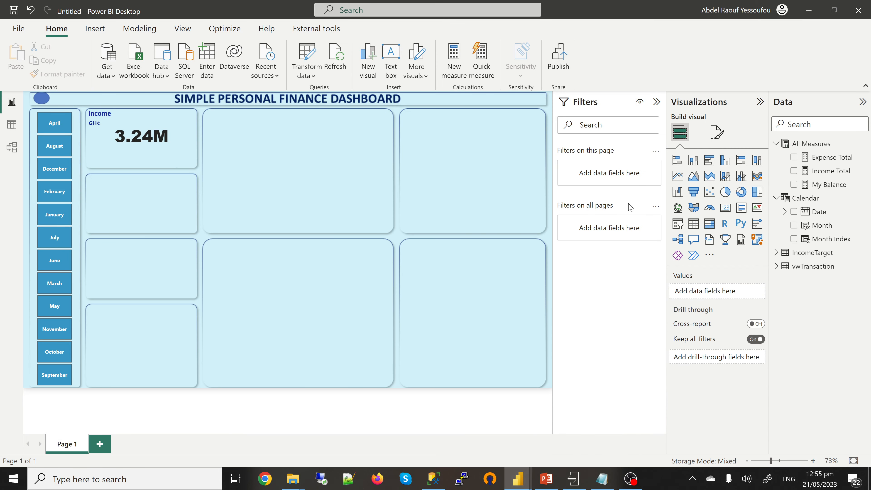
- Add a line chart of Income Total by Month below the Income value and enlarge it
{"action": "left_click", "coordinate": [679, 177]}
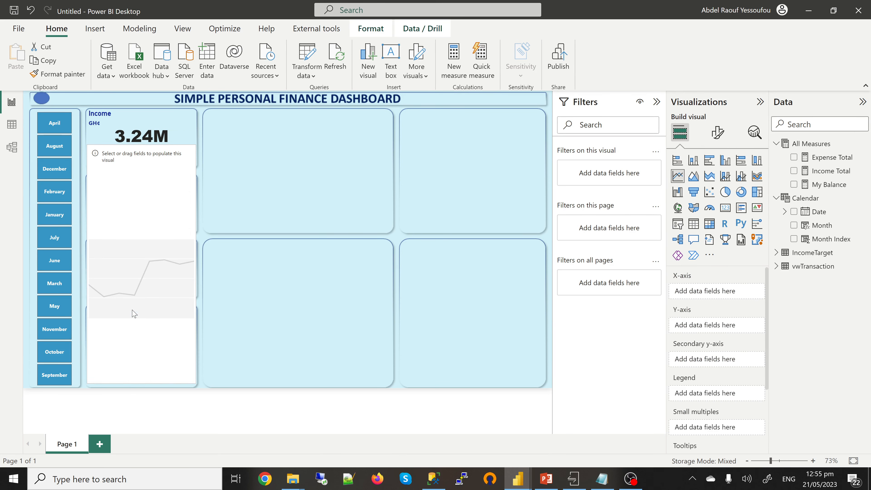
{"action": "left_click_drag", "start_coordinate": [138, 386], "coordinate": [141, 189]}
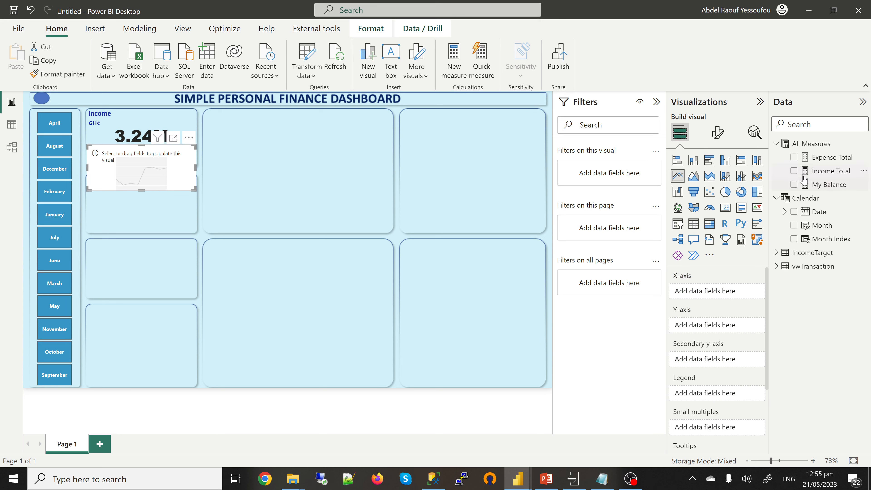
{"action": "left_click", "coordinate": [793, 171]}
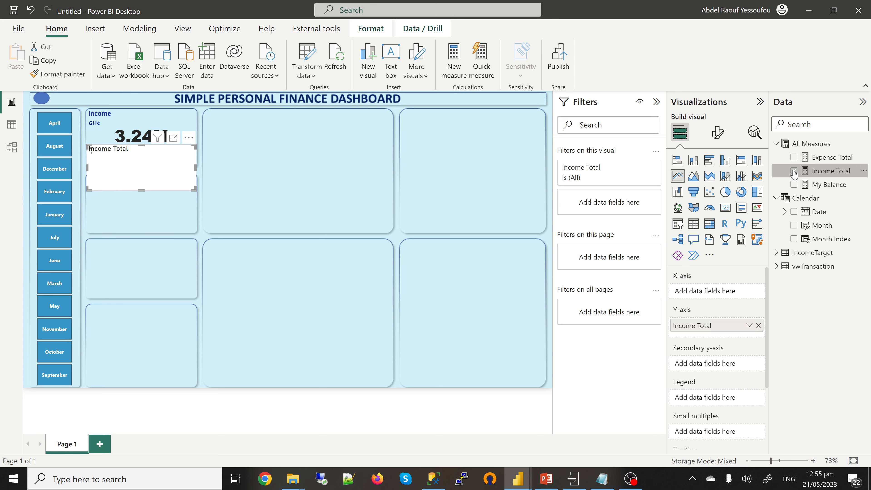
{"action": "left_click", "coordinate": [794, 225]}
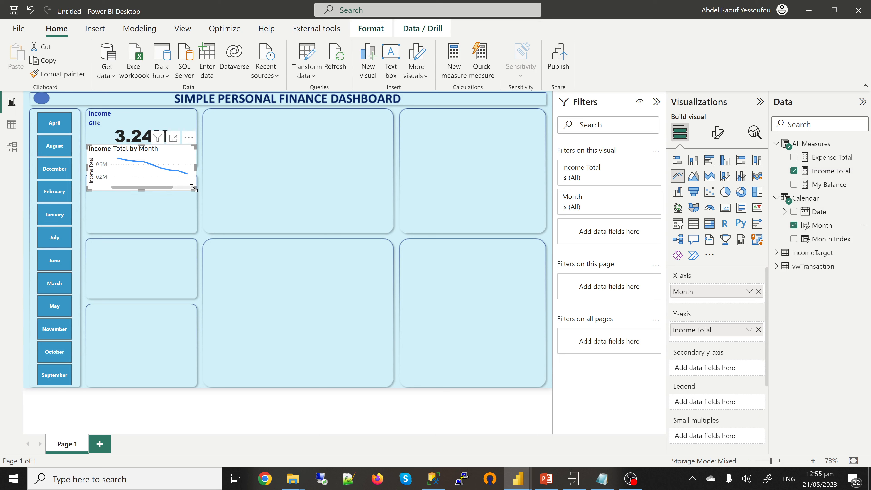
{"action": "left_click_drag", "start_coordinate": [195, 189], "coordinate": [339, 298]}
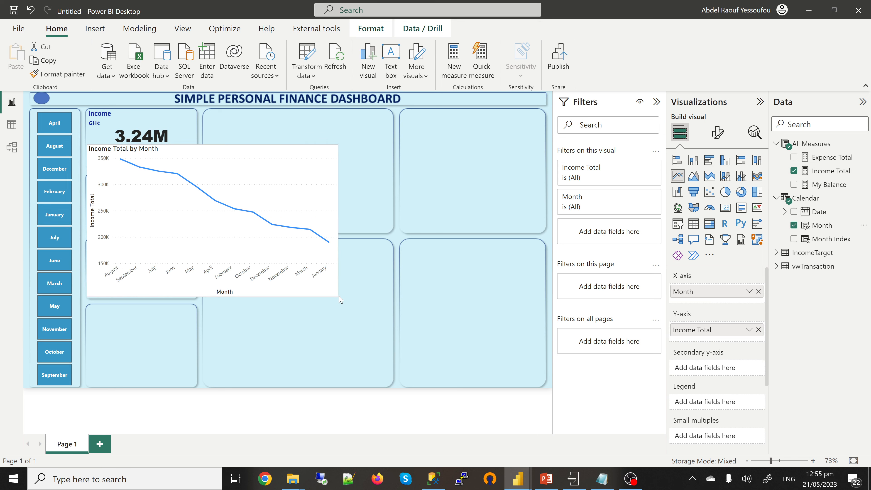
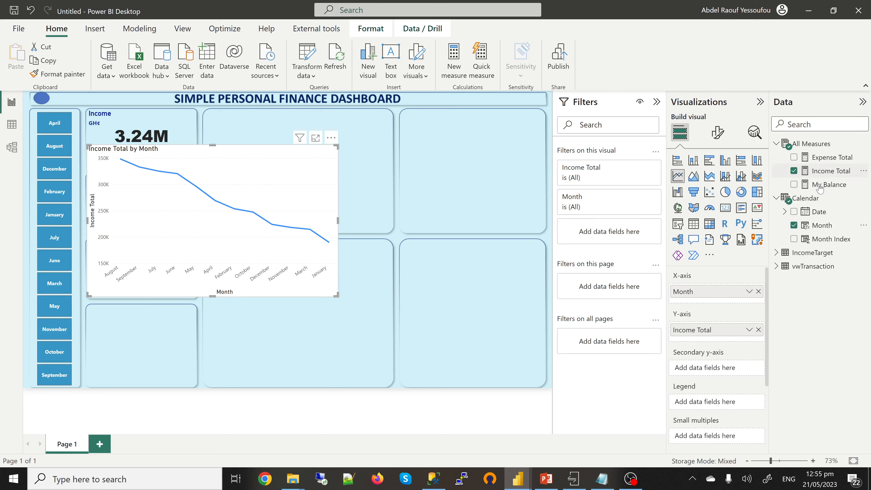
- Sort the Calendar table's Month column by Month Index
{"action": "left_click", "coordinate": [824, 227]}
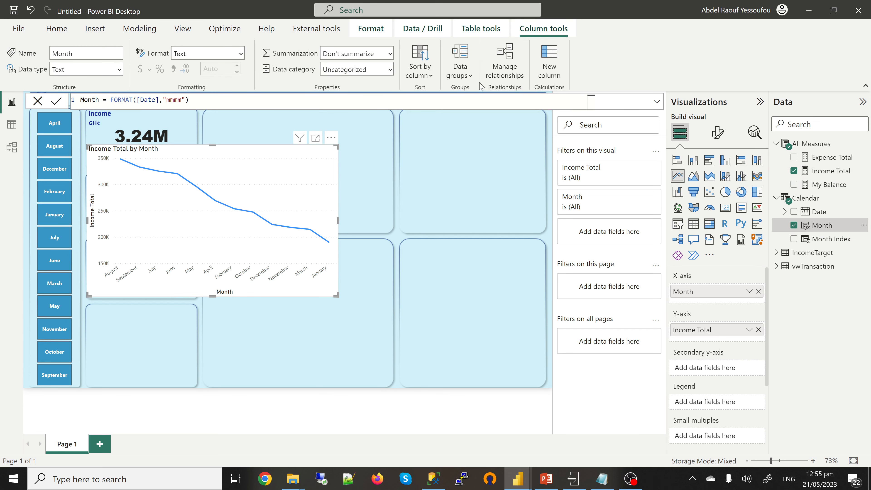
{"action": "left_click", "coordinate": [417, 79]}
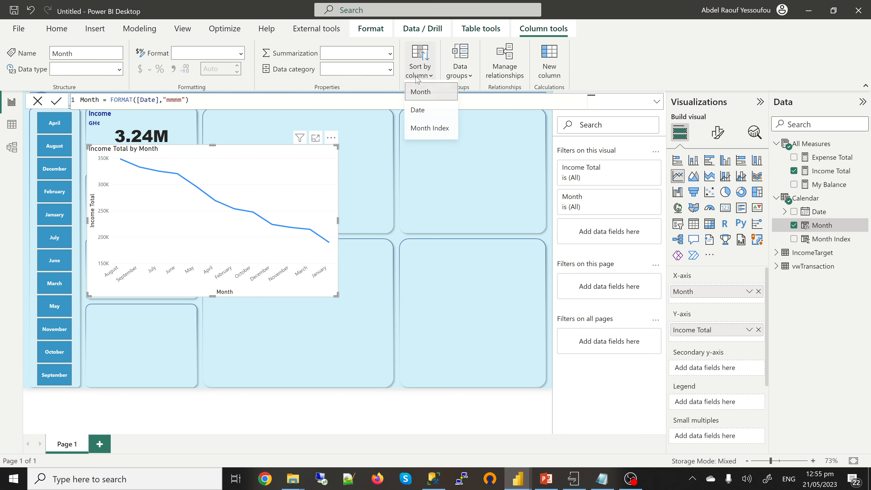
{"action": "left_click", "coordinate": [427, 132]}
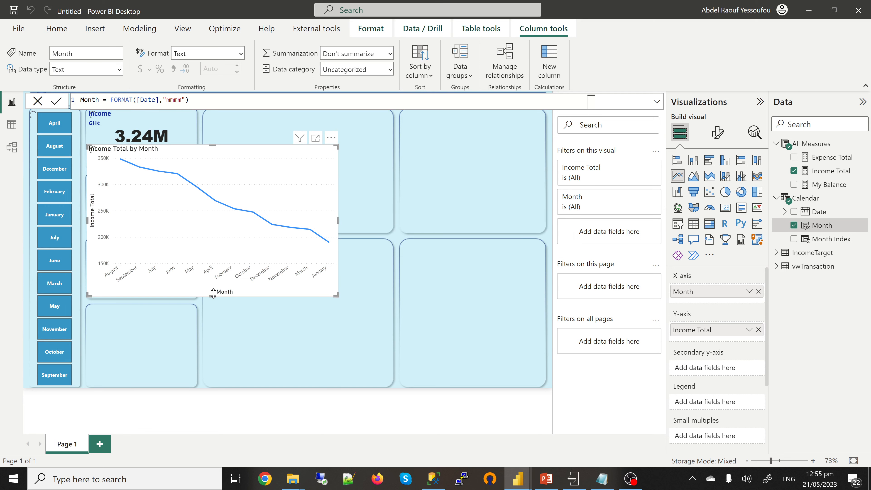
- Shrink the Income Total by Month line chart while comparing it with the finished report, and delete it
{"action": "left_click_drag", "start_coordinate": [213, 295], "coordinate": [214, 216]}
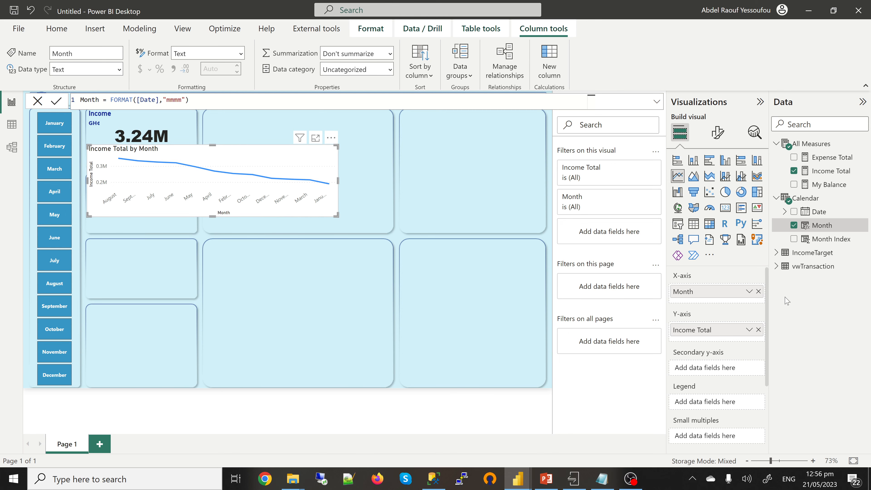
{"action": "mouse_move", "coordinate": [525, 481]}
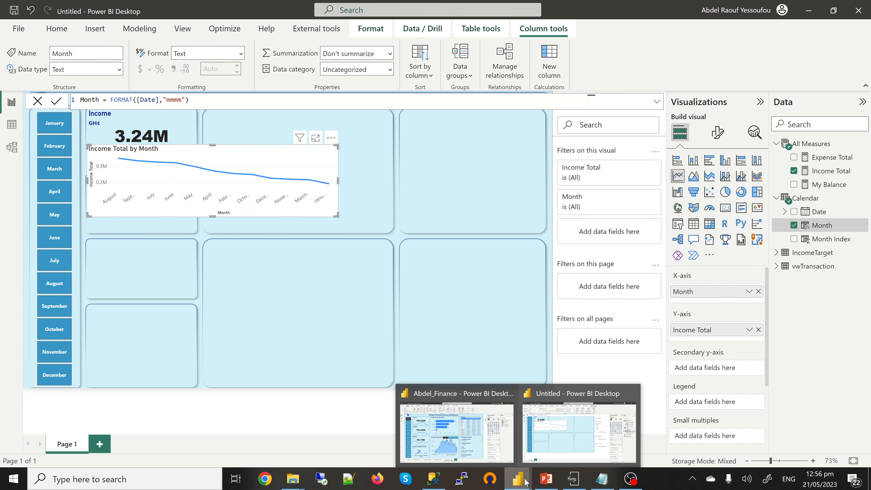
{"action": "left_click", "coordinate": [482, 441]}
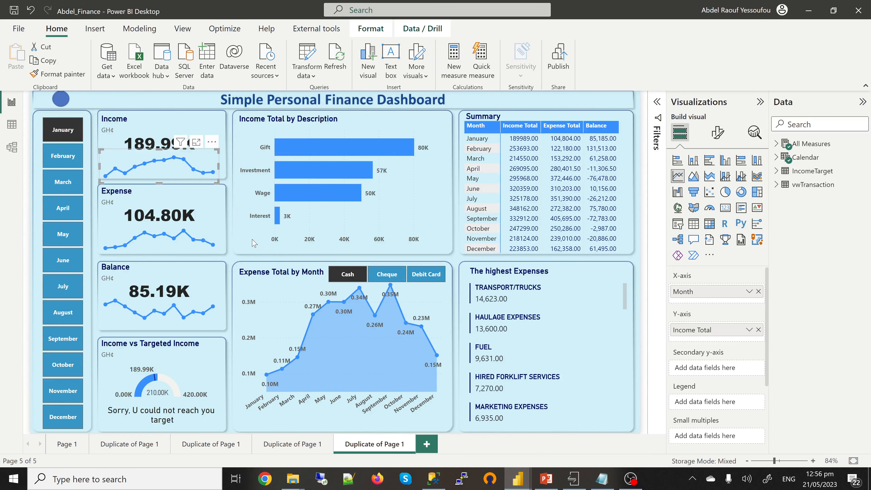
{"action": "left_click", "coordinate": [211, 241]}
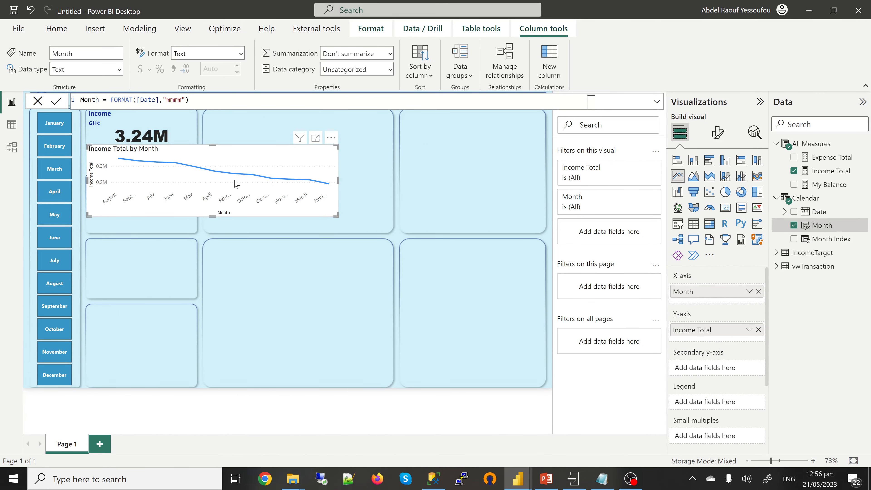
{"action": "left_click_drag", "start_coordinate": [236, 183], "coordinate": [193, 167]}
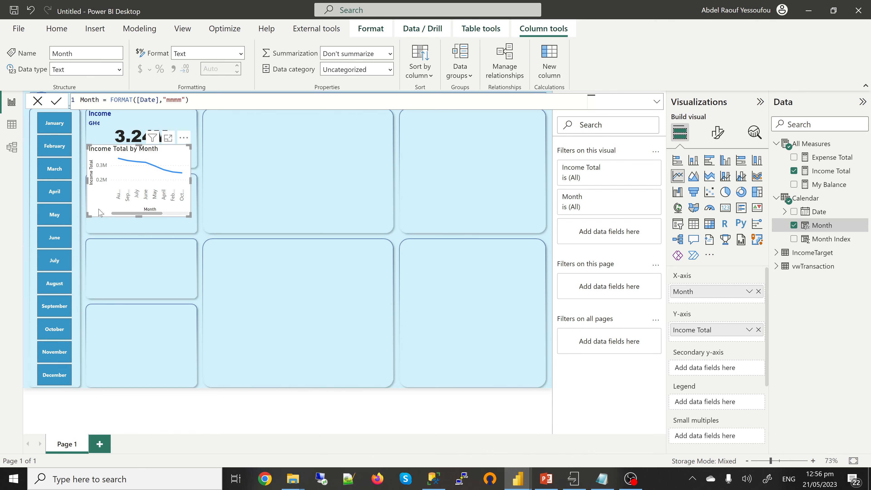
{"action": "key", "text": "Delete"}
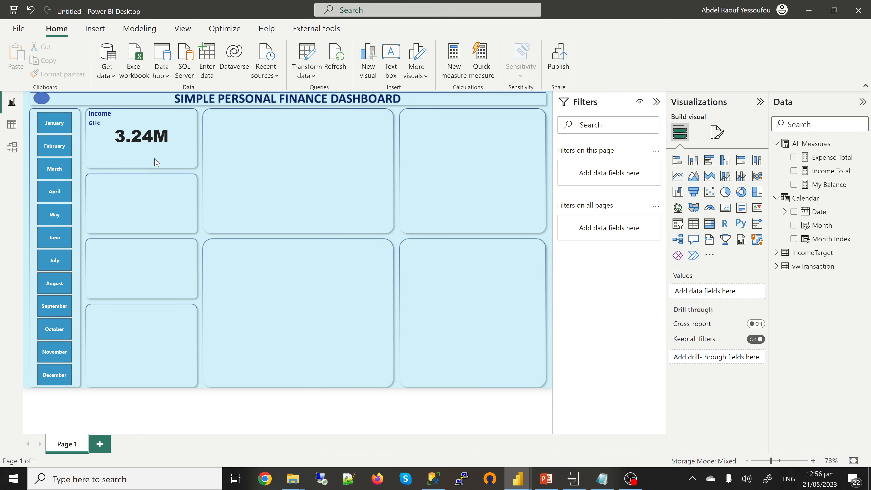
- Insert a new line chart below the Income value with Month on the X-axis and Income Total on the Y-axis, and widen it for formatting
{"action": "left_click", "coordinate": [678, 177]}
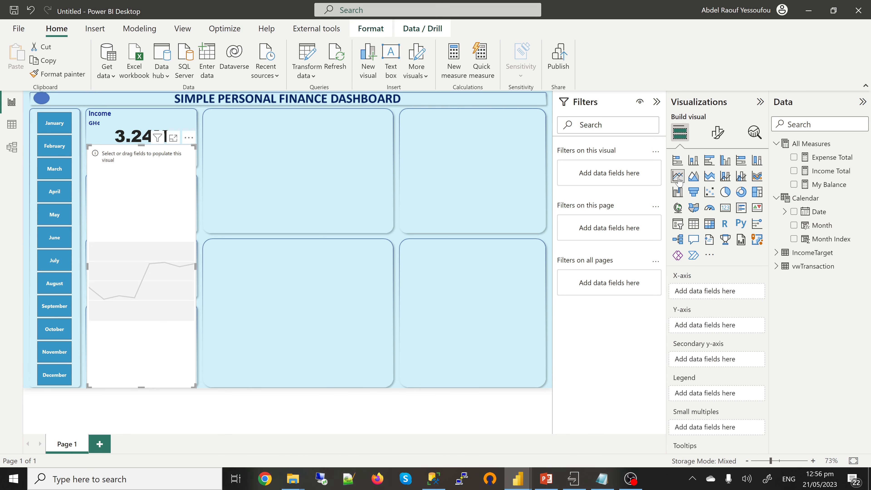
{"action": "left_click", "coordinate": [794, 226]}
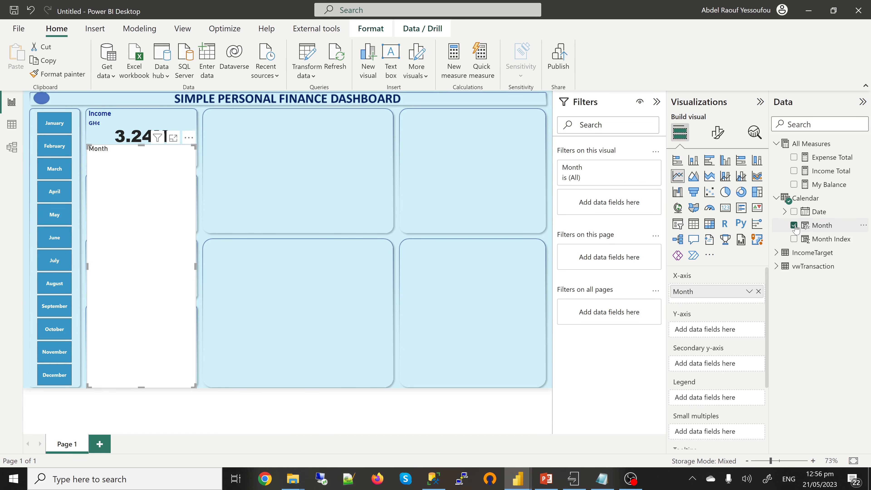
{"action": "left_click", "coordinate": [794, 171]}
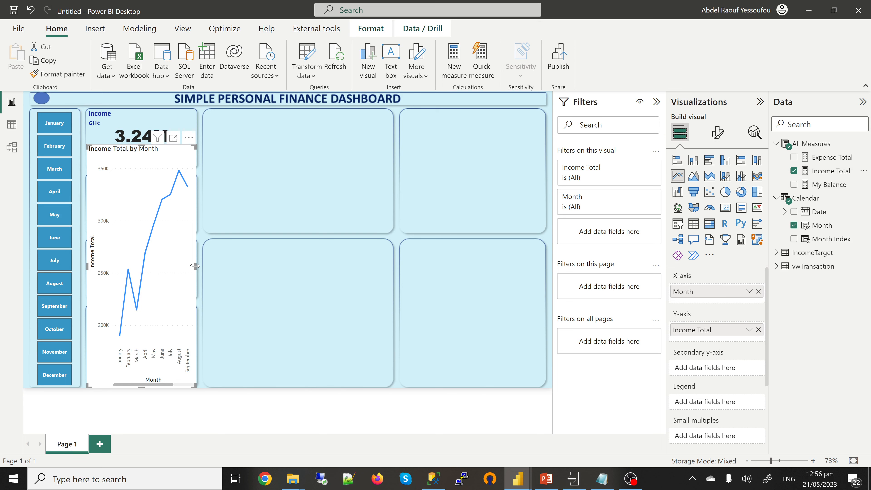
{"action": "left_click_drag", "start_coordinate": [194, 265], "coordinate": [397, 281]}
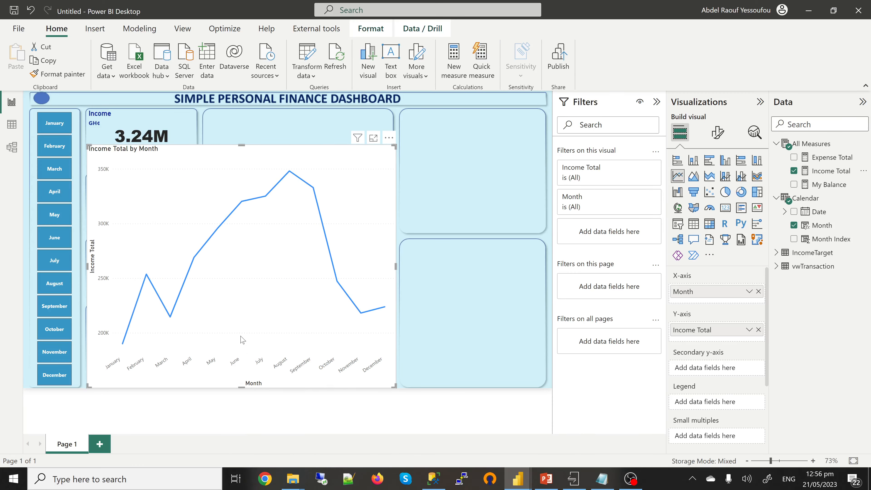
{"action": "left_click_drag", "start_coordinate": [242, 340], "coordinate": [263, 282]}
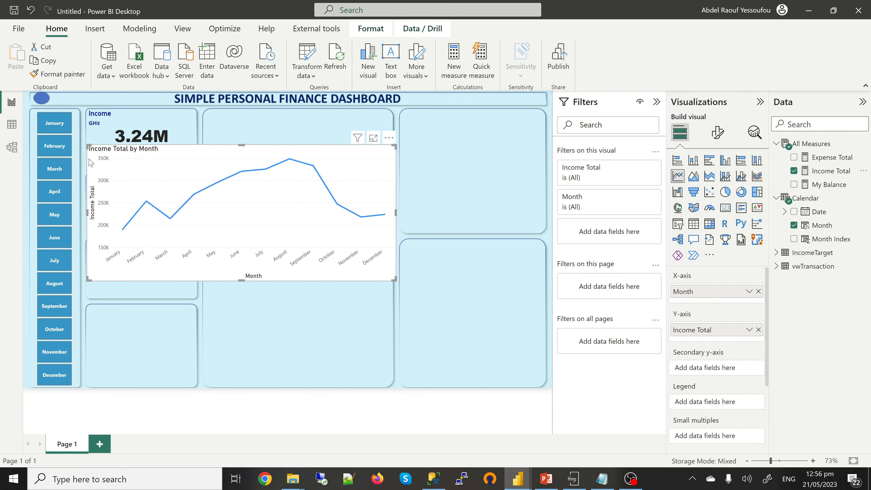
- Turn off the X-axis title of the Income Total by Month line chart
{"action": "left_click", "coordinate": [717, 134]}
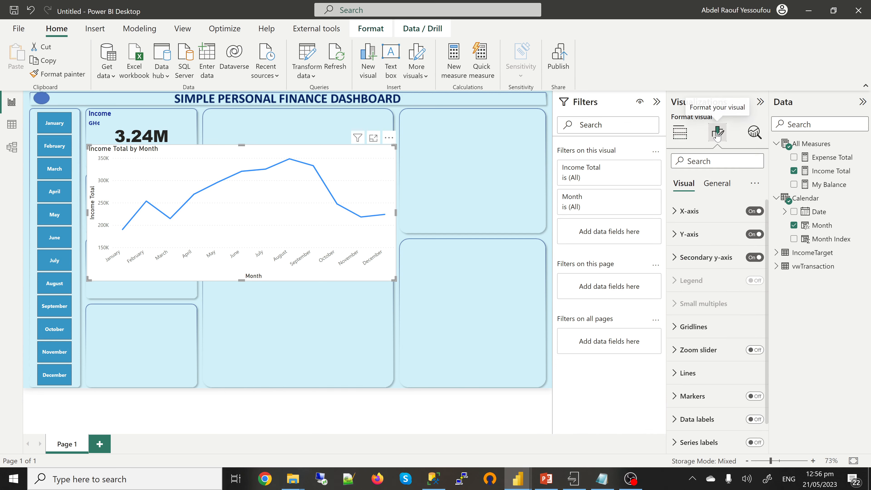
{"action": "left_click", "coordinate": [675, 214]}
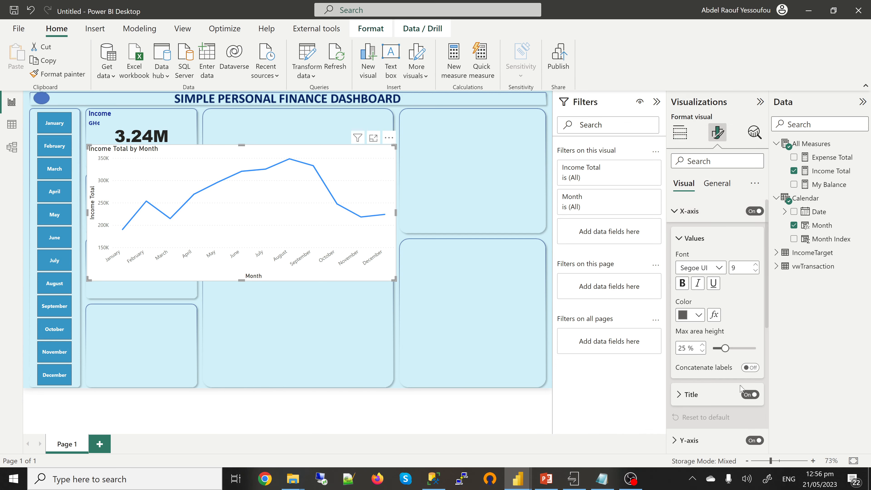
{"action": "left_click", "coordinate": [749, 395]}
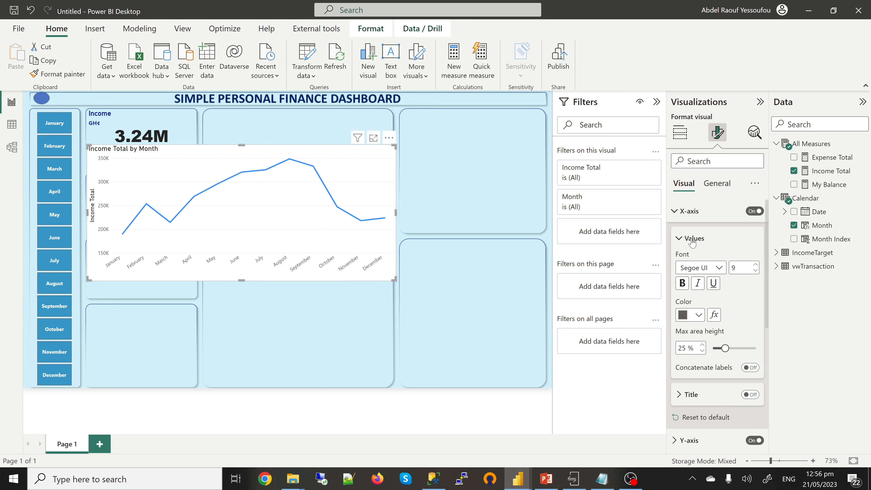
{"action": "left_click", "coordinate": [678, 214]}
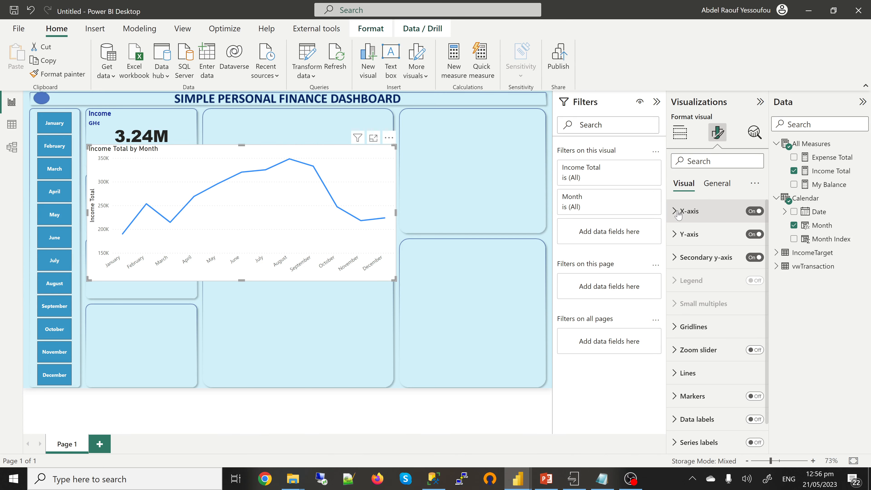
- Turn off the Y-axis title of the Income Total by Month line chart and turn on its markers
{"action": "left_click", "coordinate": [675, 237]}
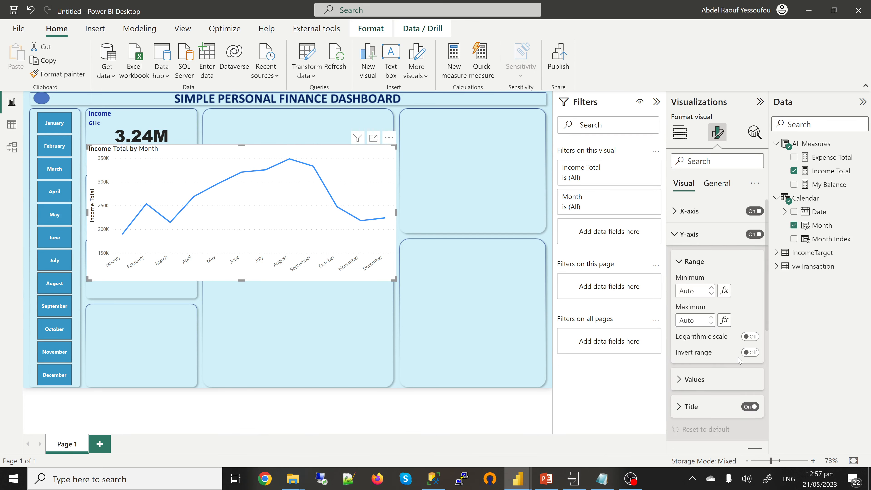
{"action": "left_click", "coordinate": [749, 406]}
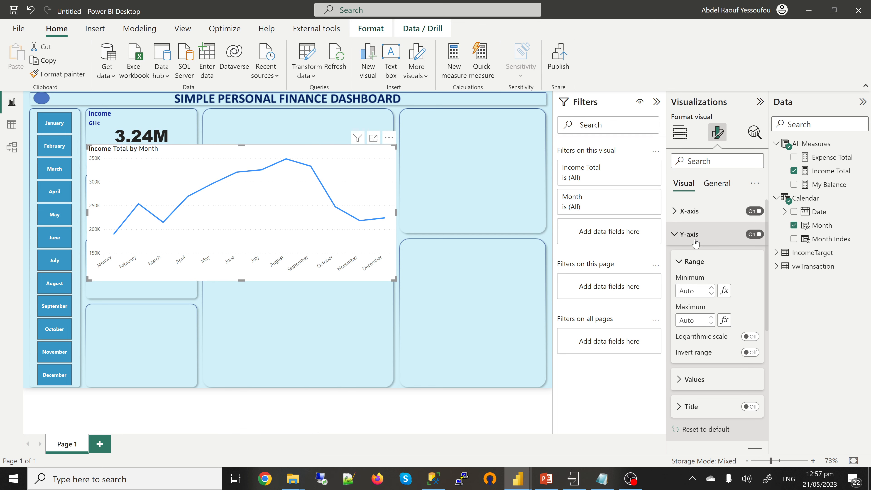
{"action": "left_click", "coordinate": [676, 235]}
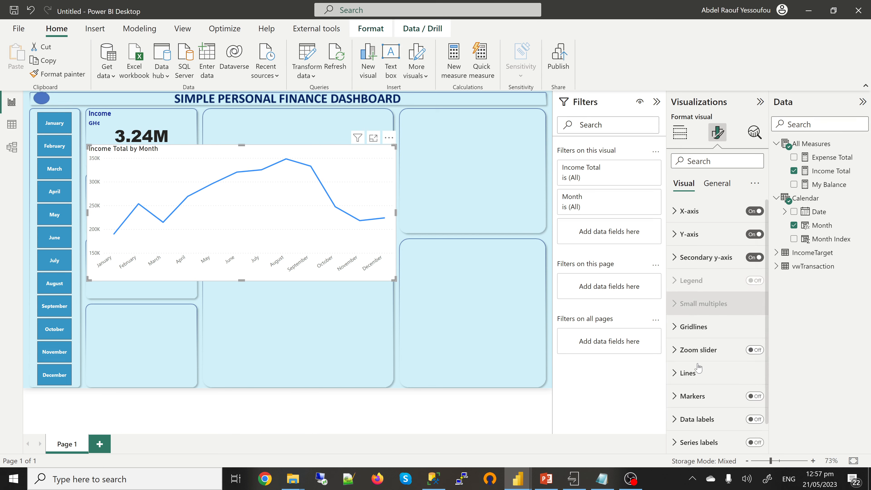
{"action": "left_click", "coordinate": [757, 397]}
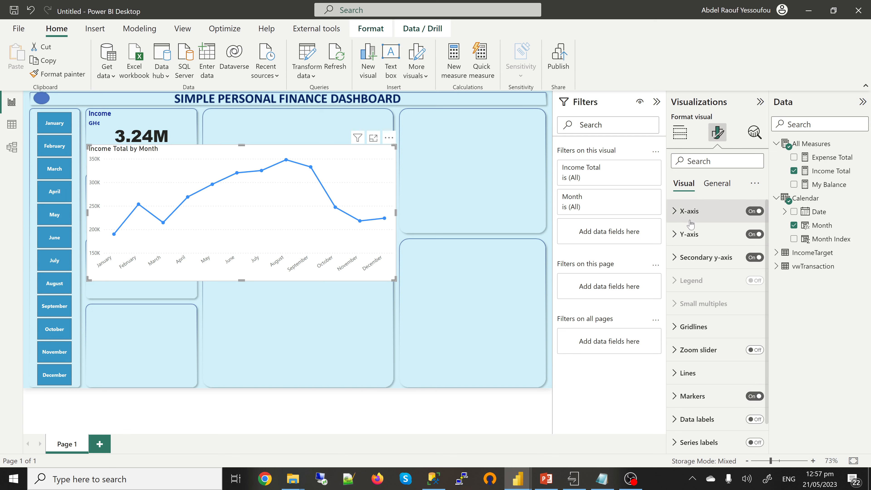
- Turn off the line chart's X-axis and Y-axis and shrink the chart to the width of the Income panel
{"action": "left_click", "coordinate": [754, 212]}
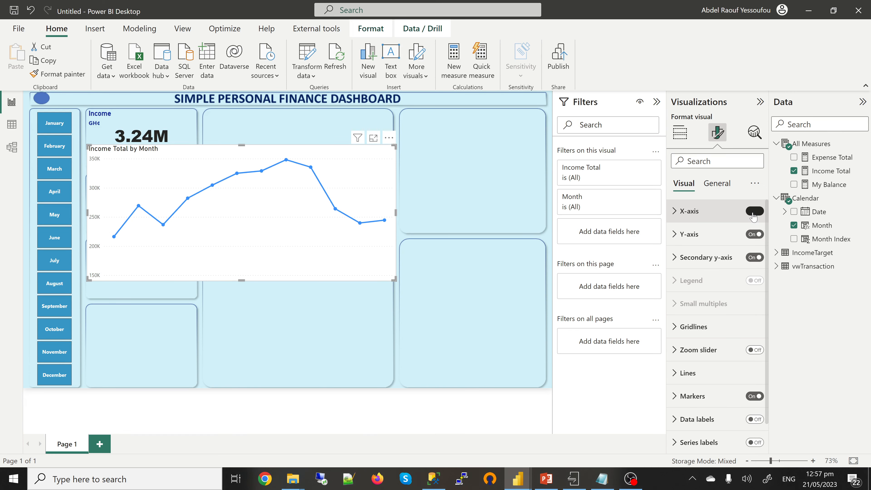
{"action": "left_click", "coordinate": [753, 235]}
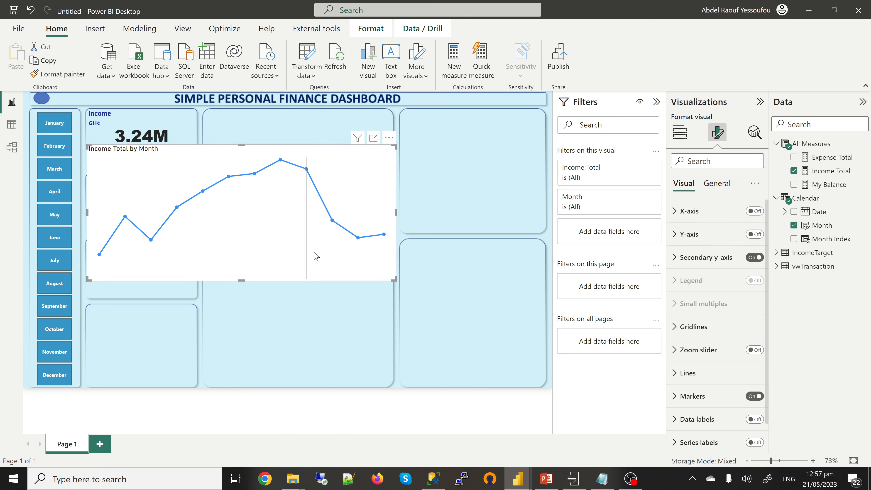
{"action": "left_click_drag", "start_coordinate": [393, 278], "coordinate": [197, 181]}
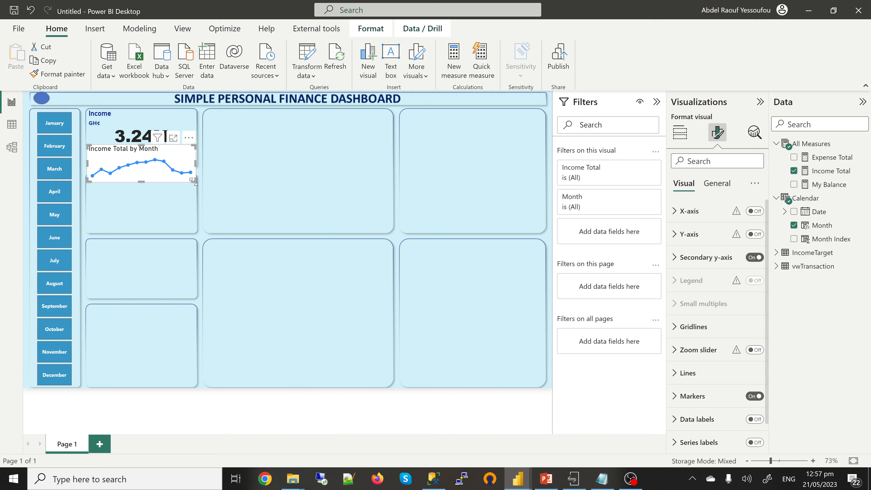
- Turn off the background and the title of the Income Total by Month line chart
{"action": "left_click", "coordinate": [717, 185]}
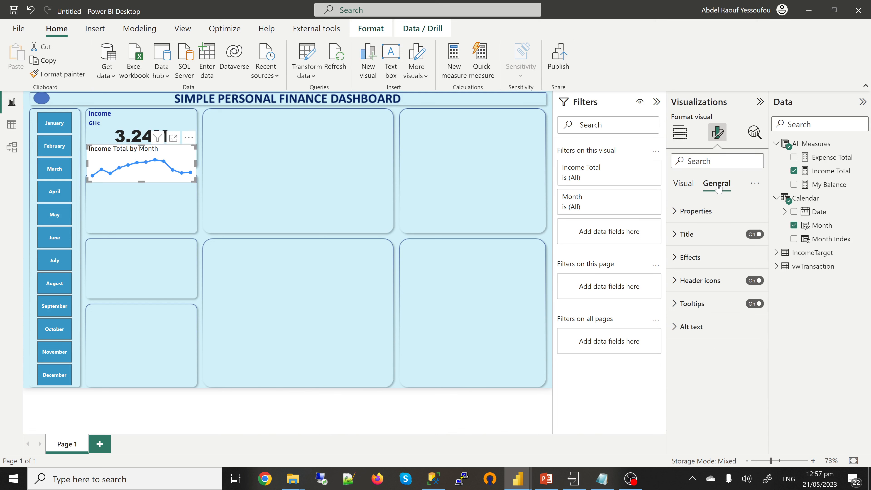
{"action": "left_click", "coordinate": [702, 261]}
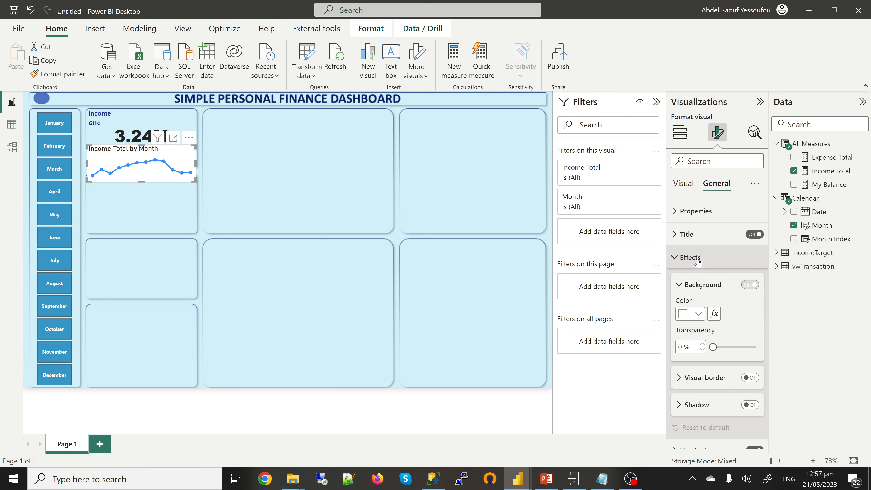
{"action": "left_click", "coordinate": [748, 285]}
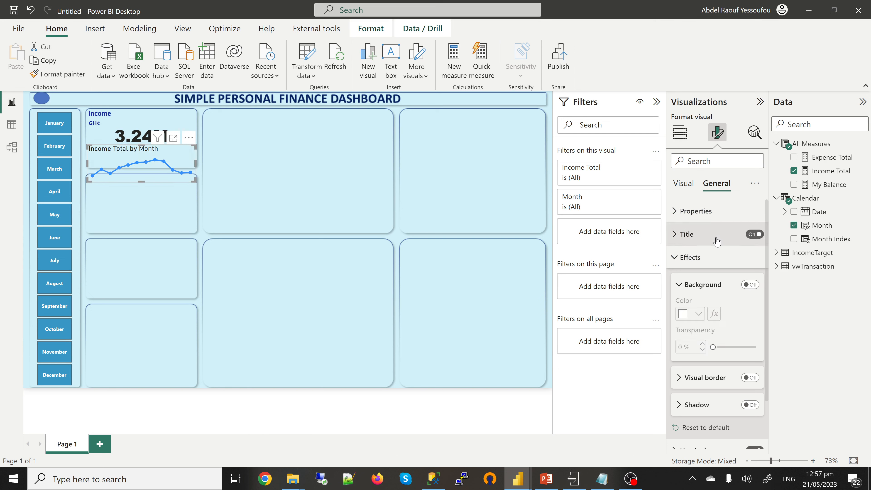
{"action": "left_click", "coordinate": [750, 235]}
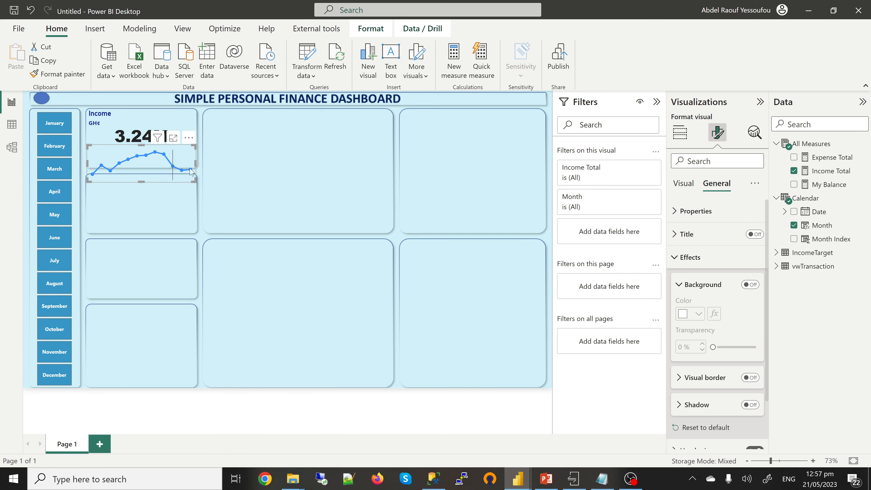
- Nudge the Income trend line chart up until its line sits inside the Income panel, just below the card's value
{"action": "left_click", "coordinate": [202, 174]}
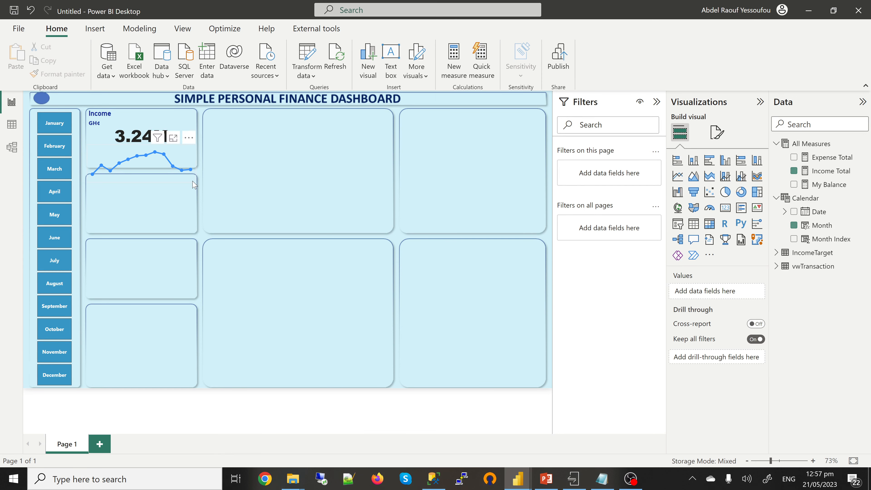
{"action": "left_click", "coordinate": [192, 179]}
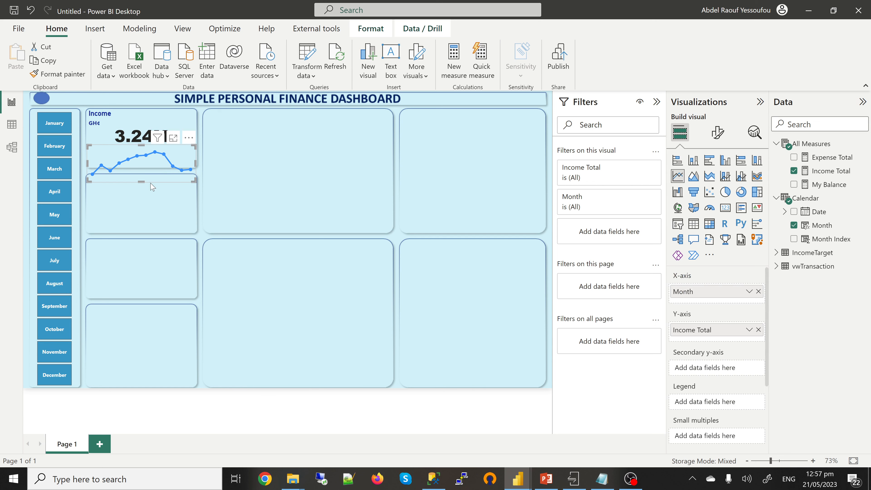
{"action": "key", "text": "Up"}
{"action": "key", "text": "Up"}
{"action": "key", "text": "Up"}
{"action": "key", "text": "Up"}
{"action": "key", "text": "Up"}
{"action": "key", "text": "Up"}
{"action": "key", "text": "Up"}
{"action": "key", "text": "Up"}
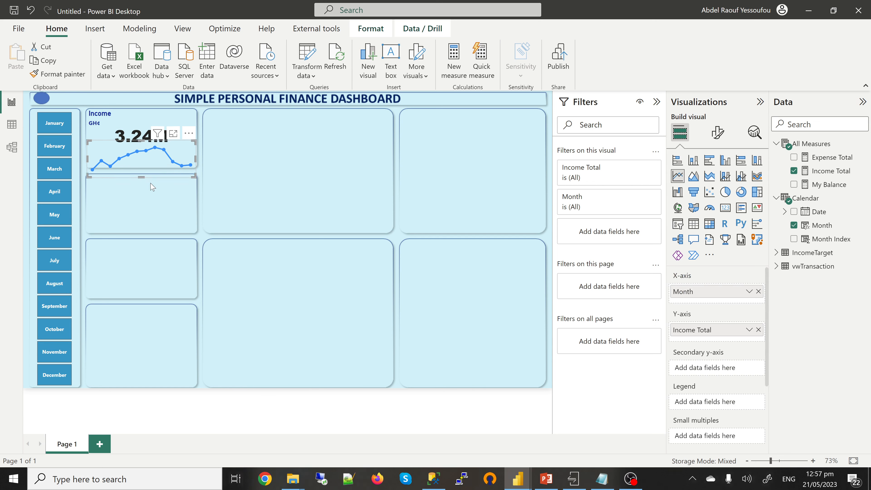
{"action": "key", "text": "Up"}
{"action": "key", "text": "Up"}
{"action": "key", "text": "Up"}
{"action": "key", "text": "Up"}
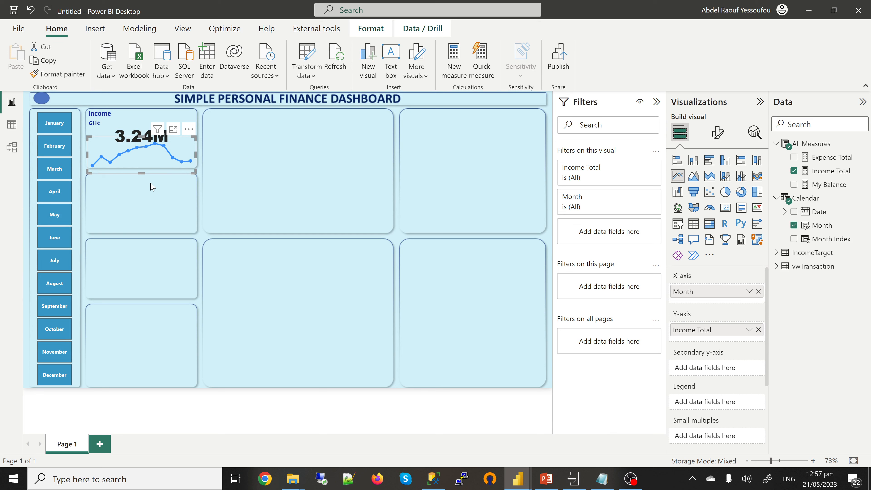
{"action": "key", "text": "Down"}
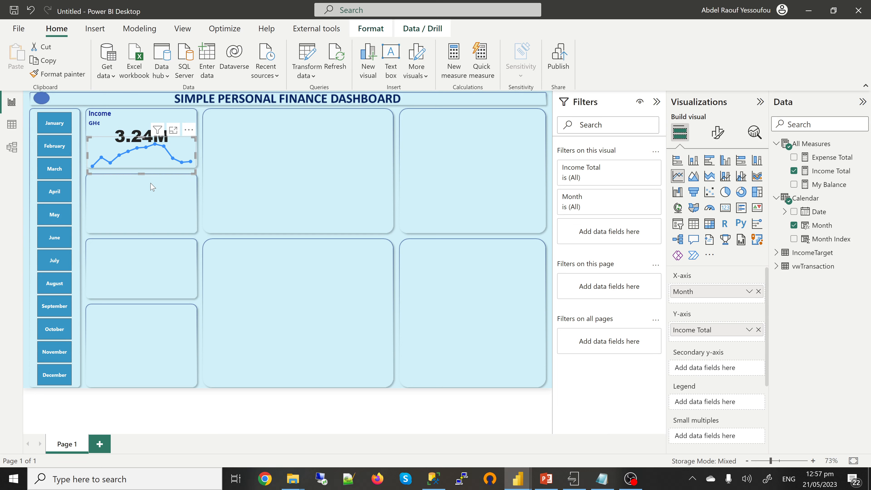
{"action": "key", "text": "Up"}
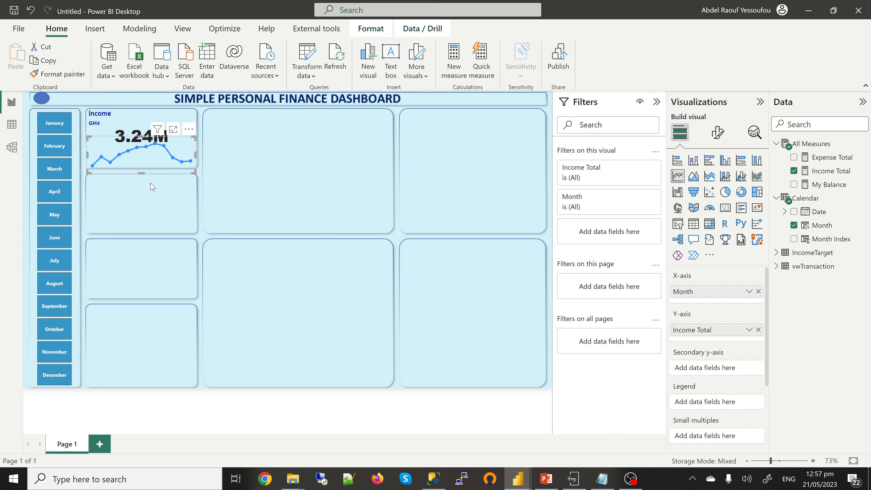
{"action": "left_click", "coordinate": [234, 160]}
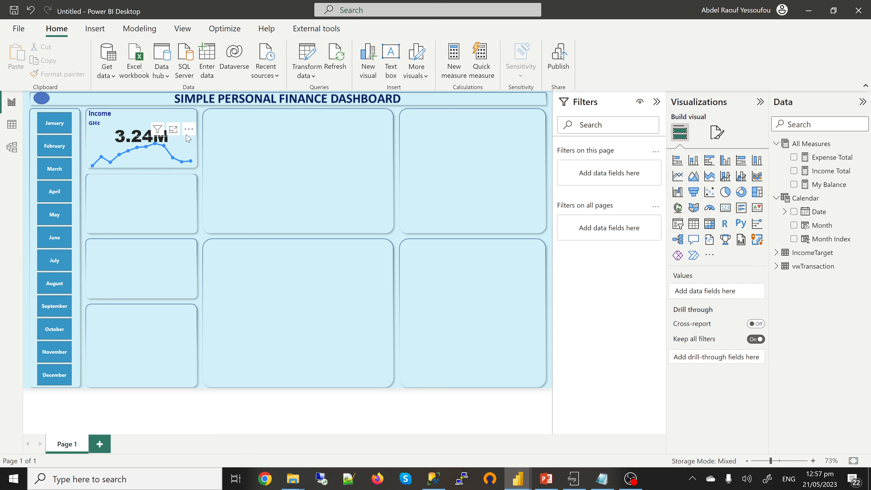
- Set the Income card's callout value color to the recently used dark blue
{"action": "left_click", "coordinate": [137, 128]}
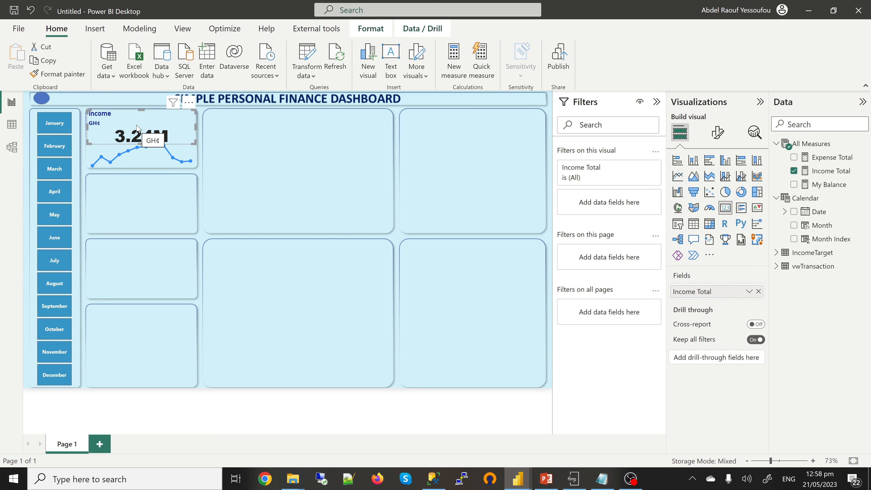
{"action": "left_click", "coordinate": [718, 138]}
{"action": "left_click", "coordinate": [701, 212]}
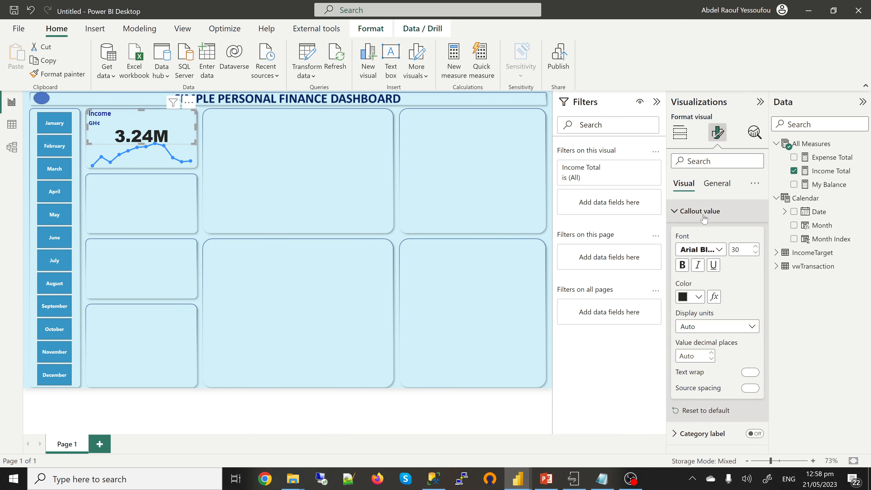
{"action": "left_click", "coordinate": [696, 297]}
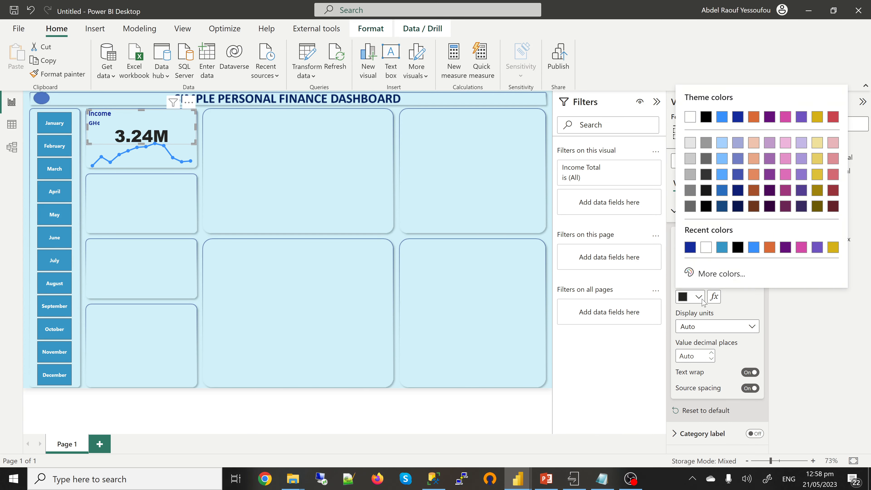
{"action": "left_click", "coordinate": [691, 247]}
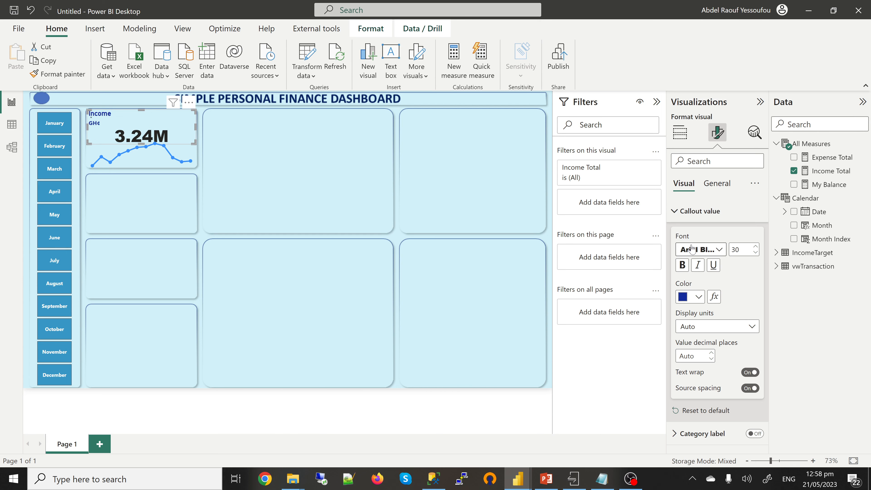
{"action": "left_click", "coordinate": [213, 183]}
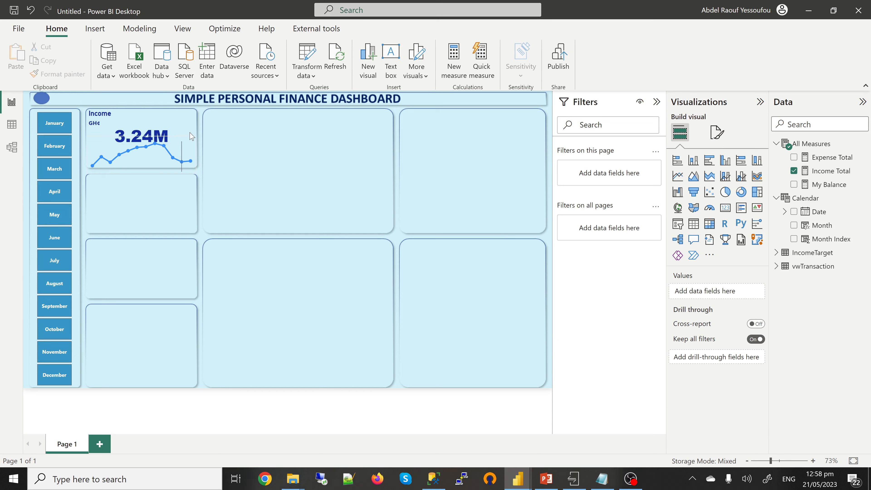
- Duplicate the Income card twice and place the copies at the top of the second and third panels in the card column
{"action": "left_click", "coordinate": [182, 136]}
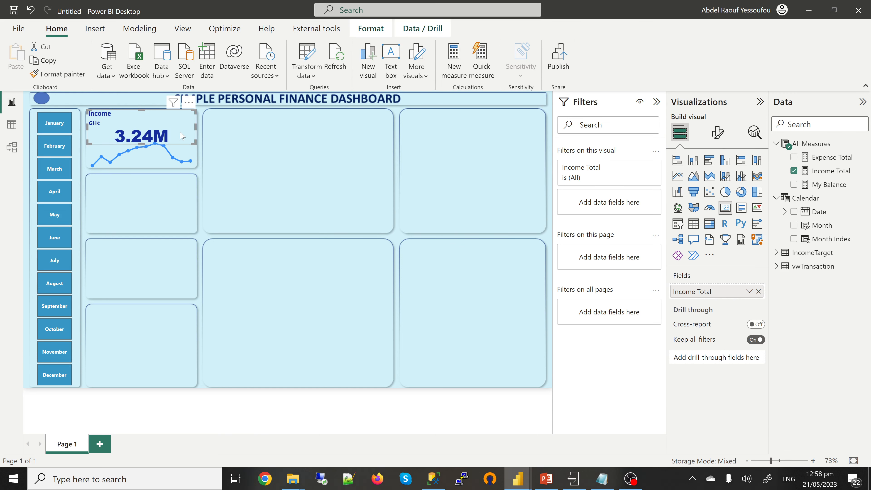
{"action": "left_click", "coordinate": [176, 201]}
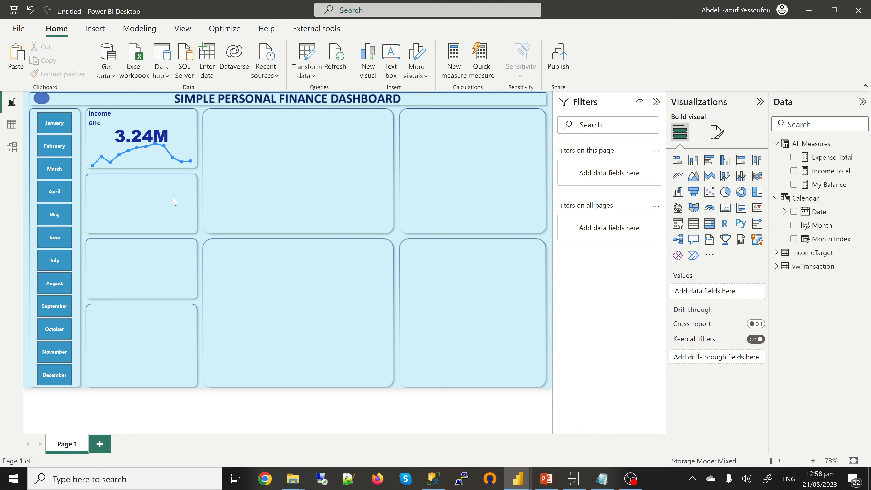
{"action": "key", "text": "ctrl+v"}
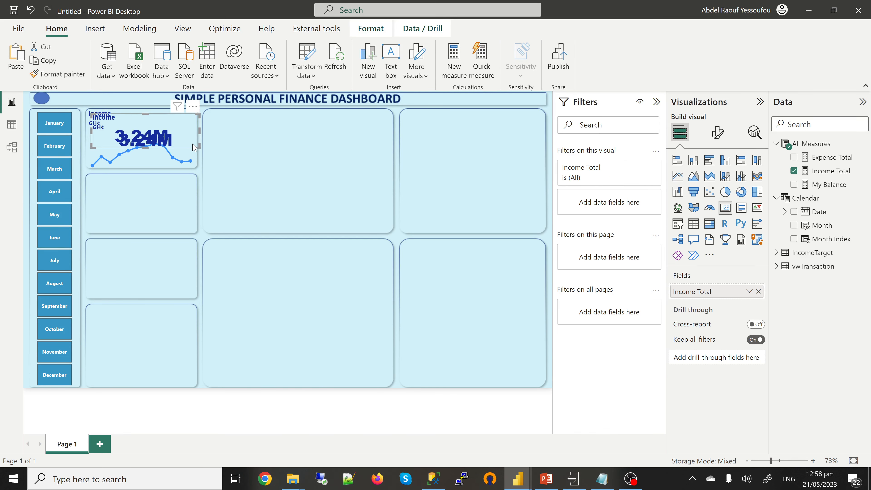
{"action": "left_click_drag", "start_coordinate": [188, 140], "coordinate": [187, 206]}
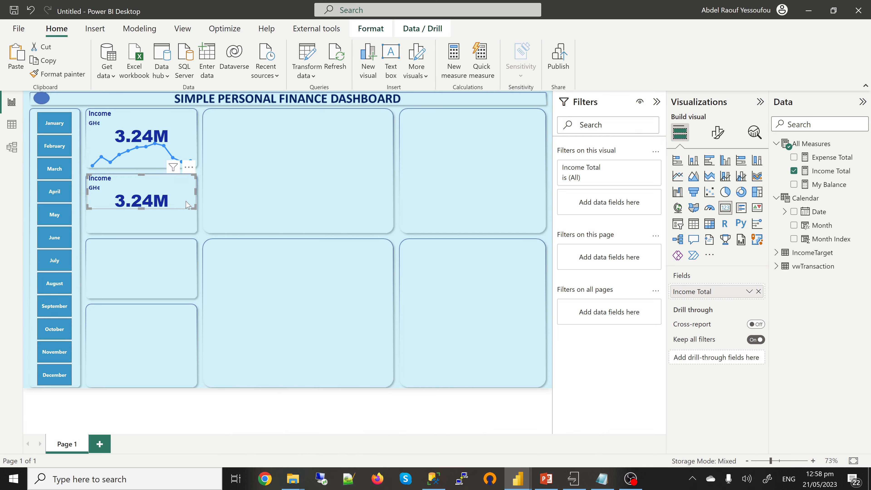
{"action": "left_click", "coordinate": [177, 266]}
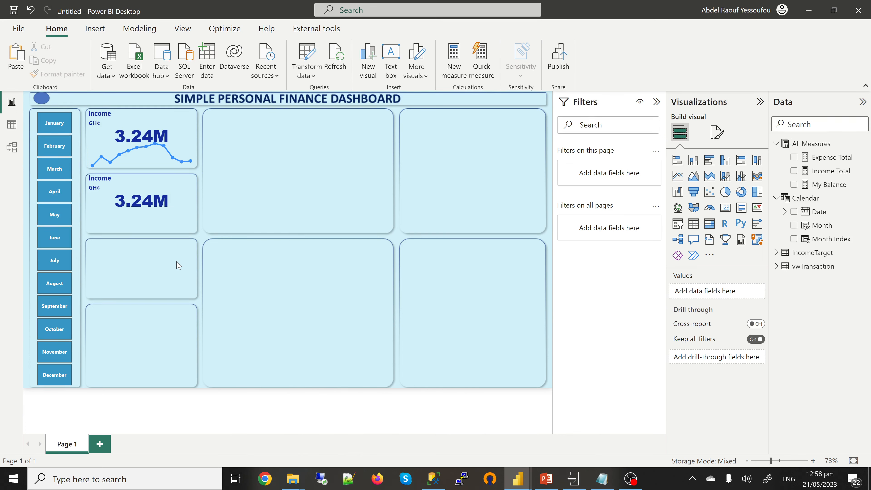
{"action": "key", "text": "ctrl+v"}
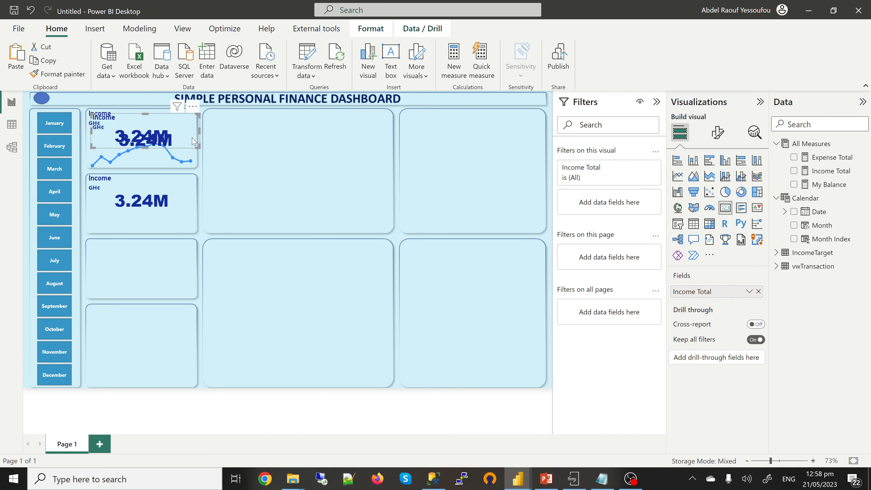
{"action": "left_click_drag", "start_coordinate": [190, 140], "coordinate": [185, 265]}
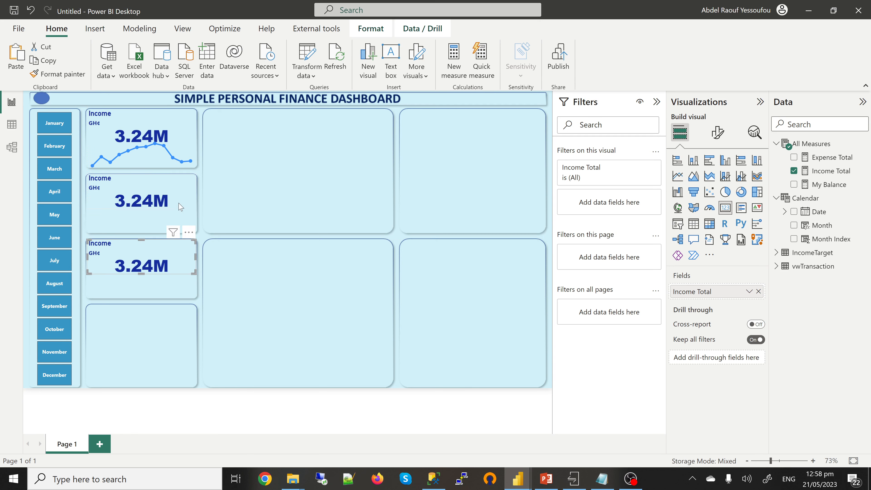
- Replace Income Total with the Expense Total measure in the second panel's card
{"action": "left_click", "coordinate": [154, 190]}
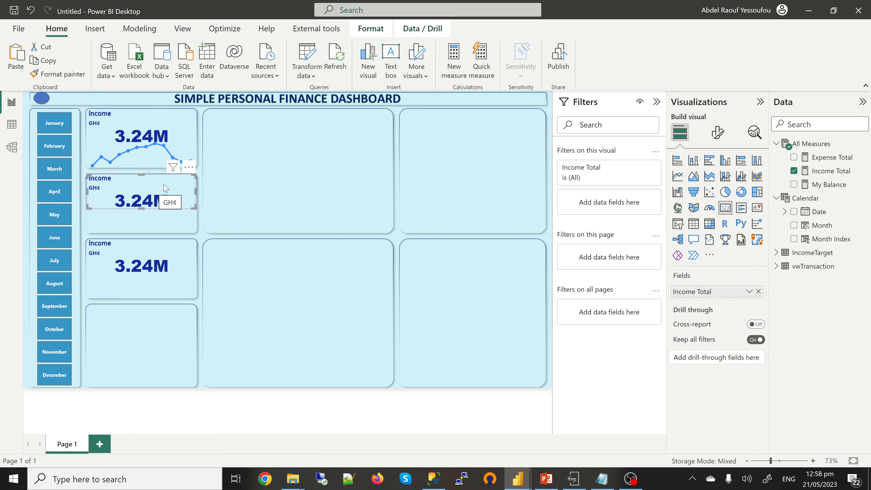
{"action": "left_click", "coordinate": [794, 171]}
{"action": "left_click", "coordinate": [794, 157]}
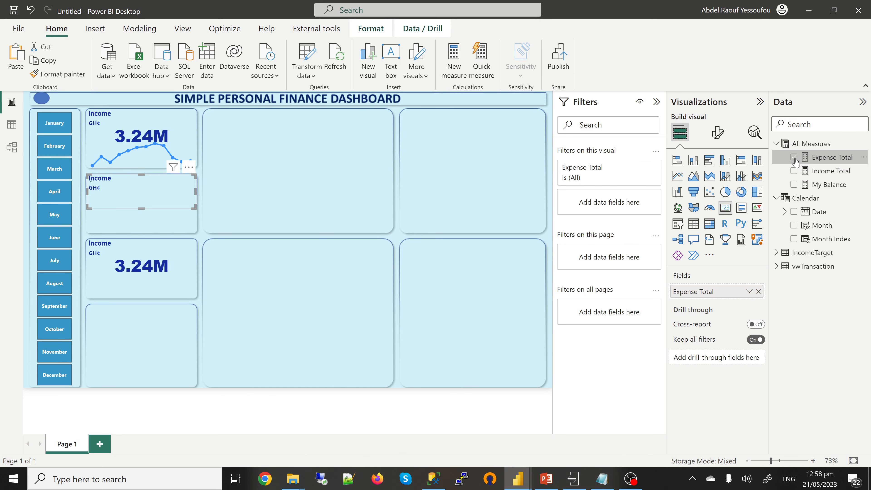
- Set the format of the Expense Total measure to Decimal number
{"action": "left_click", "coordinate": [831, 159]}
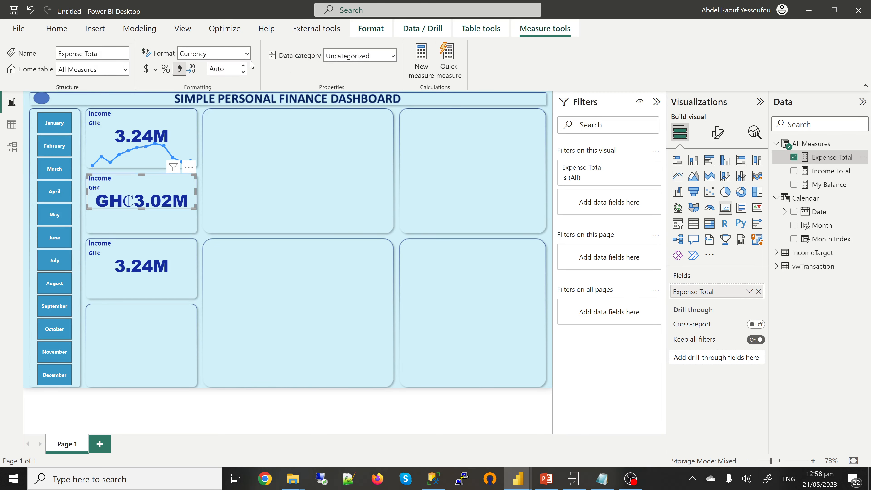
{"action": "left_click", "coordinate": [246, 54]}
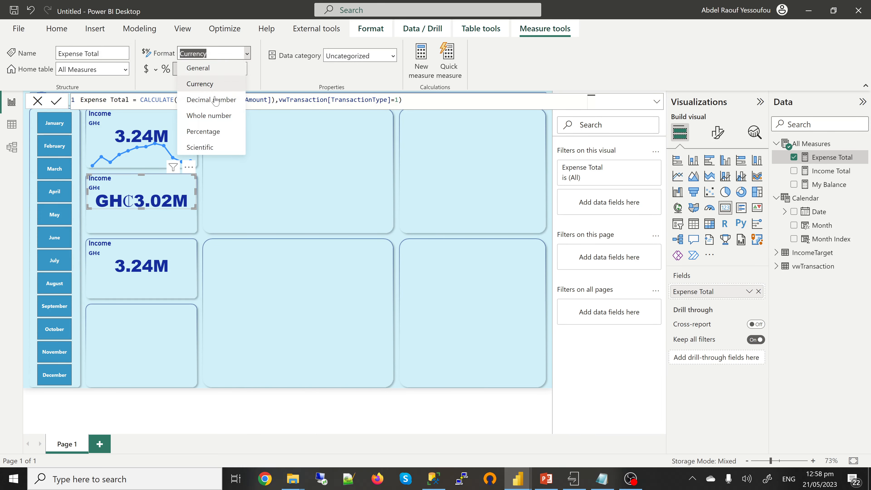
{"action": "left_click", "coordinate": [197, 82]}
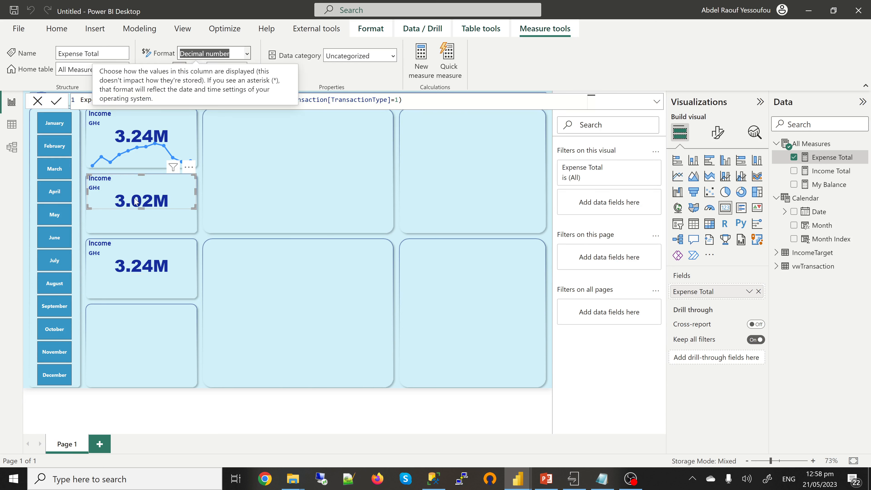
- Change the title text of the second panel's card to Expense
{"action": "left_click", "coordinate": [718, 132]}
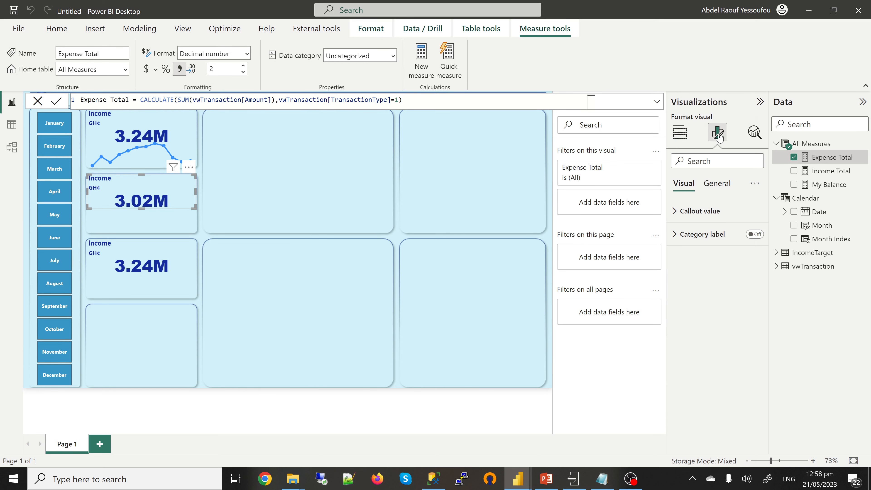
{"action": "left_click", "coordinate": [720, 185]}
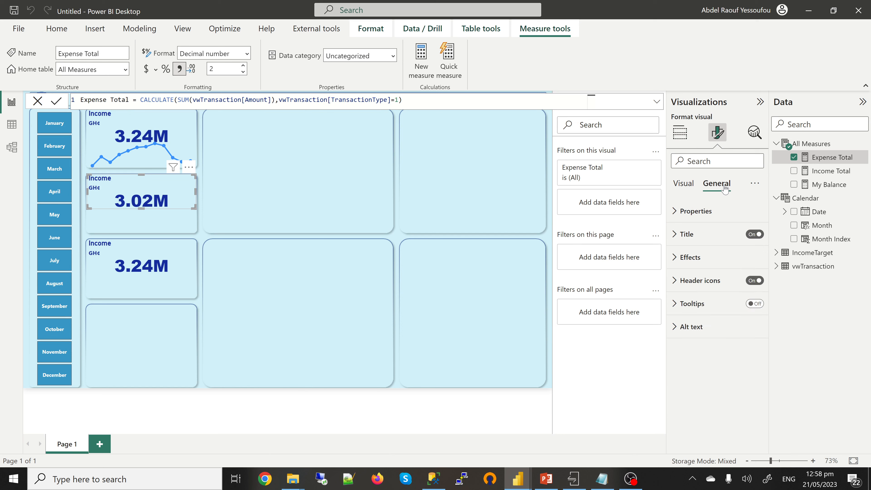
{"action": "left_click", "coordinate": [687, 234]}
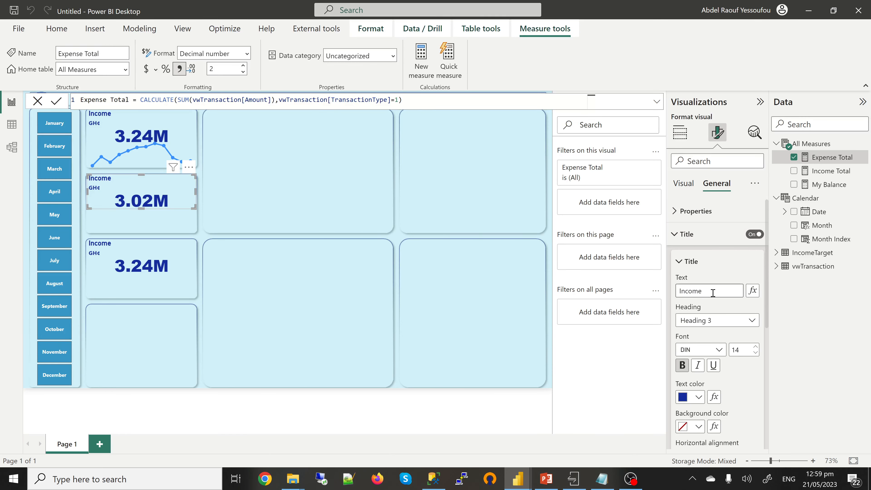
{"action": "left_click_drag", "start_coordinate": [709, 291], "coordinate": [677, 293]}
{"action": "type", "text": "Expense"}
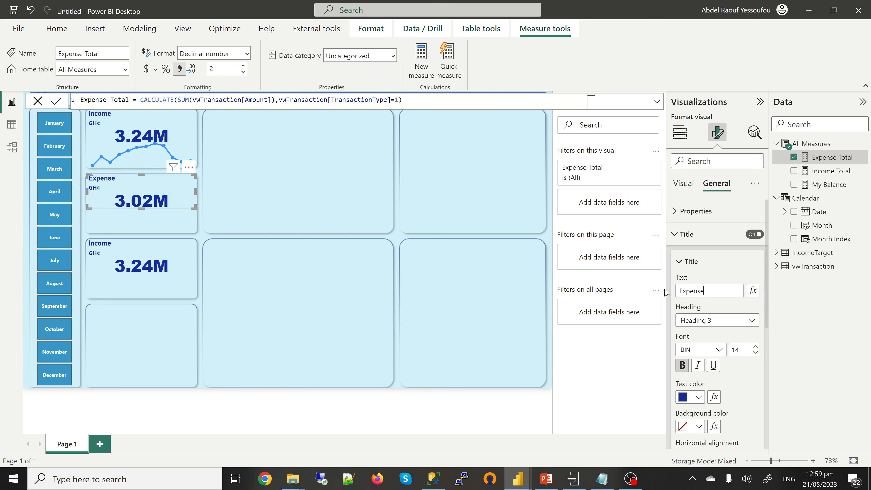
- Replace Income Total with My Balance in the third panel's card and set that measure's format to Decimal number
{"action": "left_click", "coordinate": [117, 260]}
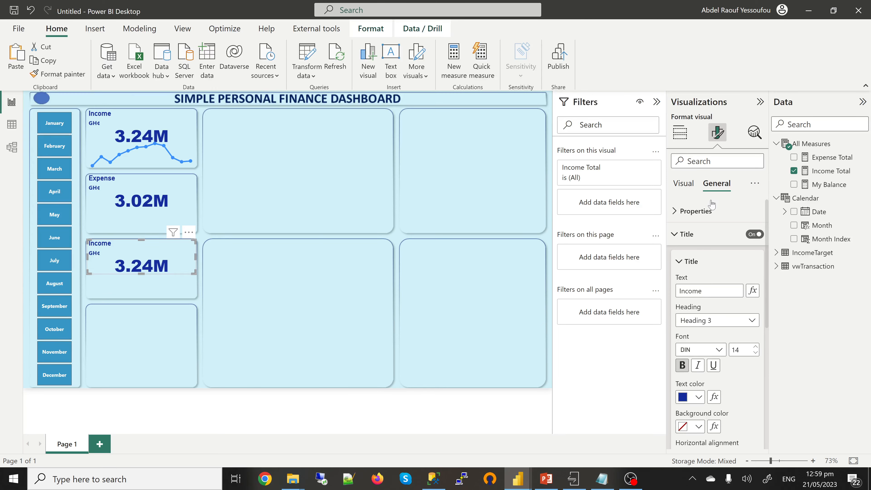
{"action": "left_click", "coordinate": [794, 171]}
{"action": "left_click", "coordinate": [794, 184]}
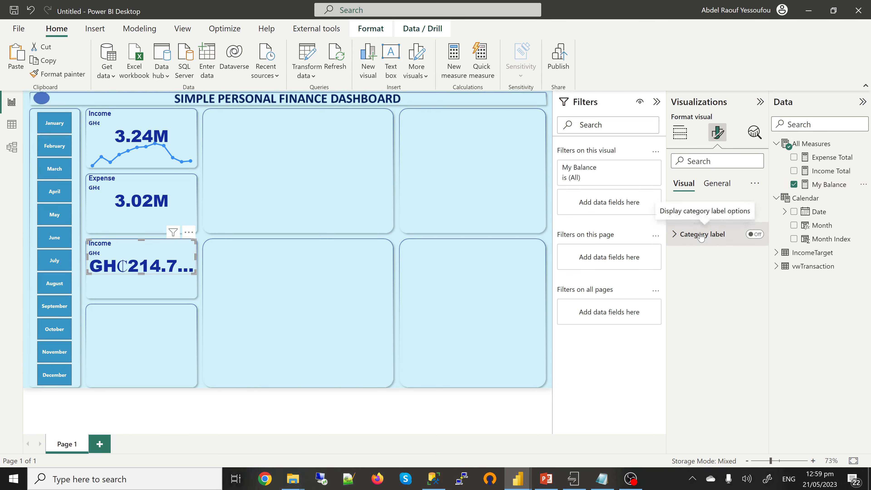
{"action": "left_click", "coordinate": [828, 184]}
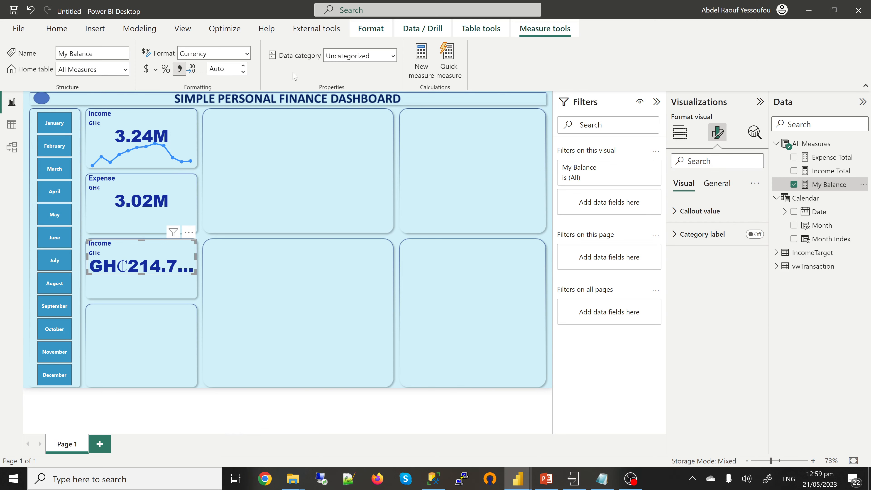
{"action": "left_click", "coordinate": [247, 53]}
{"action": "key", "text": "Escape"}
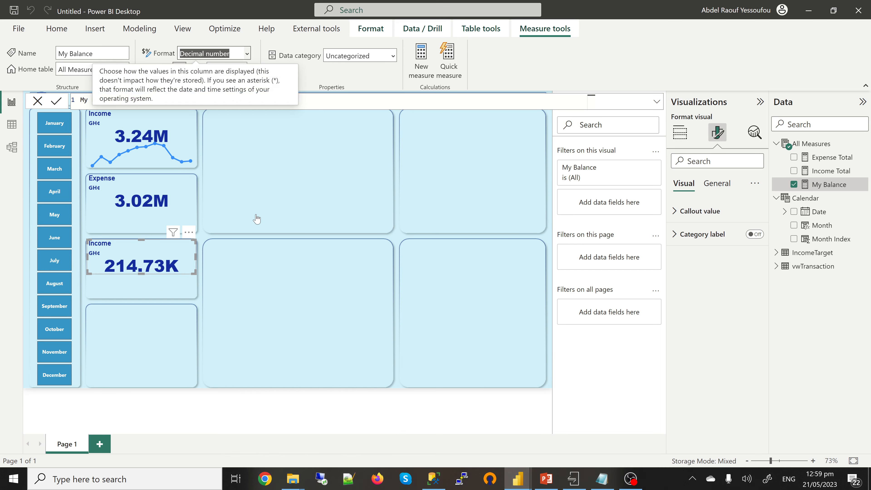
- Change the title text of the third panel's card to Balance
{"action": "left_click", "coordinate": [716, 183]}
{"action": "left_click_drag", "start_coordinate": [705, 291], "coordinate": [657, 294]}
{"action": "type", "text": "Balance"}
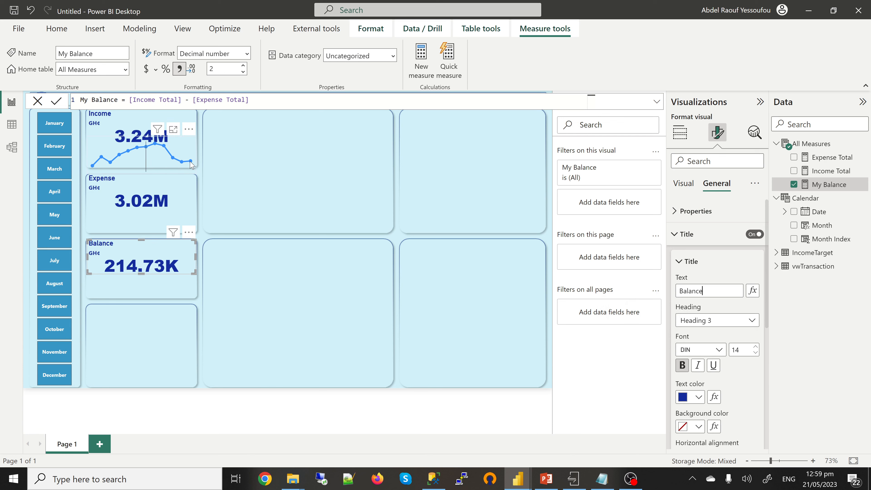
- Duplicate the Income trend line chart twice and place the copies beneath the Expense and Balance card values
{"action": "mouse_move", "coordinate": [192, 151]}
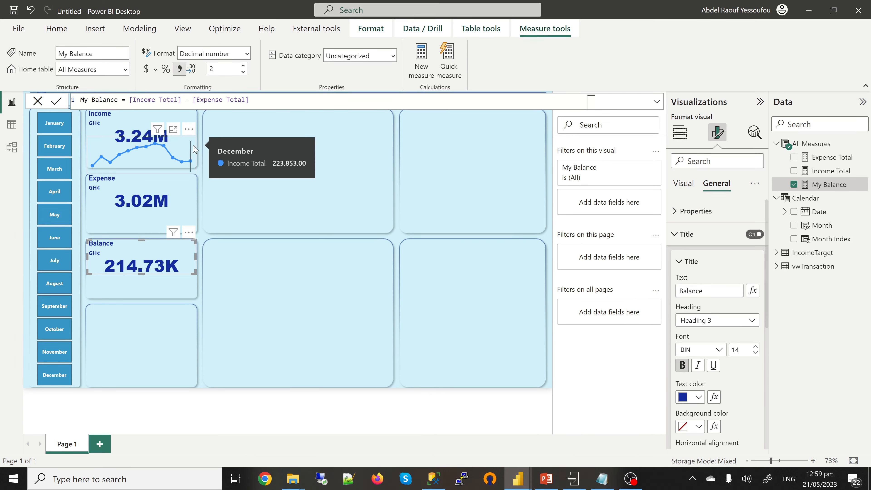
{"action": "left_click", "coordinate": [193, 149]}
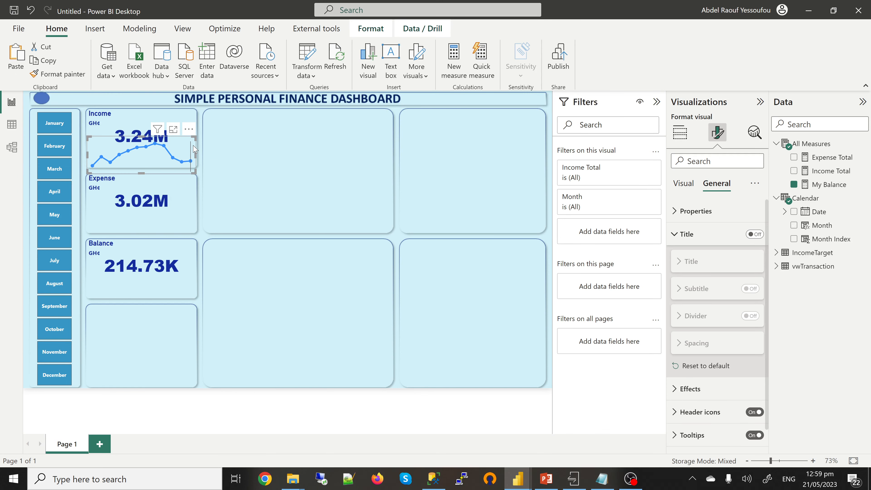
{"action": "left_click", "coordinate": [249, 212]}
{"action": "left_click", "coordinate": [169, 173]}
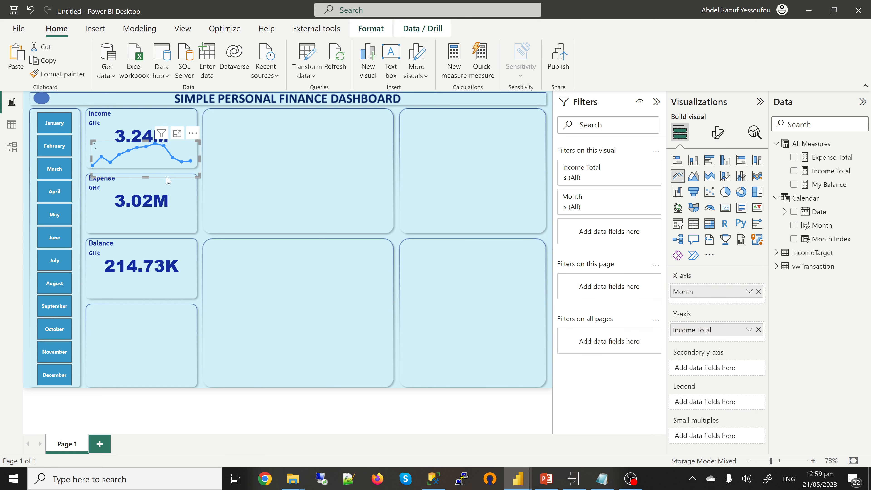
{"action": "left_click_drag", "start_coordinate": [171, 177], "coordinate": [179, 247]}
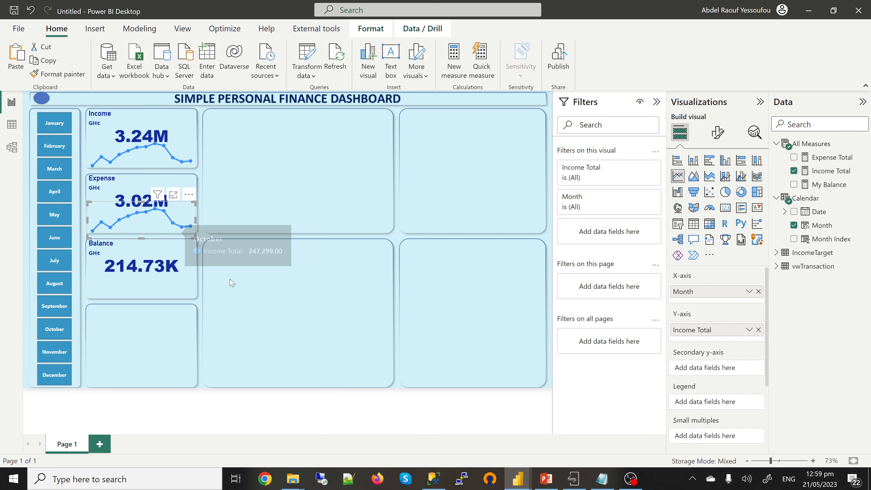
{"action": "left_click", "coordinate": [230, 282]}
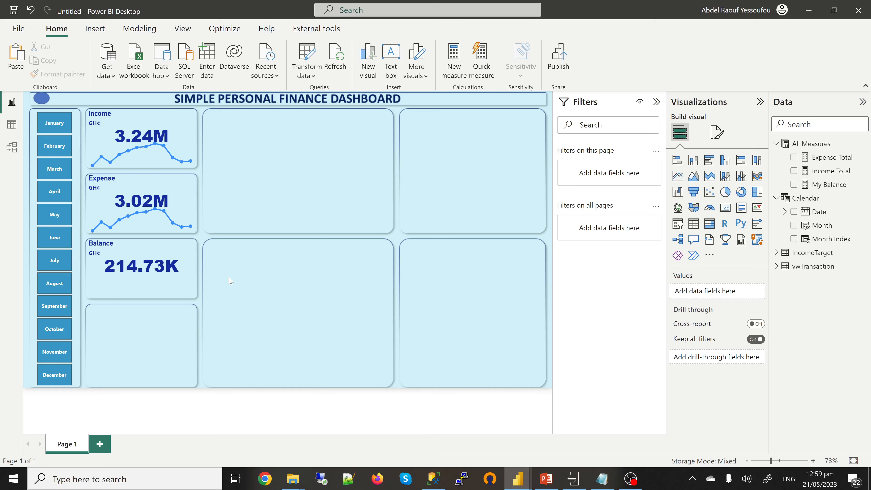
{"action": "key", "text": "ctrl+v"}
{"action": "left_click_drag", "start_coordinate": [156, 165], "coordinate": [151, 289]}
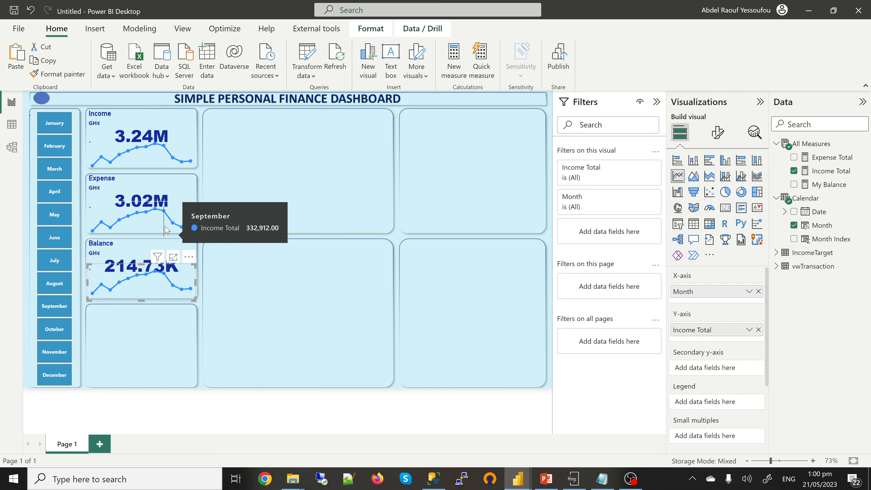
- Replace Income Total with Expense Total in the line chart in the Expense panel
{"action": "left_click", "coordinate": [163, 234]}
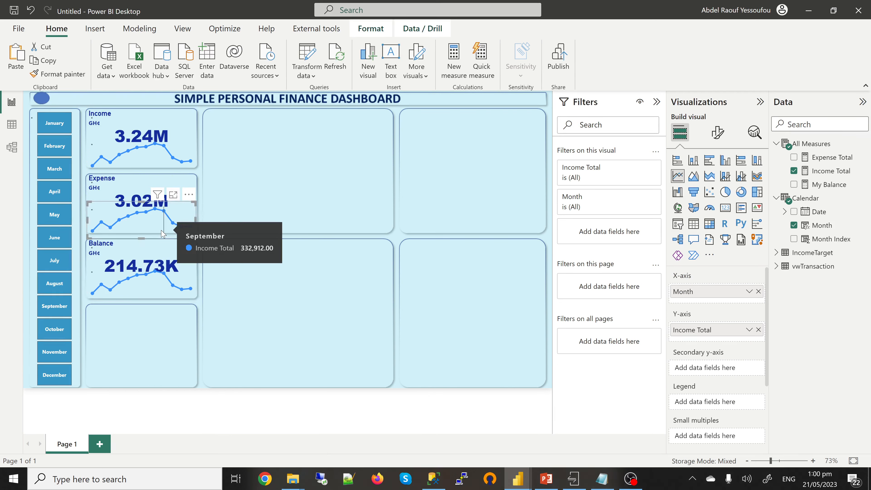
{"action": "left_click", "coordinate": [794, 171]}
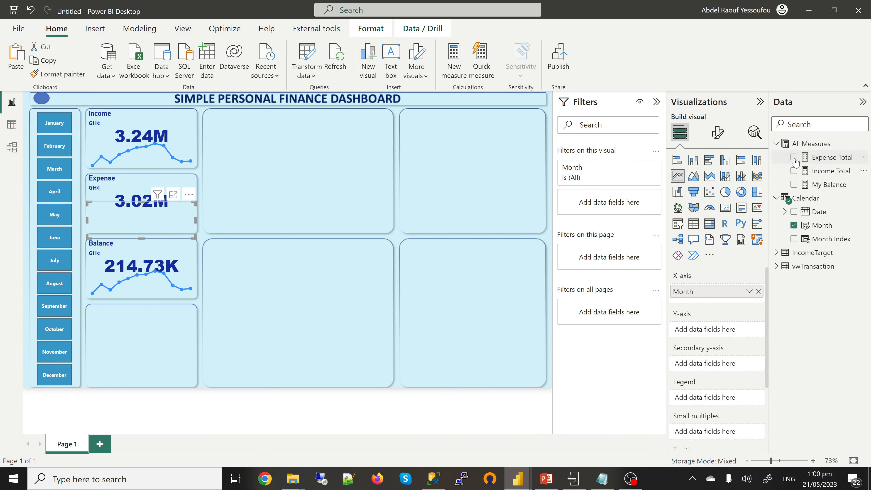
{"action": "left_click", "coordinate": [794, 158]}
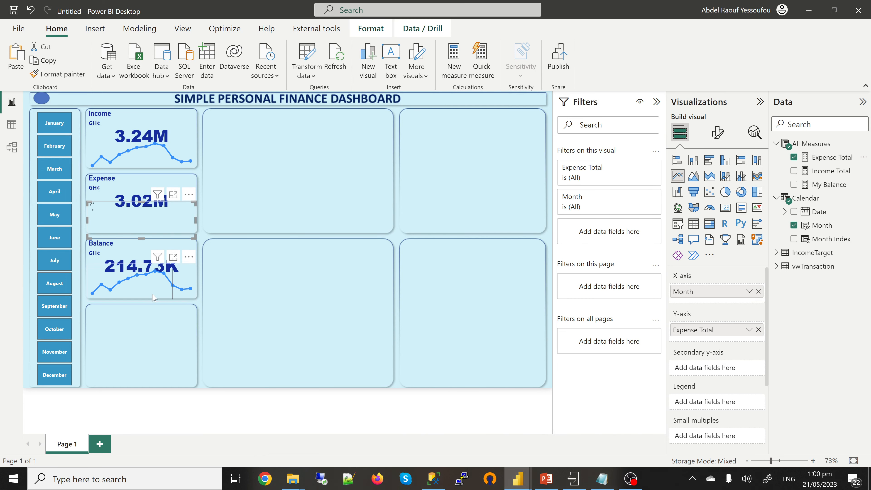
- Replace Income Total with My Balance in the line chart in the Balance panel
{"action": "left_click", "coordinate": [185, 298]}
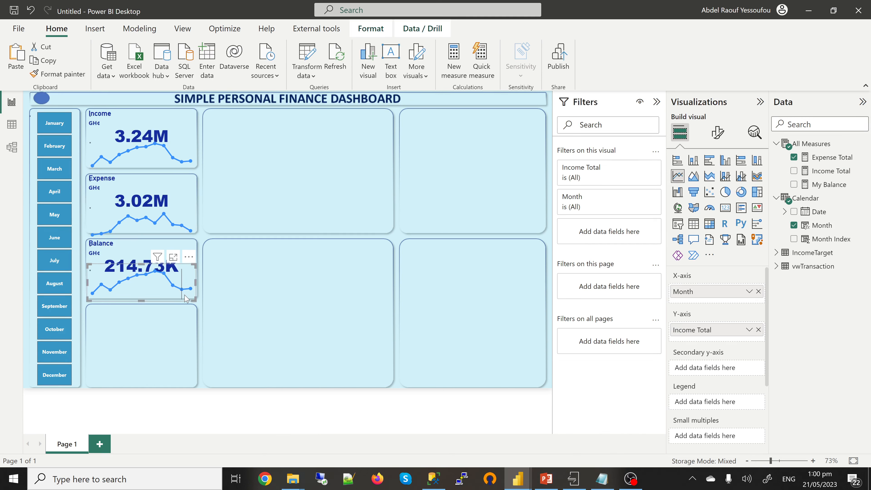
{"action": "left_click", "coordinate": [793, 174]}
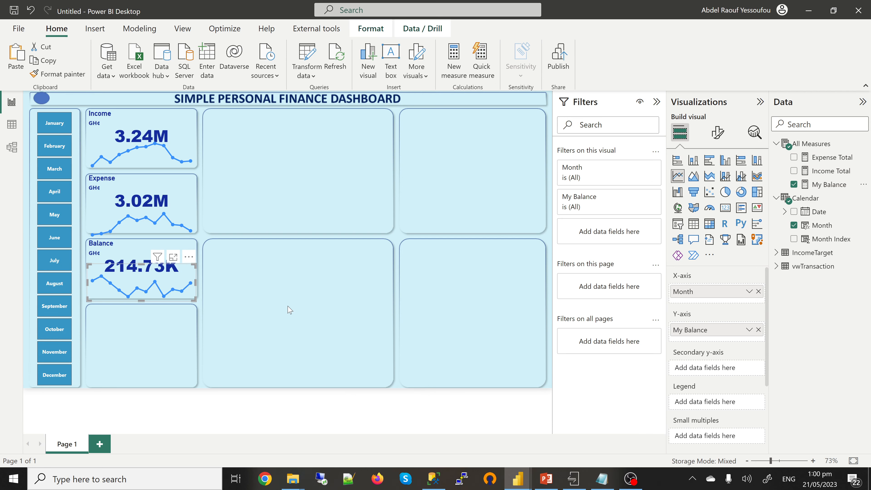
{"action": "left_click", "coordinate": [277, 301]}
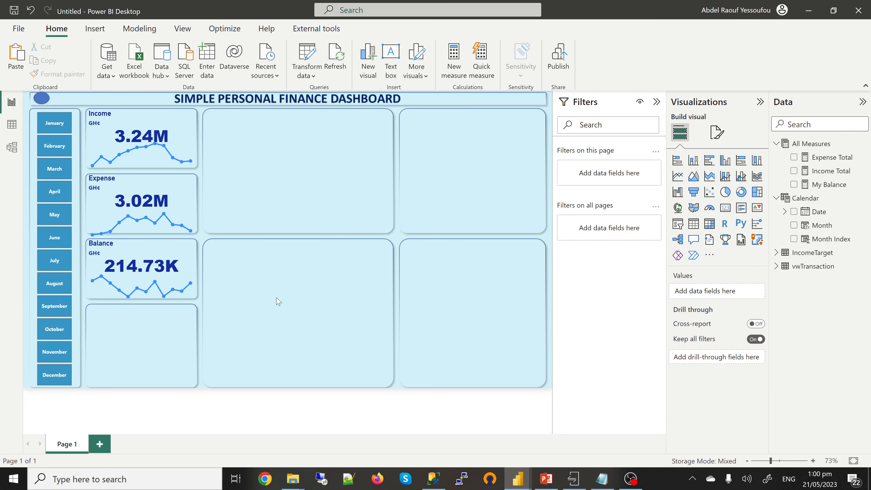
- Filter the page to January and set the Month slicer's interaction to None for the Income, Expense and Balance line charts
{"action": "left_click", "coordinate": [53, 127]}
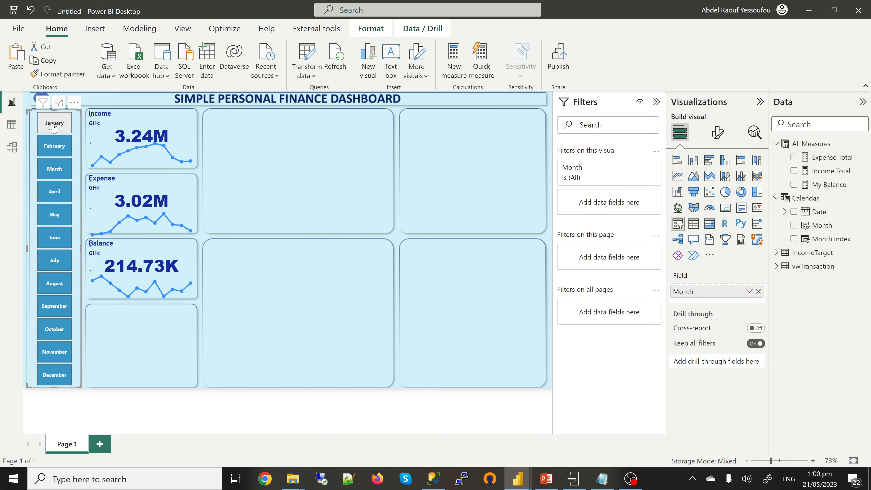
{"action": "left_click", "coordinate": [53, 125]}
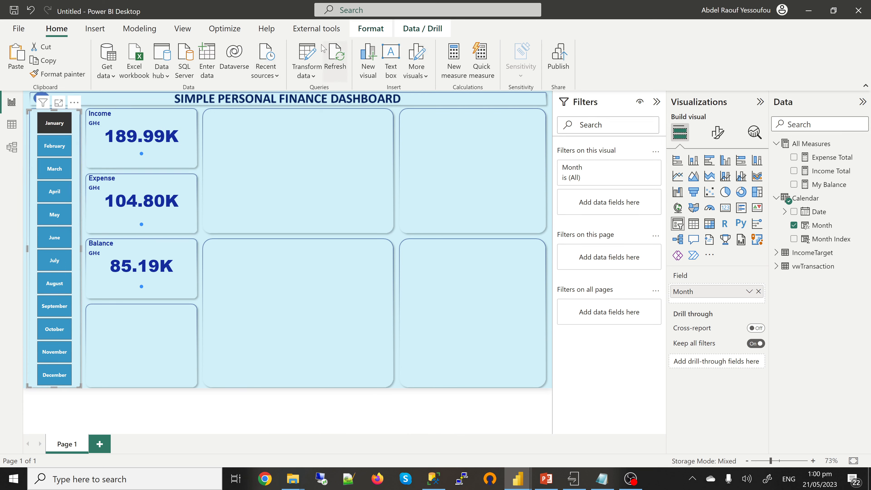
{"action": "left_click", "coordinate": [370, 29]}
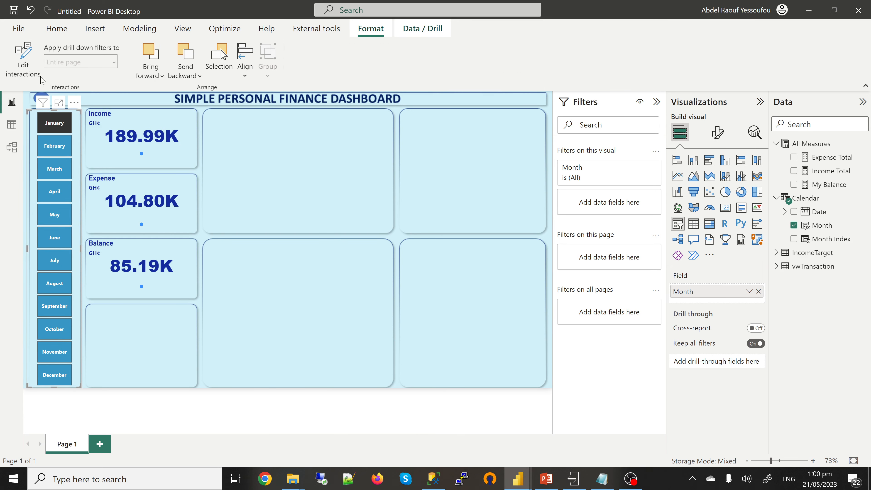
{"action": "left_click", "coordinate": [24, 67]}
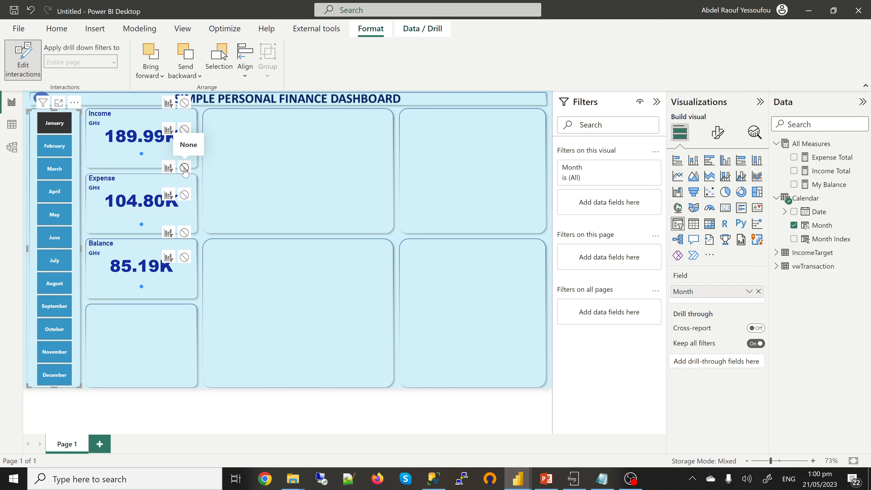
{"action": "left_click", "coordinate": [184, 130]}
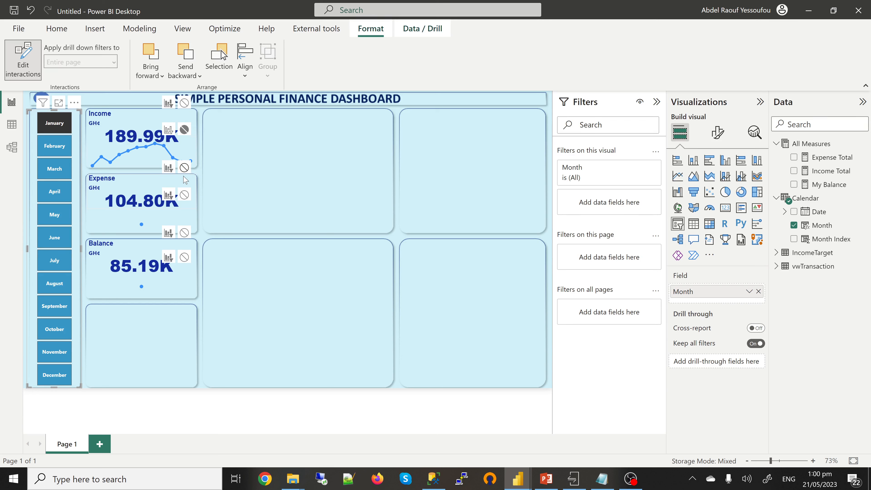
{"action": "left_click", "coordinate": [183, 197]}
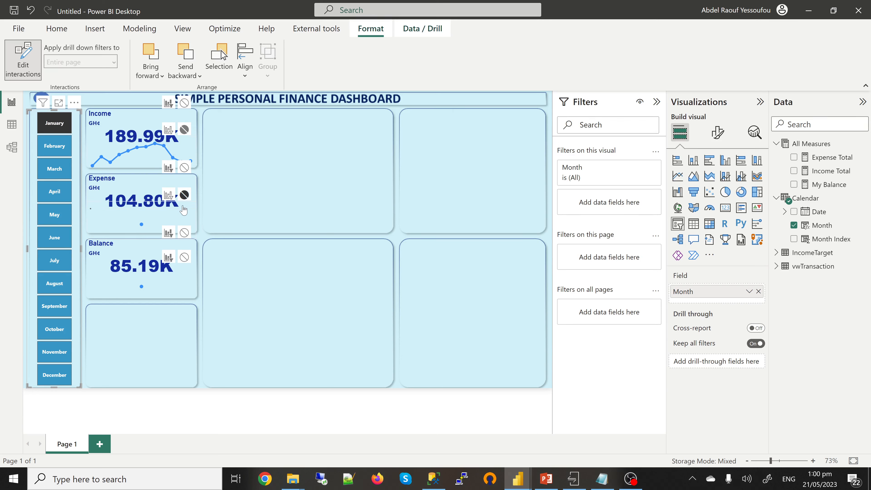
{"action": "left_click", "coordinate": [184, 258]}
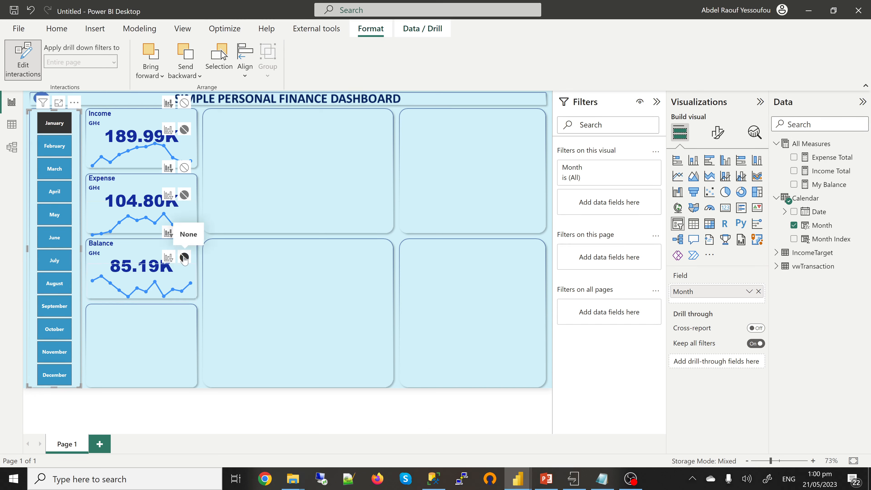
- Test the Month slicer with February and clear the month selection
{"action": "left_click", "coordinate": [56, 151]}
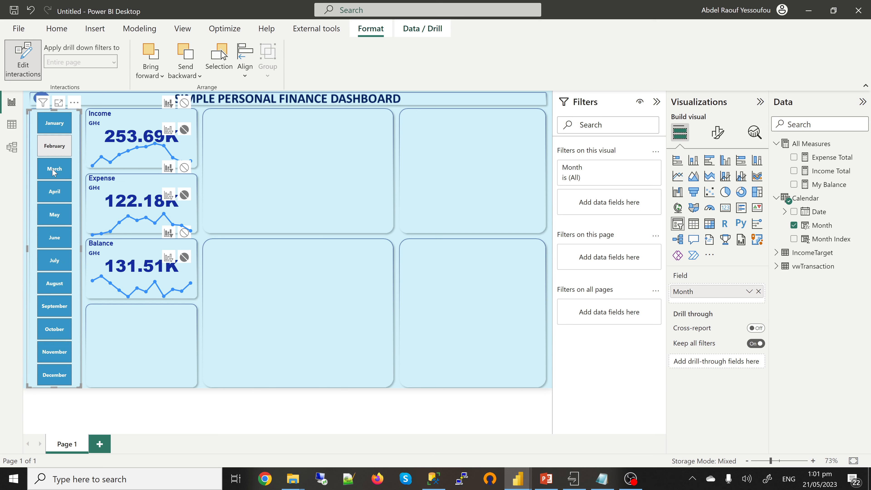
{"action": "left_click", "coordinate": [55, 151]}
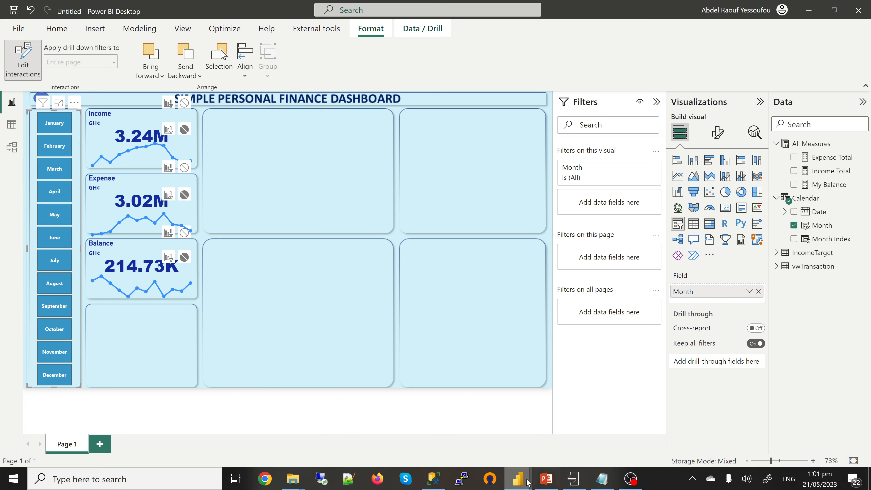
- Switch to the finished finance report, examine its Income vs Targeted Income gauge, and return to the untitled report
{"action": "mouse_move", "coordinate": [526, 483]}
{"action": "left_click", "coordinate": [472, 444]}
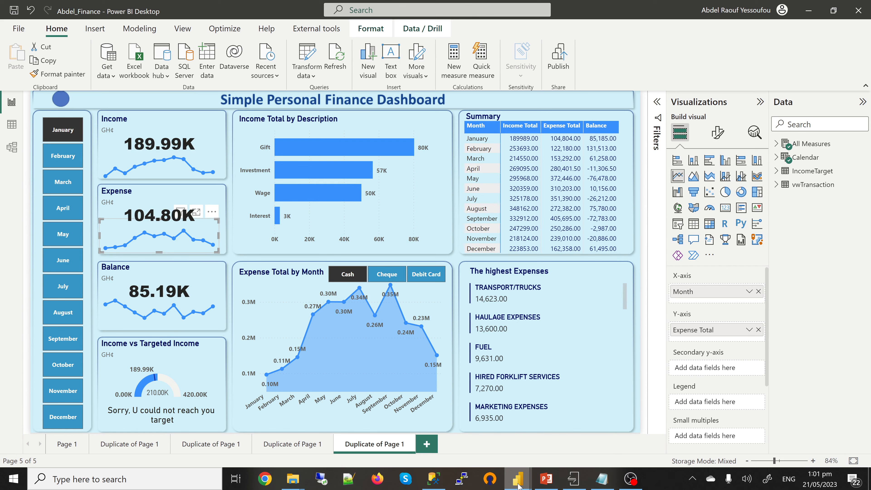
{"action": "mouse_move", "coordinate": [518, 479]}
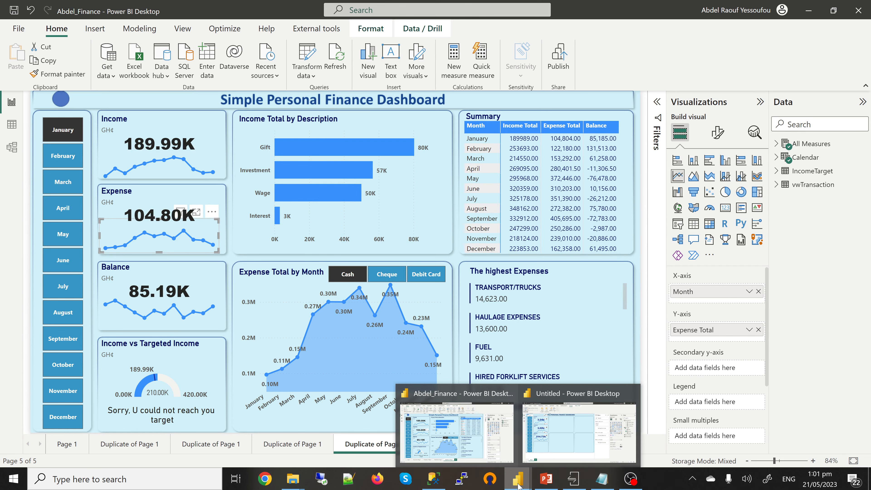
{"action": "left_click", "coordinate": [562, 432]}
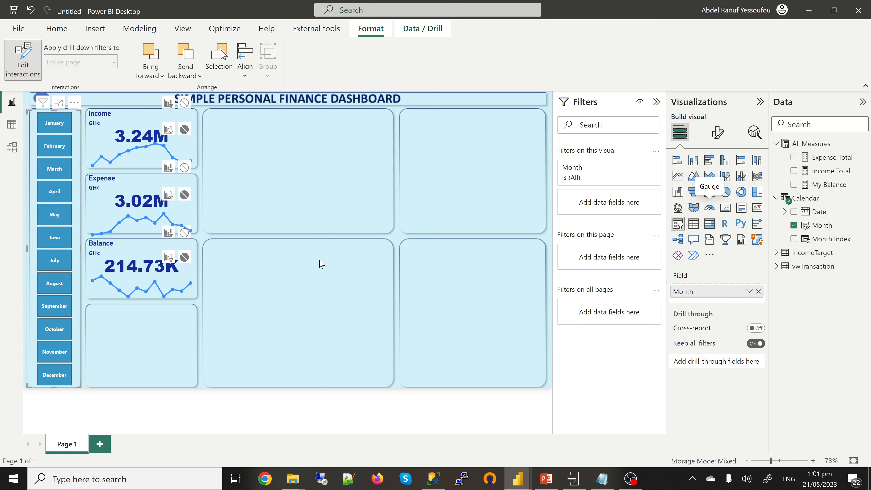
- Turn off interaction editing for the Month slicer and deselect it
{"action": "left_click", "coordinate": [307, 273]}
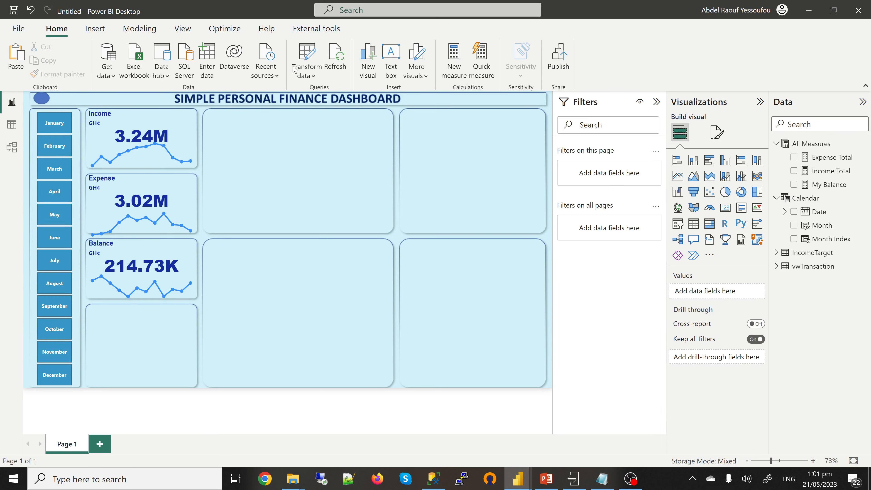
{"action": "left_click", "coordinate": [77, 181]}
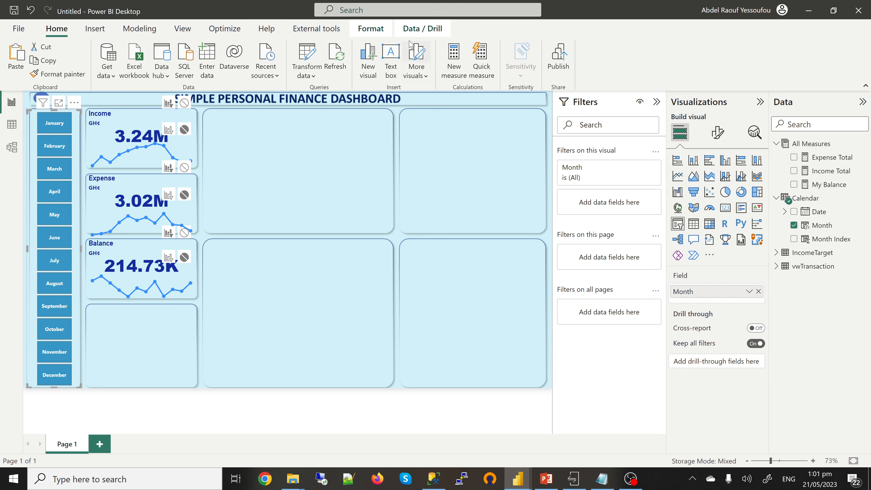
{"action": "left_click", "coordinate": [371, 28]}
{"action": "left_click", "coordinate": [20, 70]}
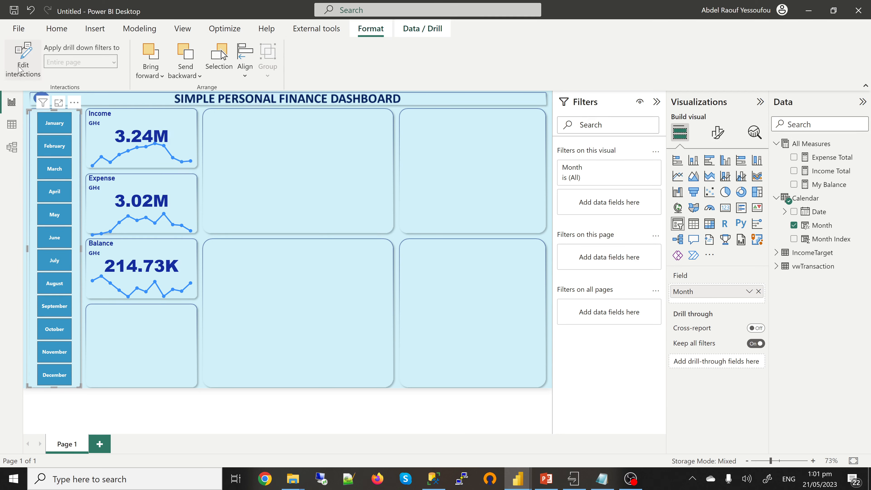
{"action": "left_click", "coordinate": [274, 276]}
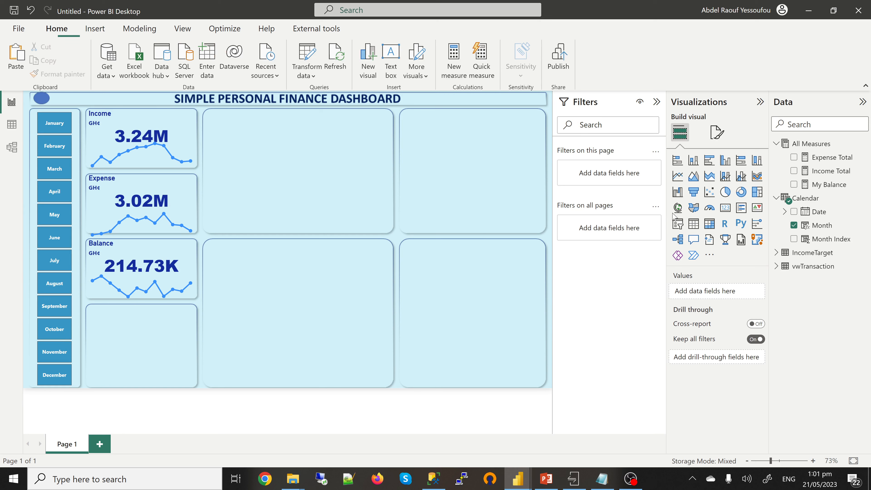
- Add an empty gauge visual and create the measure Target Total = SUM(IncomeTarget[IncomeTarget]) in the All Measures table
{"action": "left_click", "coordinate": [709, 209]}
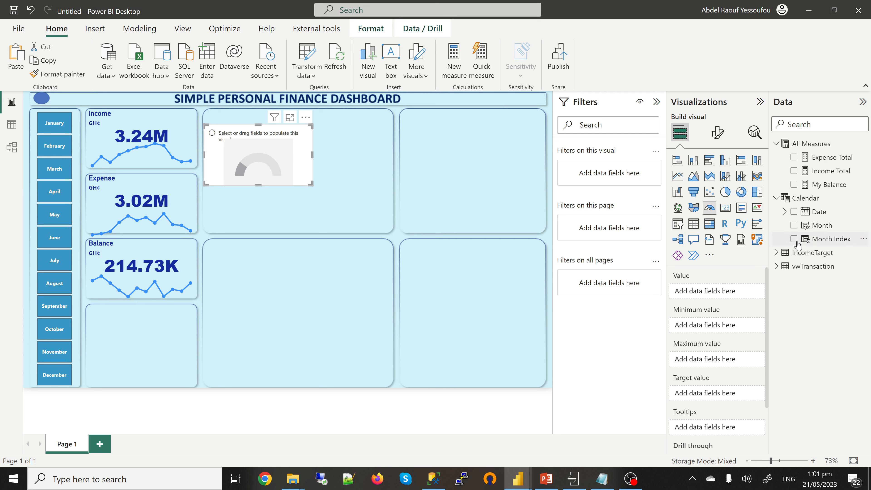
{"action": "left_click", "coordinate": [776, 254]}
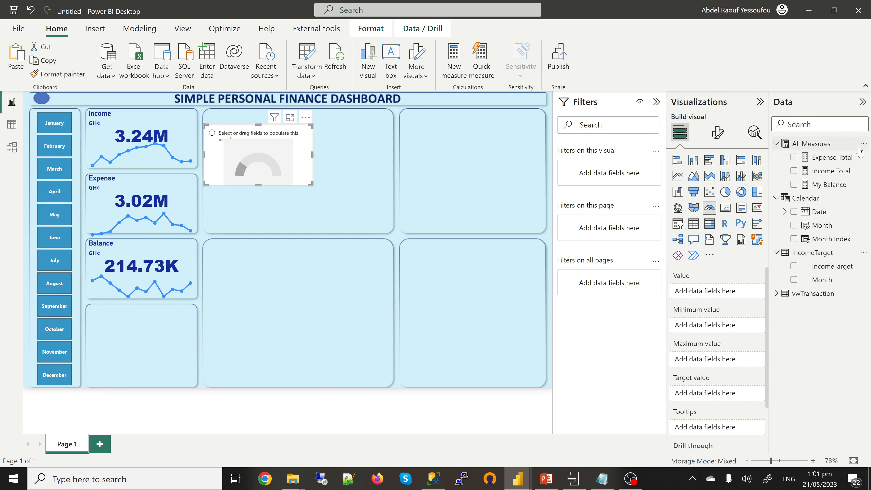
{"action": "left_click", "coordinate": [862, 144]}
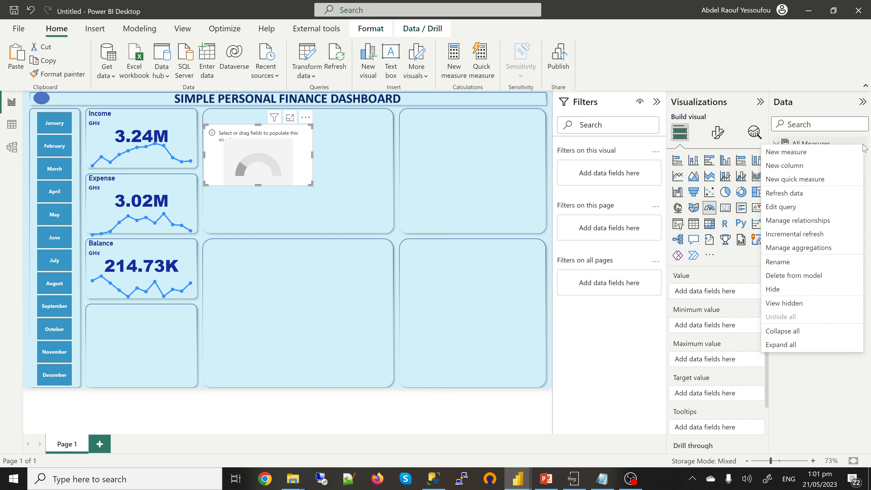
{"action": "left_click", "coordinate": [799, 152]}
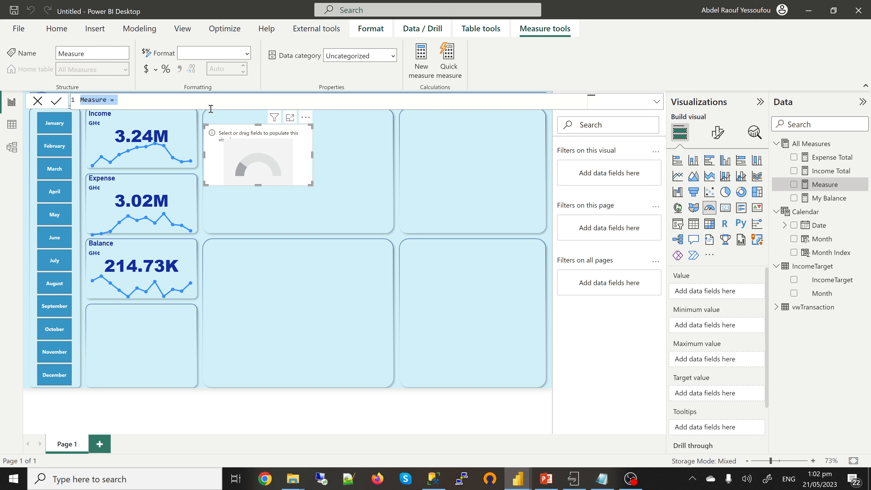
{"action": "type", "text": "Target Total = SUM("}
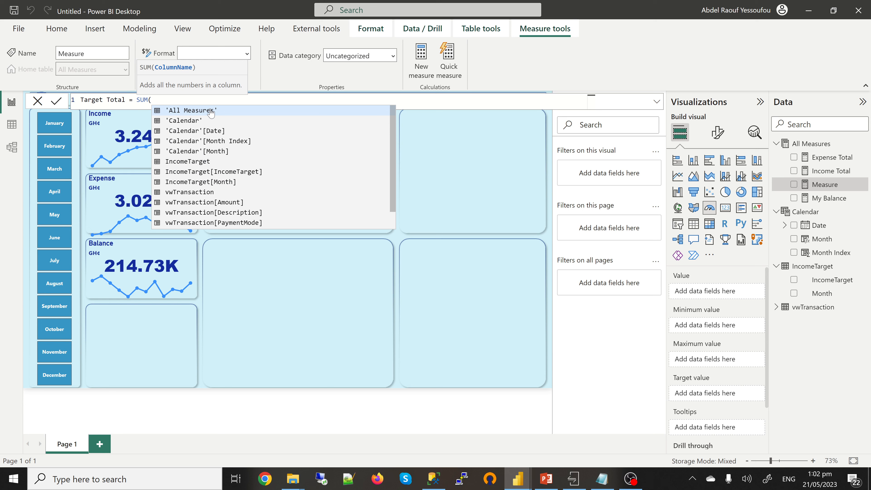
{"action": "left_click", "coordinate": [237, 174]}
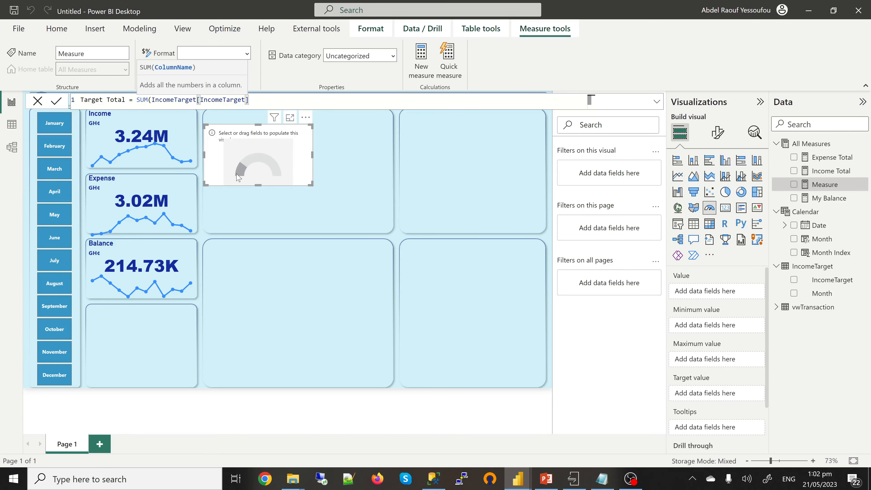
{"action": "type", "text": ")"}
{"action": "key", "text": "Return"}
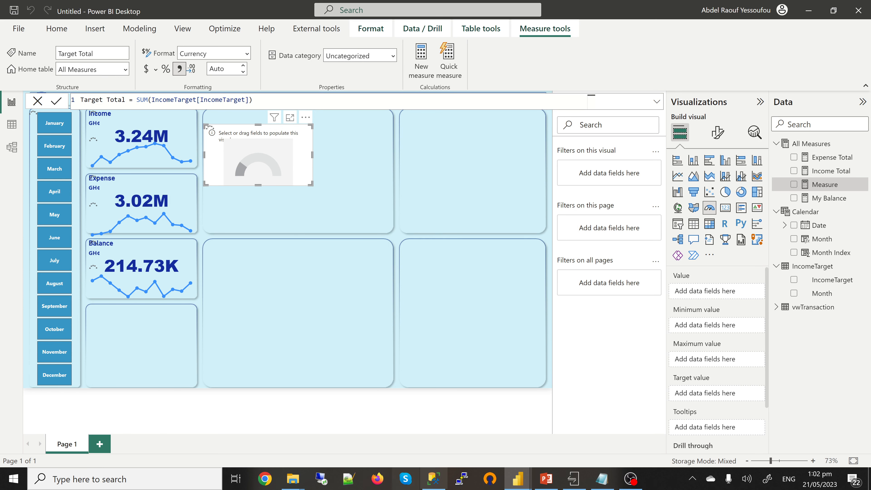
- Assign Target Total as the gauge's value and Income Total as its target value
{"action": "mouse_move", "coordinate": [532, 487]}
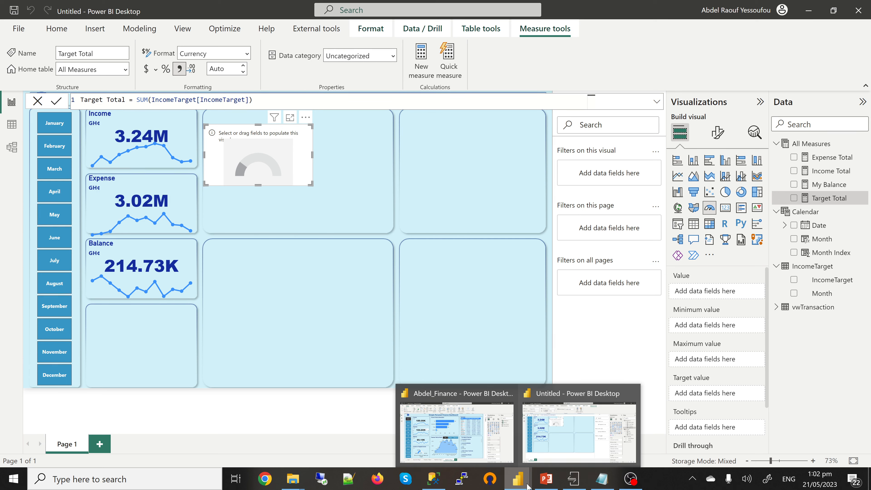
{"action": "left_click", "coordinate": [795, 201]}
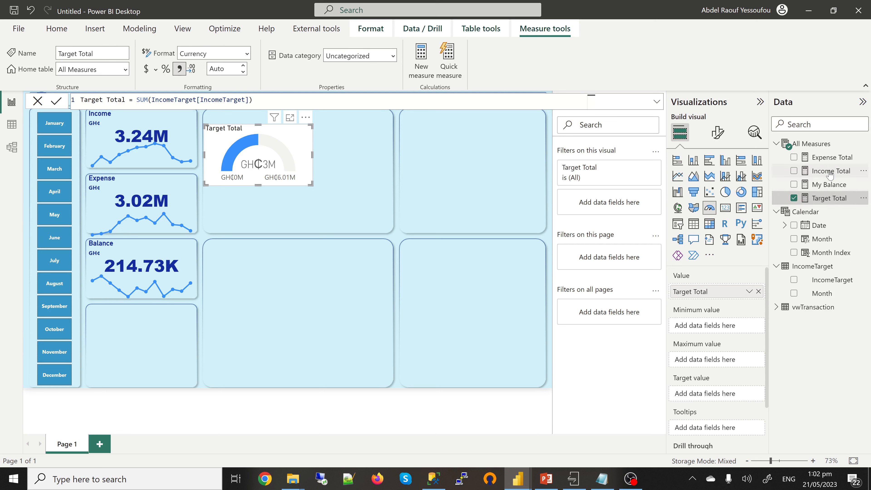
{"action": "left_click_drag", "start_coordinate": [829, 173], "coordinate": [730, 395]}
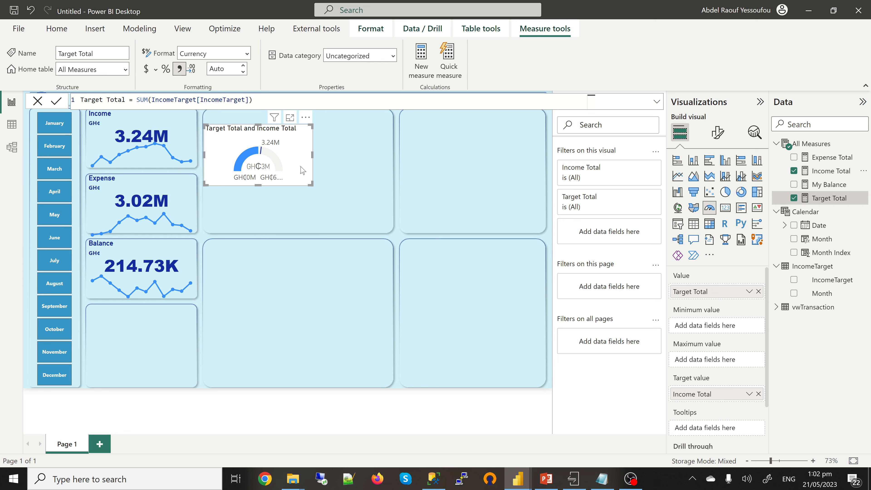
- Move the gauge into the empty panel below Balance and reduce its height slightly
{"action": "left_click_drag", "start_coordinate": [302, 171], "coordinate": [184, 349]}
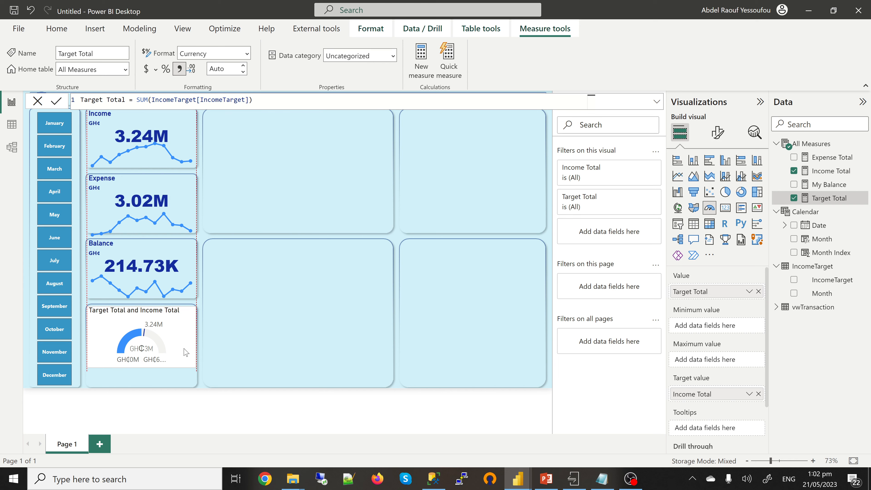
{"action": "left_click_drag", "start_coordinate": [186, 352], "coordinate": [185, 348]}
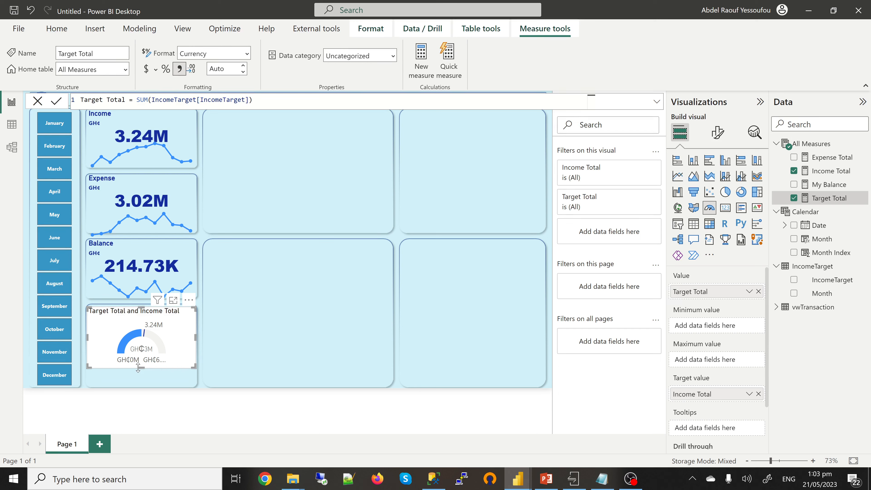
{"action": "left_click_drag", "start_coordinate": [138, 368], "coordinate": [139, 363]}
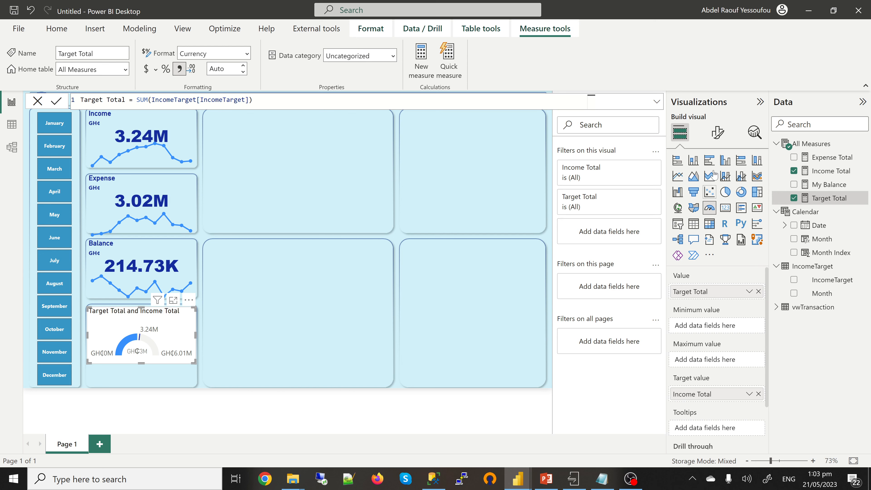
- Turn off the gauge's background and shorten the visual a little more inside its panel
{"action": "left_click", "coordinate": [717, 132]}
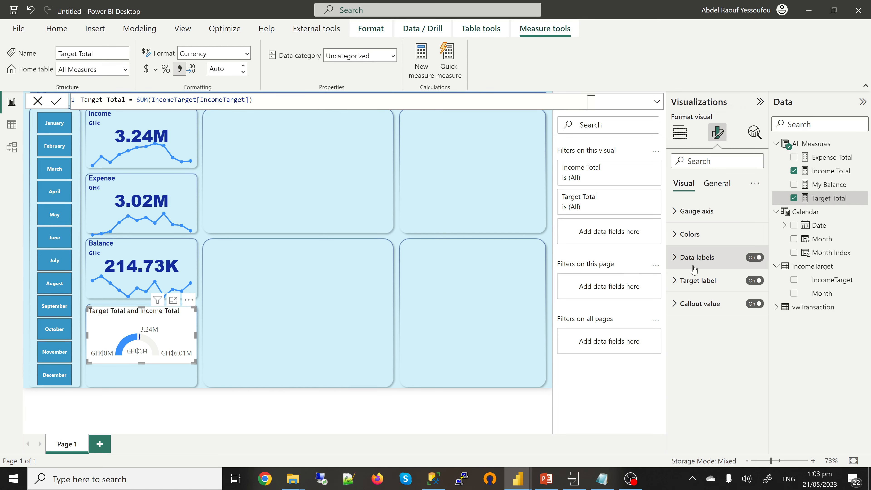
{"action": "left_click", "coordinate": [717, 184]}
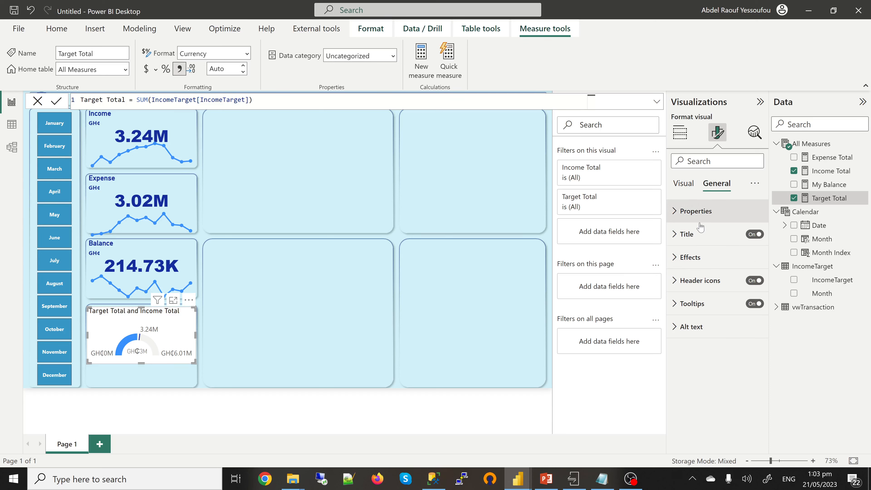
{"action": "left_click", "coordinate": [683, 257]}
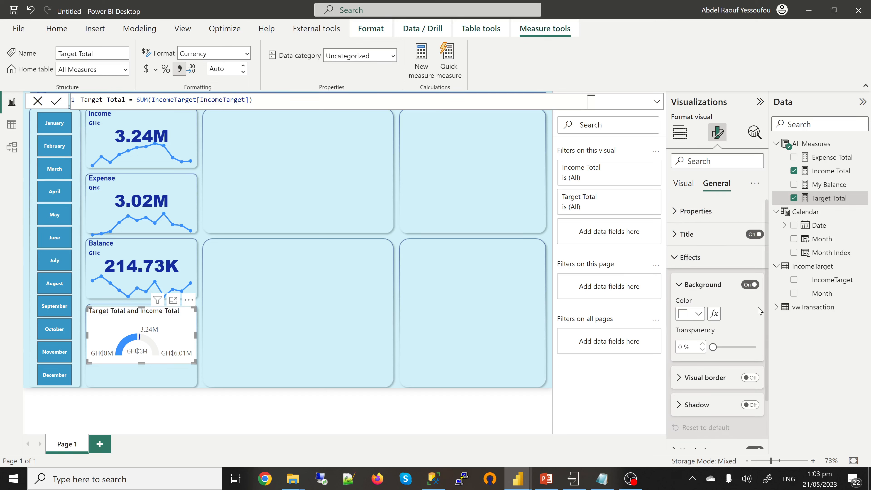
{"action": "left_click", "coordinate": [743, 287]}
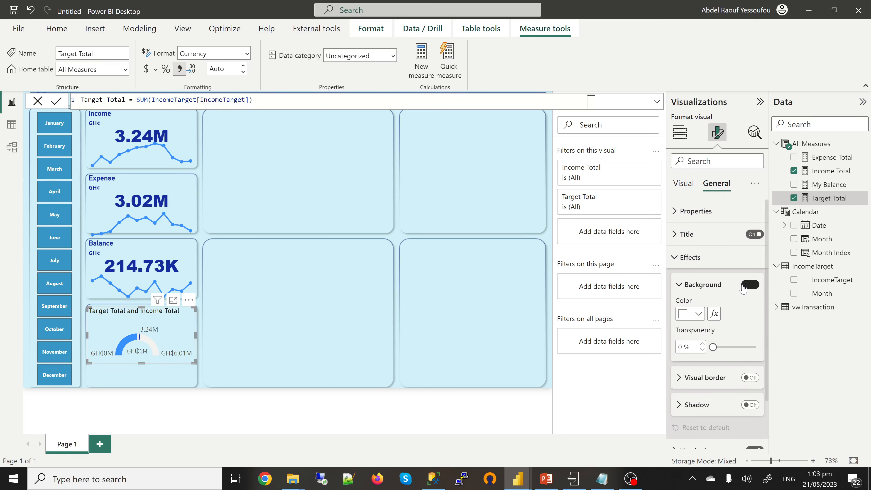
{"action": "left_click", "coordinate": [676, 258]}
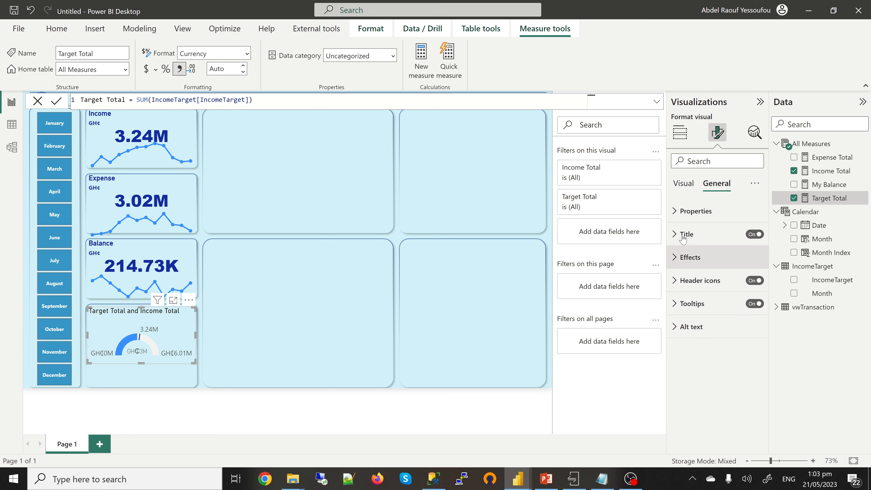
{"action": "left_click", "coordinate": [685, 137]}
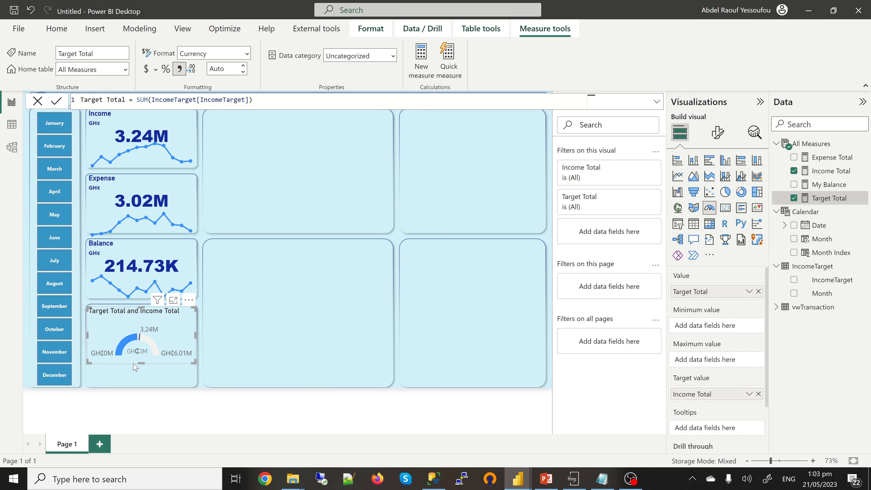
{"action": "left_click_drag", "start_coordinate": [142, 362], "coordinate": [143, 354]}
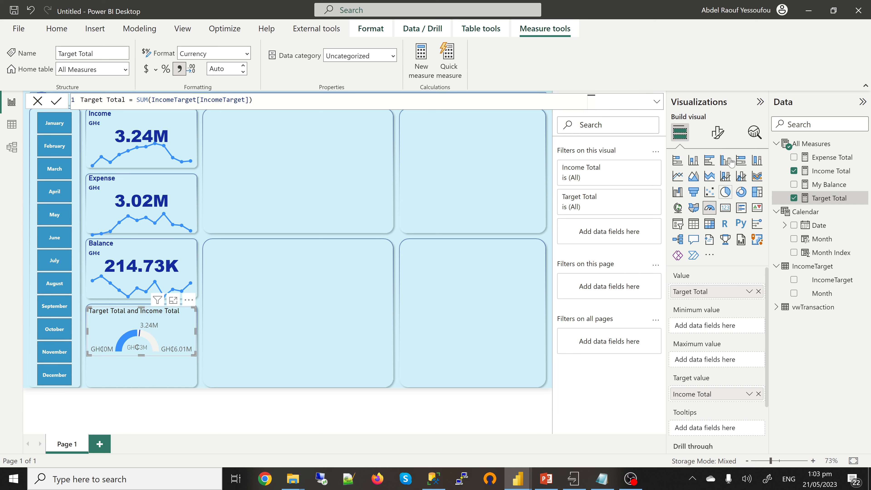
- Format the gauge's title as bold text in the recently used dark blue
{"action": "left_click", "coordinate": [717, 137]}
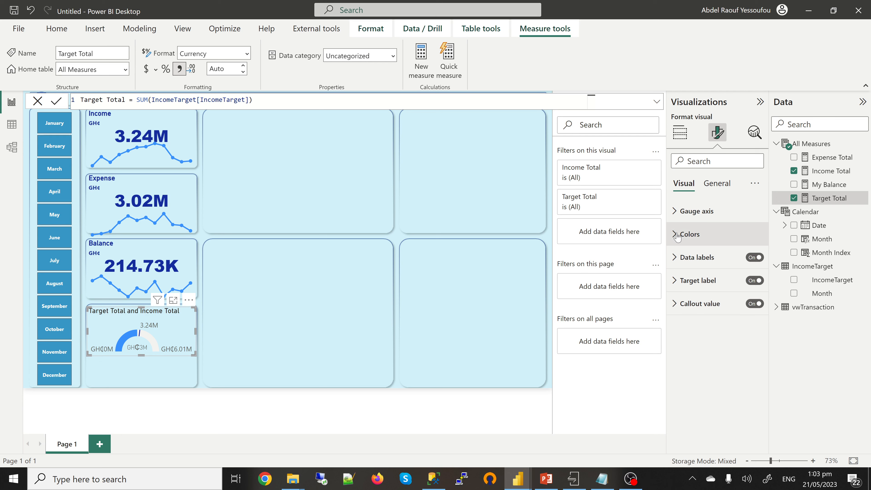
{"action": "left_click", "coordinate": [716, 185]}
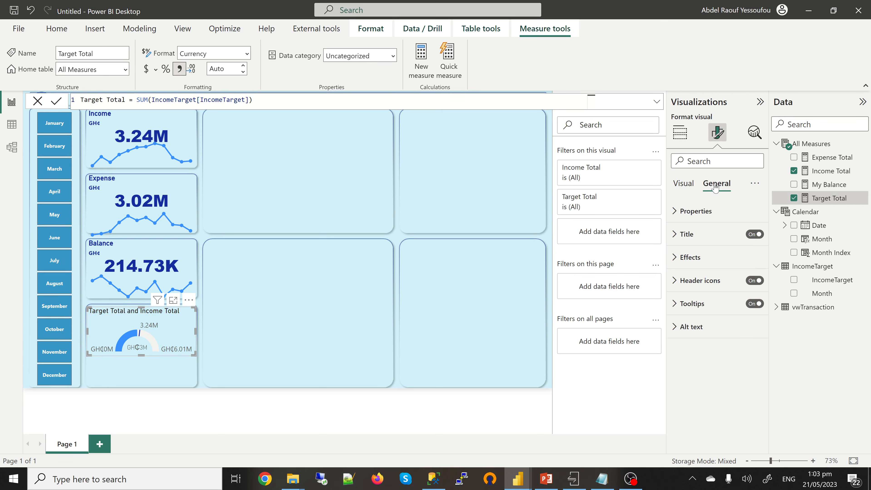
{"action": "left_click", "coordinate": [672, 236]}
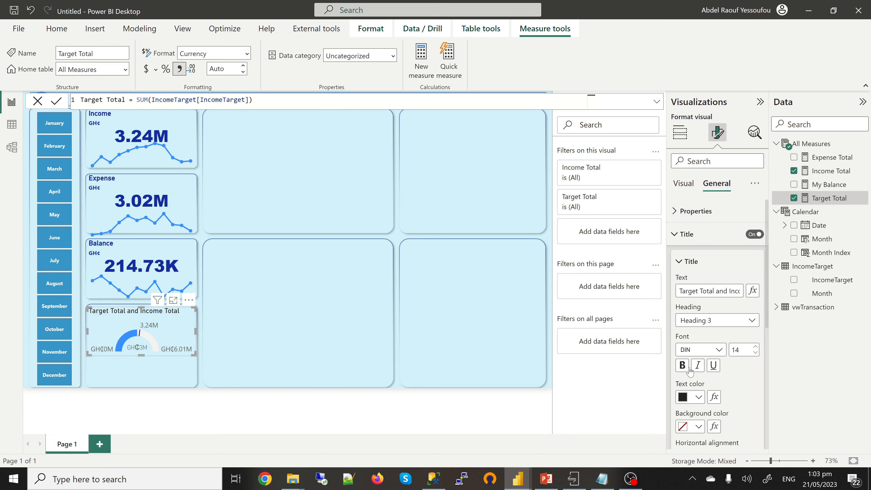
{"action": "left_click", "coordinate": [698, 397]}
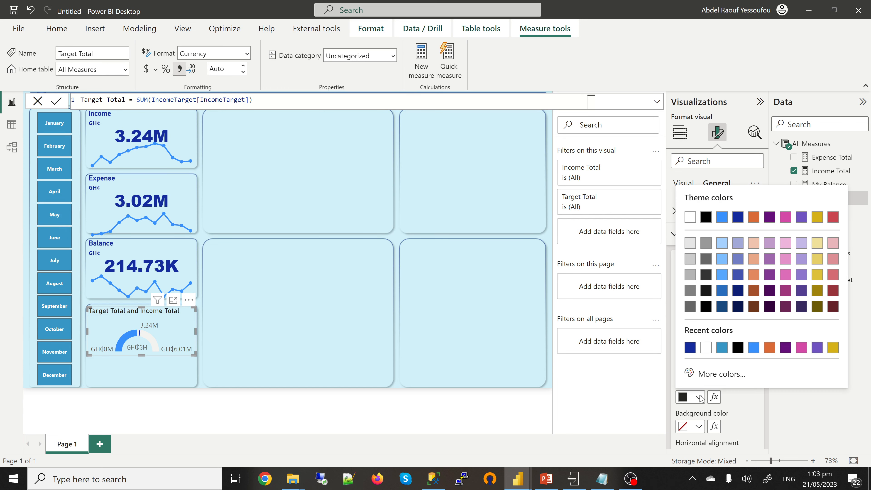
{"action": "left_click", "coordinate": [690, 348]}
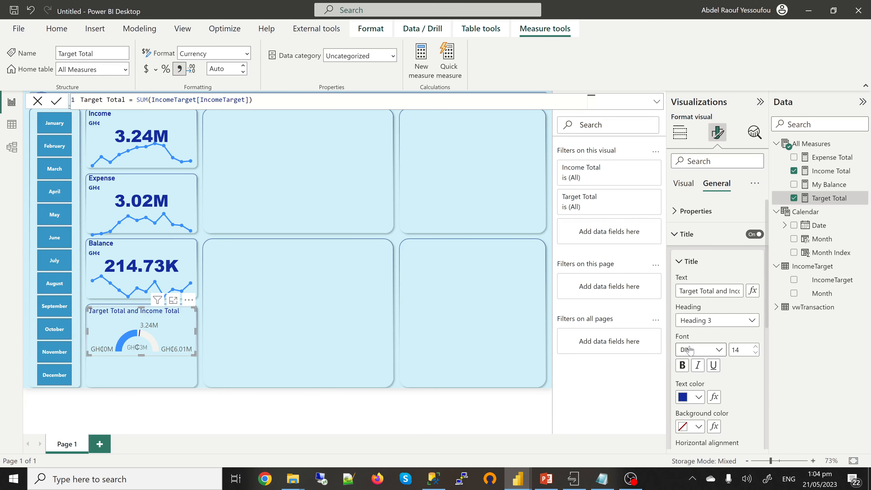
{"action": "left_click", "coordinate": [685, 235]}
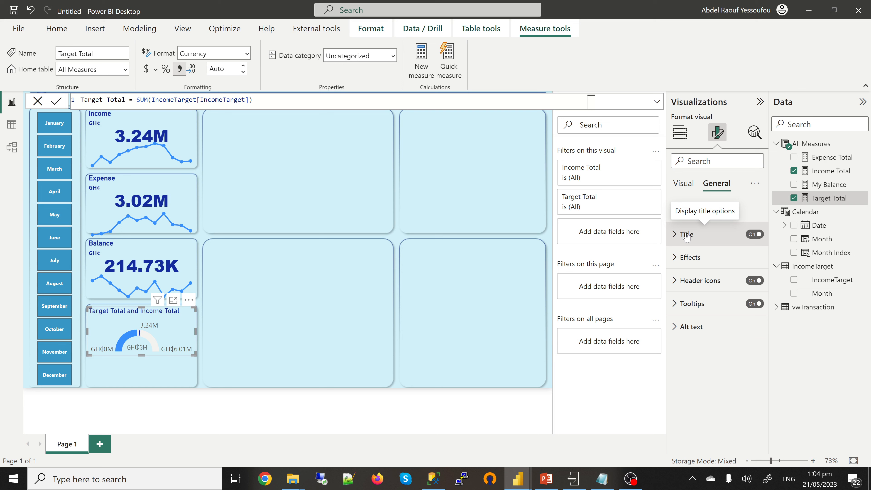
{"action": "left_click", "coordinate": [686, 235]}
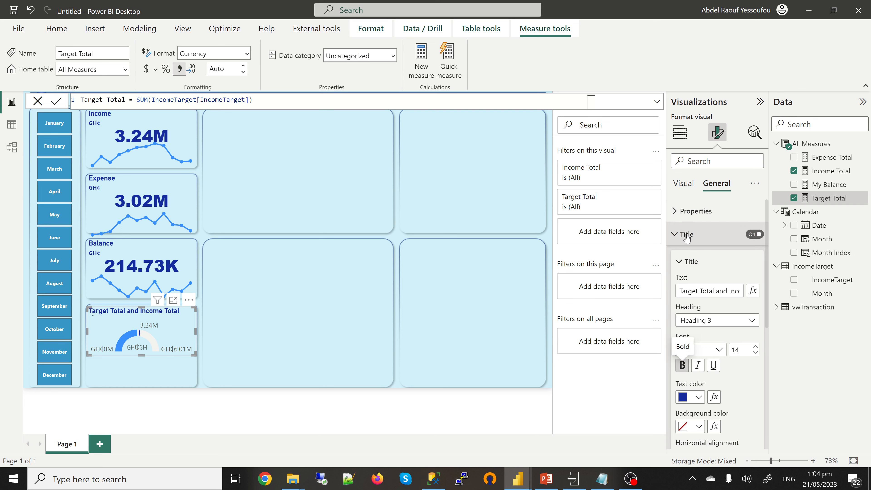
{"action": "left_click", "coordinate": [686, 235]}
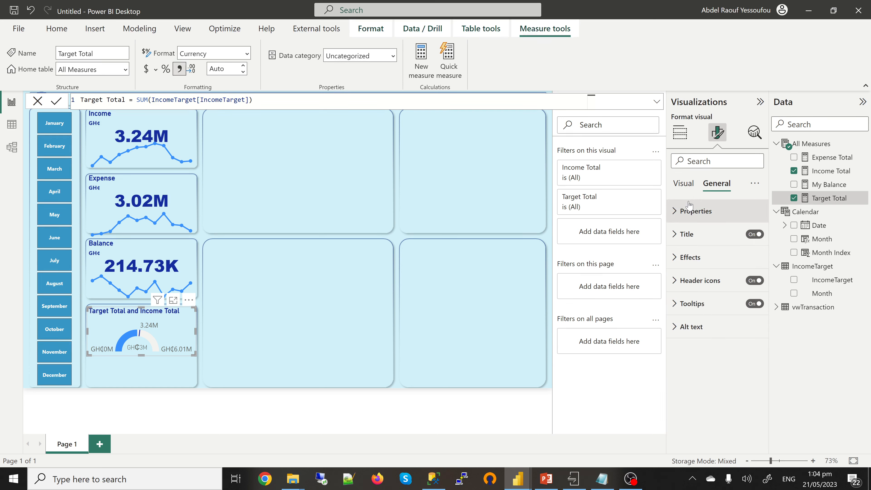
- Try hiding the gauge's data labels and turn them back on
{"action": "left_click", "coordinate": [685, 187]}
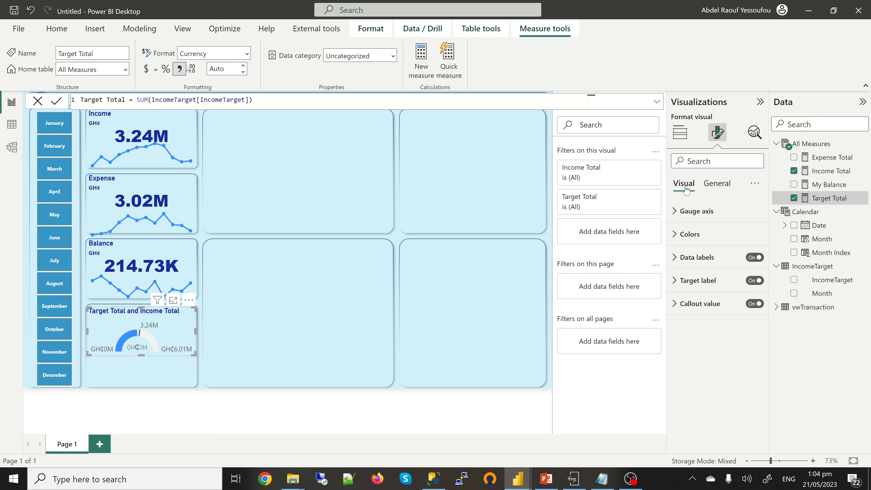
{"action": "left_click", "coordinate": [752, 258]}
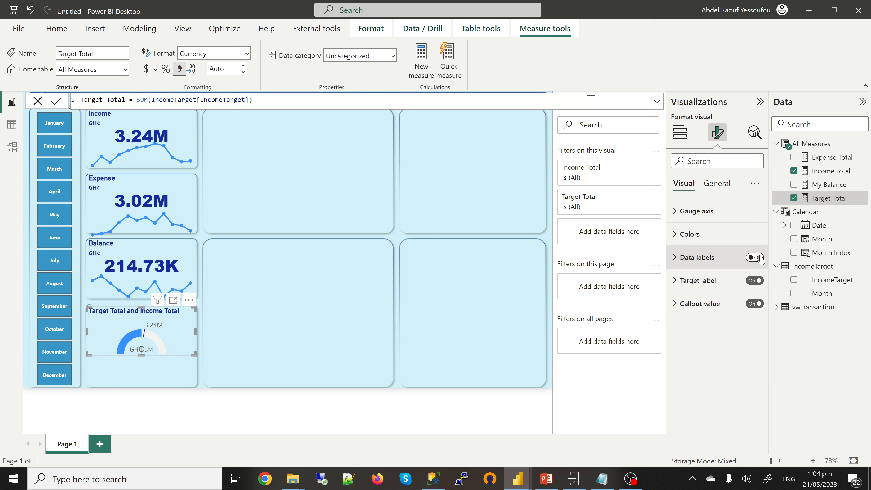
{"action": "left_click", "coordinate": [759, 257]}
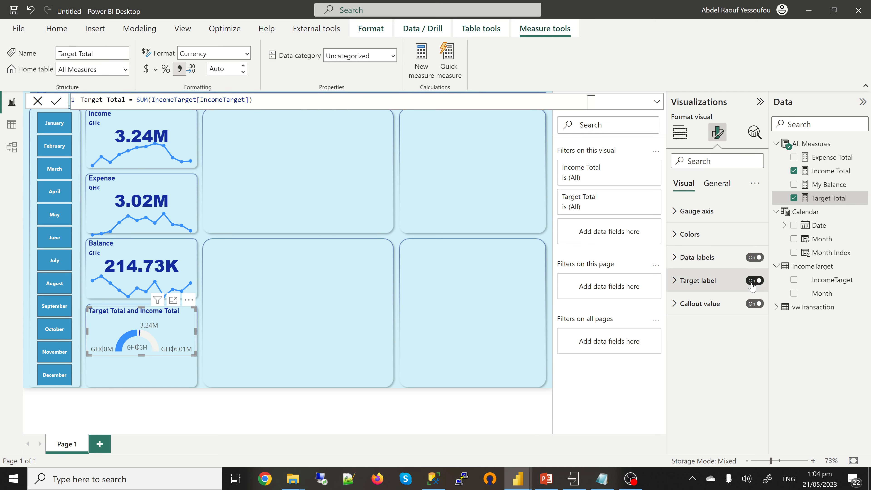
- Try hiding the gauge's target label and turn it back on
{"action": "left_click", "coordinate": [752, 284]}
{"action": "left_click", "coordinate": [755, 281]}
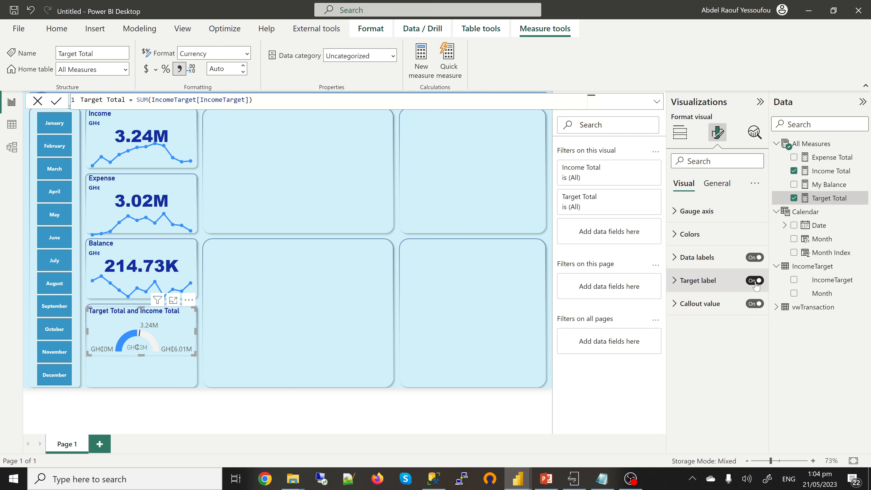
- Make the gauge's callout value and target label bold
{"action": "left_click", "coordinate": [675, 304]}
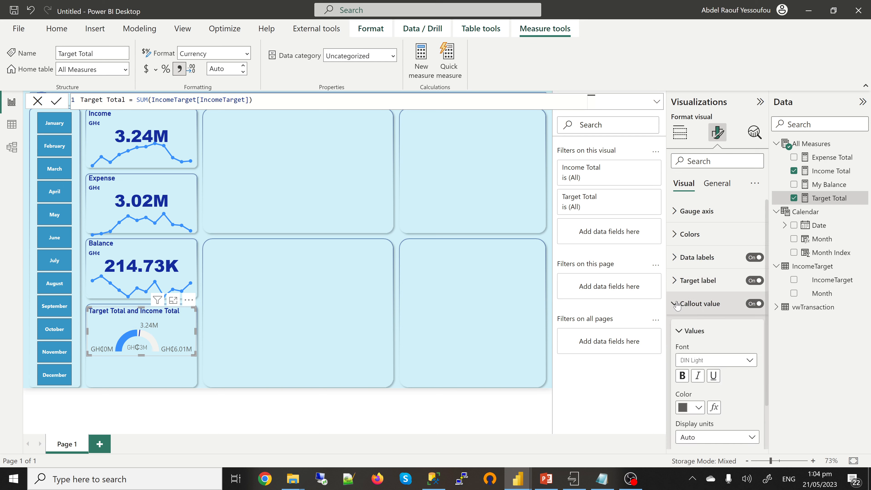
{"action": "left_click", "coordinate": [681, 376]}
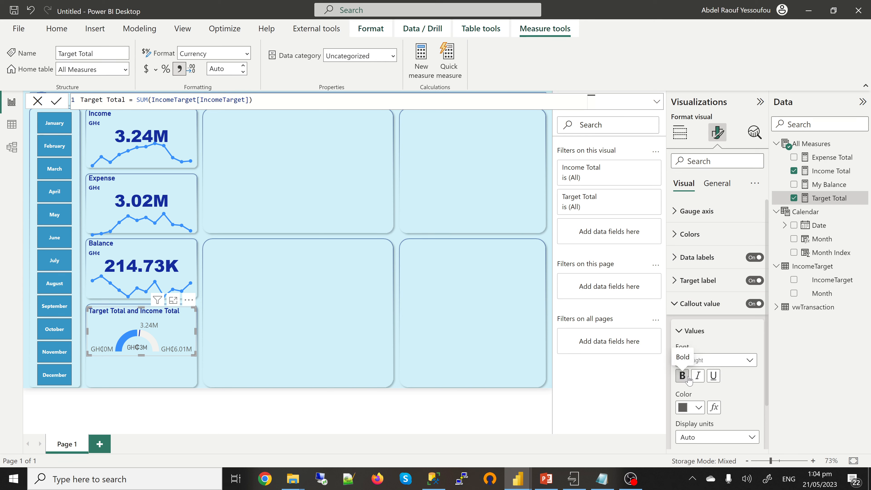
{"action": "left_click", "coordinate": [679, 303]}
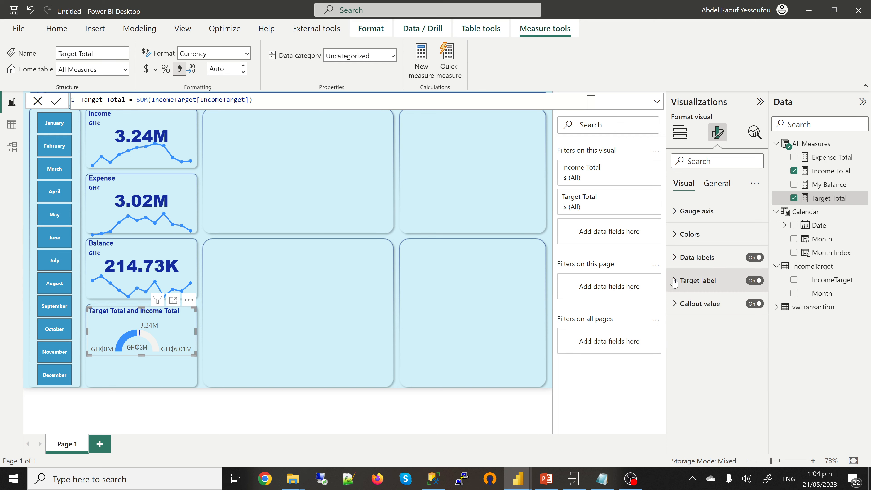
{"action": "left_click", "coordinate": [682, 280]}
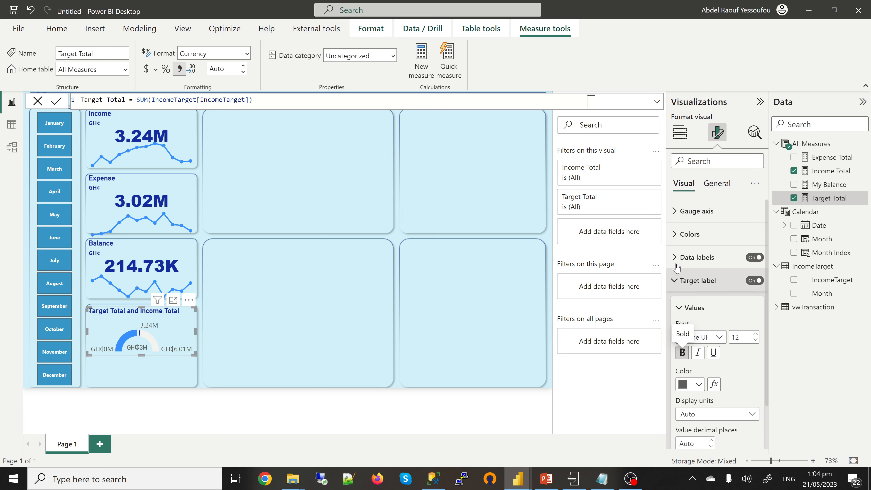
{"action": "left_click", "coordinate": [674, 280]}
- Color the gauge's data labels in the recently used dark blue, trying bold and switching it back off
{"action": "left_click", "coordinate": [686, 257]}
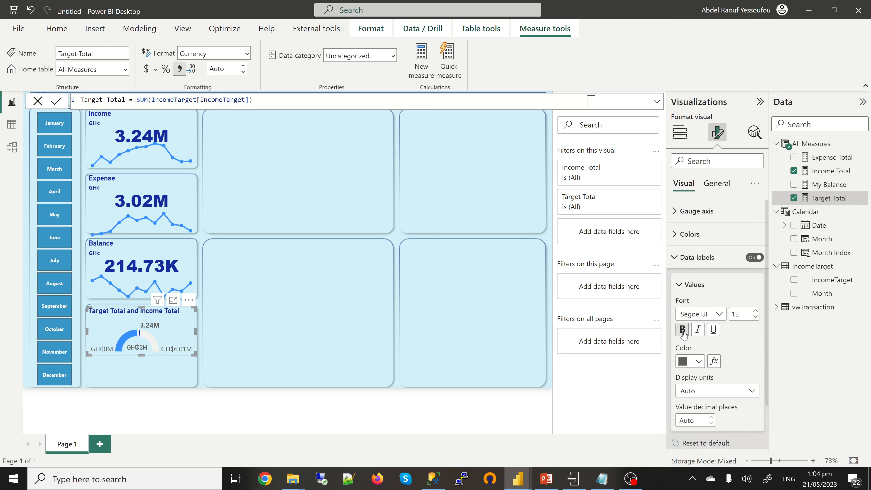
{"action": "left_click", "coordinate": [682, 330]}
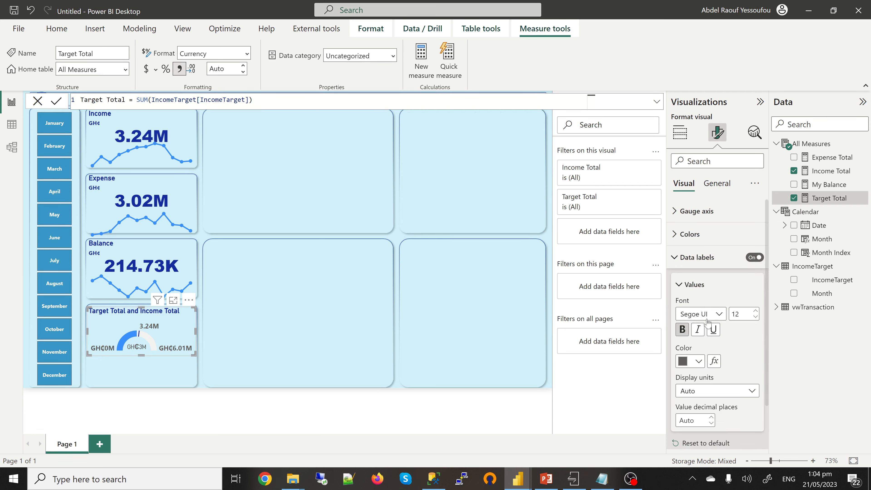
{"action": "left_click", "coordinate": [696, 361]}
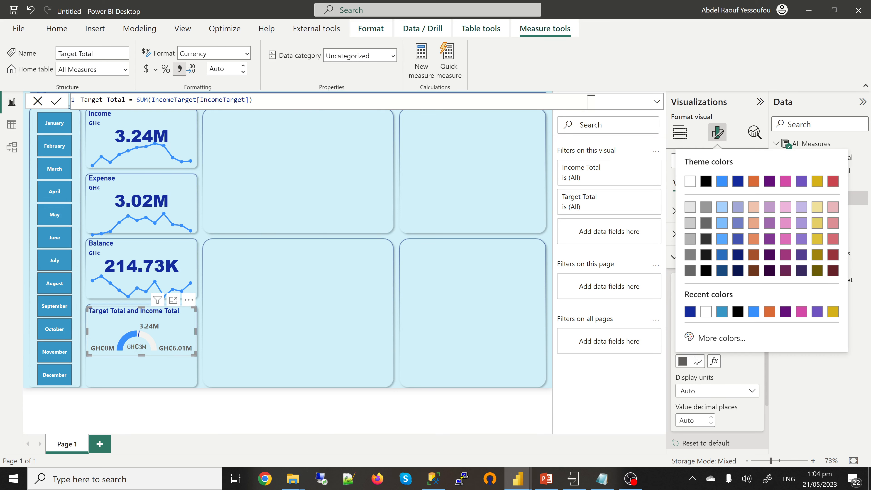
{"action": "left_click", "coordinate": [690, 312]}
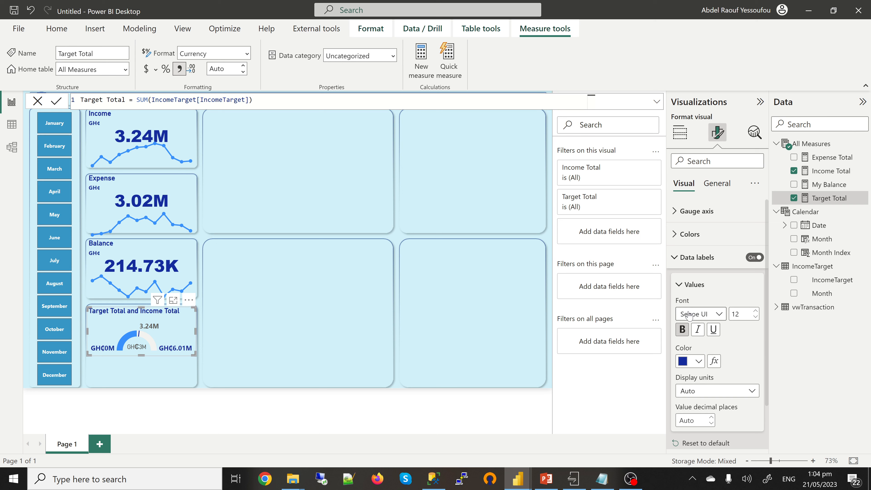
{"action": "left_click", "coordinate": [681, 330]}
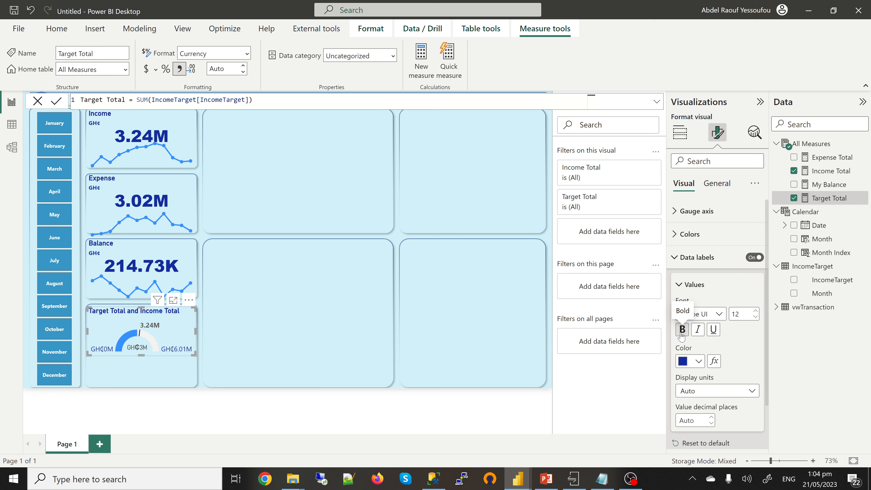
{"action": "left_click", "coordinate": [687, 263]}
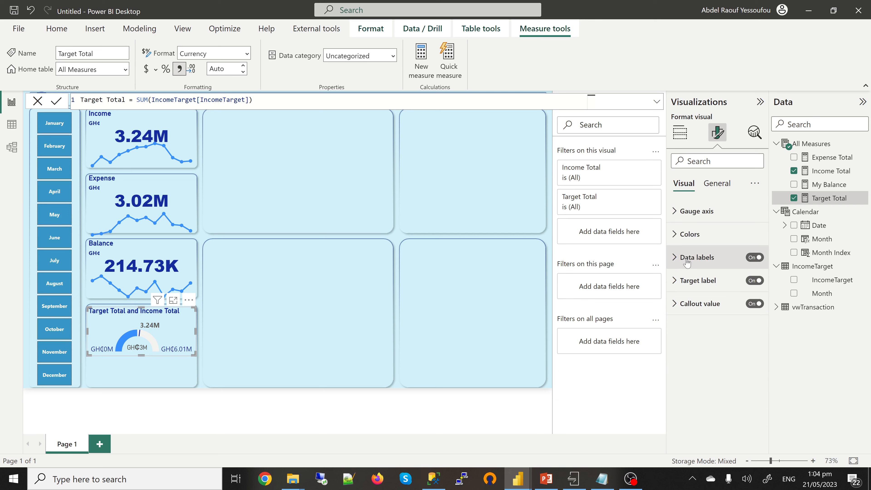
- Open the text formatting settings of the gauge's target label
{"action": "left_click", "coordinate": [683, 283]}
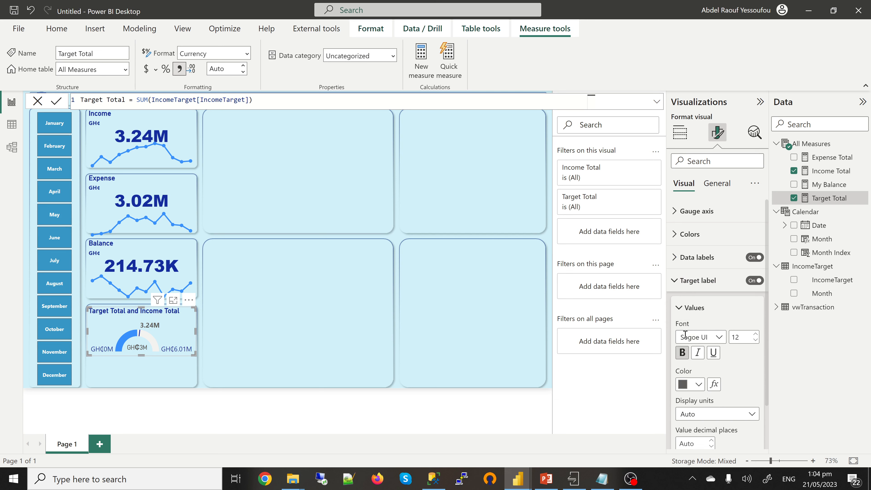
- Change the gauge's target label and callout value text colors to dark blue
{"action": "left_click", "coordinate": [696, 385]}
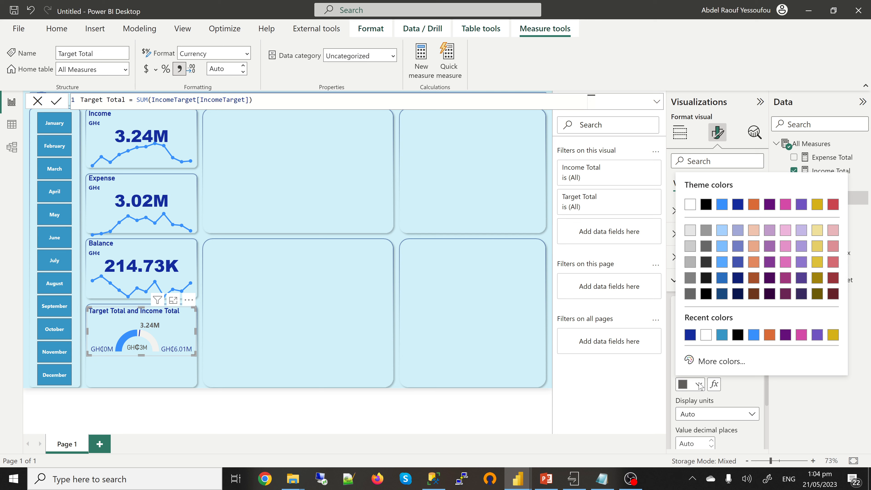
{"action": "left_click", "coordinate": [691, 334]}
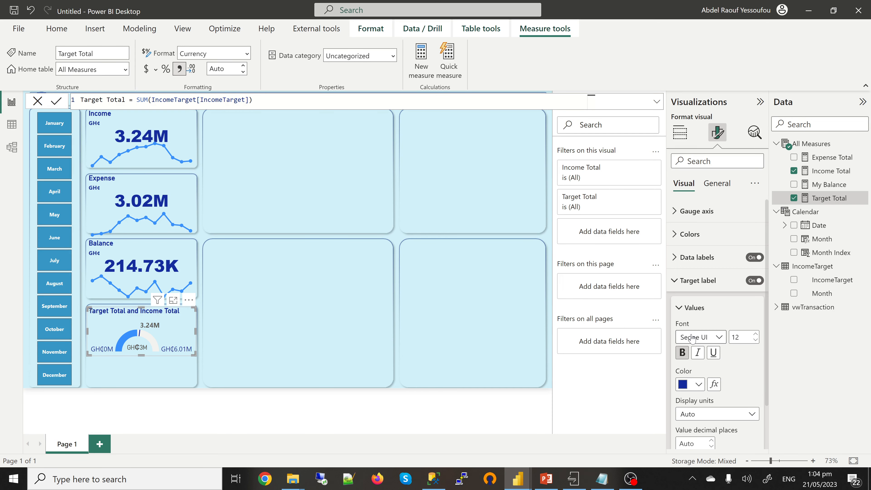
{"action": "left_click", "coordinate": [677, 284]}
{"action": "left_click", "coordinate": [682, 303]}
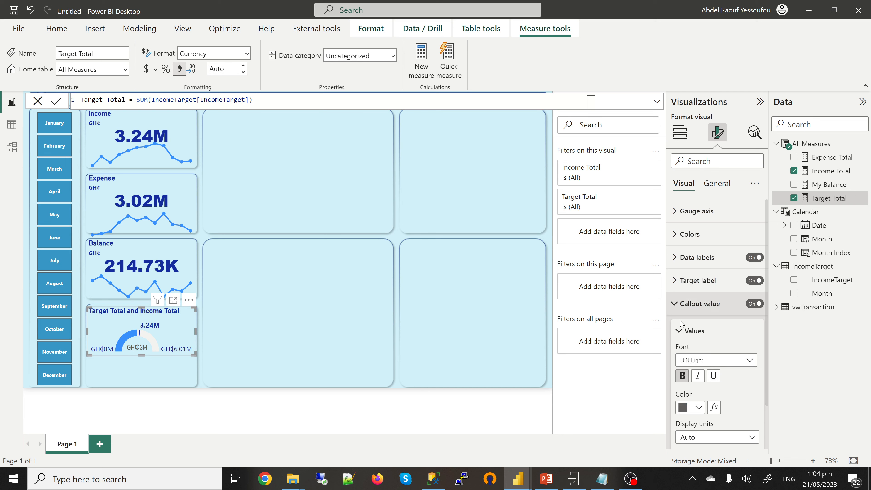
{"action": "left_click", "coordinate": [699, 408]}
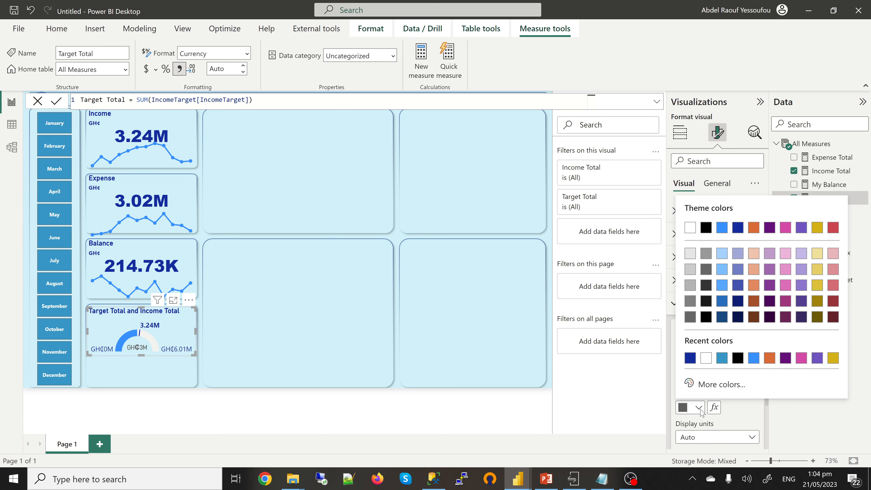
{"action": "left_click", "coordinate": [688, 359]}
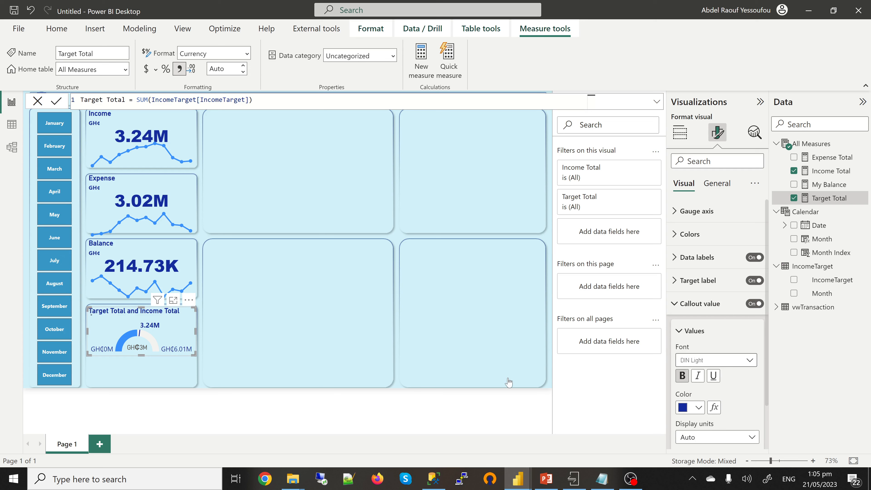
{"action": "left_click", "coordinate": [145, 368]}
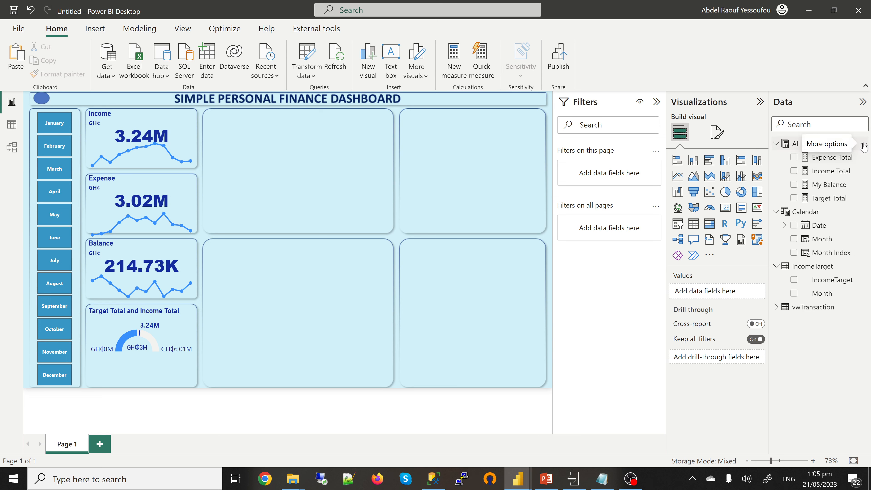
- Create a new measure named "Target outCome" in the All Measures table and expand its formula editor
{"action": "left_click", "coordinate": [863, 145]}
{"action": "left_click", "coordinate": [776, 154]}
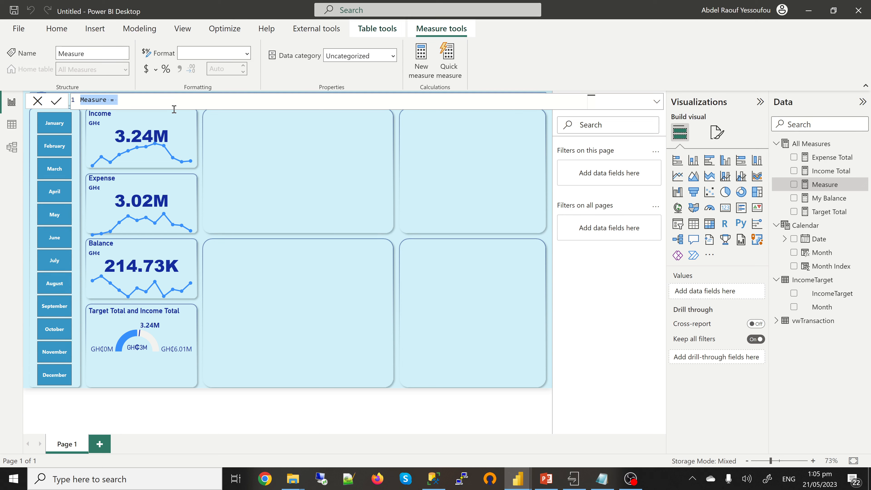
{"action": "type", "text": "tARGET"}
{"action": "key", "text": "BackSpace"}
{"action": "key", "text": "BackSpace"}
{"action": "key", "text": "BackSpace"}
{"action": "key", "text": "BackSpace"}
{"action": "key", "text": "BackSpace"}
{"action": "key", "text": "BackSpace"}
{"action": "type", "text": "Target outCome"}
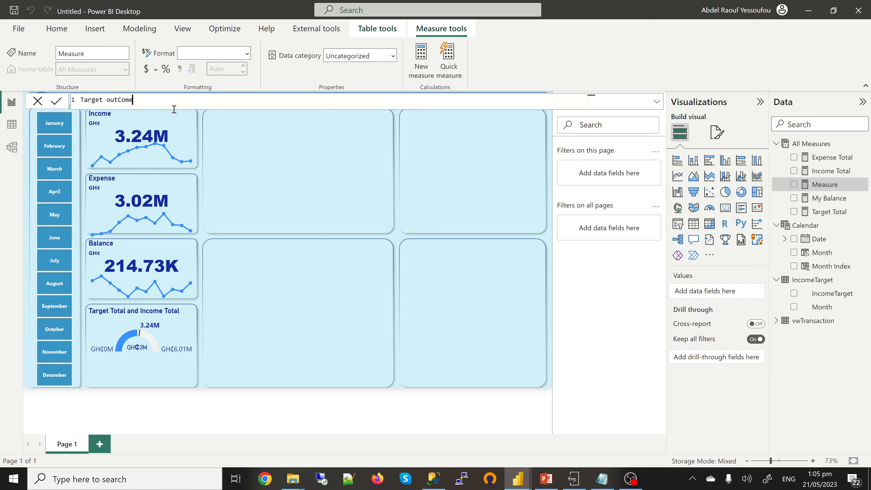
{"action": "type", "text": " ="}
{"action": "left_click", "coordinate": [657, 102]}
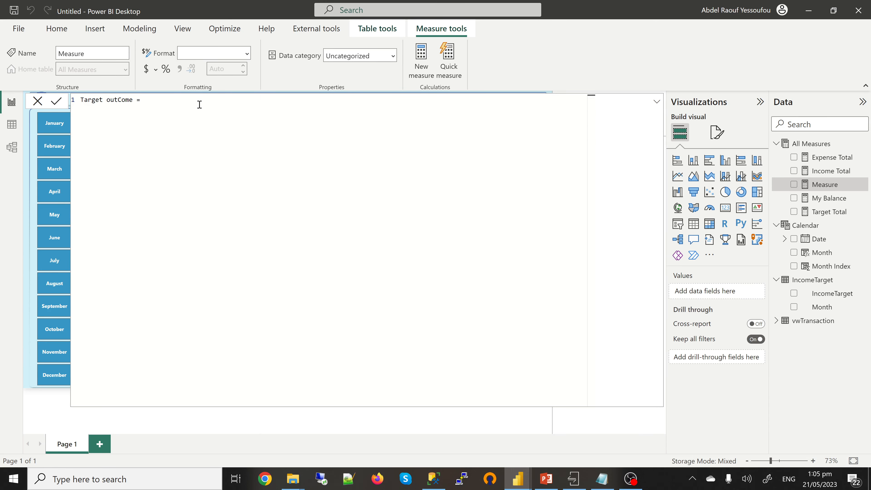
- Define a variable myDiff in the measure as [Income Total] - [Target Total]
{"action": "key", "text": "shift+Return"}
{"action": "key", "text": "Tab"}
{"action": "type", "text": "VAR myDiff = [t"}
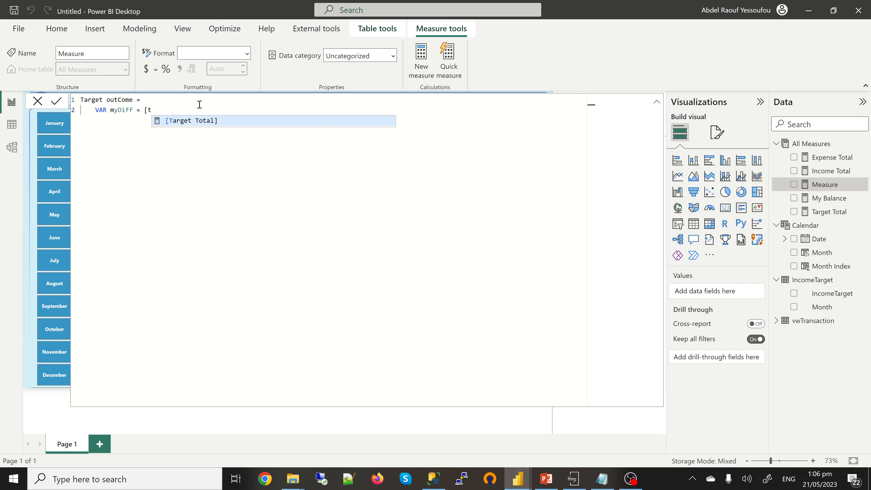
{"action": "key", "text": "BackSpace"}
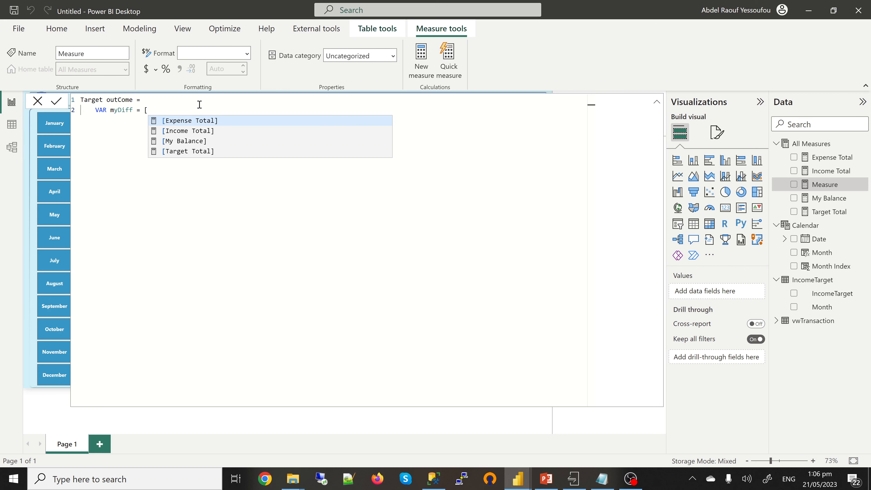
{"action": "key", "text": "Down"}
{"action": "key", "text": "Tab"}
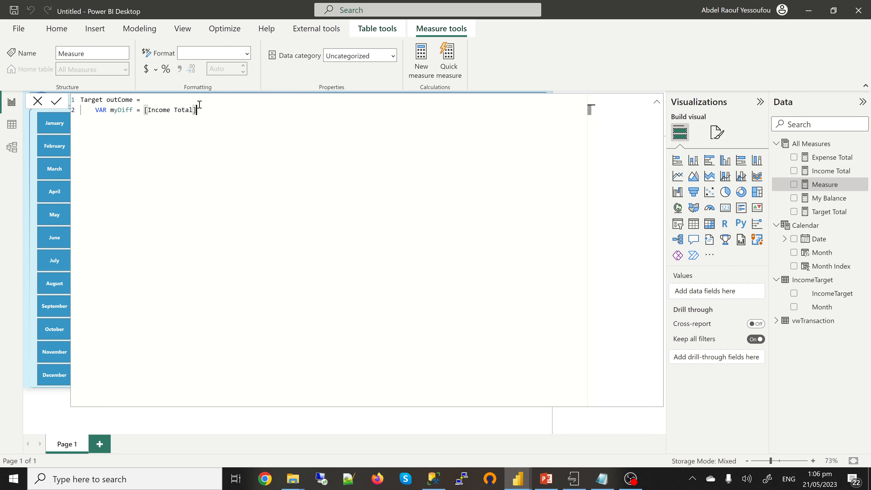
{"action": "type", "text": "-"}
{"action": "type", "text": "[targ"}
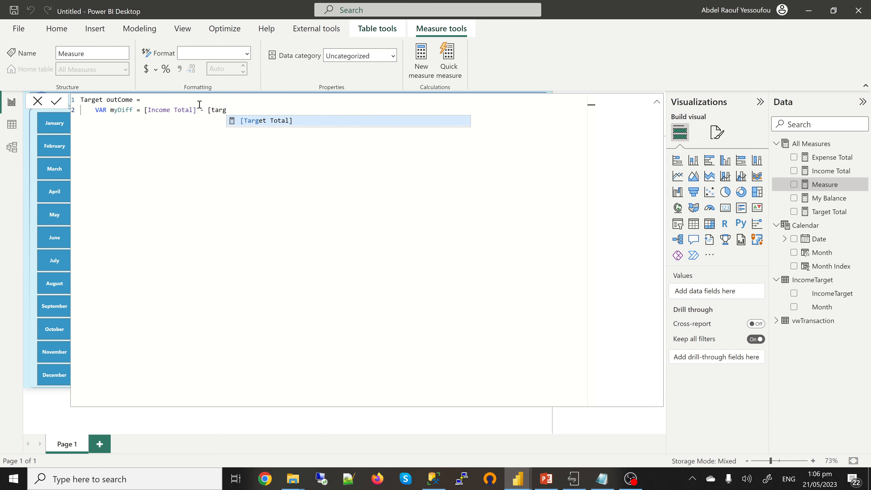
{"action": "key", "text": "Tab"}
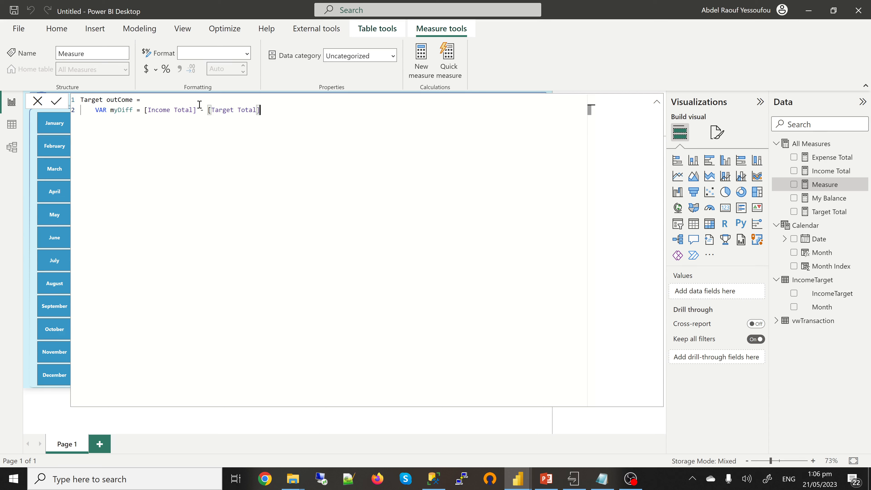
- Declare a second variable named mySelectedMonth on the line below myDiff
{"action": "key", "text": "Return"}
{"action": "type", "text": "va"}
{"action": "key", "text": "BackSpace"}
{"action": "key", "text": "BackSpace"}
{"action": "type", "text": "VAR"}
{"action": "type", "text": " selectedMon"}
{"action": "key", "text": "BackSpace"}
{"action": "key", "text": "BackSpace"}
{"action": "key", "text": "BackSpace"}
{"action": "key", "text": "BackSpace"}
{"action": "key", "text": "BackSpace"}
{"action": "key", "text": "BackSpace"}
{"action": "key", "text": "BackSpace"}
{"action": "key", "text": "BackSpace"}
{"action": "key", "text": "BackSpace"}
{"action": "key", "text": "BackSpace"}
{"action": "type", "text": "mySelectedMonth = "}
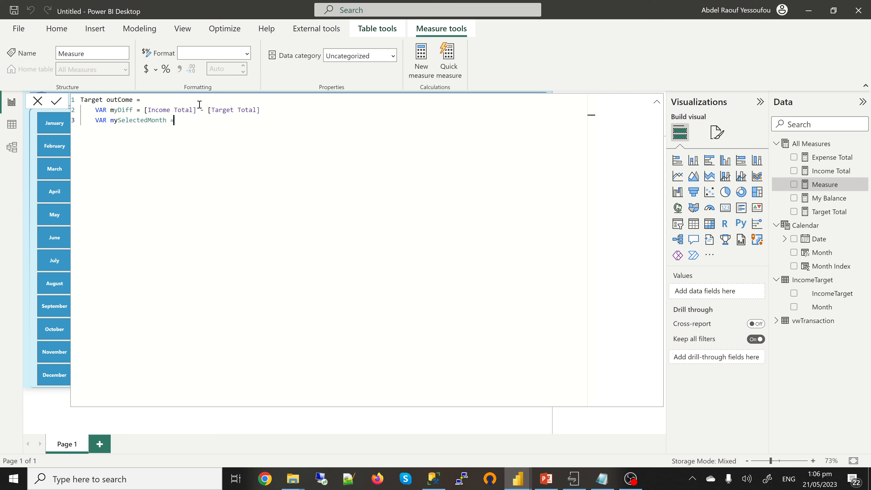
- Assign SELECTEDVALUE('Calendar'[Month]) to the mySelectedMonth variable
{"action": "type", "text": "sele"}
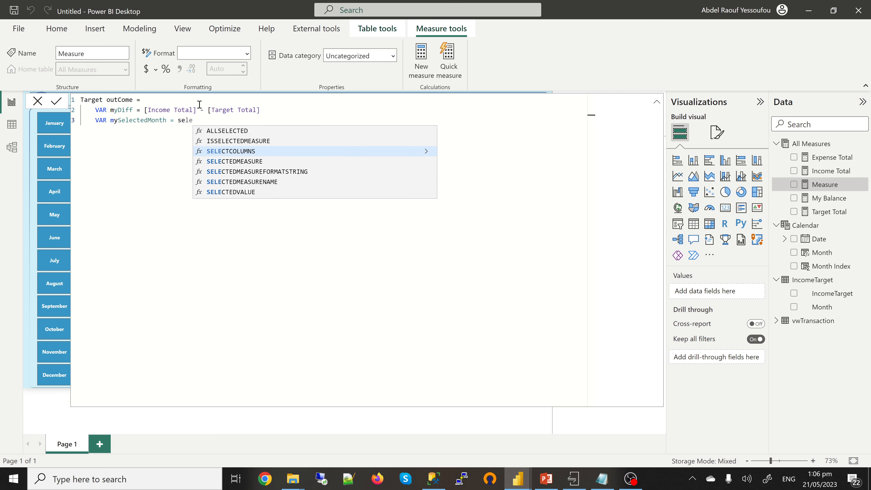
{"action": "key", "text": "Down"}
{"action": "key", "text": "Down"}
{"action": "key", "text": "Down"}
{"action": "key", "text": "Down"}
{"action": "key", "text": "Tab"}
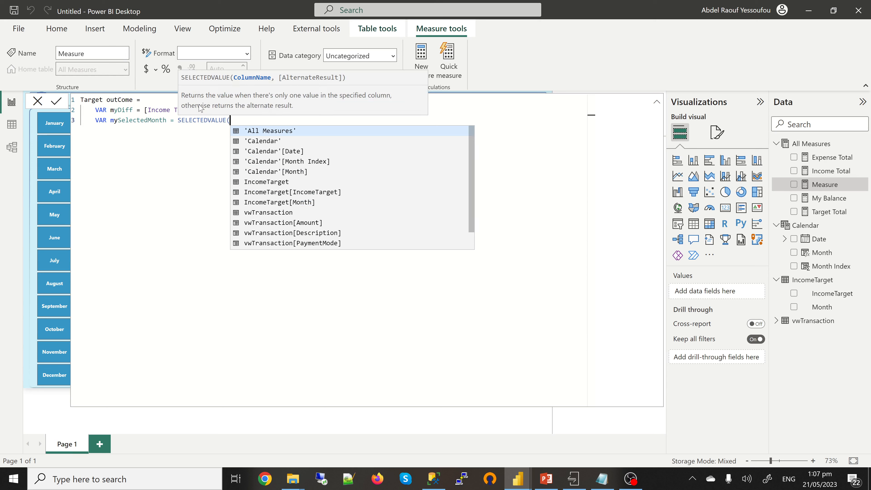
{"action": "type", "text": "mon"}
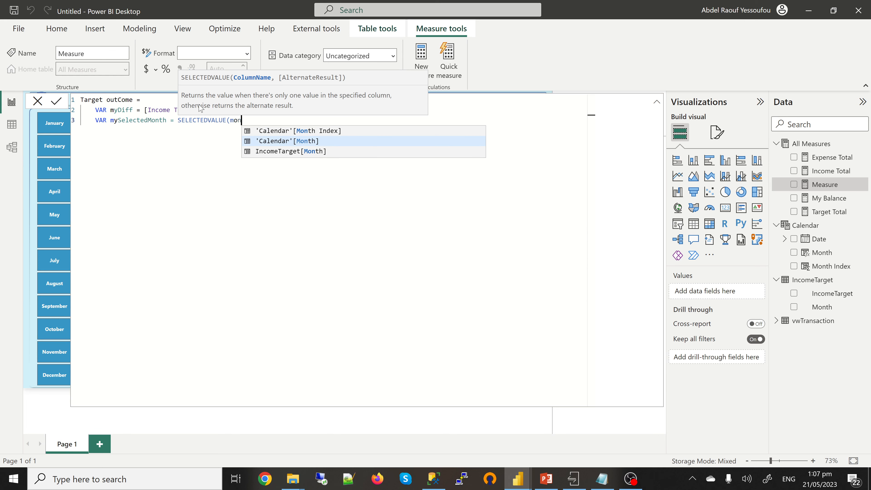
{"action": "key", "text": "Tab"}
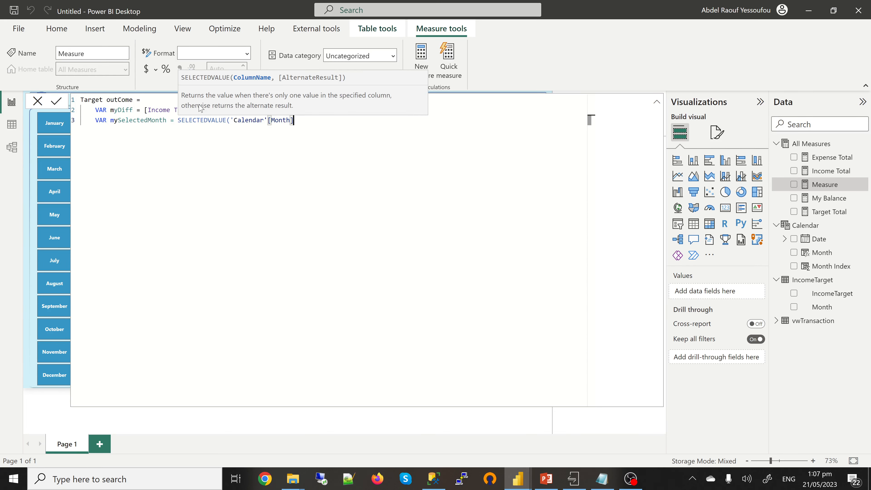
{"action": "type", "text": ")"}
- Add a RETURN statement below the variables, separated by a blank line
{"action": "key", "text": "shift+Return"}
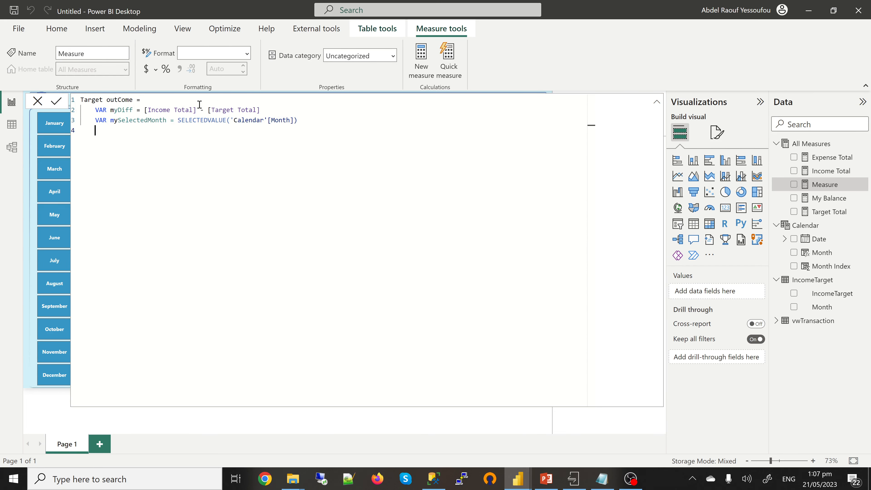
{"action": "key", "text": "shift+Return"}
{"action": "type", "text": "RETURN"}
{"action": "key", "text": "Return"}
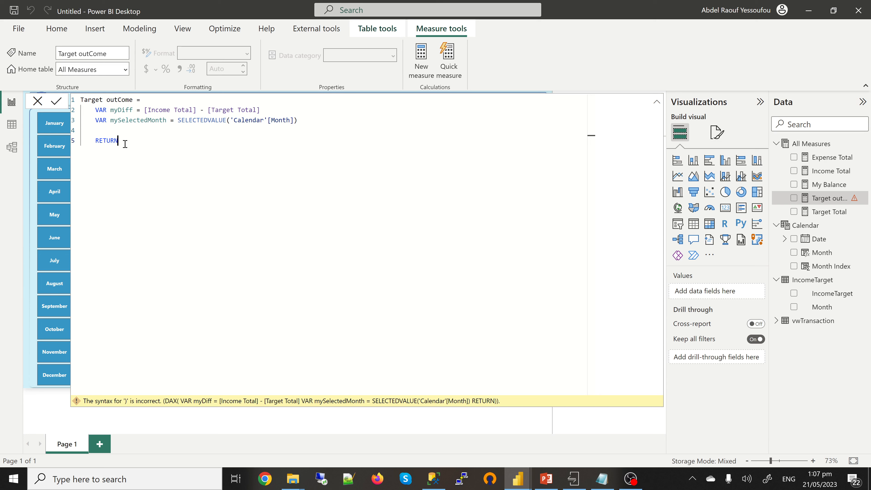
- Start an indented IF expression under RETURN with the condition myDiff>1
{"action": "key", "text": "shift+Return"}
{"action": "key", "text": "Tab"}
{"action": "type", "text": "IF("}
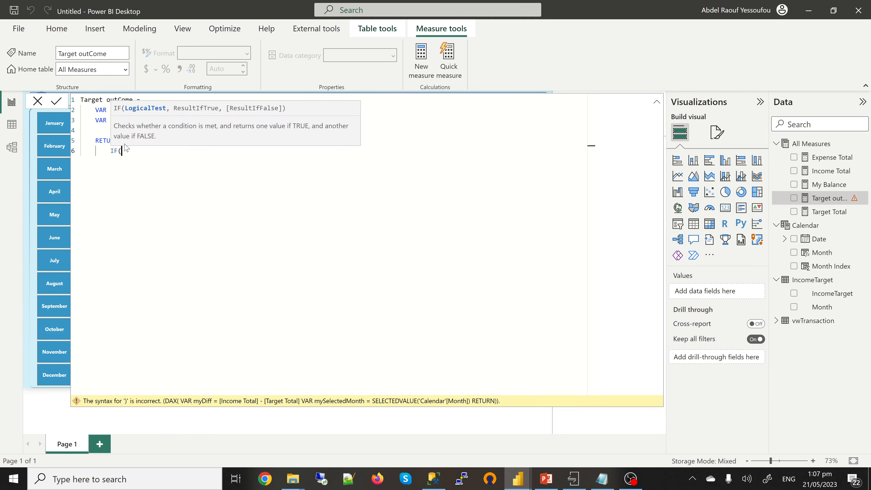
{"action": "type", "text": "My"}
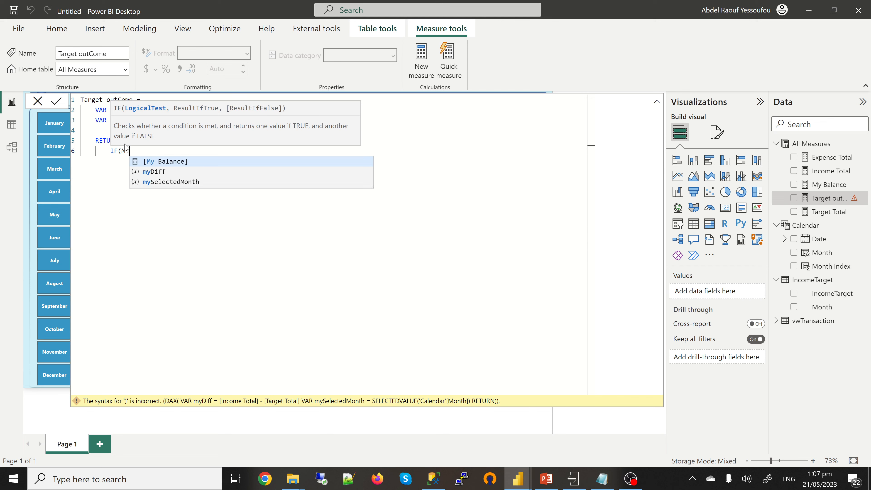
{"action": "key", "text": "Down"}
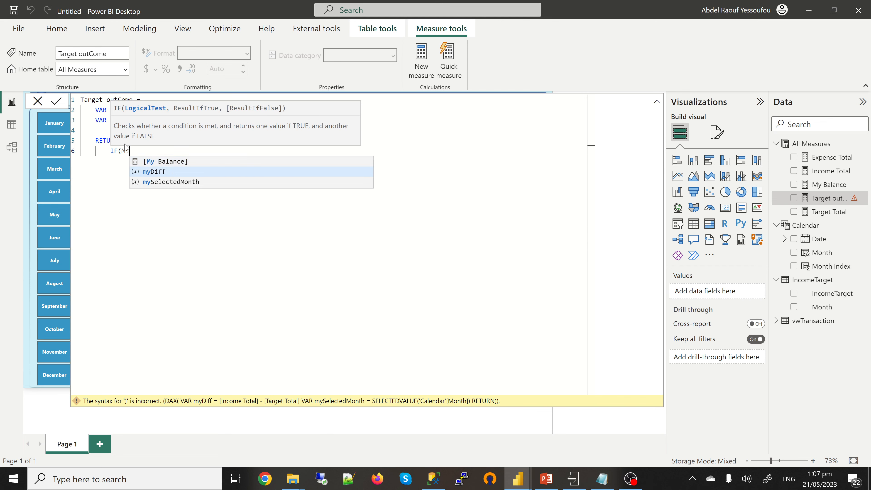
{"action": "key", "text": "Tab"}
{"action": "type", "text": ">"}
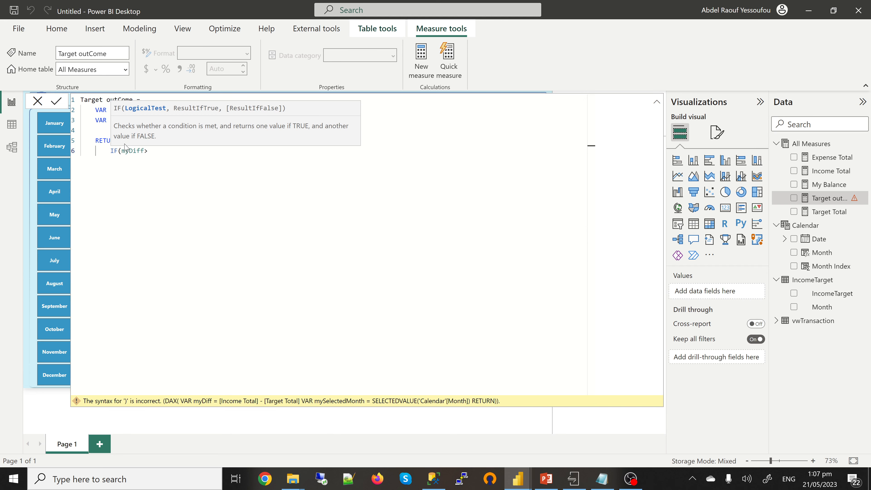
{"action": "type", "text": "1"}
{"action": "type", "text": ","}
- Set the IF's true result to "Well done. U have reached your target by " & myDiff
{"action": "type", "text": " \"\""}
{"action": "type", "text": "wE"}
{"action": "key", "text": "BackSpace"}
{"action": "key", "text": "BackSpace"}
{"action": "type", "text": "We"}
{"action": "type", "text": "ll done"}
{"action": "type", "text": ". "}
{"action": "type", "text": "U have re"}
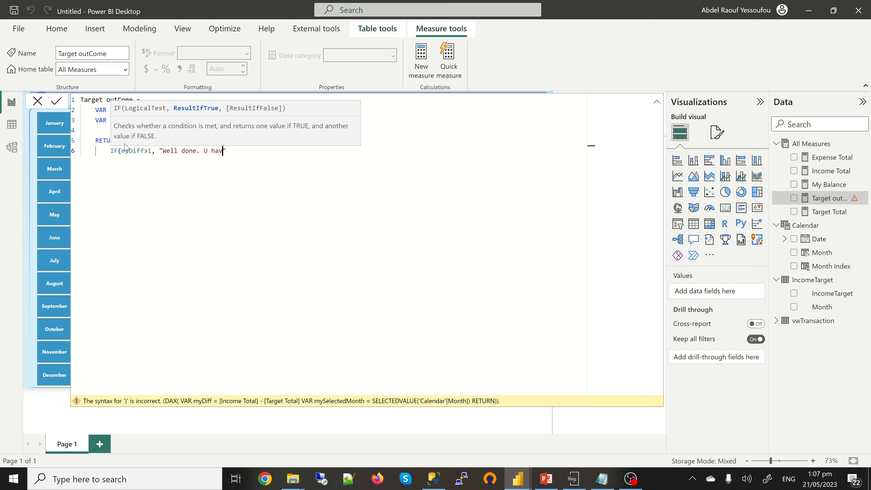
{"action": "type", "text": "ad"}
{"action": "type", "text": "hed "}
{"action": "type", "text": "your t"}
{"action": "type", "text": "arget "}
{"action": "type", "text": "by "}
{"action": "type", "text": "& "}
{"action": "type", "text": "di"}
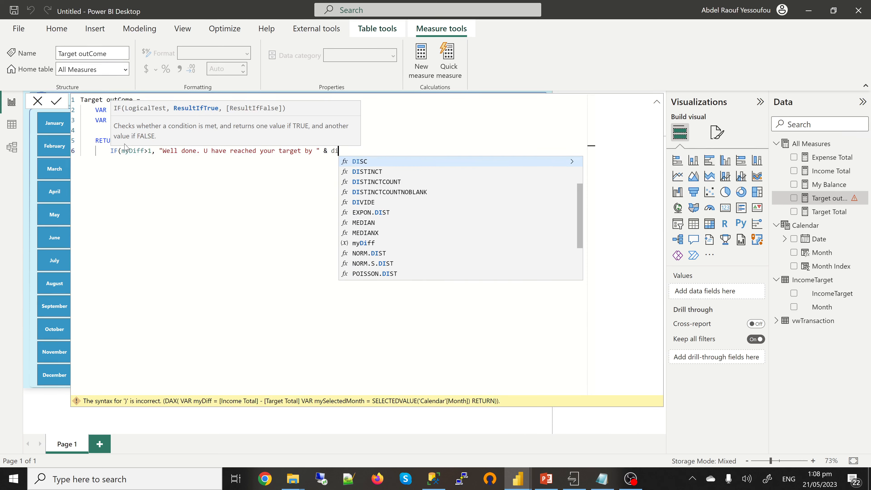
{"action": "key", "text": "BackSpace"}
{"action": "key", "text": "BackSpace"}
{"action": "type", "text": "my"}
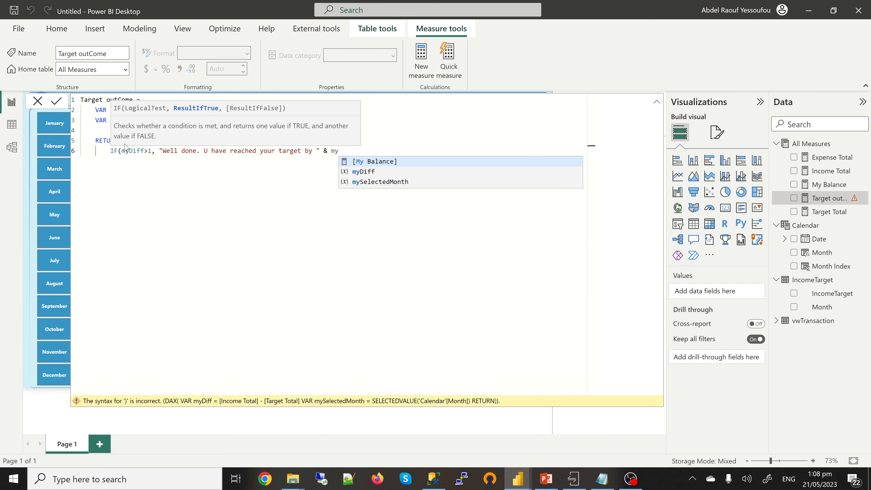
{"action": "key", "text": "Down"}
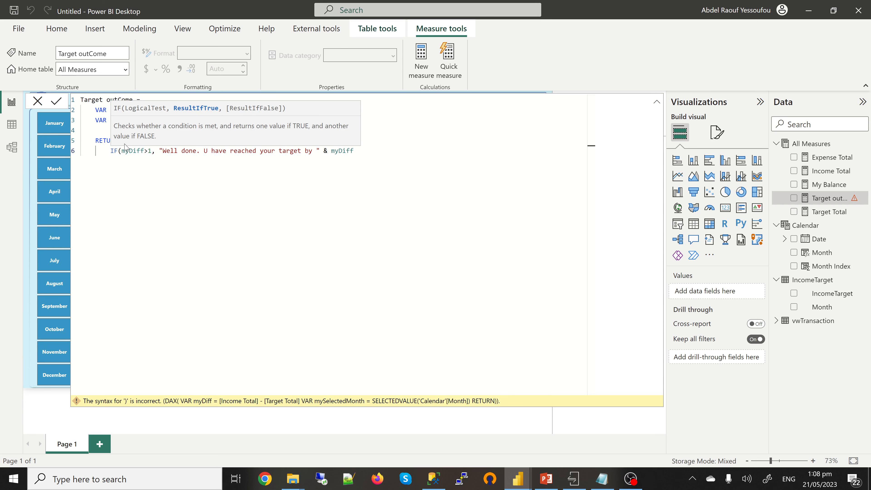
- Set the IF's false result to "Sorry, you could not reach your target by " & myDiff, and commit the measure
{"action": "type", "text": ","}
{"action": "type", "text": " \""}
{"action": "type", "text": "Sorry"}
{"action": "type", "text": ", you could "}
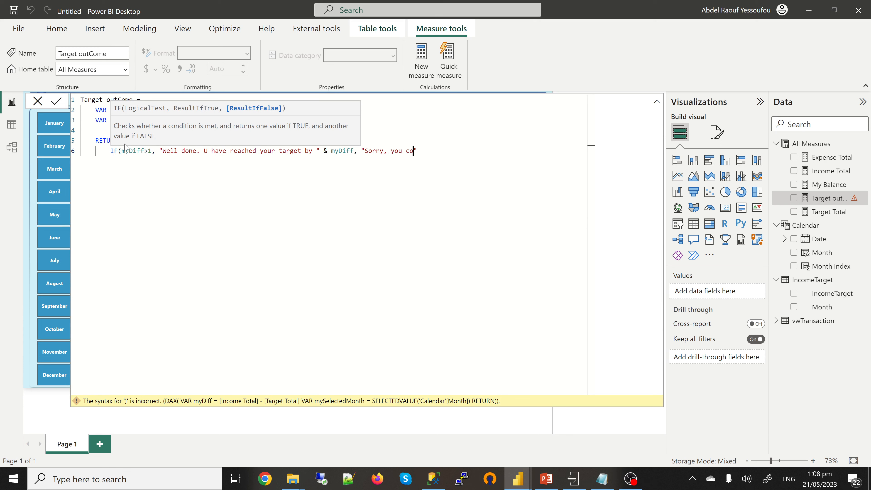
{"action": "type", "text": "not reach your target by"}
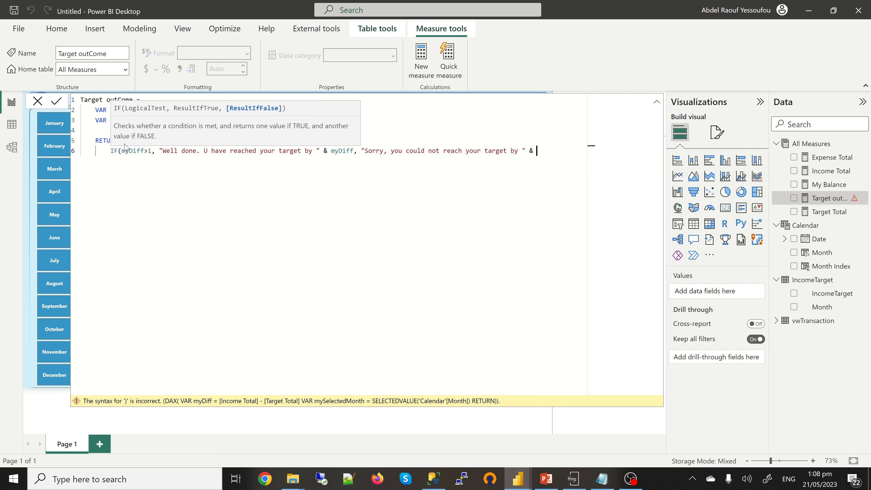
{"action": "type", "text": "my"}
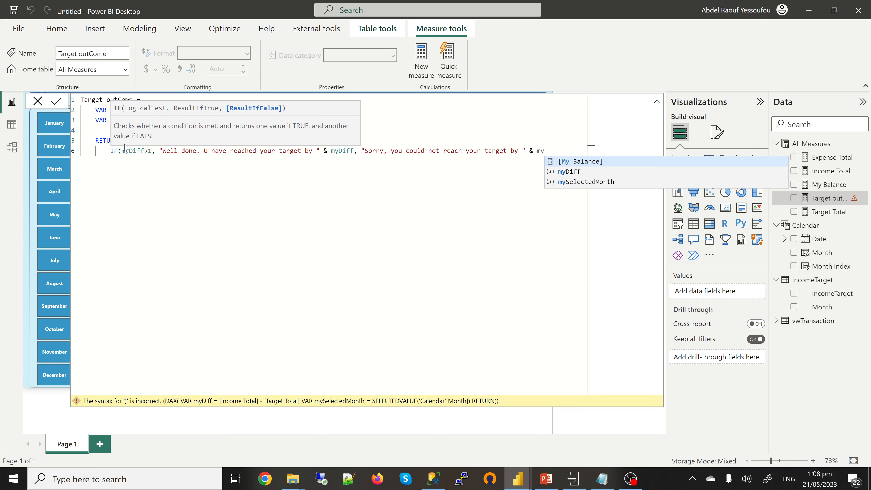
{"action": "key", "text": "Down"}
{"action": "key", "text": "Tab"}
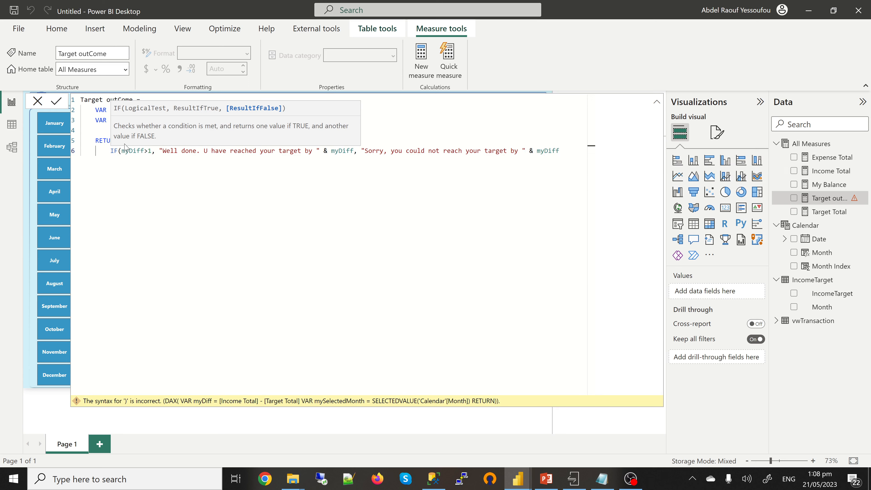
{"action": "type", "text": ")"}
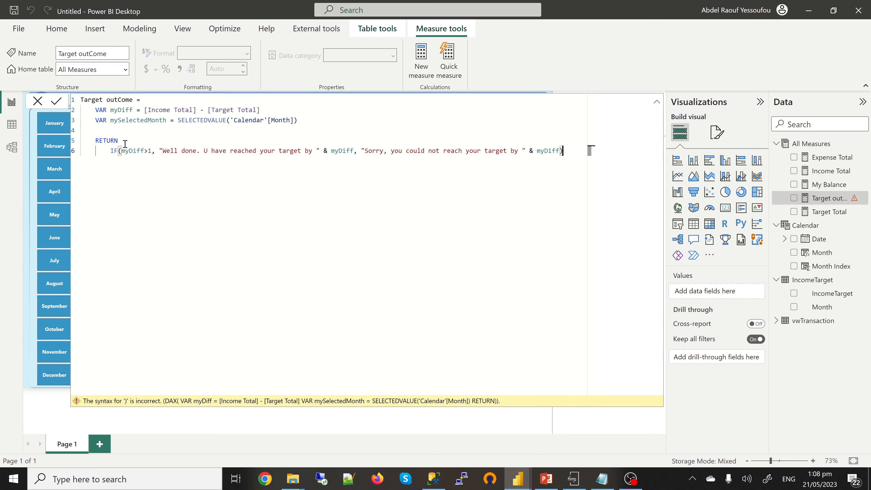
{"action": "key", "text": "Return"}
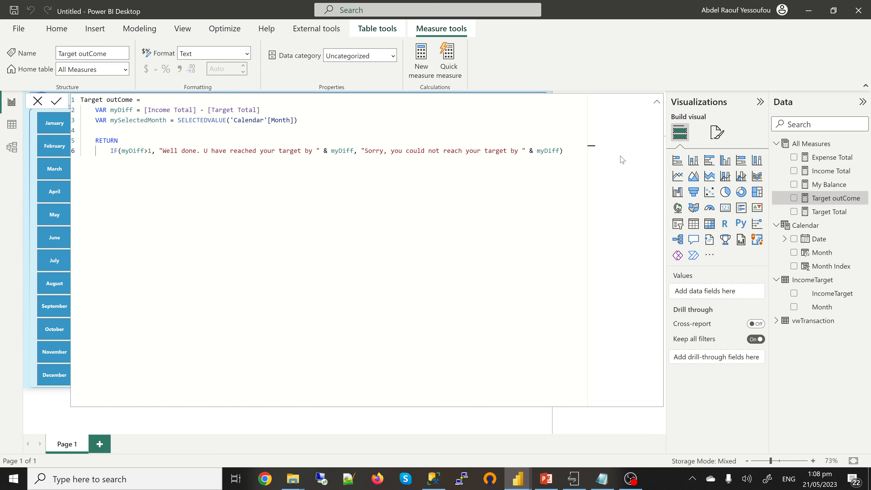
- Add a card visual showing the Target outCome measure and reduce its height to fit a narrow strip
{"action": "left_click", "coordinate": [657, 103]}
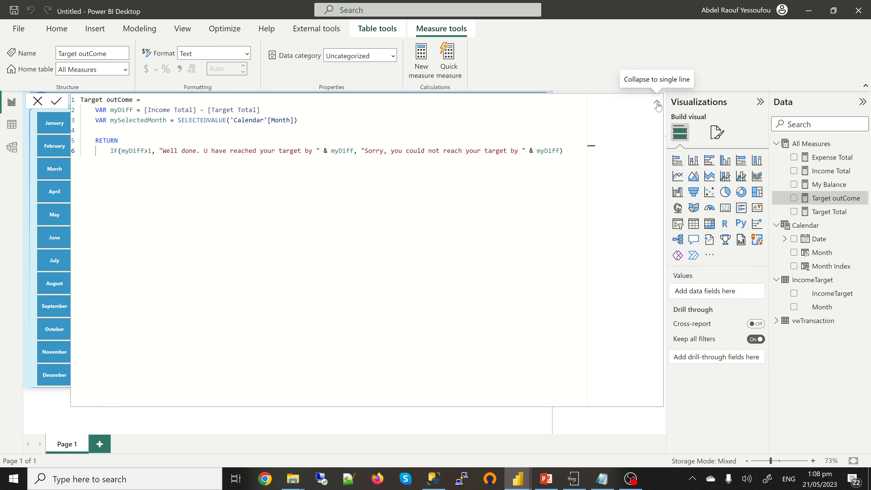
{"action": "left_click", "coordinate": [657, 103]}
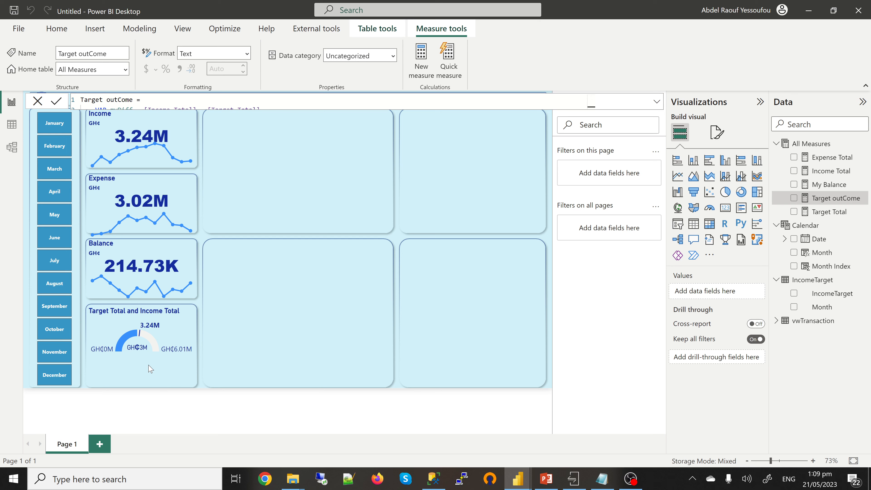
{"action": "left_click", "coordinate": [167, 292]}
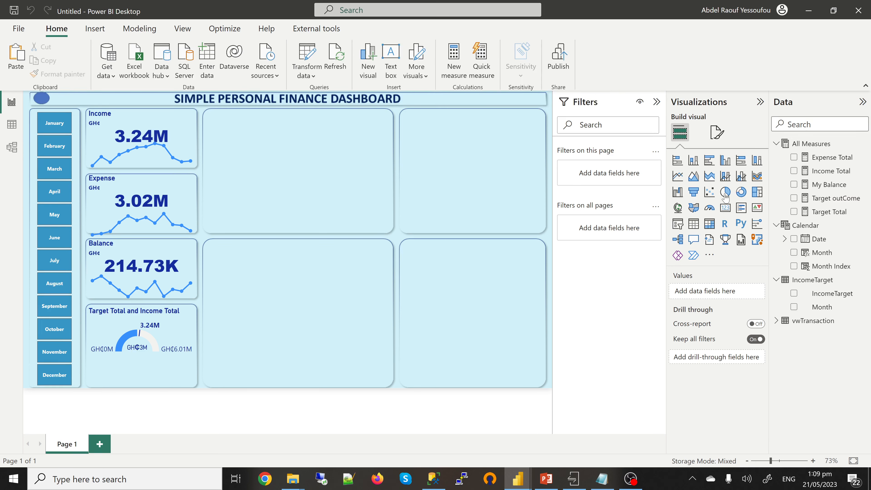
{"action": "left_click", "coordinate": [726, 208]}
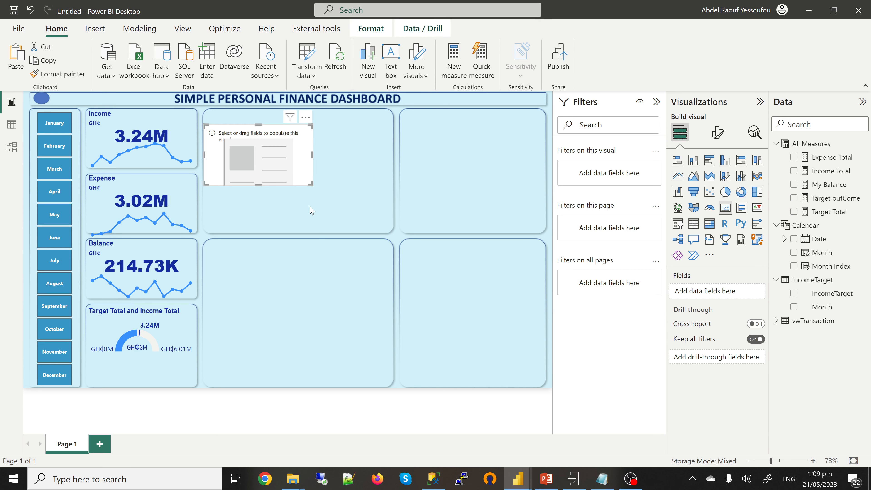
{"action": "left_click", "coordinate": [794, 198]}
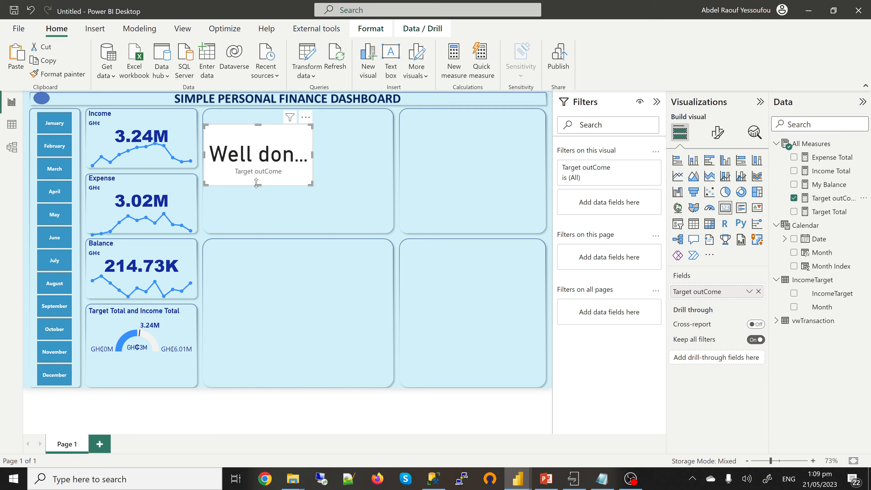
{"action": "left_click_drag", "start_coordinate": [256, 183], "coordinate": [258, 155]}
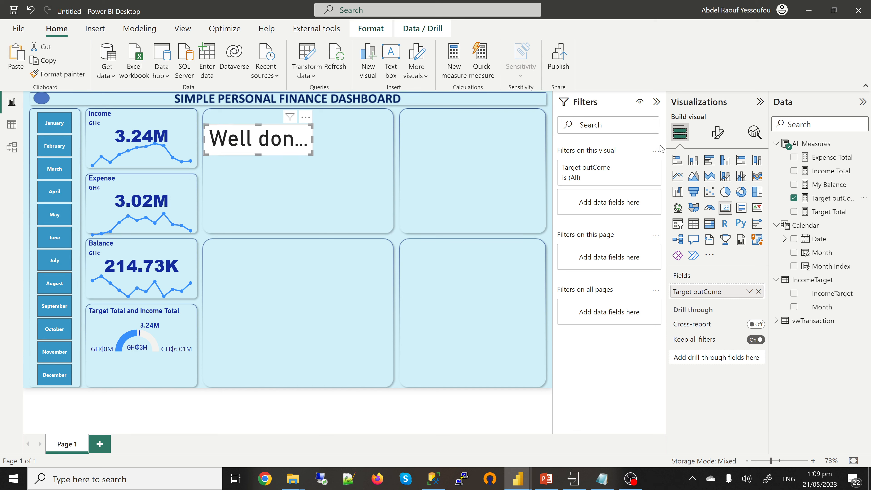
- Turn off the card's category label and set its callout value font size to 15
{"action": "left_click", "coordinate": [717, 132]}
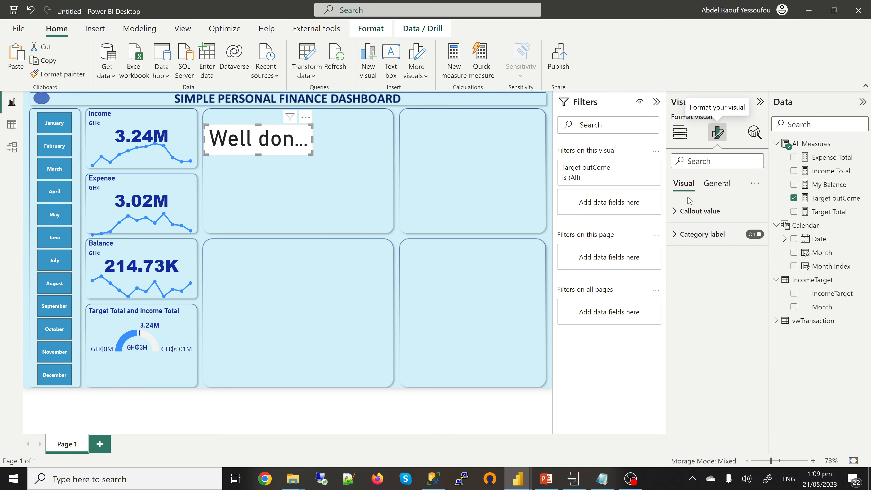
{"action": "left_click", "coordinate": [755, 234]}
{"action": "left_click", "coordinate": [675, 212]}
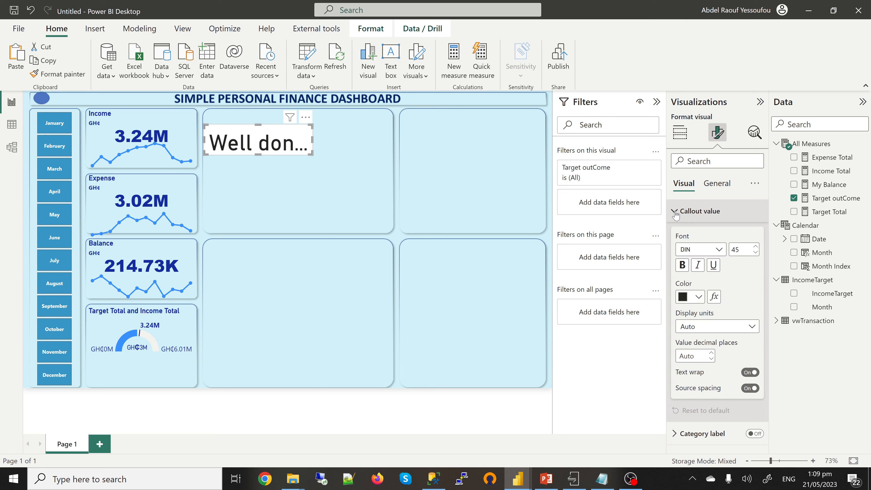
{"action": "left_click", "coordinate": [735, 250]}
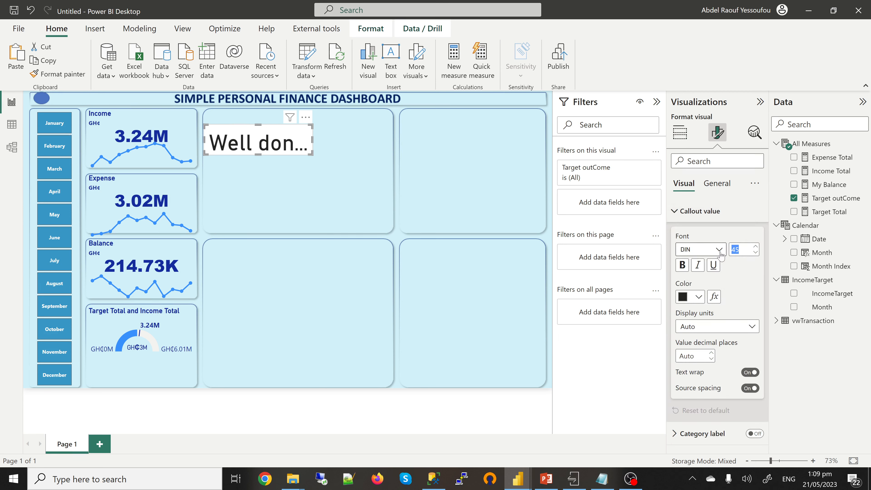
{"action": "type", "text": "15"}
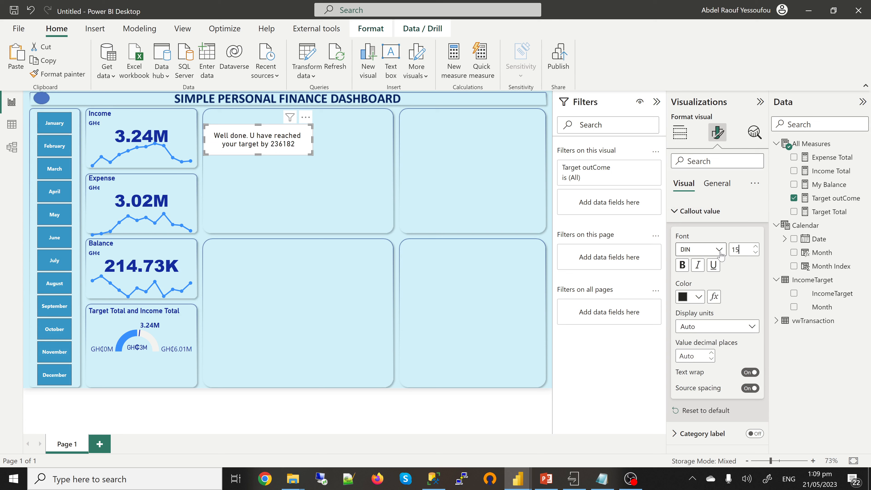
- Set the card's callout value to dark blue, non-bold text
{"action": "left_click", "coordinate": [683, 264]}
{"action": "left_click", "coordinate": [698, 297]}
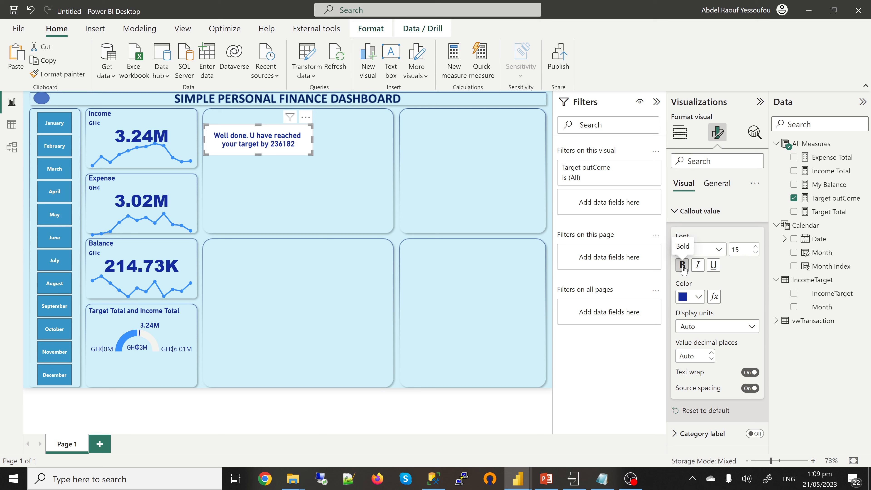
{"action": "left_click", "coordinate": [682, 266]}
- Move the card beneath the gauge inside the Target Total and Income Total tile and turn off its background
{"action": "left_click_drag", "start_coordinate": [276, 144], "coordinate": [156, 371]}
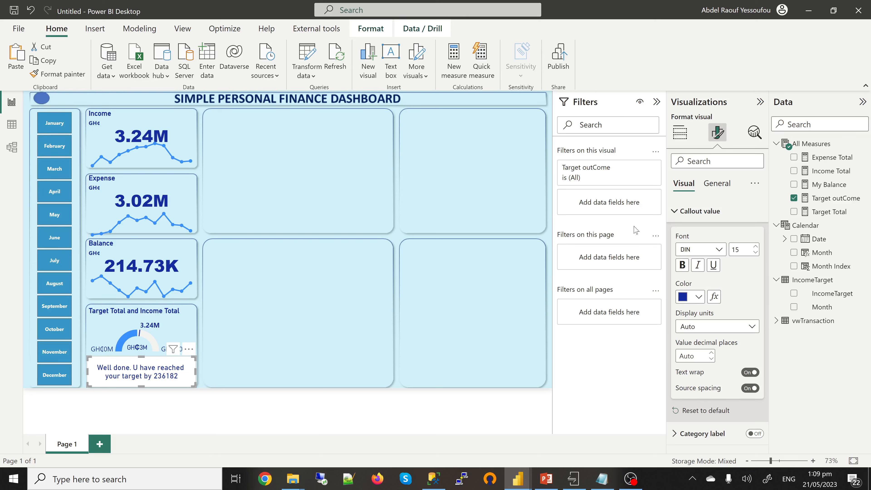
{"action": "left_click", "coordinate": [716, 184]}
{"action": "left_click", "coordinate": [696, 261]}
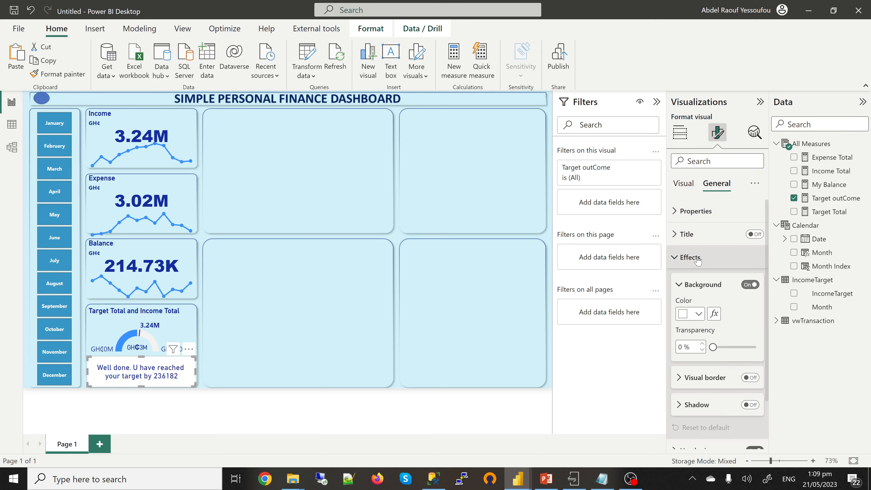
{"action": "left_click", "coordinate": [749, 284]}
{"action": "left_click", "coordinate": [297, 333]}
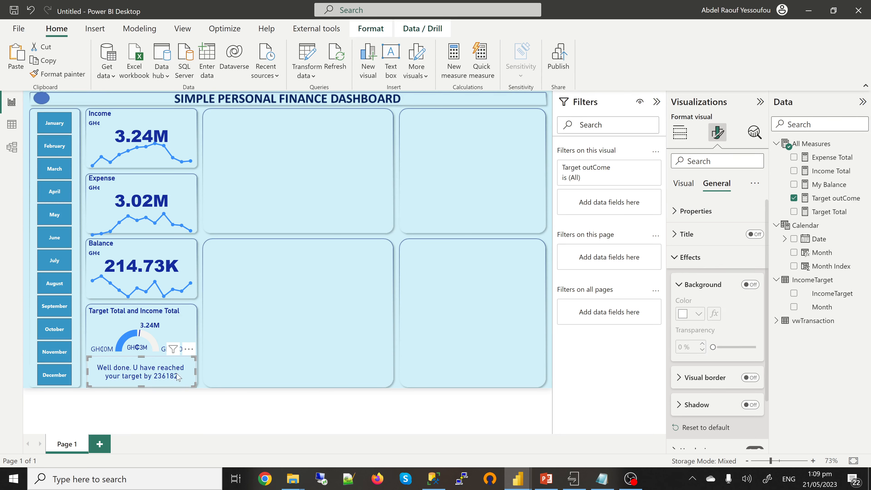
- In the Target outCome measure, replace myDiff in the IF's true result with FORMAT(myDiff,"#,##")
{"action": "left_click", "coordinate": [168, 384]}
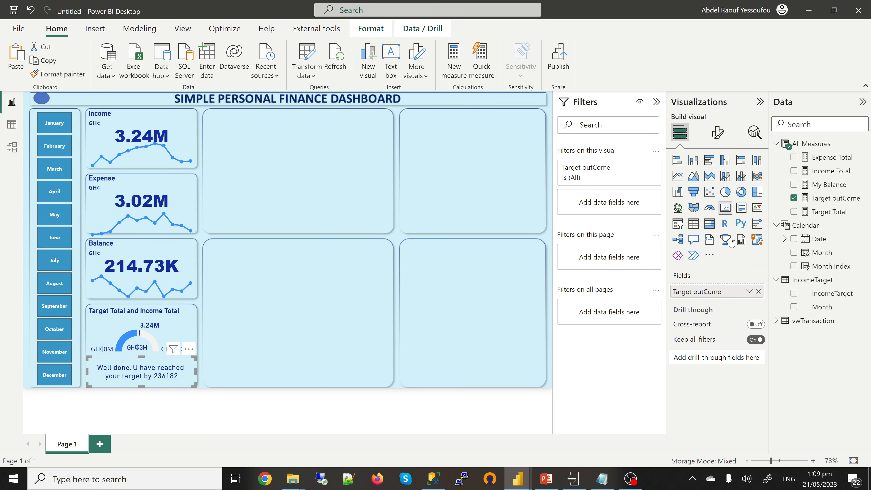
{"action": "left_click", "coordinate": [833, 199]}
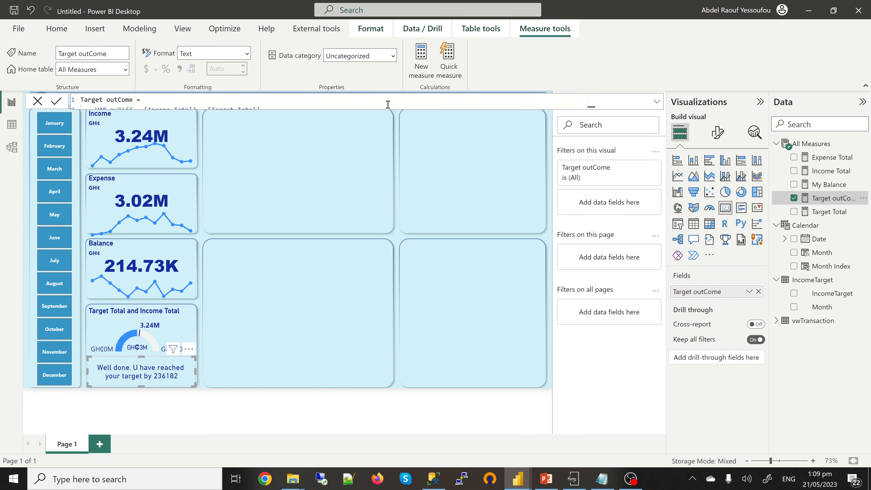
{"action": "left_click", "coordinate": [656, 105]}
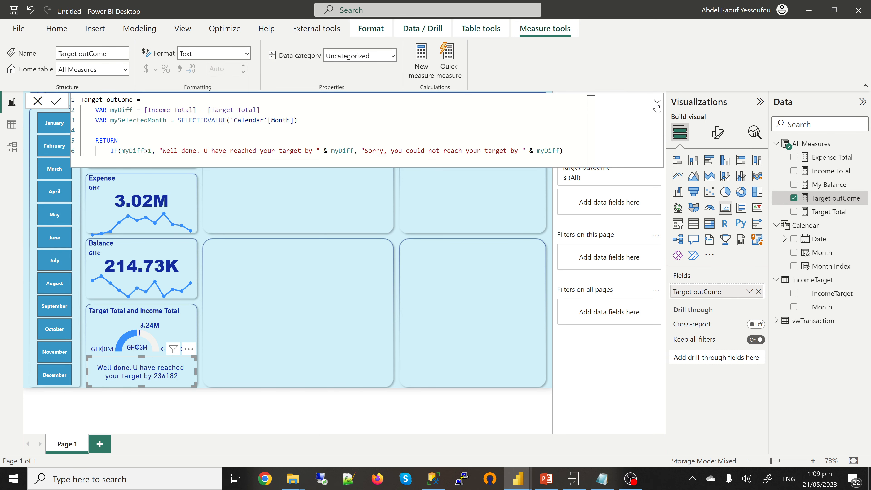
{"action": "left_click", "coordinate": [331, 151]}
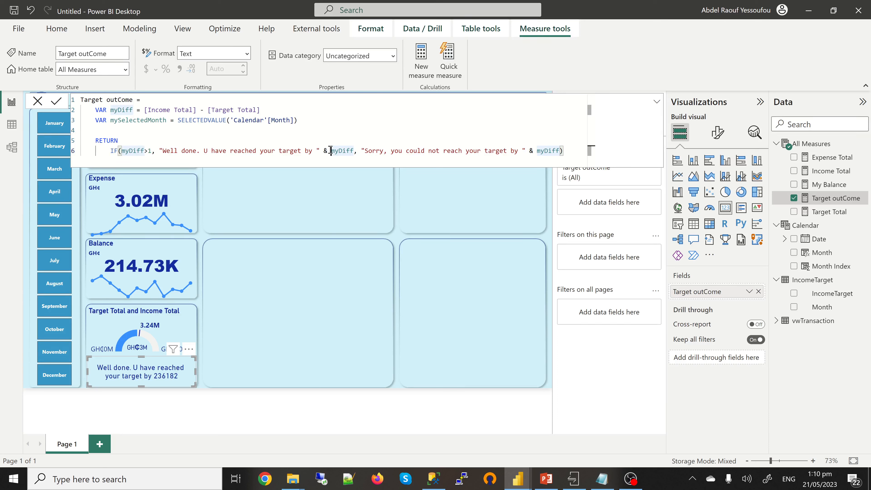
{"action": "type", "text": "FO"}
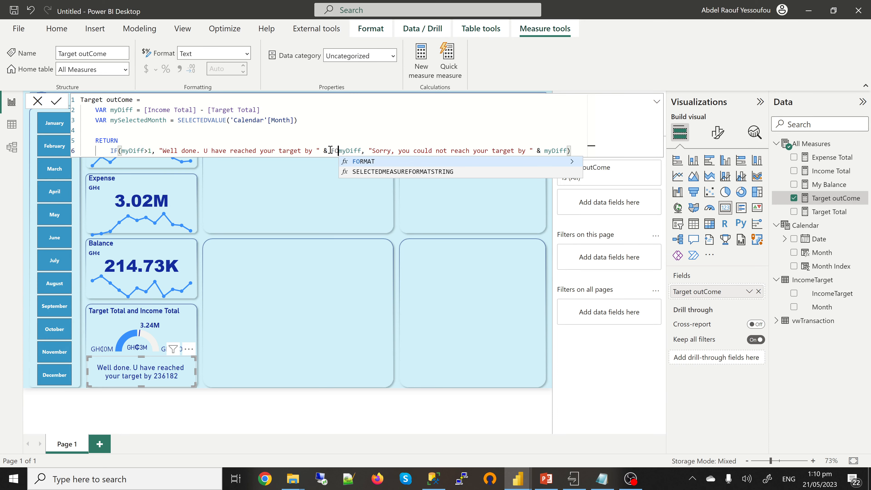
{"action": "key", "text": "Tab"}
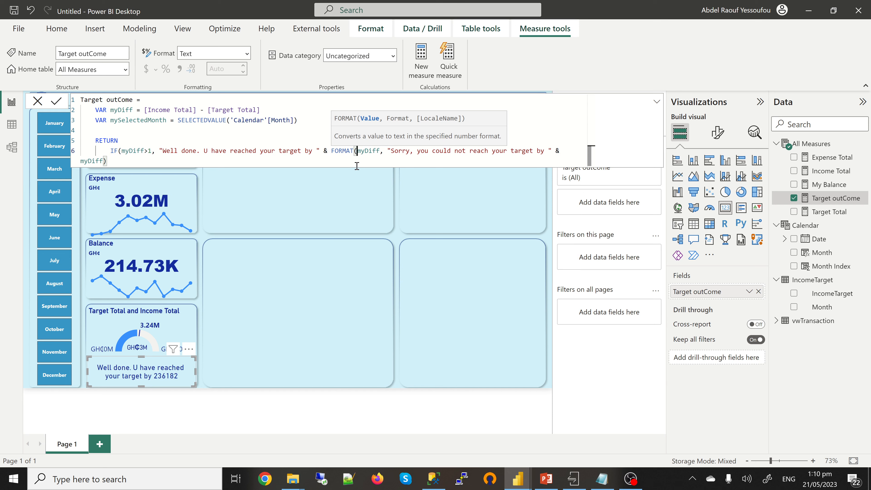
{"action": "left_click", "coordinate": [378, 150]}
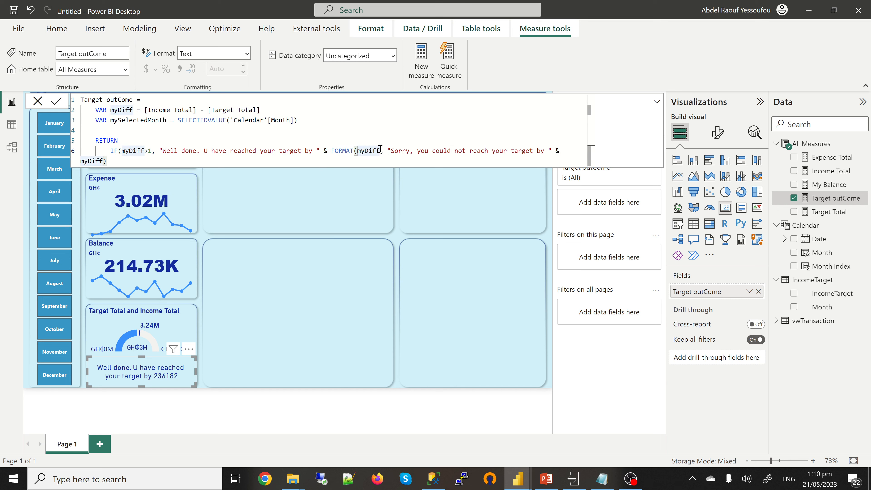
{"action": "type", "text": ",\"\","}
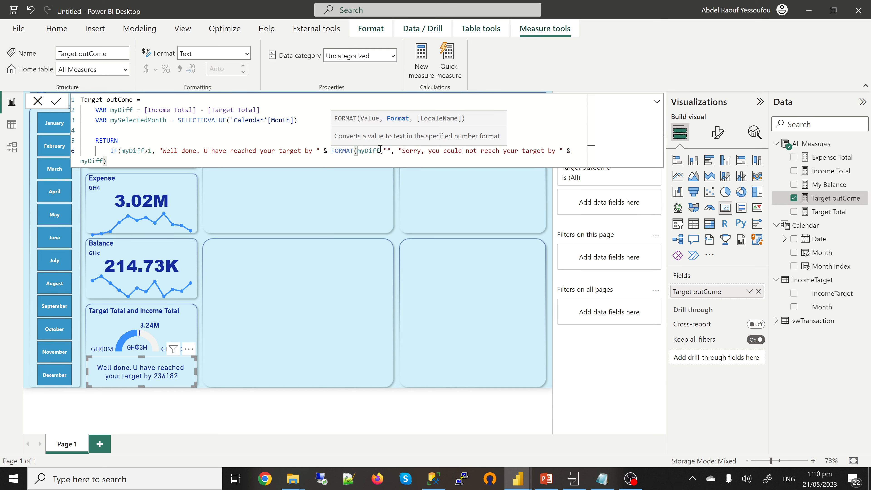
{"action": "type", "text": "#,"}
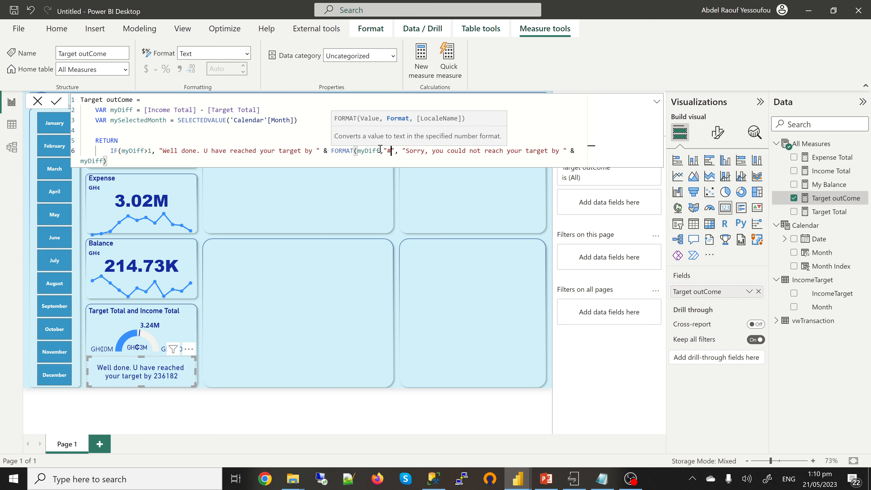
{"action": "type", "text": "##"}
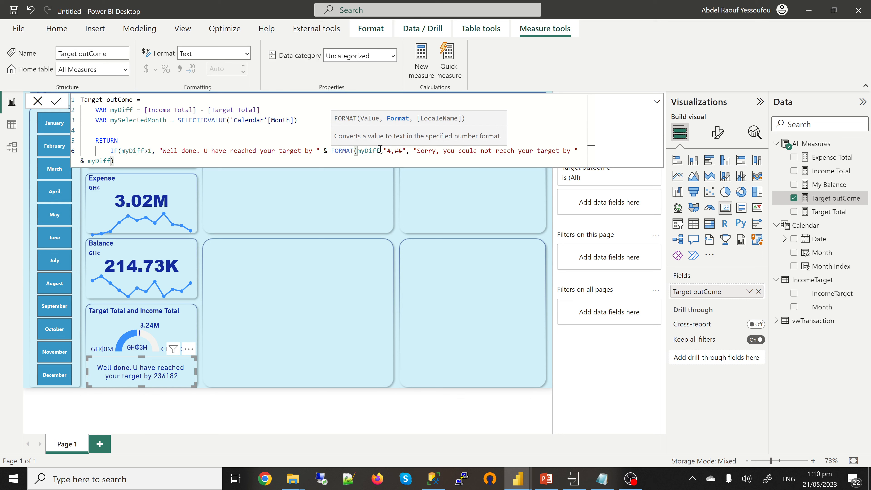
{"action": "type", "text": ")"}
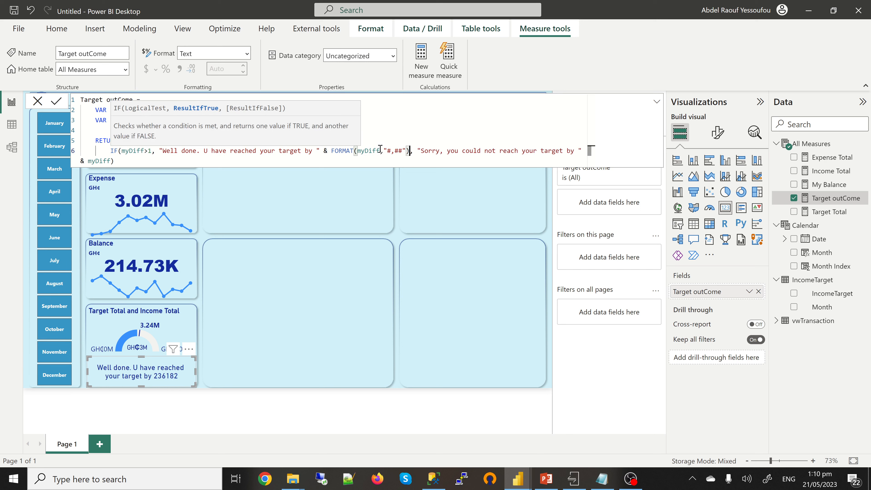
- Reuse FORMAT(myDiff,"#,##") in place of myDiff in the IF's false result and commit the measure
{"action": "left_click", "coordinate": [332, 150], "text": "shift"}
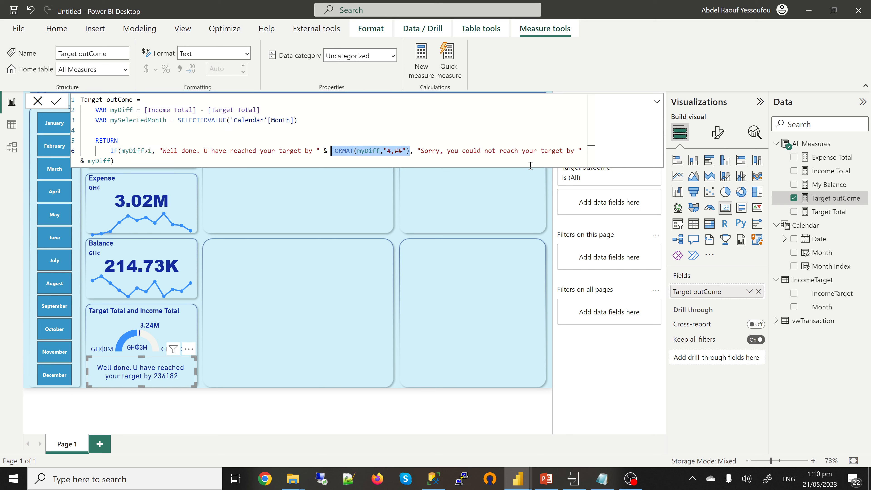
{"action": "key", "text": "ctrl+c"}
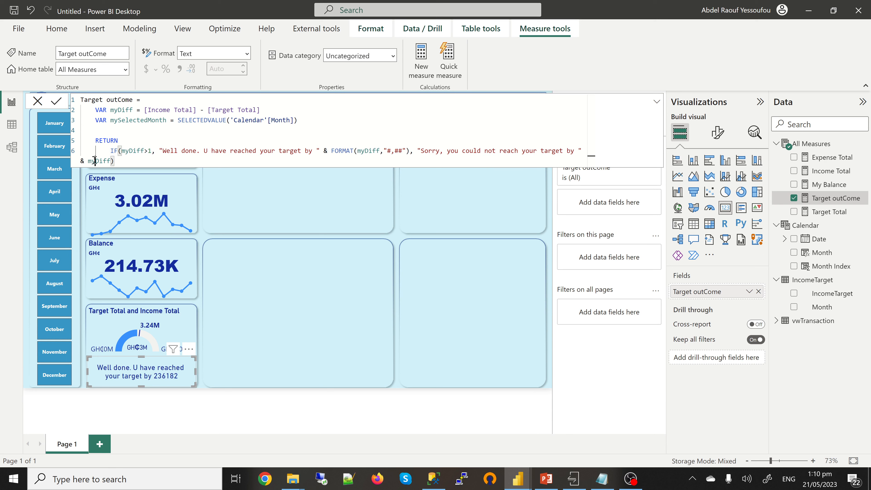
{"action": "double_click", "coordinate": [94, 160]}
{"action": "key", "text": "ctrl+v"}
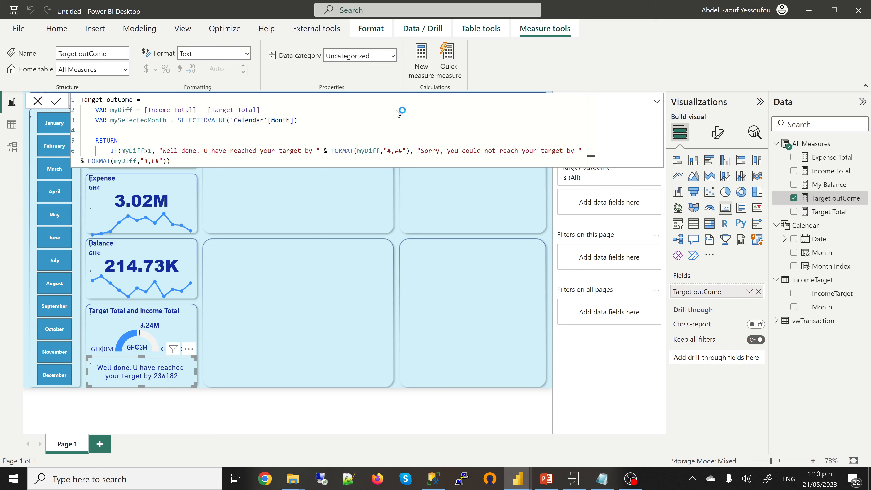
{"action": "key", "text": "Return"}
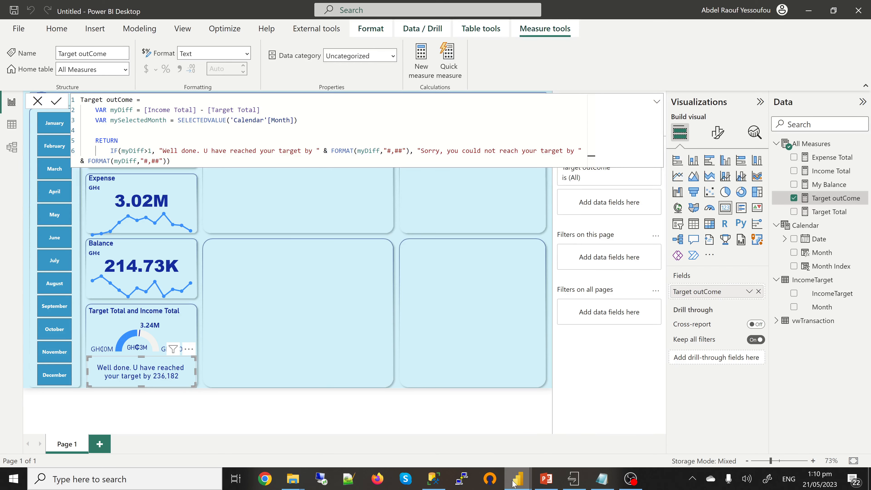
- View the finished finance dashboard in the other open Power BI report for reference, and return to the untitled report
{"action": "mouse_move", "coordinate": [524, 483]}
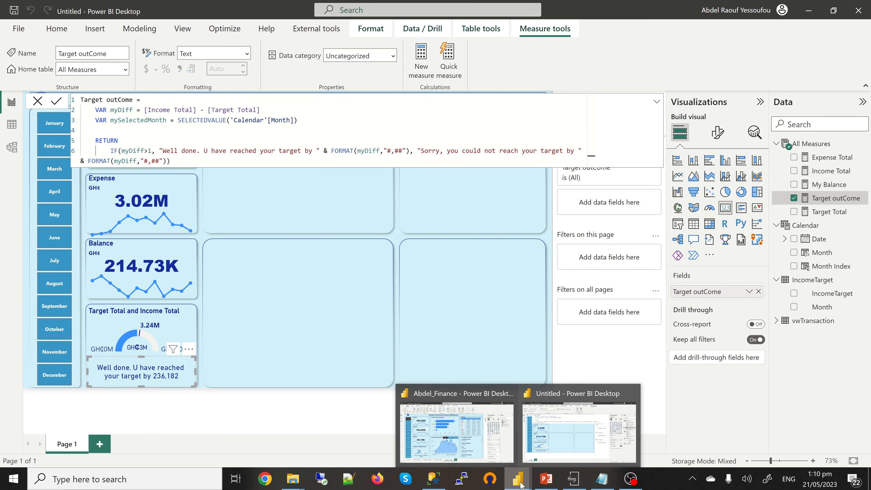
{"action": "left_click", "coordinate": [464, 438]}
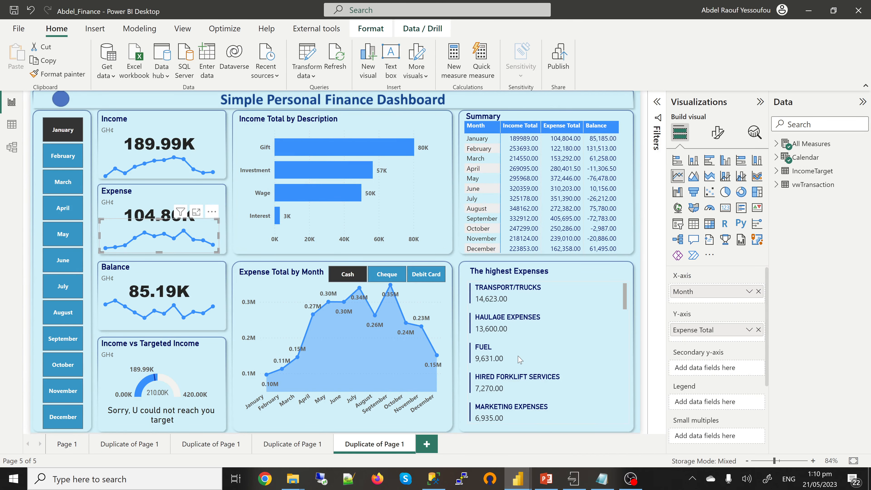
{"action": "left_click", "coordinate": [809, 15]}
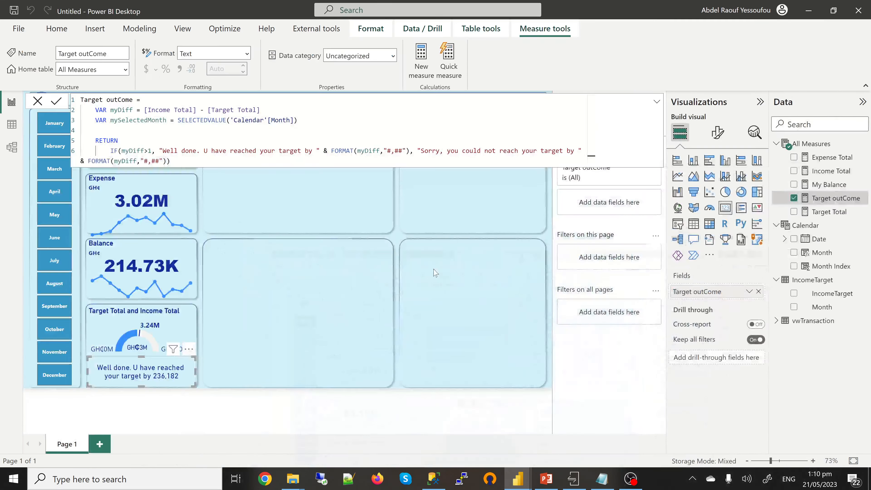
- Collapse and close the Target outCome formula editor to uncover the report canvas
{"action": "left_click", "coordinate": [655, 102]}
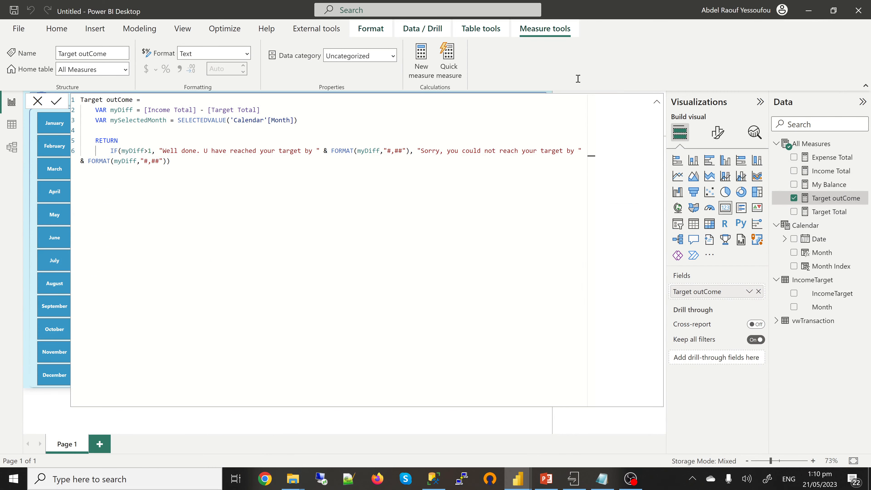
{"action": "left_click", "coordinate": [656, 102]}
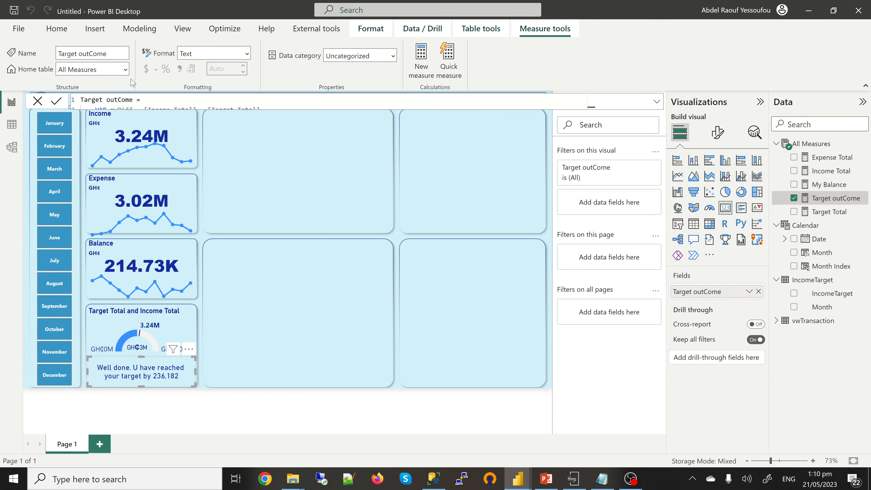
{"action": "left_click", "coordinate": [39, 101]}
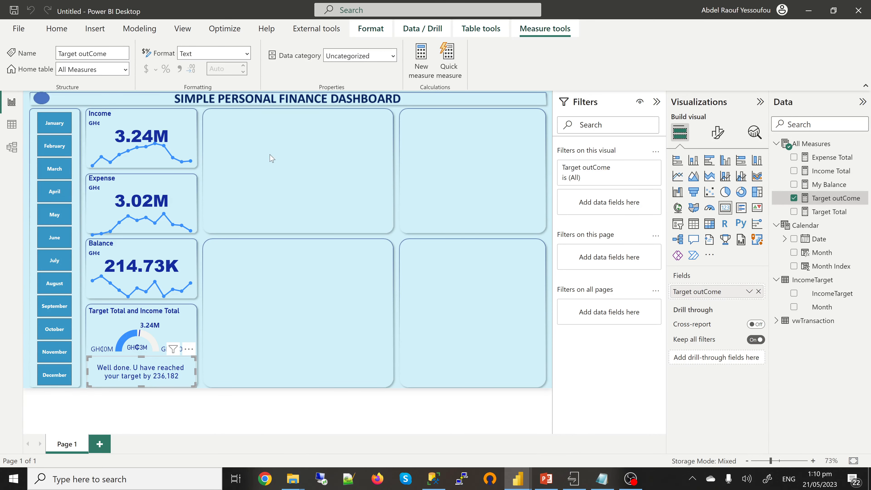
- Add a clustered bar chart and size it to fill the empty upper panel beside the Income and Expense cards
{"action": "left_click", "coordinate": [300, 158]}
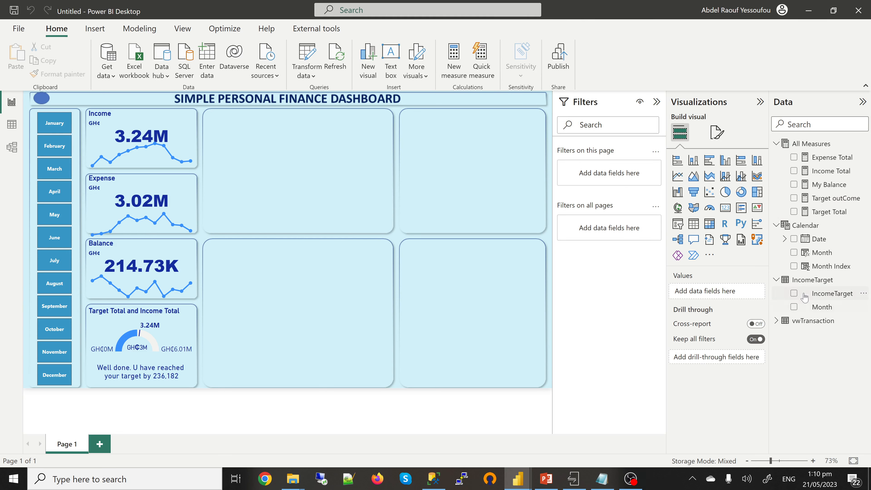
{"action": "left_click", "coordinate": [709, 165]}
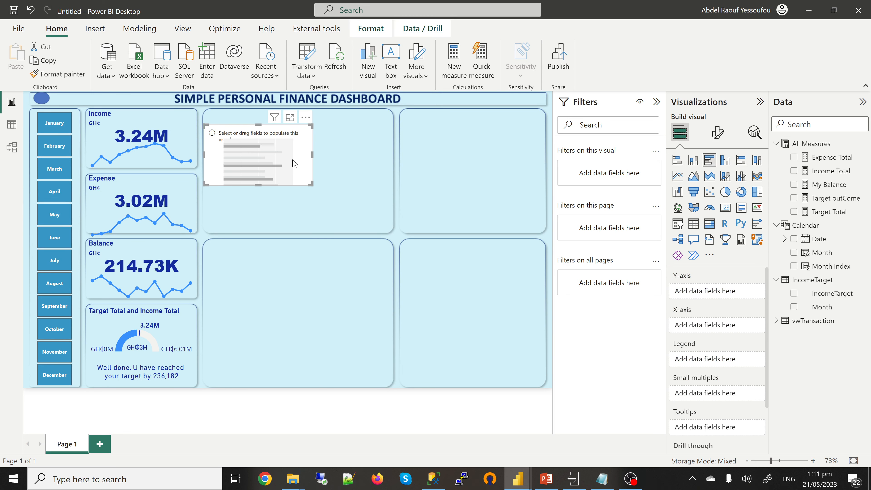
{"action": "left_click_drag", "start_coordinate": [294, 155], "coordinate": [387, 229]}
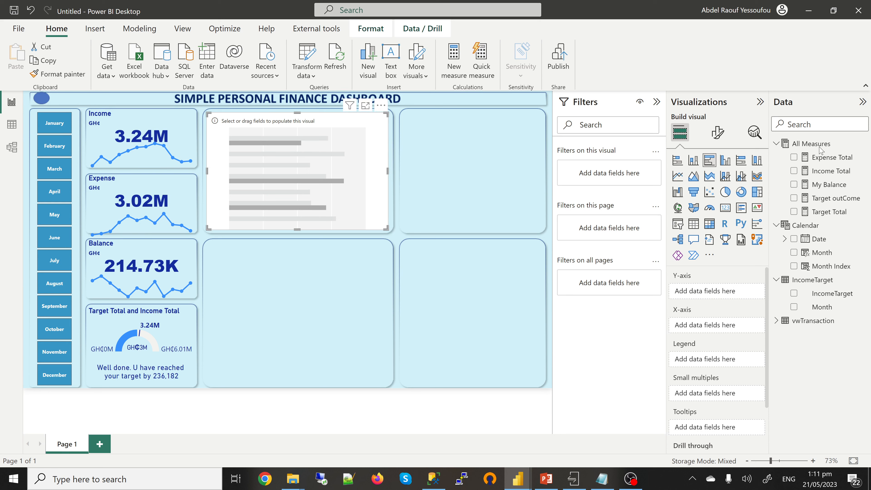
- Populate the bar chart with the Income Total measure broken down by Description from vwTransaction
{"action": "left_click", "coordinate": [793, 171]}
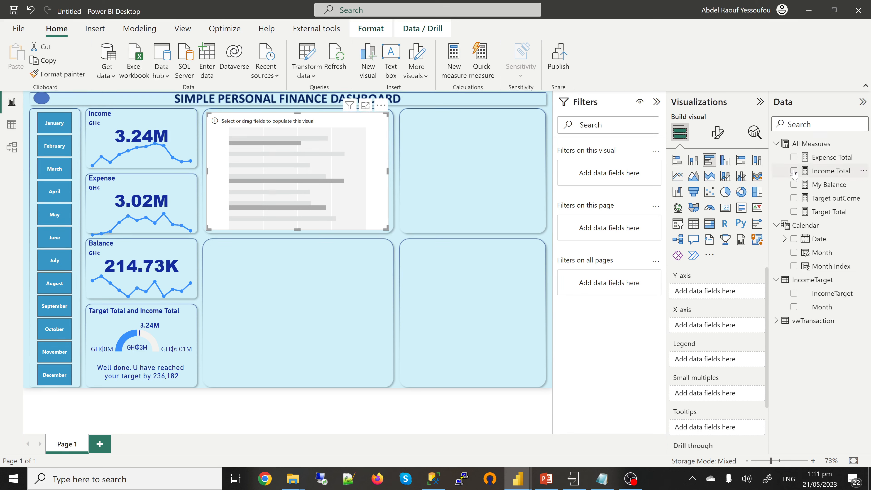
{"action": "left_click", "coordinate": [777, 323]}
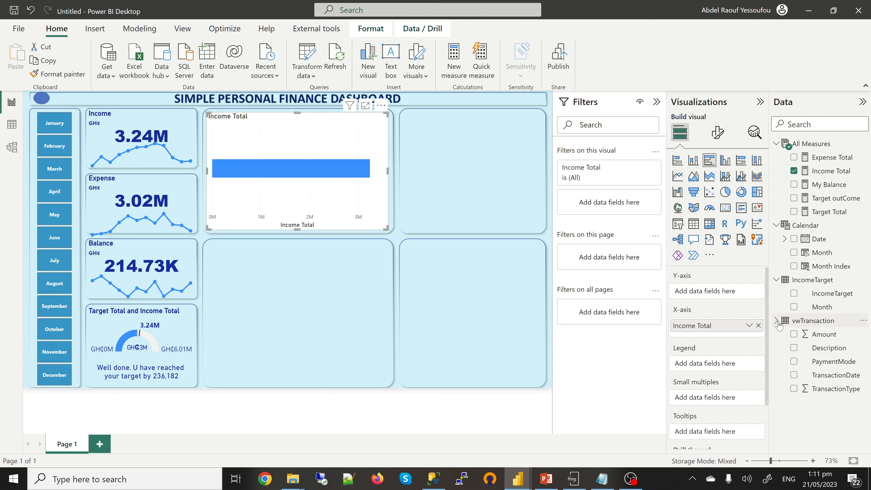
{"action": "left_click", "coordinate": [794, 348]}
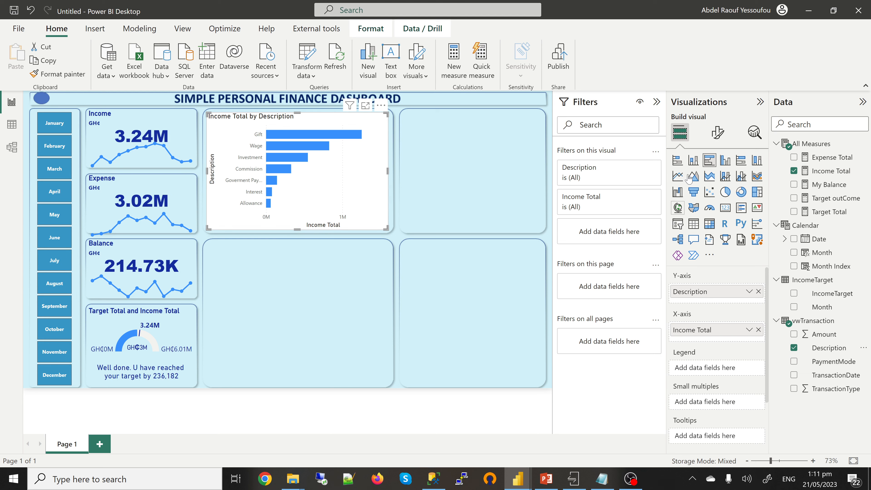
- Turn off the bar chart's background and open its Y-axis formatting options
{"action": "left_click", "coordinate": [716, 134]}
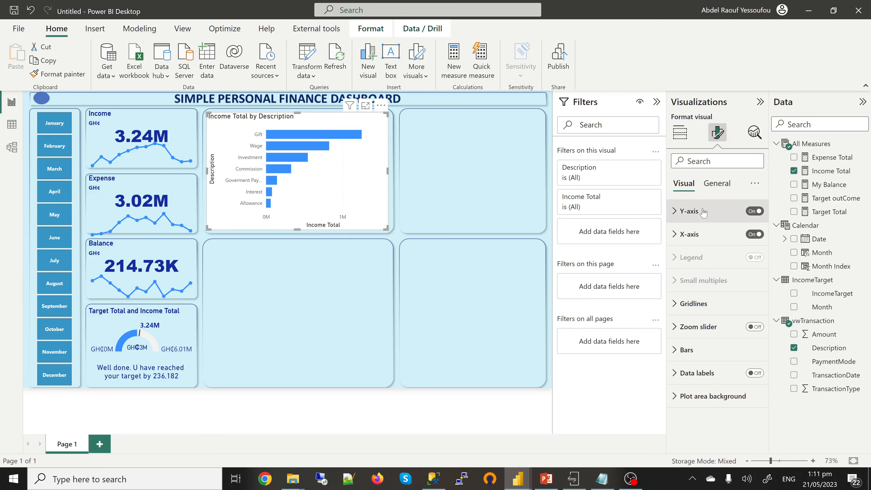
{"action": "left_click", "coordinate": [713, 186]}
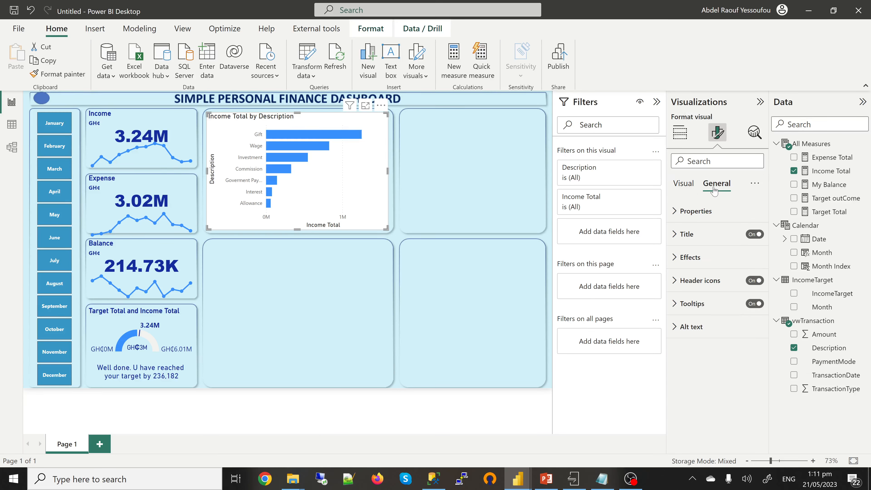
{"action": "left_click", "coordinate": [690, 257]}
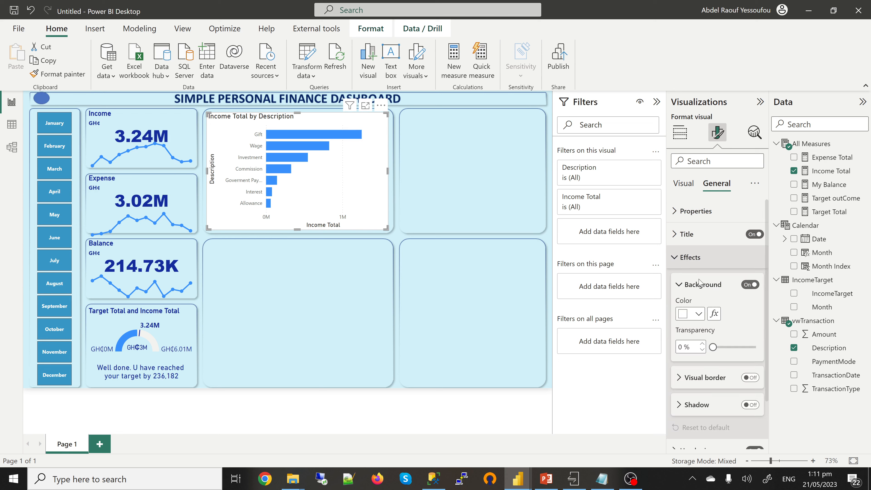
{"action": "left_click", "coordinate": [750, 285]}
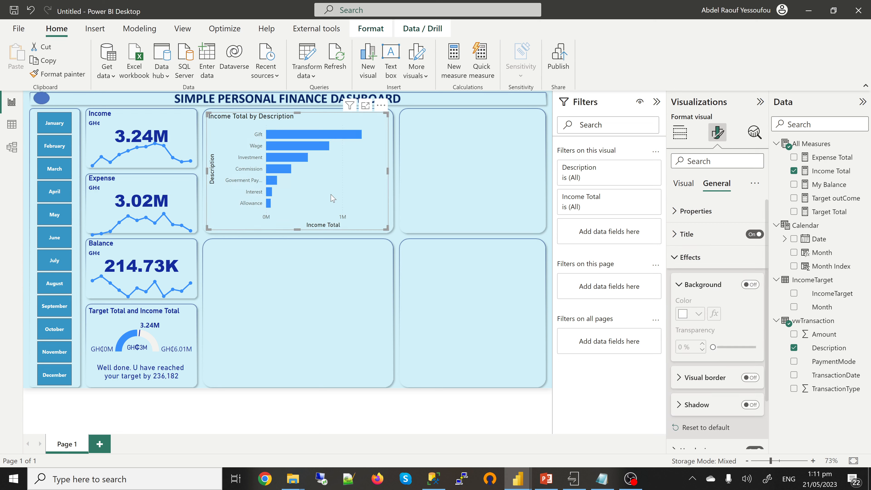
{"action": "left_click", "coordinate": [678, 258]}
{"action": "left_click", "coordinate": [688, 191]}
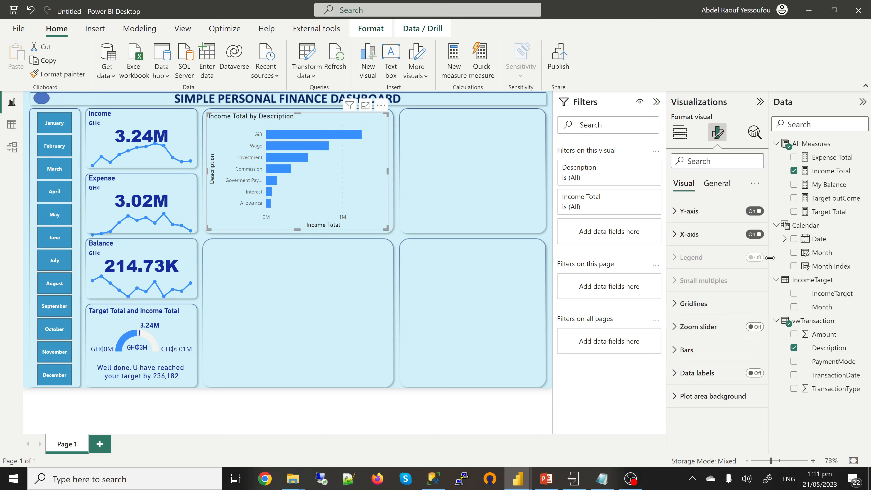
{"action": "left_click", "coordinate": [675, 212]}
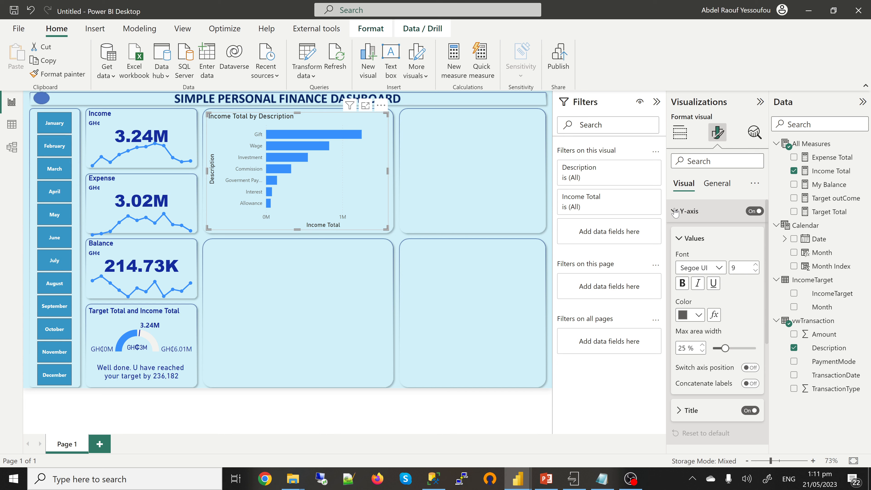
- Try dark blue, bold text for the bar chart's Y-axis labels and reset the Y-axis formatting to default
{"action": "left_click", "coordinate": [698, 314]}
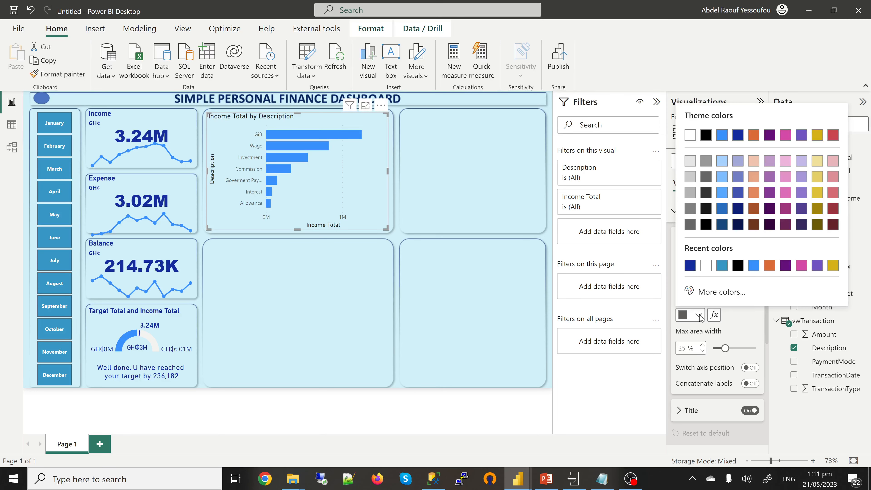
{"action": "left_click", "coordinate": [690, 265]}
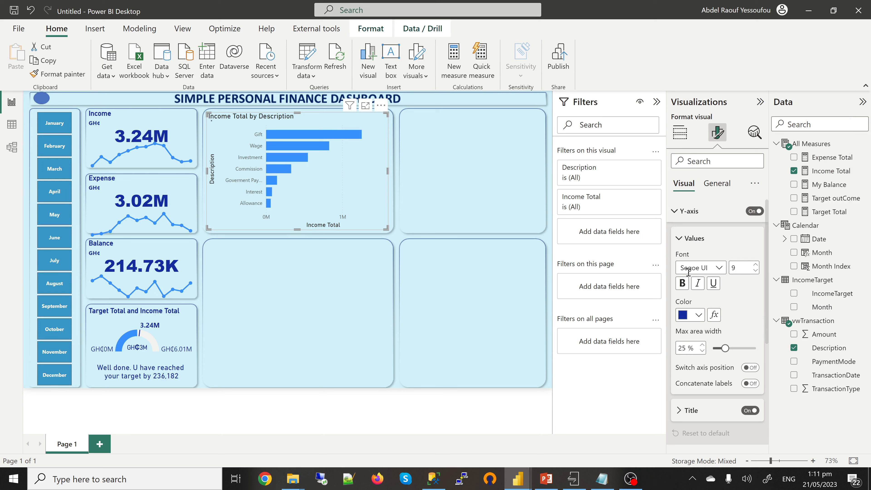
{"action": "left_click", "coordinate": [681, 285]}
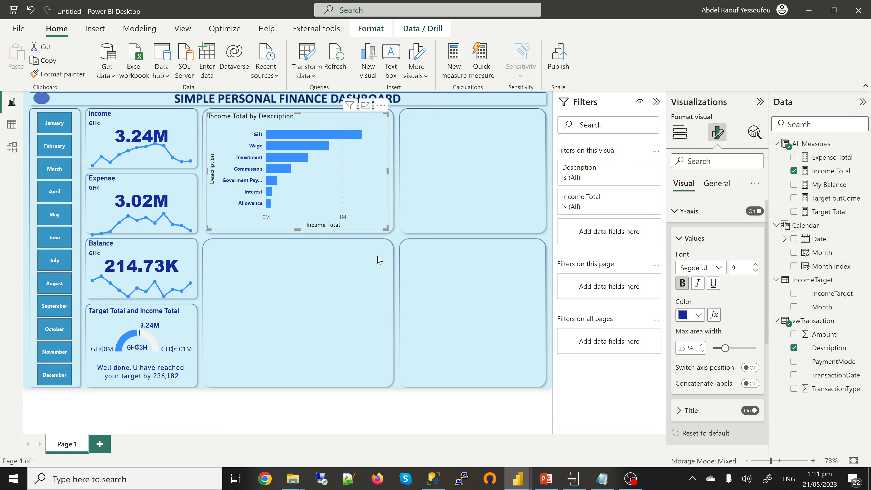
{"action": "left_click", "coordinate": [682, 285]}
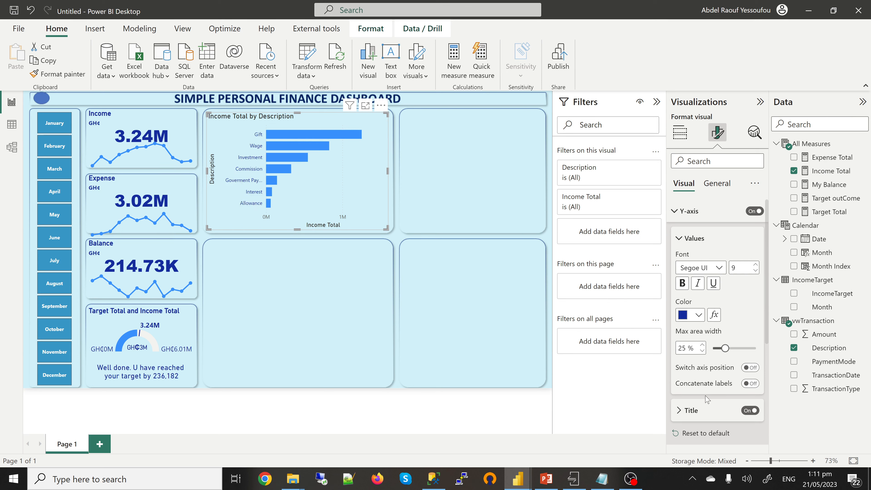
{"action": "left_click", "coordinate": [699, 435]}
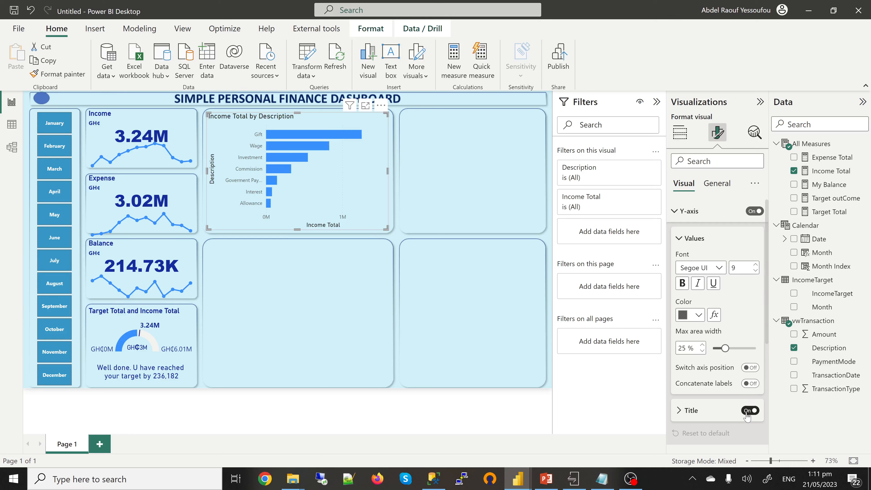
- Turn off the Y-axis and X-axis titles of the income bar chart
{"action": "left_click", "coordinate": [675, 211]}
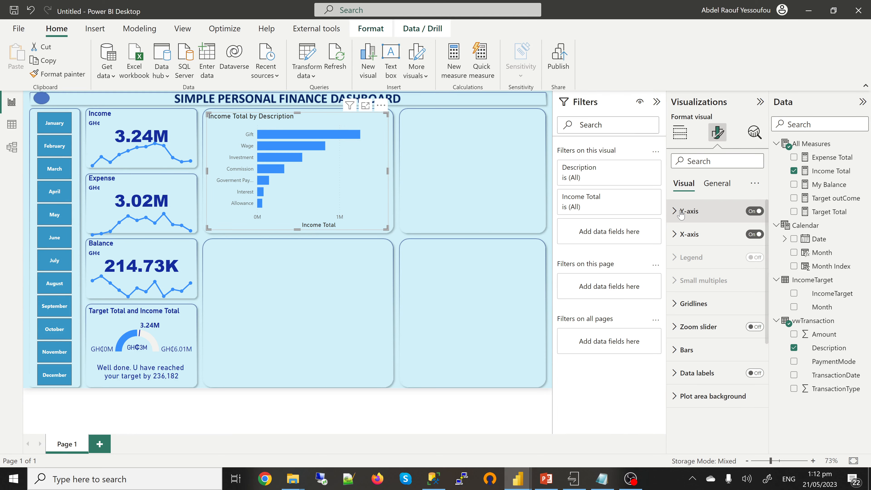
{"action": "left_click", "coordinate": [675, 235]}
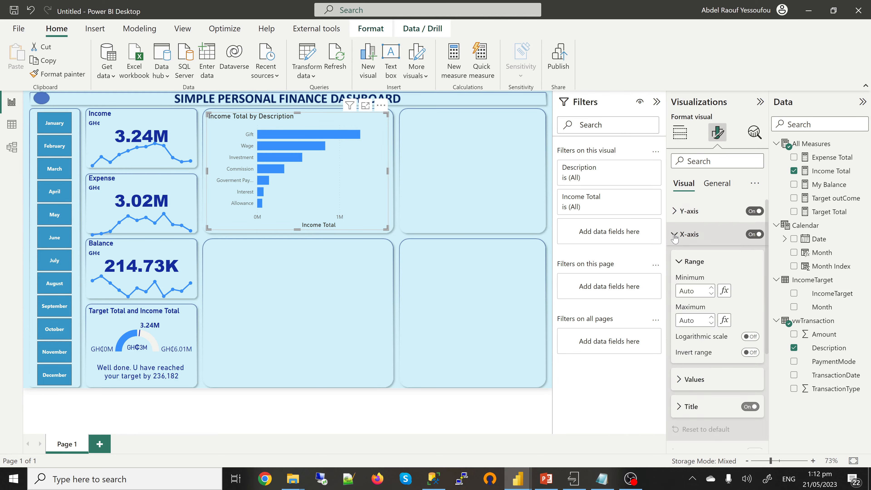
{"action": "left_click", "coordinate": [749, 407]}
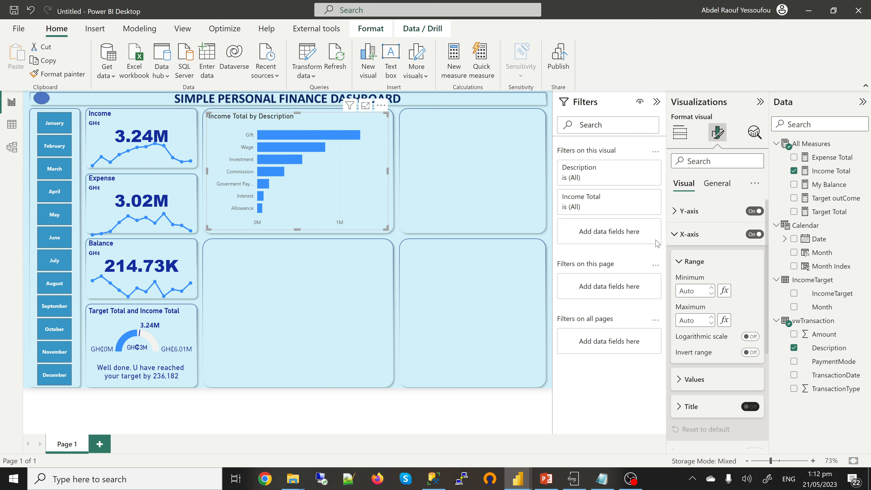
{"action": "left_click", "coordinate": [678, 235]}
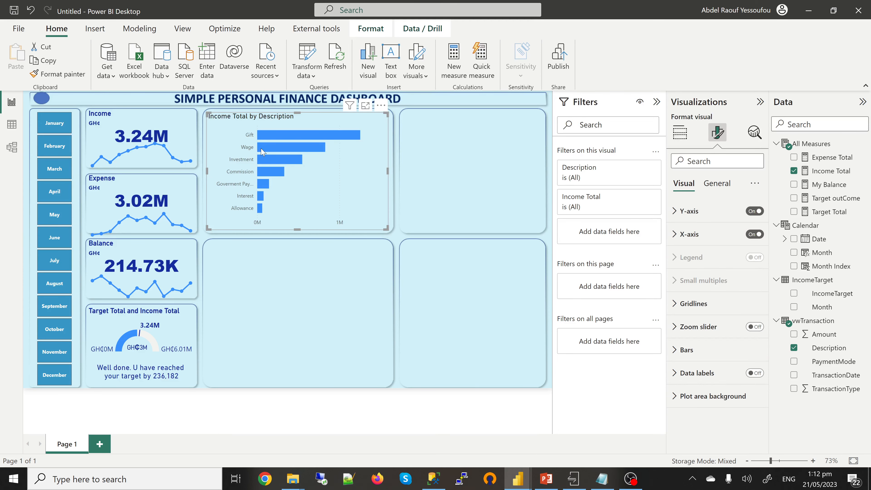
- Make the bar chart's Y-axis category labels bold and dark blue
{"action": "left_click", "coordinate": [676, 212]}
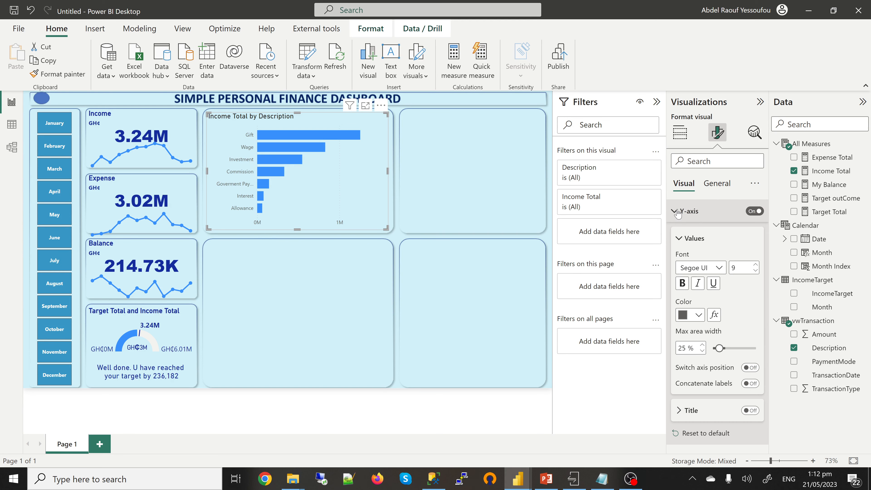
{"action": "left_click", "coordinate": [683, 284]}
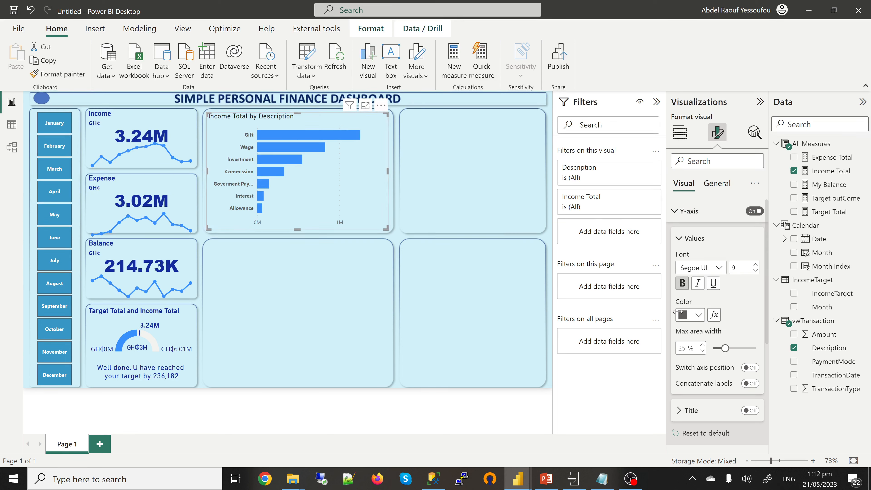
{"action": "left_click", "coordinate": [698, 316]}
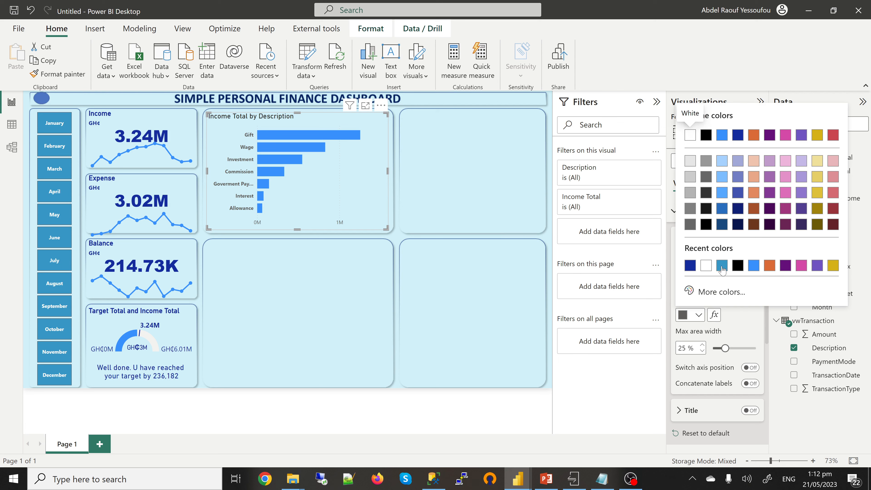
{"action": "left_click", "coordinate": [690, 267]}
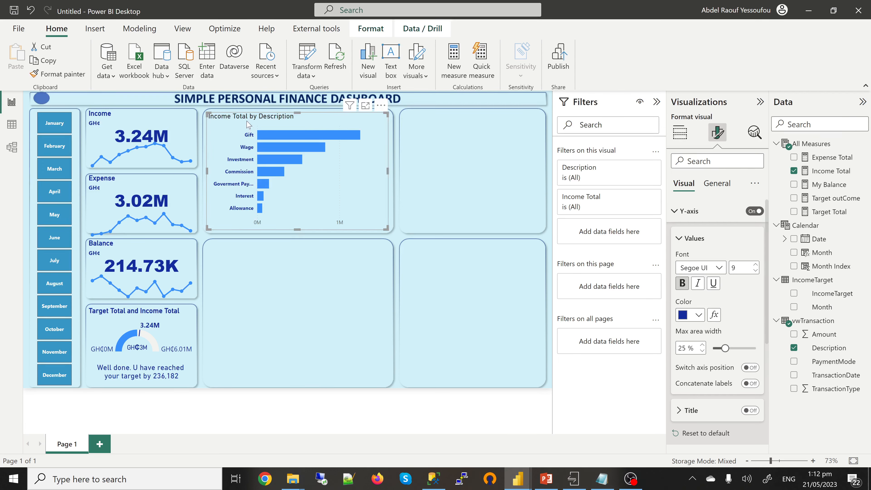
- Format the Income Total by Description chart title as bold dark blue text
{"action": "left_click", "coordinate": [717, 183]}
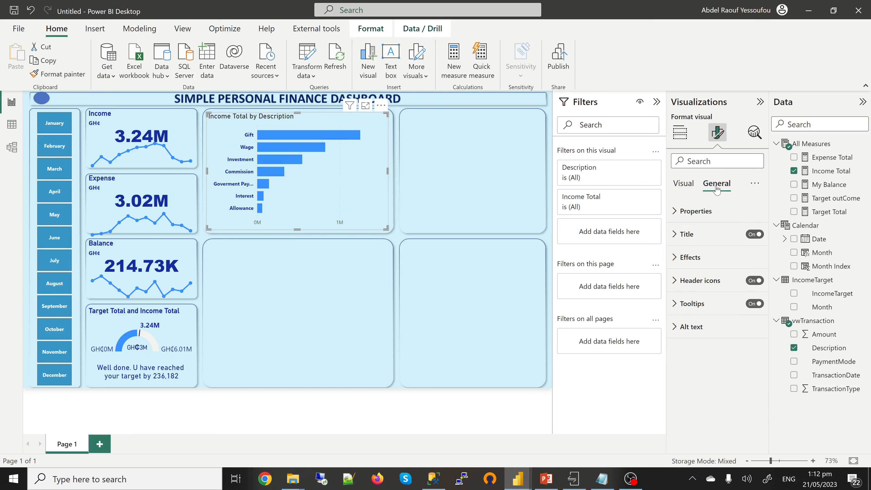
{"action": "left_click", "coordinate": [678, 235]}
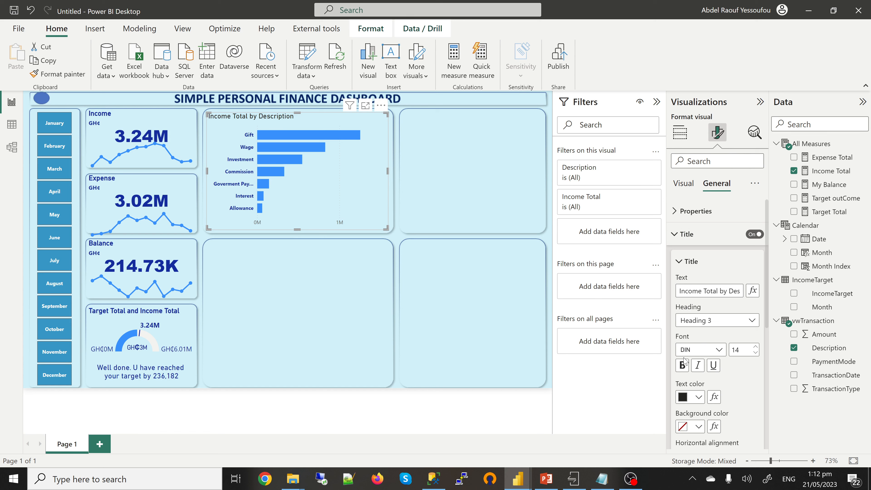
{"action": "left_click", "coordinate": [682, 364]}
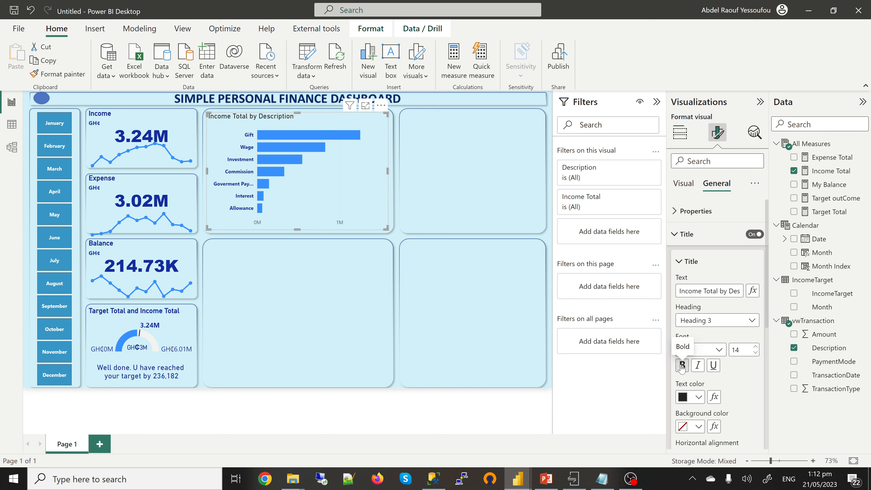
{"action": "left_click", "coordinate": [698, 398]}
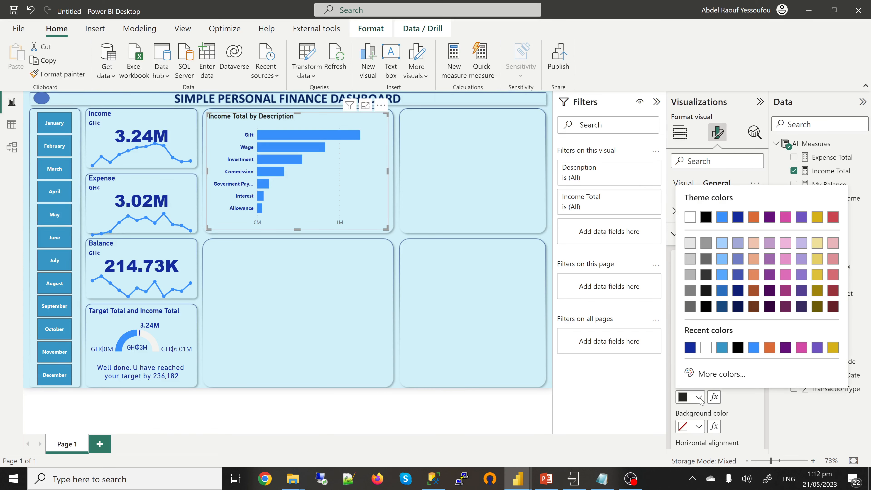
{"action": "left_click", "coordinate": [690, 348]}
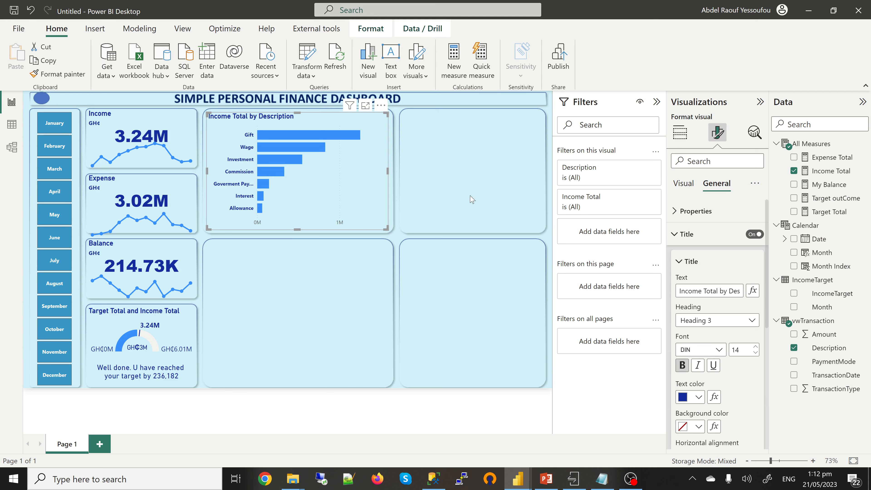
- Make the bar chart's X-axis value labels bold
{"action": "left_click", "coordinate": [689, 186]}
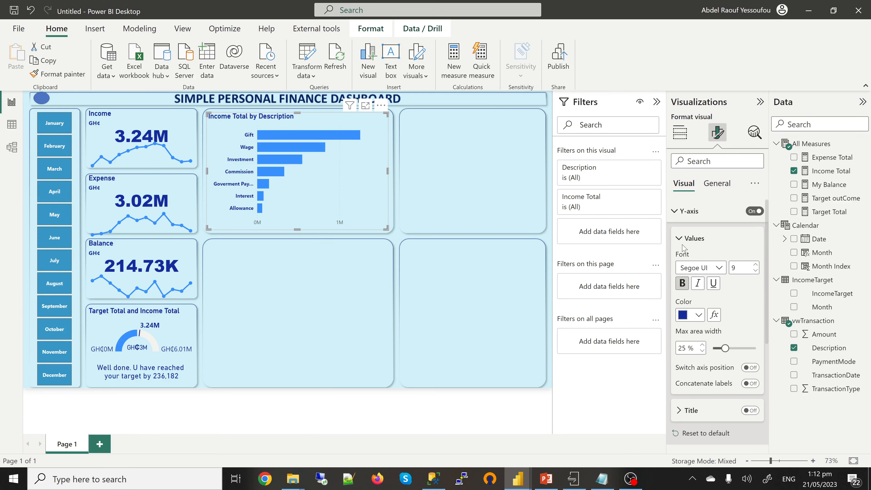
{"action": "left_click", "coordinate": [685, 213]}
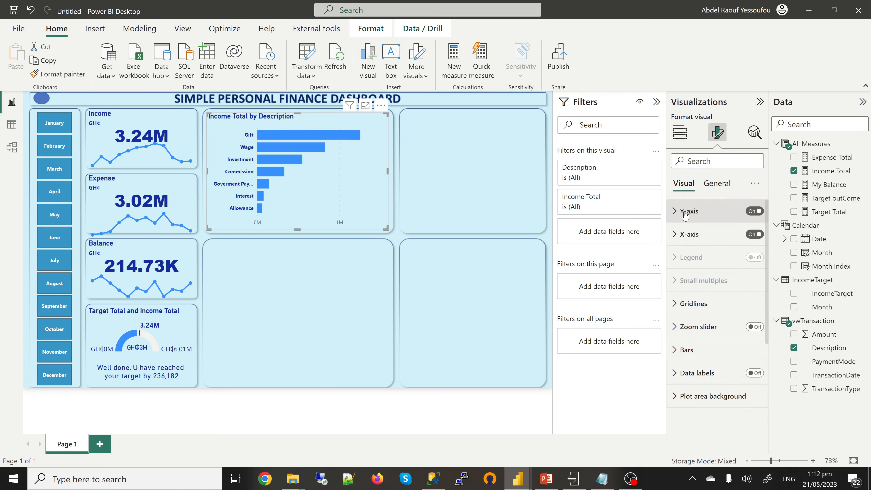
{"action": "left_click", "coordinate": [681, 234]}
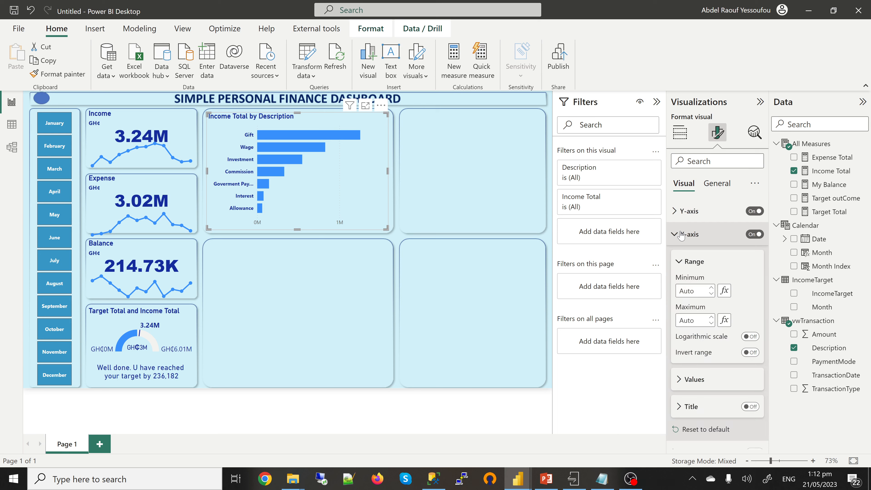
{"action": "left_click", "coordinate": [695, 378]}
{"action": "scroll", "coordinate": [687, 343], "scroll_direction": "down", "scroll_amount": 3}
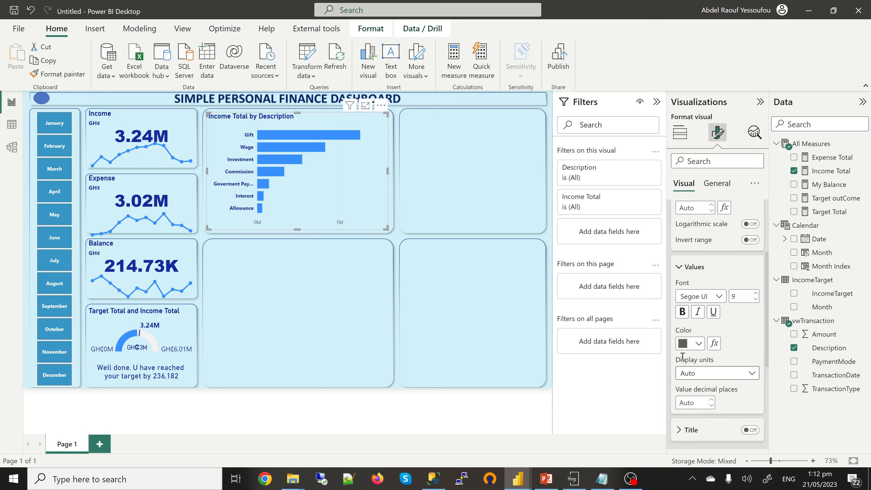
{"action": "left_click", "coordinate": [682, 312]}
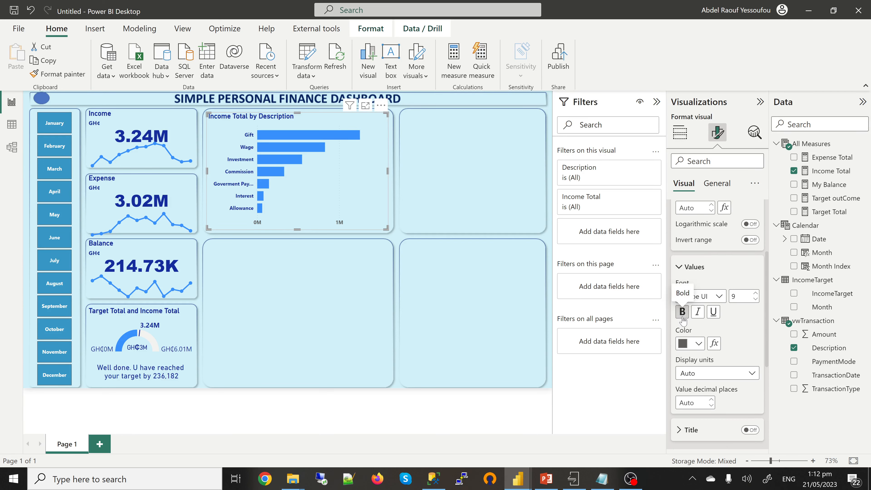
- Color the income bar chart's X-axis value labels dark blue
{"action": "left_click", "coordinate": [699, 343]}
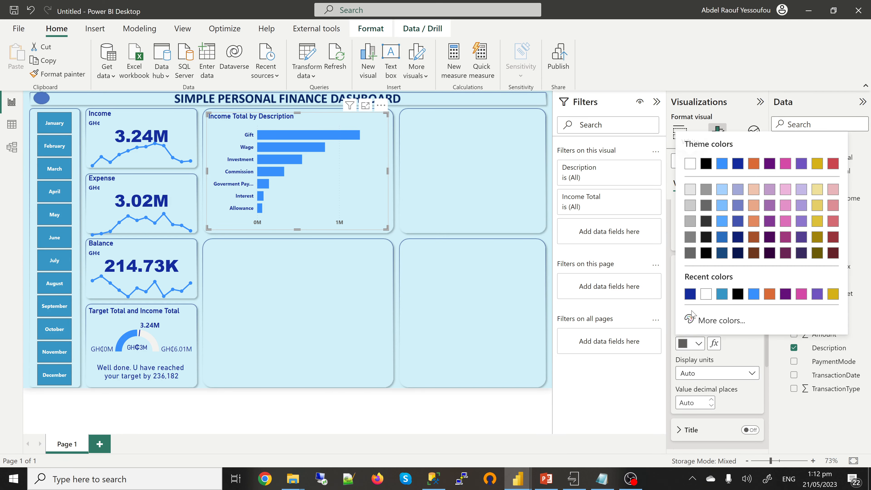
{"action": "left_click", "coordinate": [689, 295]}
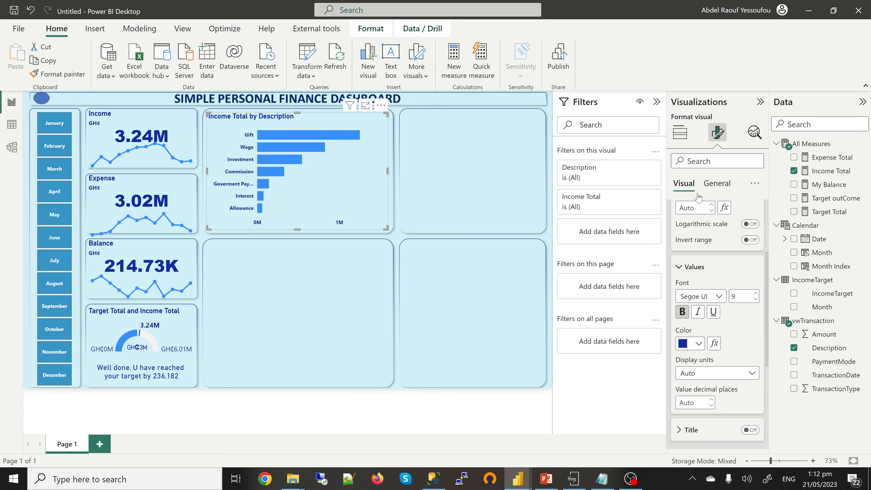
{"action": "left_click", "coordinate": [689, 268]}
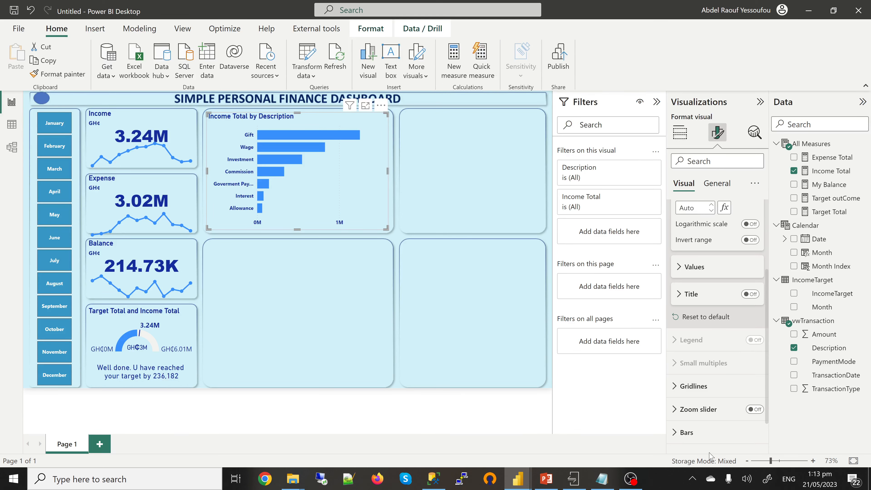
- Turn on data labels for the income bar chart
{"action": "left_click", "coordinate": [680, 433]}
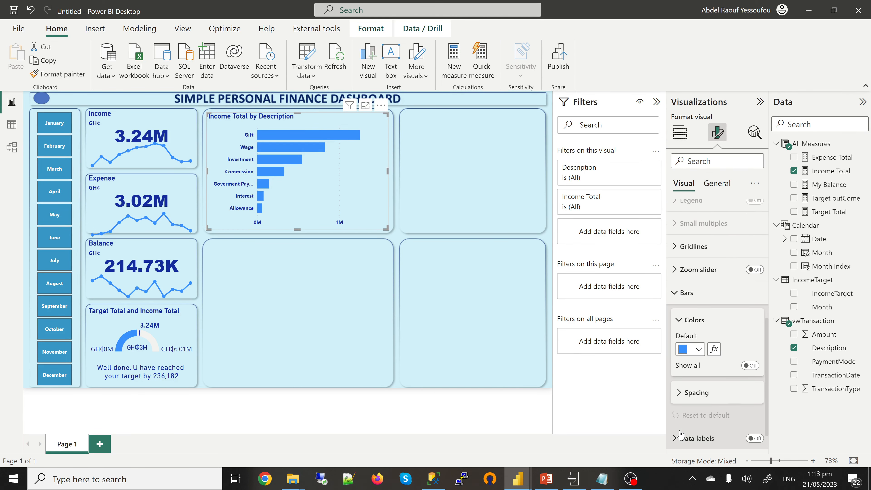
{"action": "left_click", "coordinate": [682, 282]}
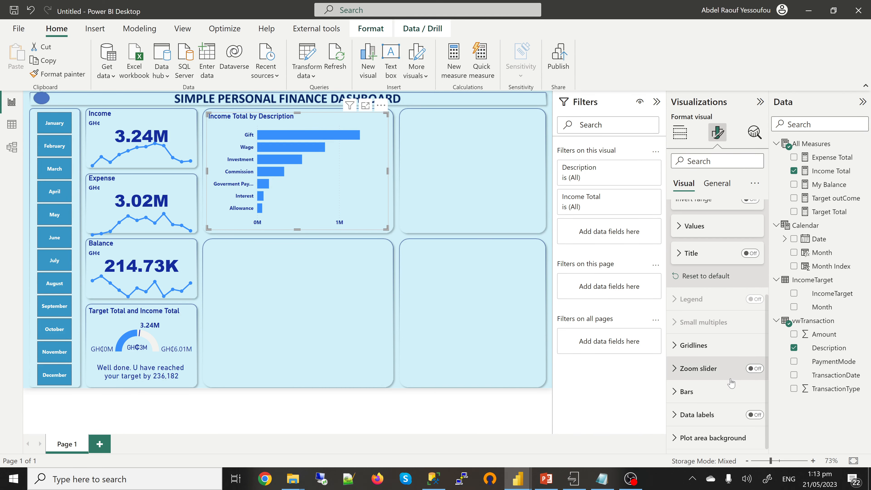
{"action": "left_click", "coordinate": [755, 416]}
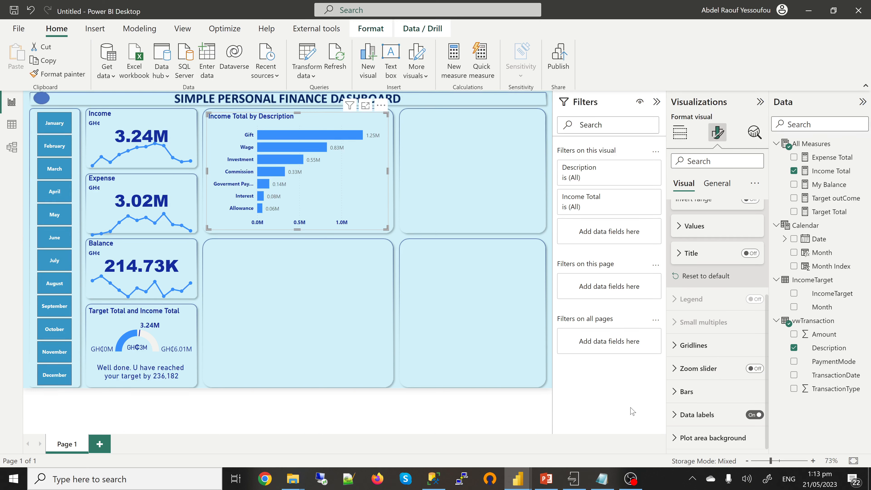
- Make the income bar chart's data label values bold and dark blue
{"action": "left_click", "coordinate": [673, 415]}
{"action": "scroll", "coordinate": [675, 416], "scroll_direction": "down", "scroll_amount": 4}
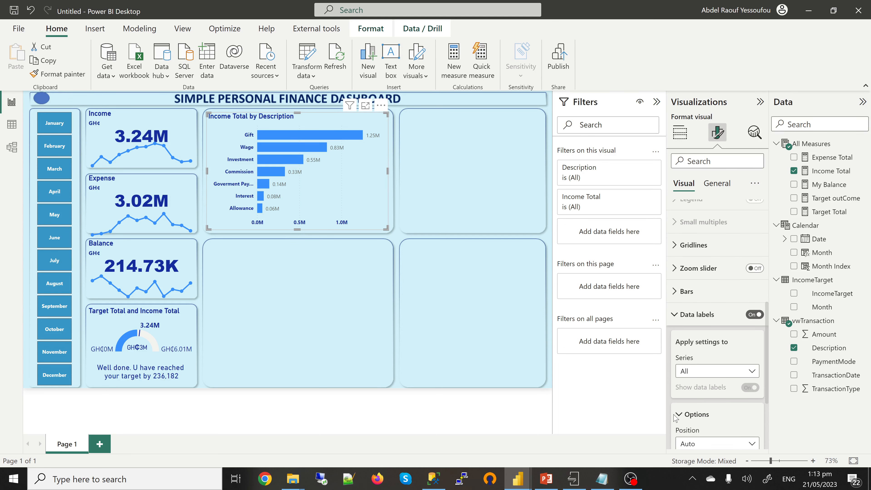
{"action": "scroll", "coordinate": [674, 417], "scroll_direction": "down", "scroll_amount": 2}
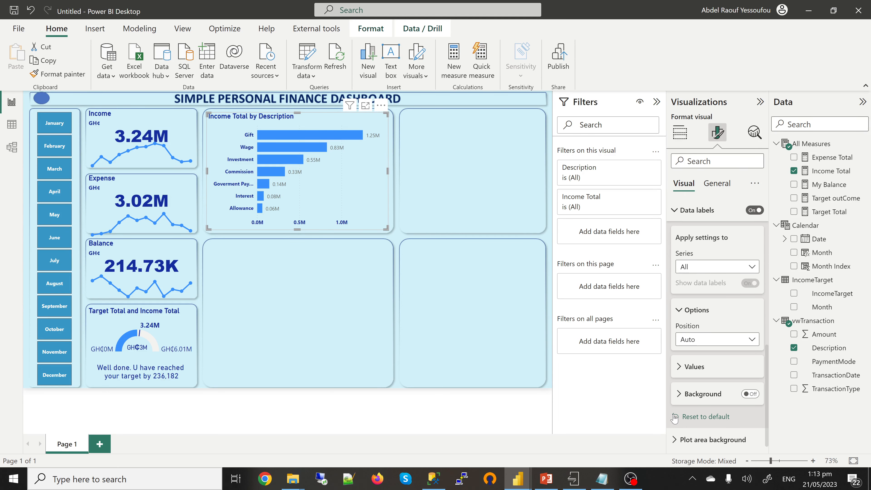
{"action": "left_click", "coordinate": [681, 365]}
{"action": "scroll", "coordinate": [683, 368], "scroll_direction": "down", "scroll_amount": 3}
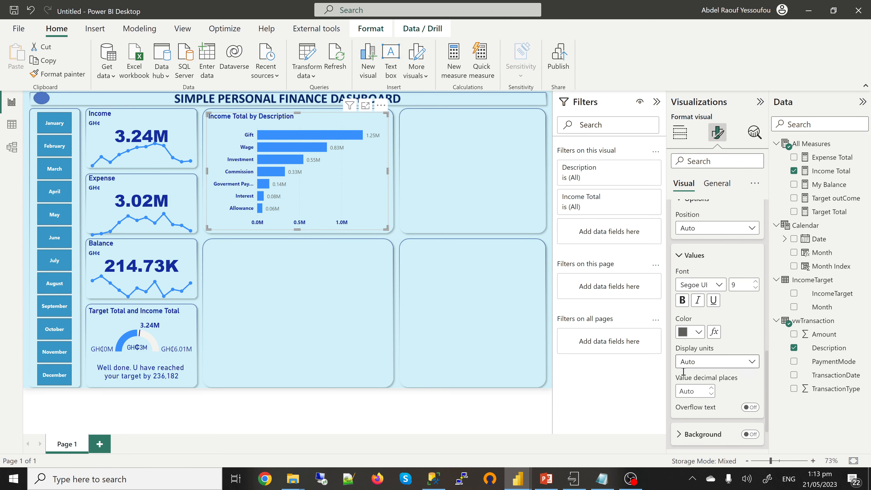
{"action": "left_click", "coordinate": [683, 297]}
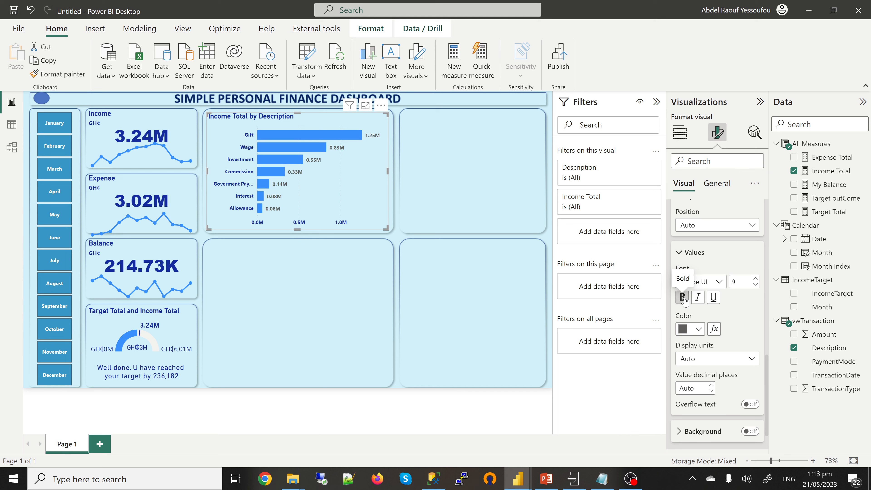
{"action": "left_click", "coordinate": [698, 329]}
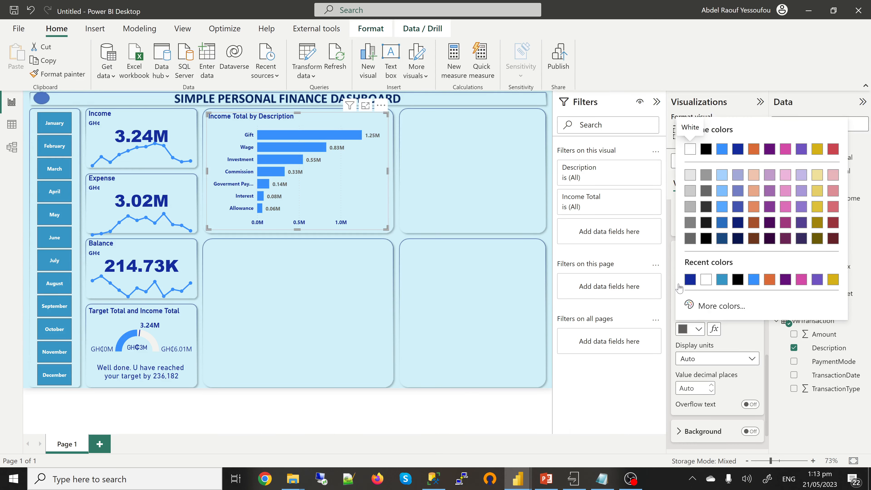
{"action": "left_click", "coordinate": [690, 279]}
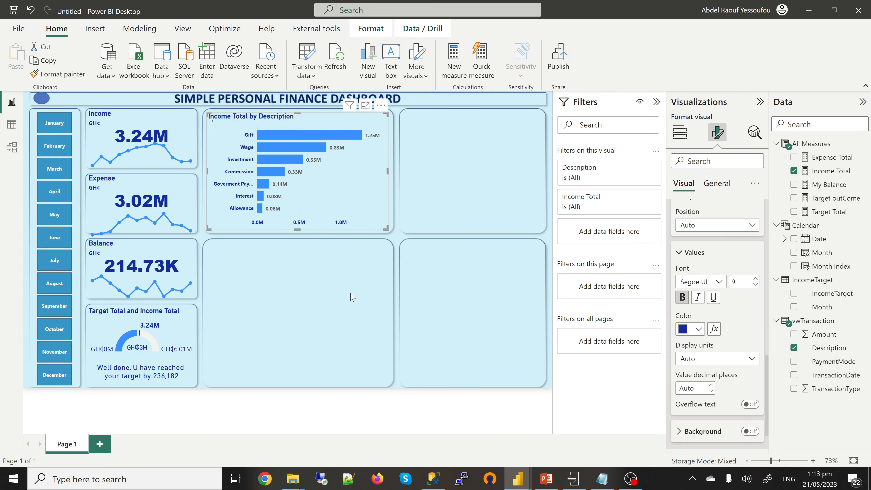
{"action": "left_click", "coordinate": [328, 304]}
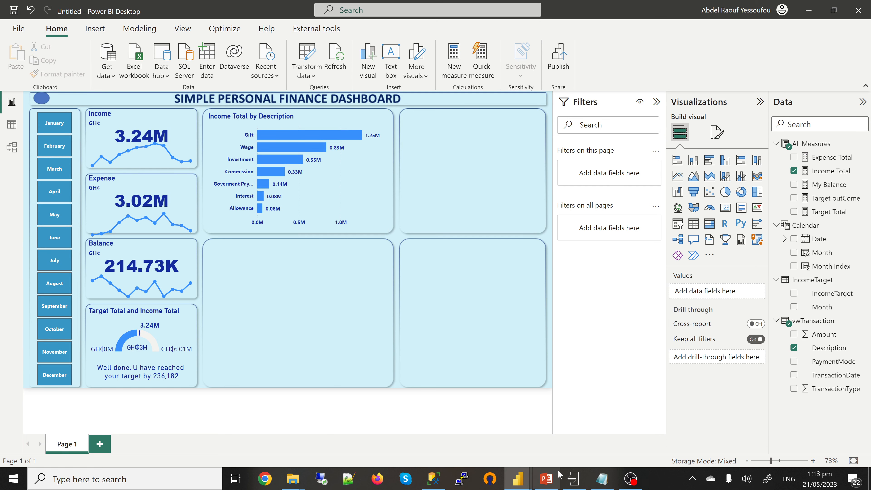
- Review the expense chart in the finished reference dashboard and return to the untitled report
{"action": "mouse_move", "coordinate": [517, 479]}
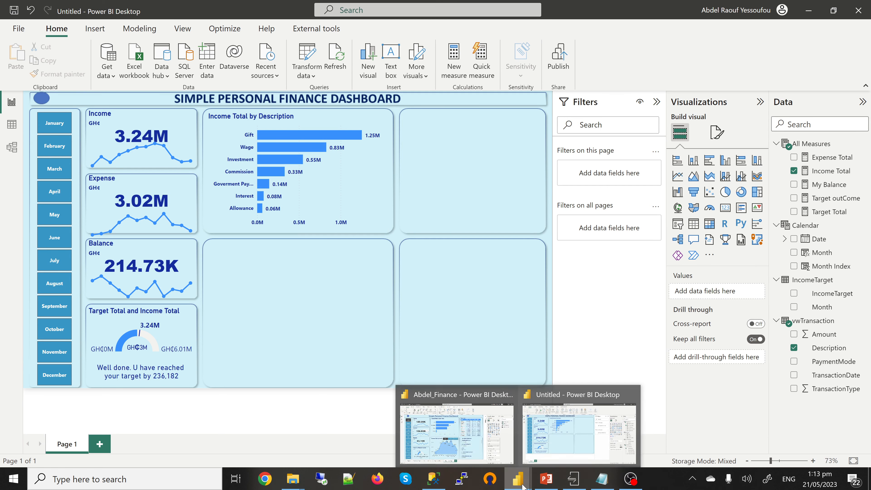
{"action": "left_click", "coordinate": [487, 450]}
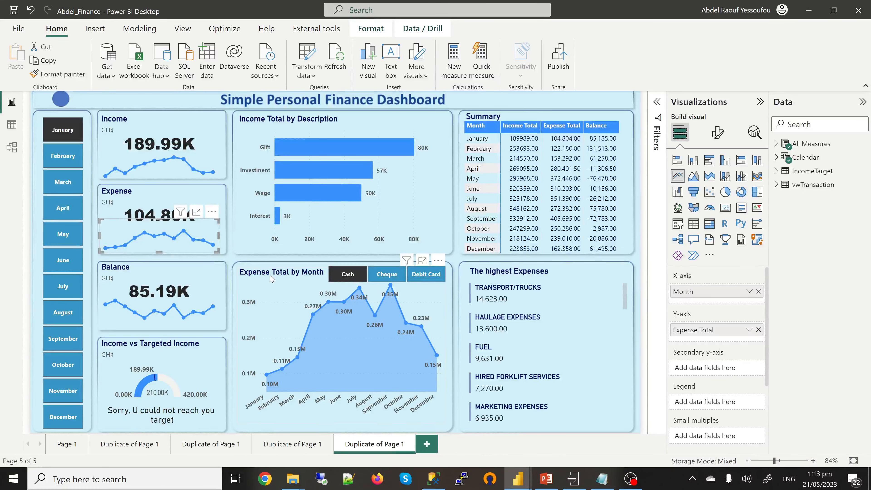
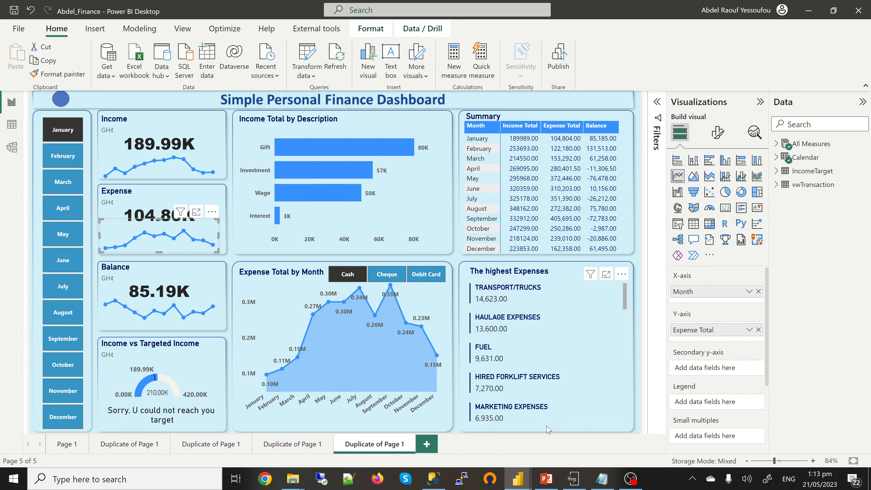
{"action": "mouse_move", "coordinate": [518, 484]}
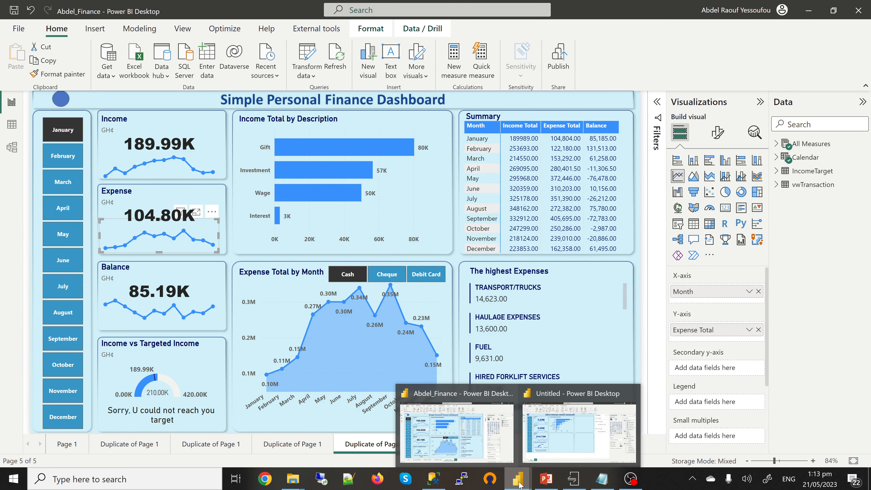
{"action": "left_click", "coordinate": [560, 448]}
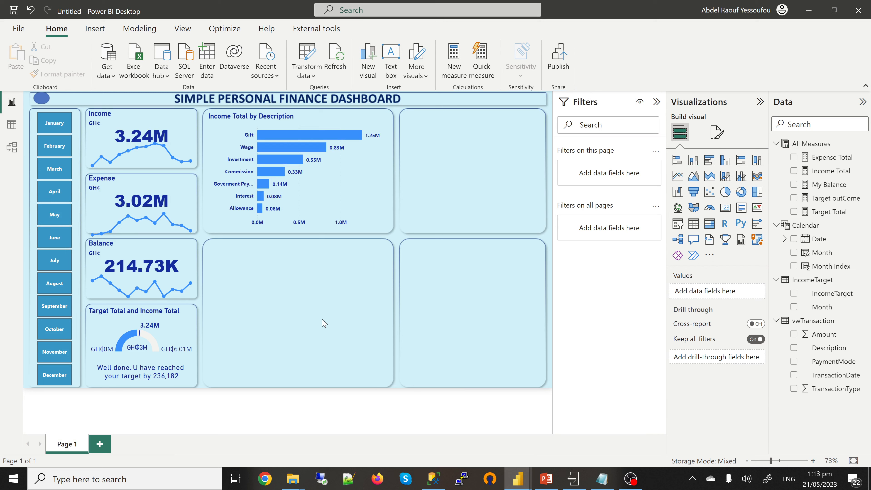
- Add an area chart of Expense Total by Description and stretch it down the empty card below the income bar chart
{"action": "left_click", "coordinate": [693, 176]}
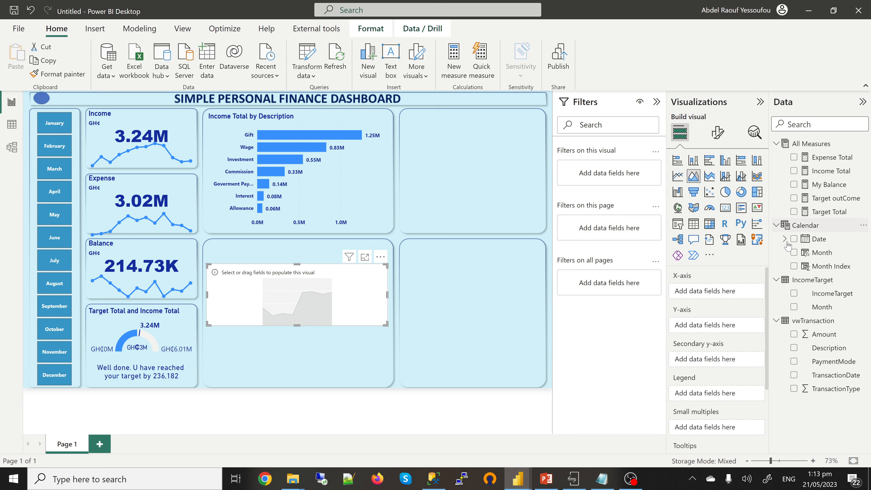
{"action": "left_click", "coordinate": [793, 157]}
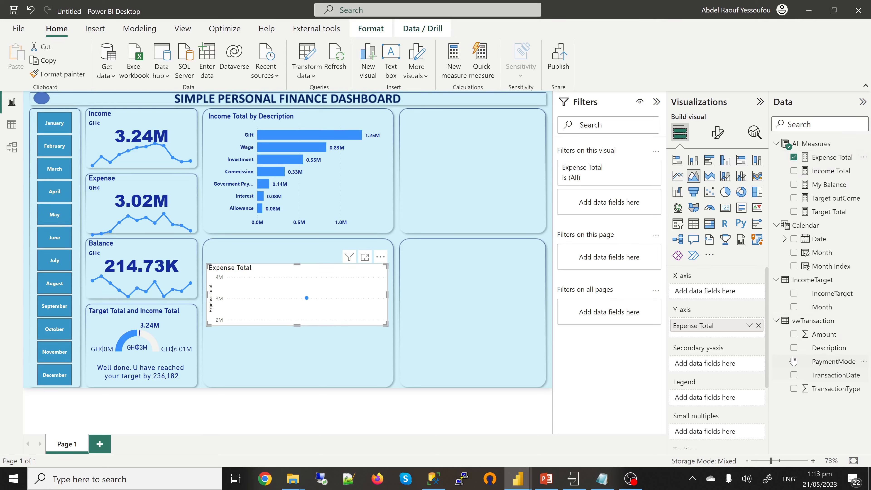
{"action": "left_click", "coordinate": [794, 348]}
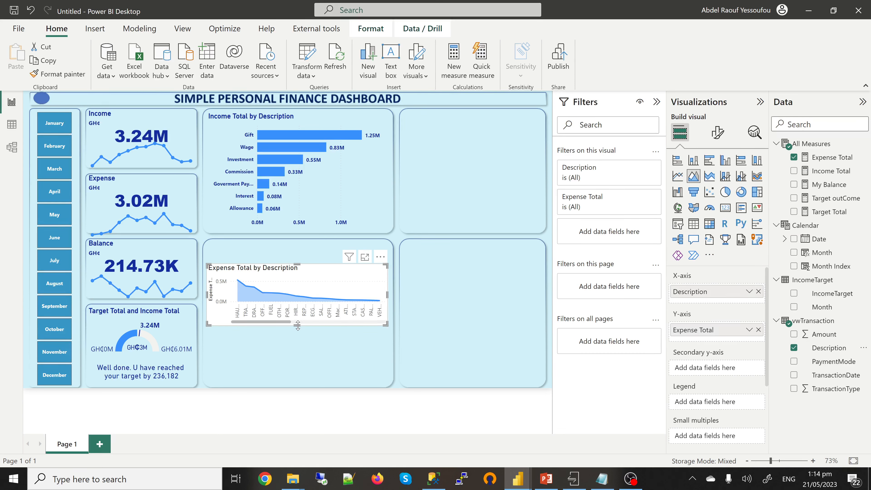
{"action": "left_click_drag", "start_coordinate": [298, 324], "coordinate": [300, 385]}
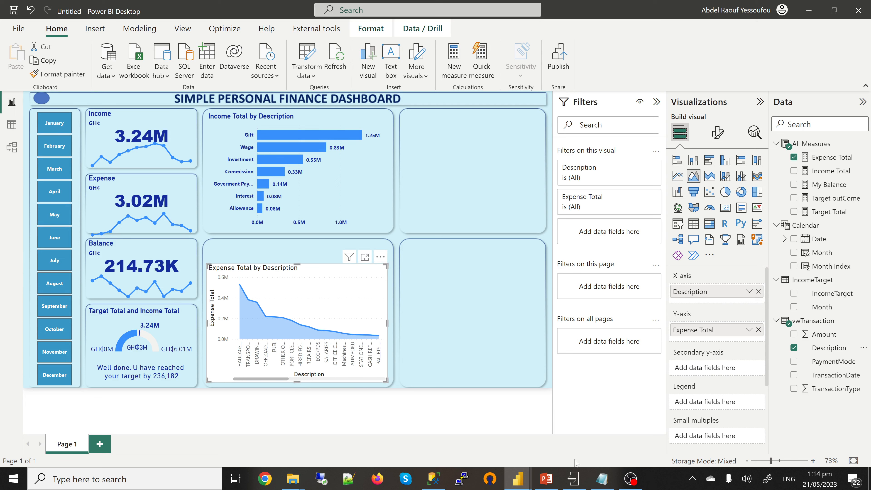
- Replace Description with the IncomeTarget table's Month field on the area chart's X-axis
{"action": "mouse_move", "coordinate": [522, 484]}
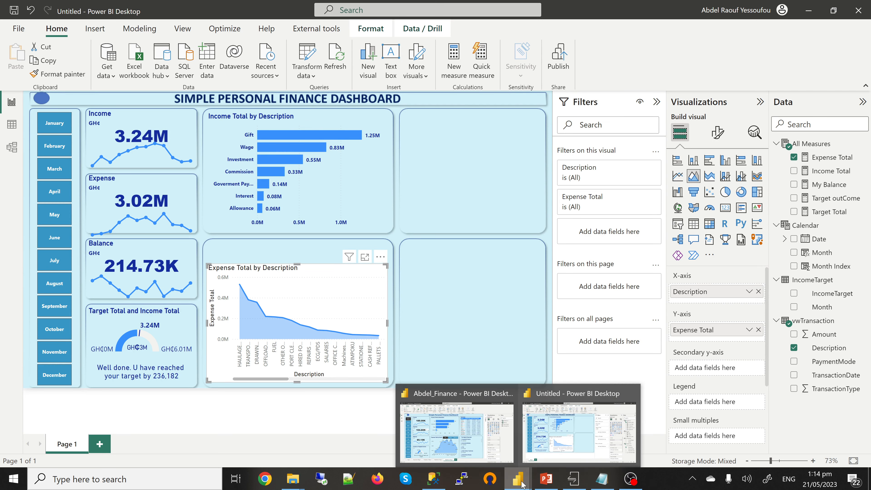
{"action": "left_click", "coordinate": [793, 348]}
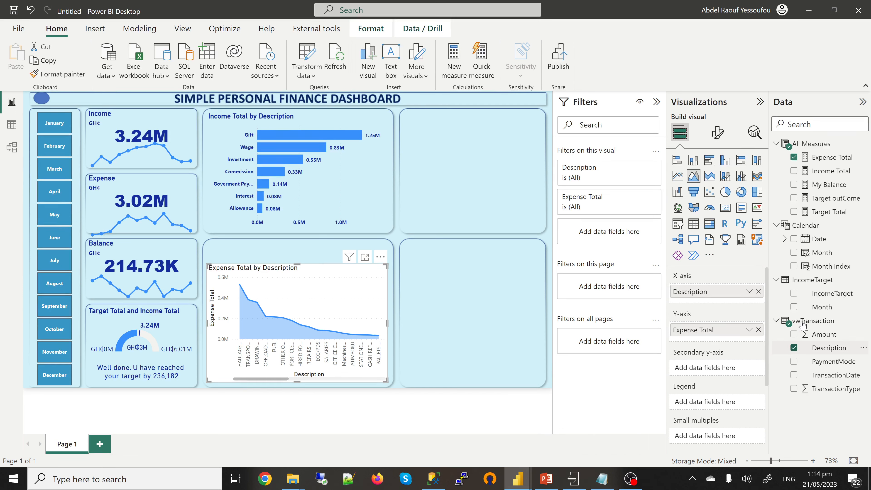
{"action": "left_click", "coordinate": [793, 307]}
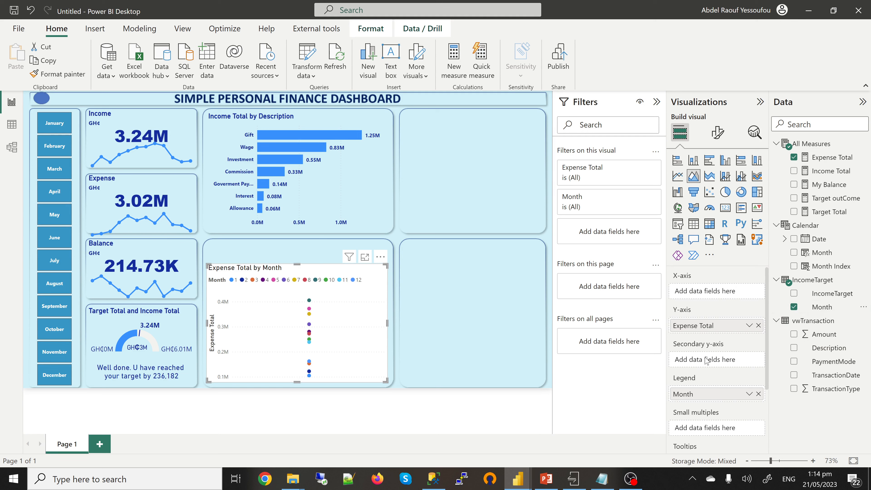
{"action": "left_click_drag", "start_coordinate": [707, 287], "coordinate": [708, 291]}
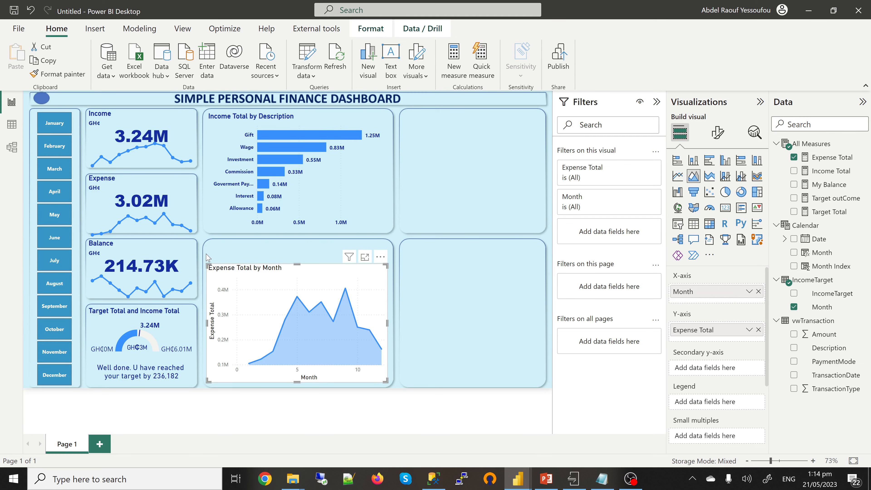
- Extend the Expense Total by Month chart upward to fill its card and nudge it slightly down into place
{"action": "left_click_drag", "start_coordinate": [207, 257], "coordinate": [206, 246]}
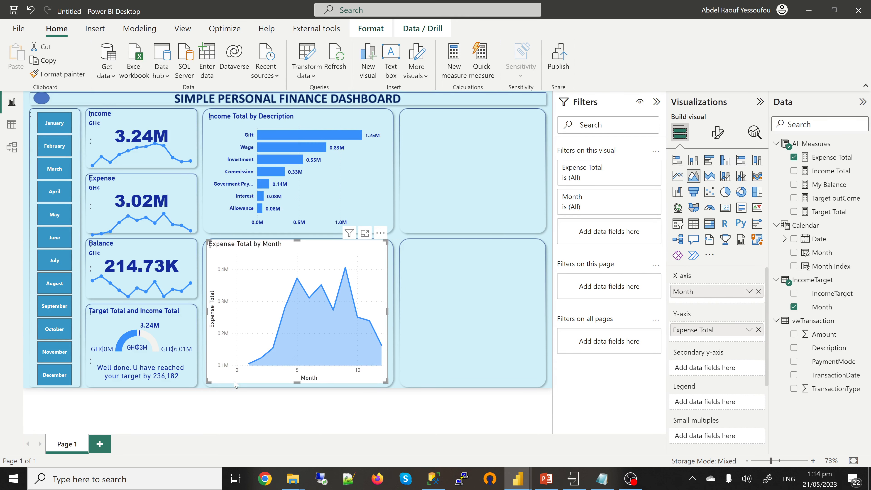
{"action": "key", "text": "Down"}
{"action": "key", "text": "Down"}
{"action": "key", "text": "Down"}
{"action": "key", "text": "Down"}
{"action": "key", "text": "Down"}
{"action": "key", "text": "Down"}
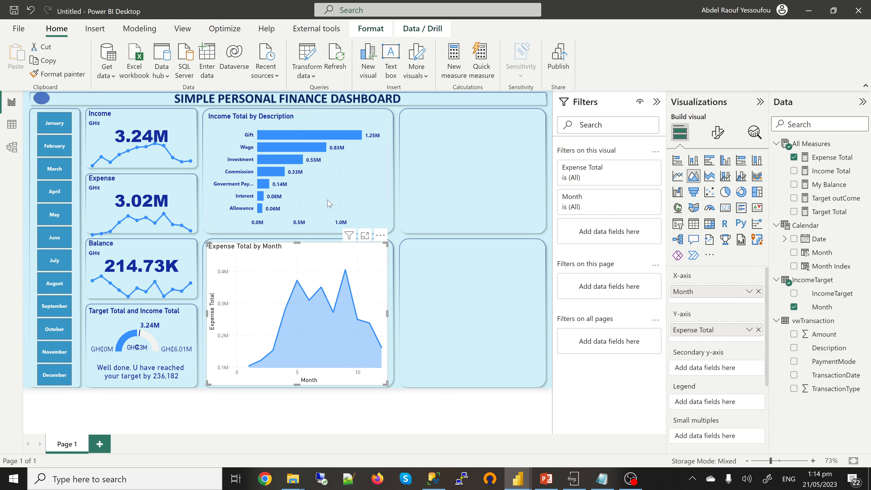
- Copy the income bar chart's formatting onto the Expense Total by Month area chart with Format Painter
{"action": "left_click", "coordinate": [382, 218]}
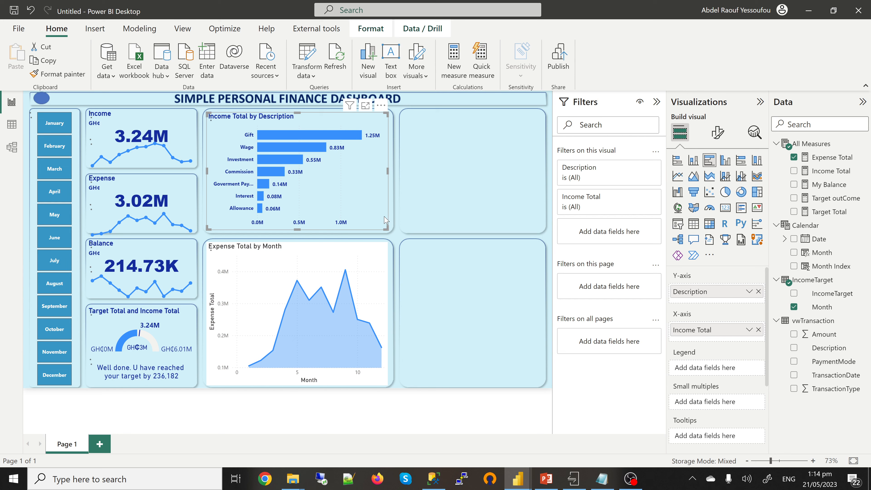
{"action": "left_click", "coordinate": [59, 76]}
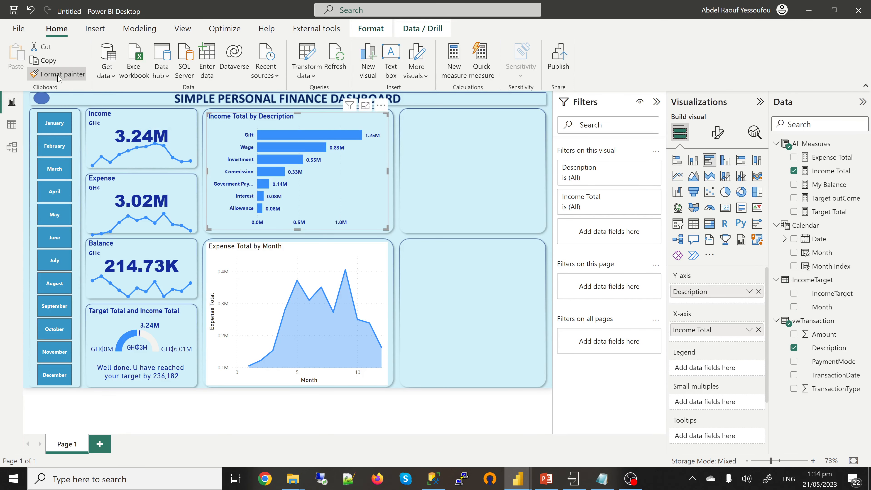
{"action": "left_click", "coordinate": [248, 328]}
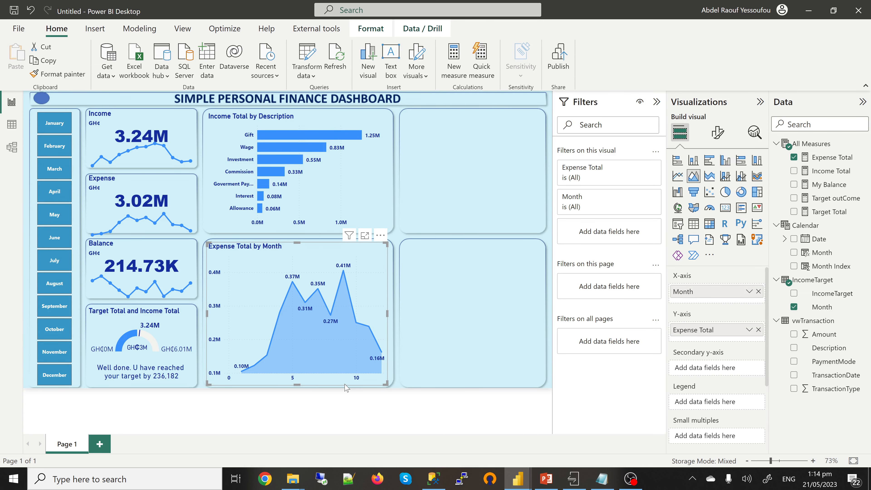
- Compare the formatted expense area chart with the one in the finished reference dashboard, and return to the untitled report
{"action": "mouse_move", "coordinate": [514, 480]}
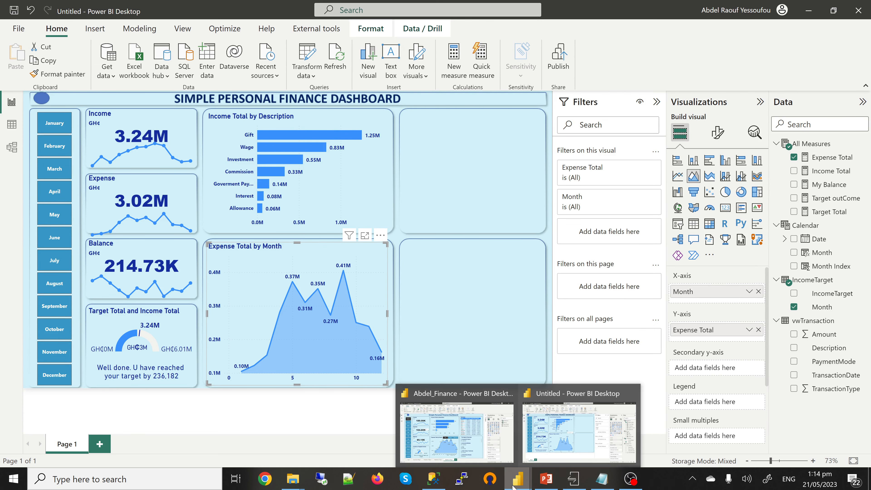
{"action": "left_click", "coordinate": [475, 445]}
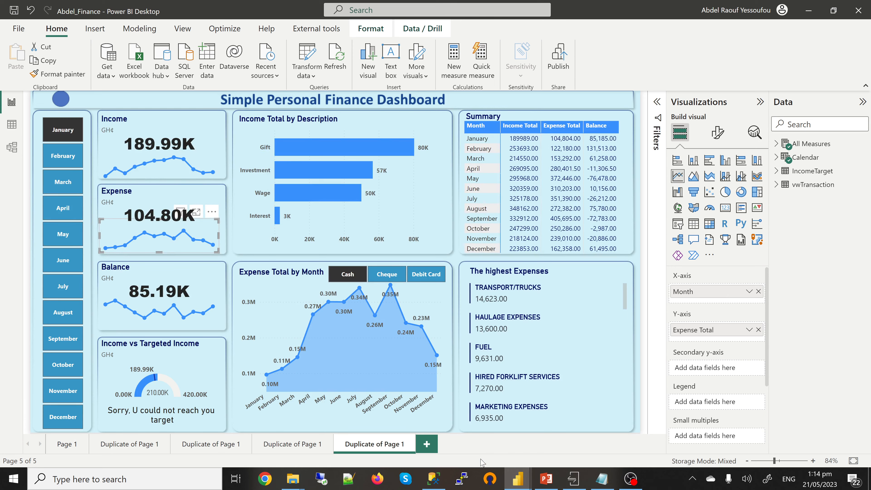
{"action": "left_click", "coordinate": [807, 15]}
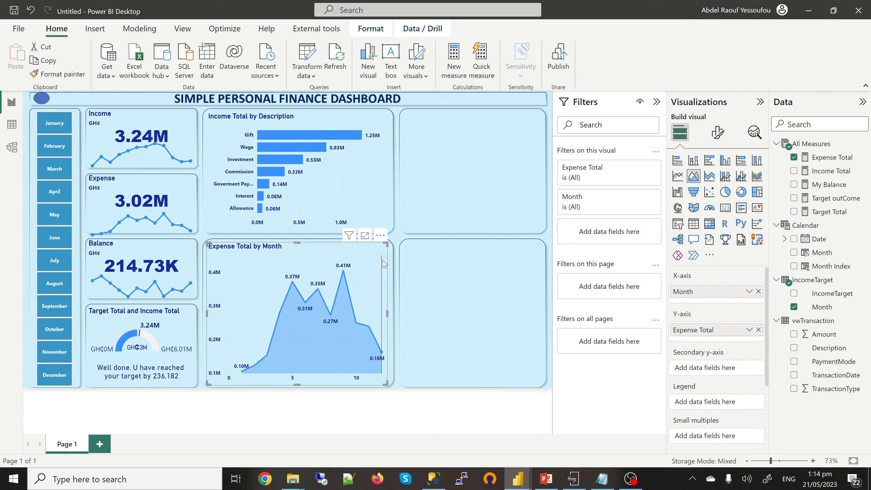
{"action": "mouse_move", "coordinate": [376, 263]}
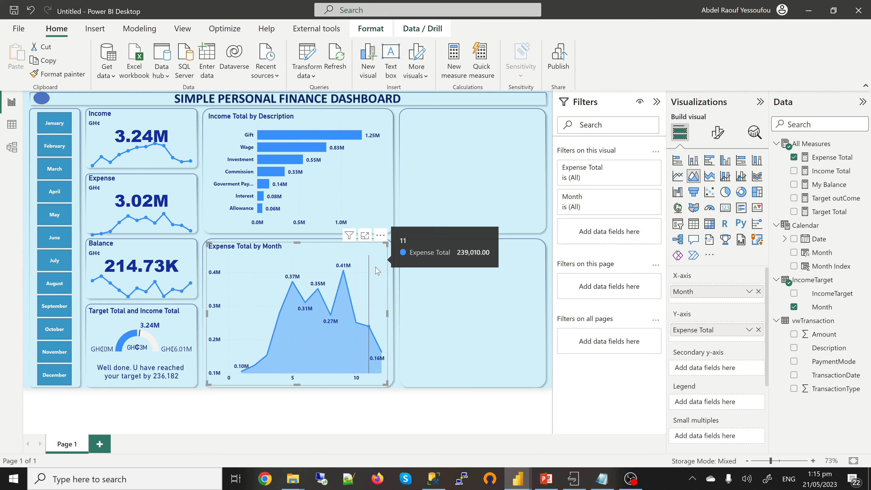
- Undo the formatting copied onto the Expense Total by Month area chart and turn off the chart's background
{"action": "key", "text": "ctrl+z"}
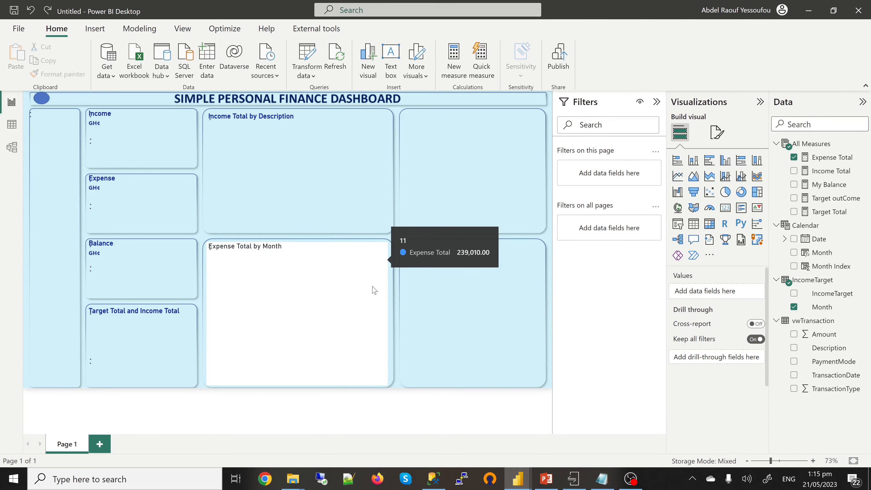
{"action": "left_click", "coordinate": [373, 289]}
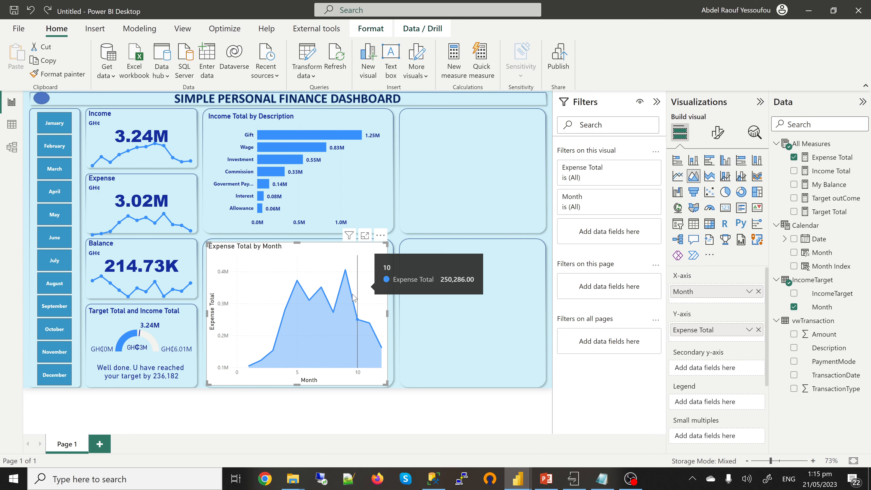
{"action": "left_click", "coordinate": [717, 134]}
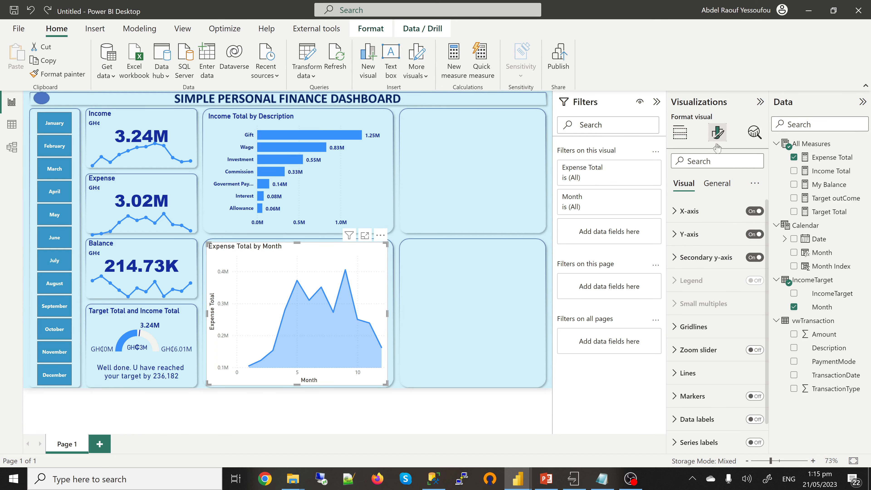
{"action": "left_click", "coordinate": [717, 183]}
{"action": "left_click", "coordinate": [690, 258]}
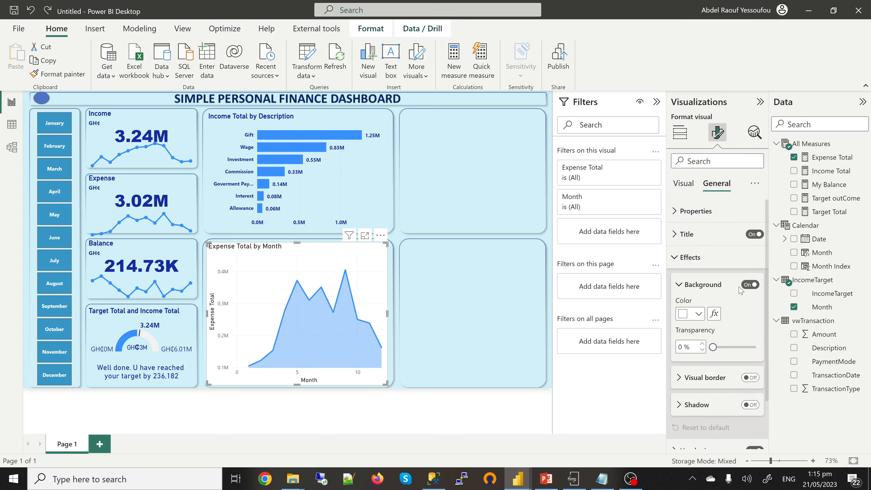
{"action": "left_click", "coordinate": [748, 286]}
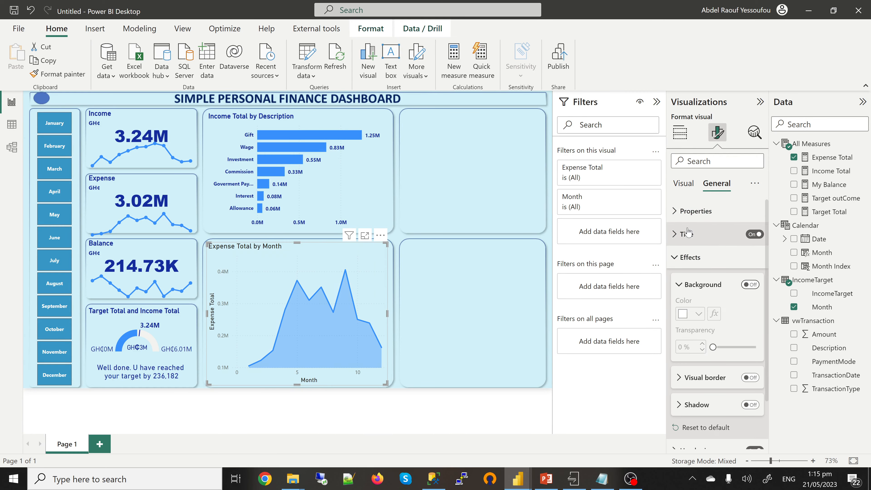
- Turn off the X-axis and Y-axis titles of the Expense Total by Month chart
{"action": "left_click", "coordinate": [685, 188]}
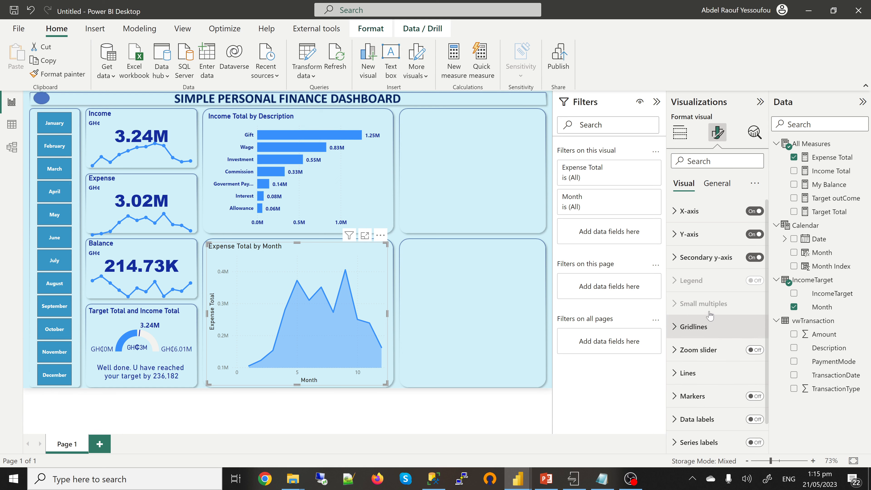
{"action": "left_click", "coordinate": [674, 211]}
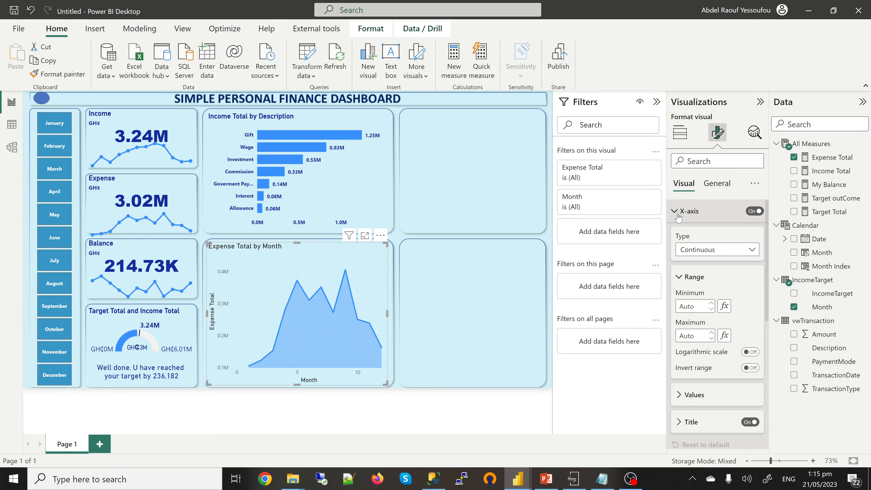
{"action": "left_click", "coordinate": [742, 422]}
{"action": "left_click", "coordinate": [677, 211]}
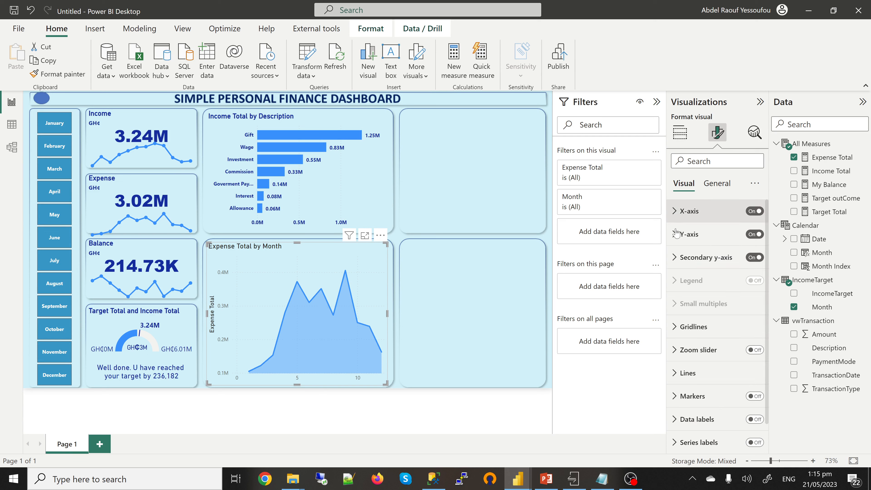
{"action": "left_click", "coordinate": [680, 240]}
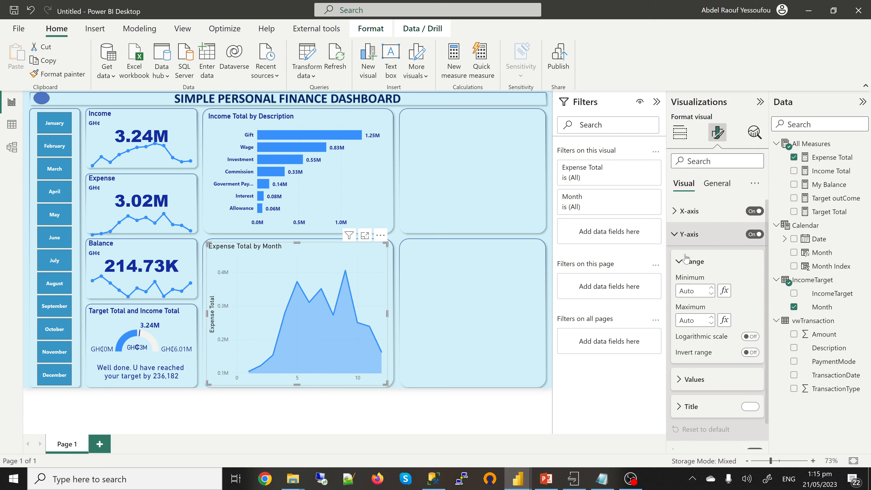
{"action": "left_click", "coordinate": [749, 407]}
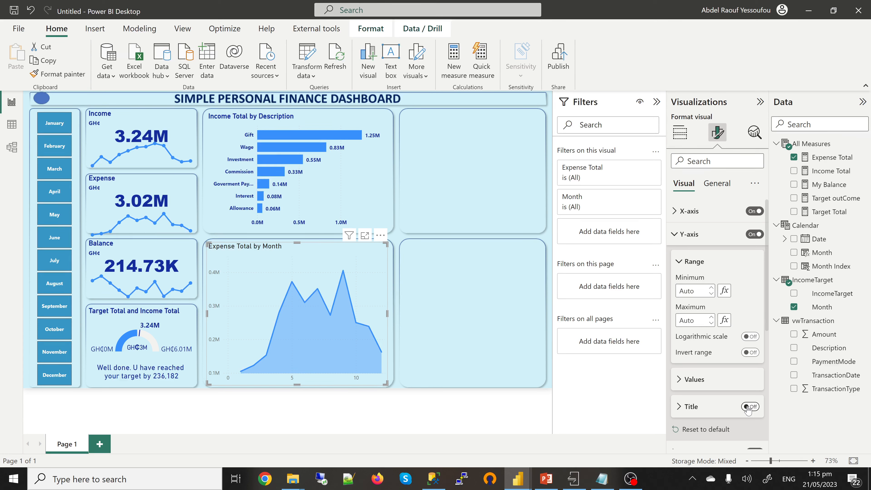
{"action": "left_click", "coordinate": [679, 234]}
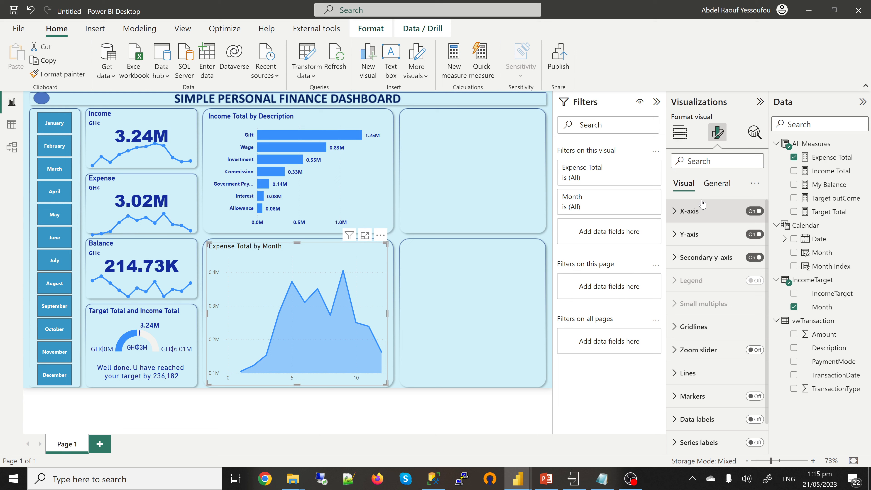
- Shorten the area chart slightly and replace the IncomeTarget Month field on its X-axis with the Calendar table's Month
{"action": "left_click", "coordinate": [716, 186]}
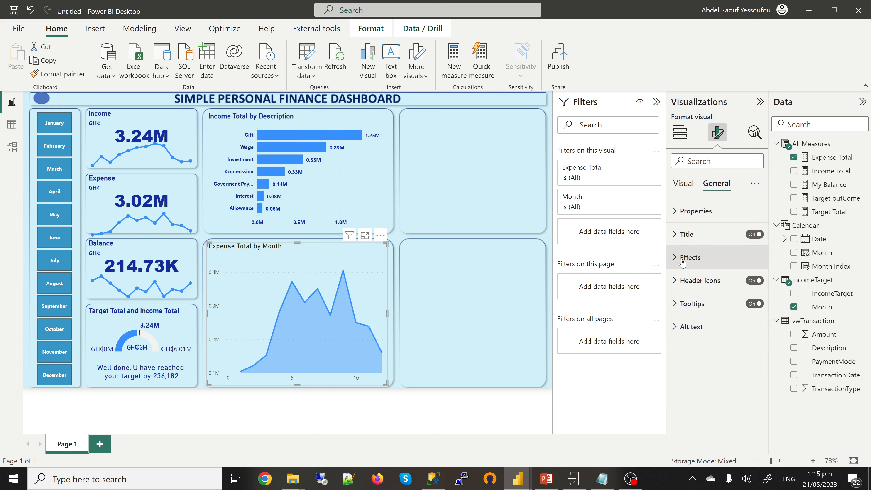
{"action": "left_click", "coordinate": [681, 139]}
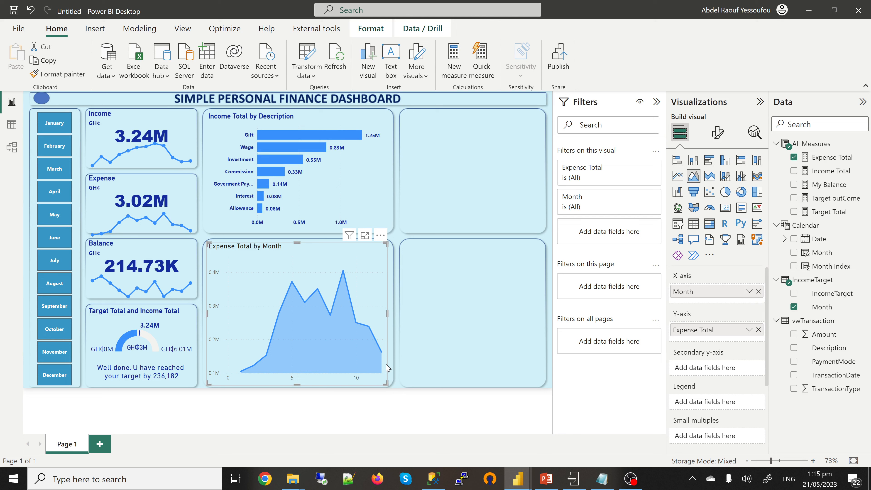
{"action": "left_click_drag", "start_coordinate": [386, 365], "coordinate": [390, 379]}
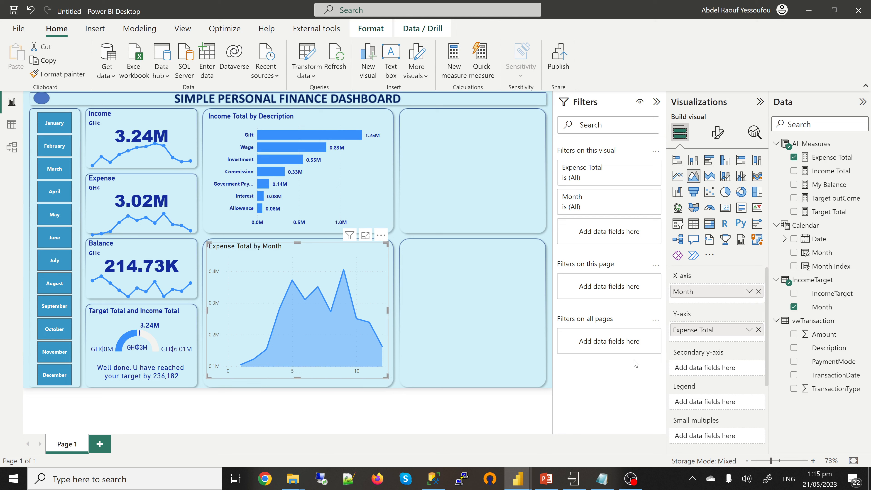
{"action": "left_click", "coordinate": [793, 307]}
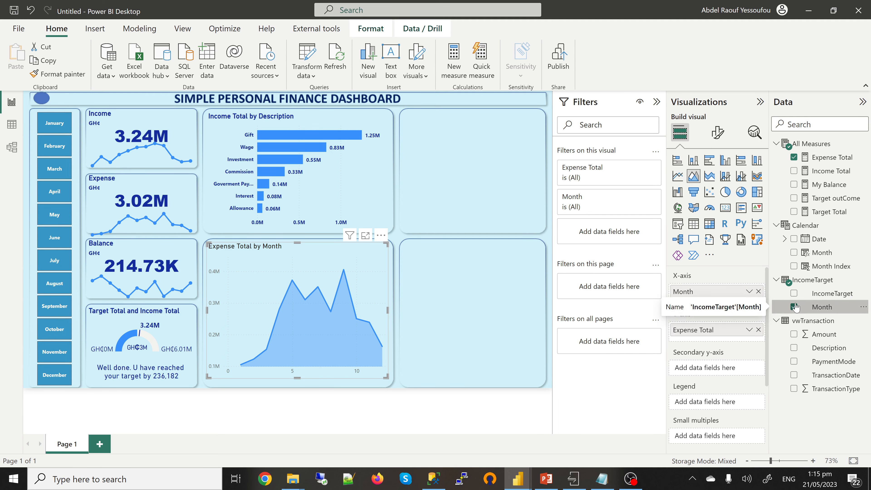
{"action": "left_click", "coordinate": [794, 253]}
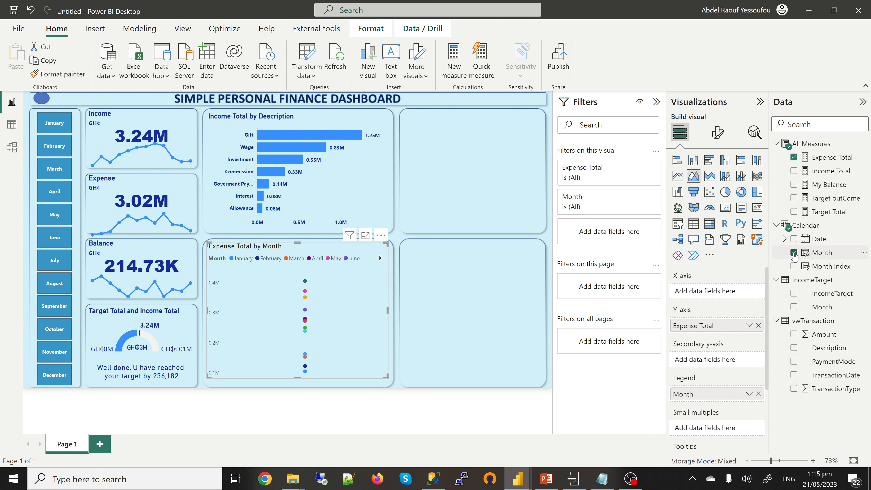
{"action": "left_click_drag", "start_coordinate": [706, 394], "coordinate": [703, 292]}
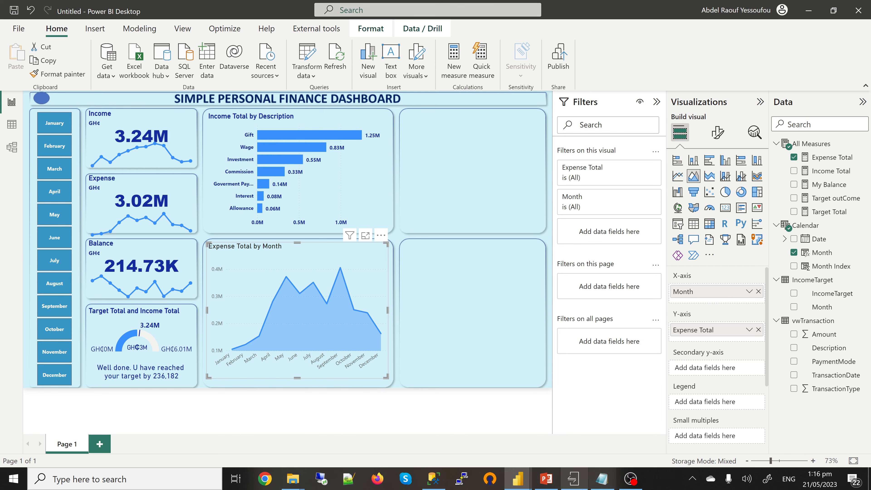
- Switch to the Abdel_Finance reference report, examine its expense area chart and Cash payment filter, and return to the untitled report
{"action": "mouse_move", "coordinate": [525, 483]}
{"action": "left_click", "coordinate": [424, 443]}
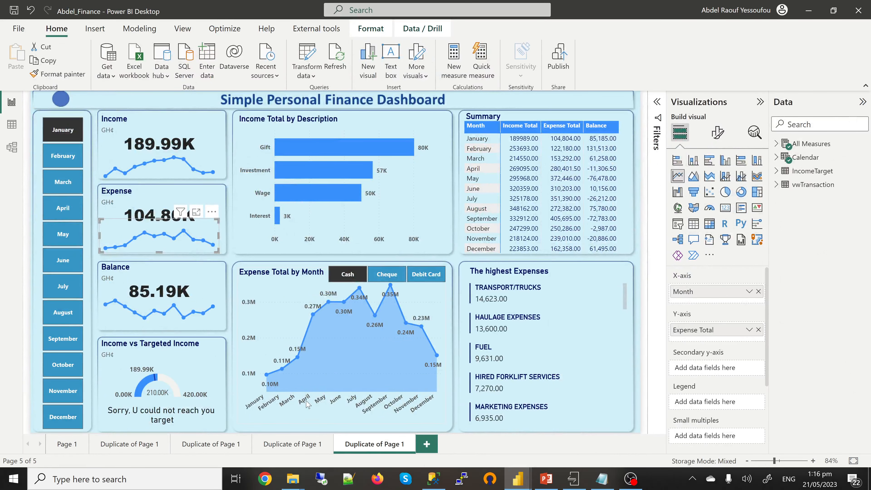
{"action": "left_click", "coordinate": [347, 274]}
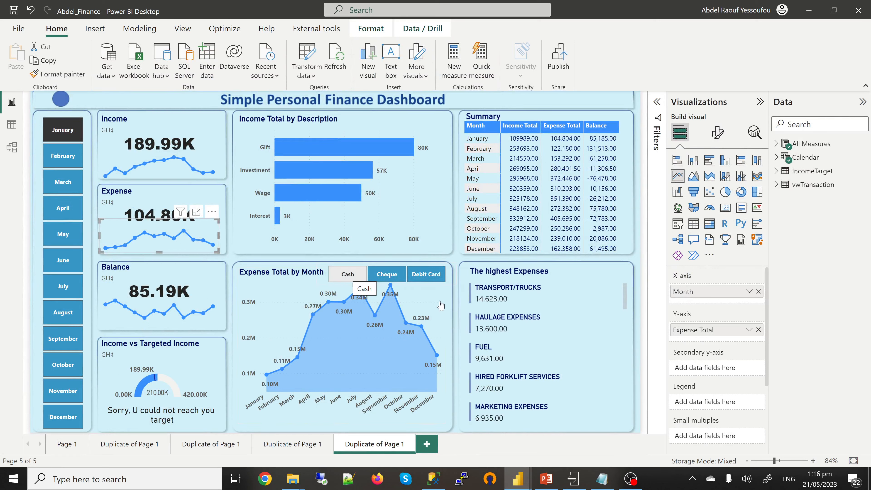
{"action": "left_click", "coordinate": [354, 280]}
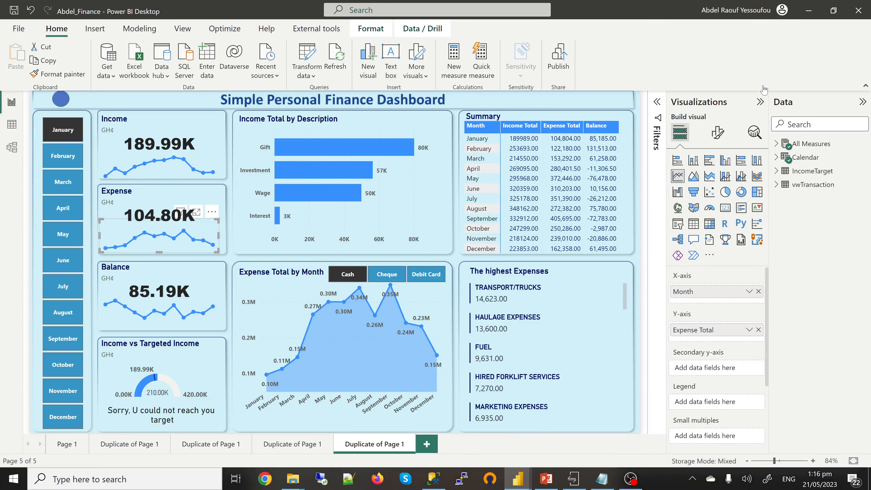
{"action": "mouse_move", "coordinate": [518, 479]}
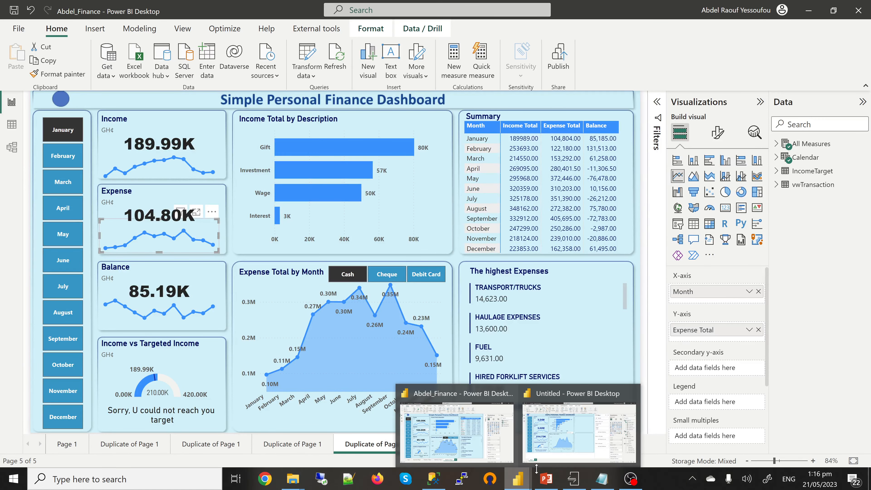
{"action": "left_click", "coordinate": [568, 443]}
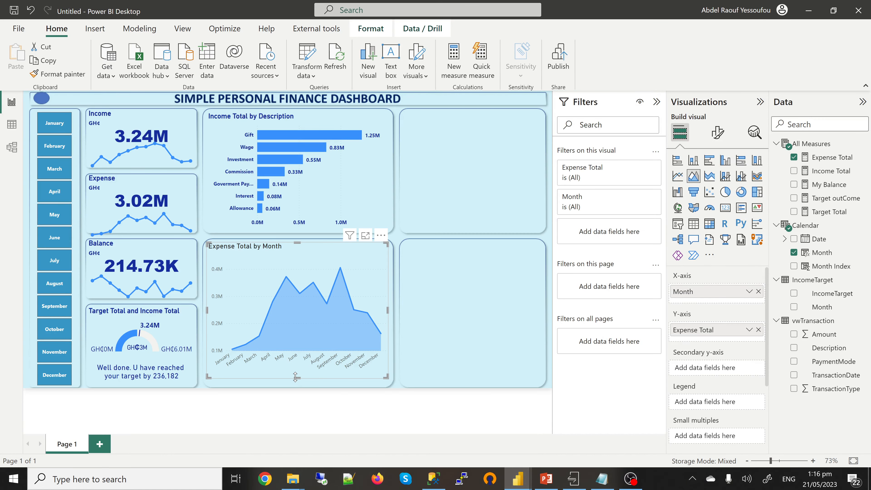
- Stretch the area chart down to the lower edge of its card and turn on its markers and data labels
{"action": "left_click_drag", "start_coordinate": [295, 376], "coordinate": [297, 386]}
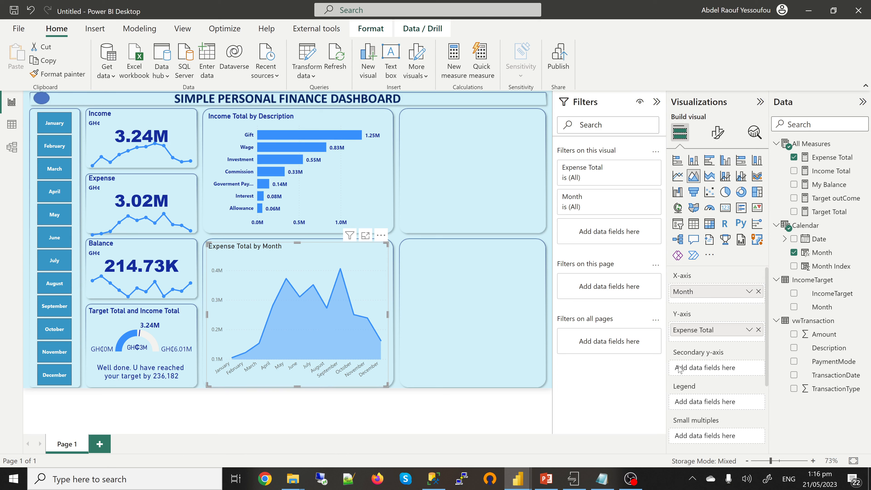
{"action": "left_click", "coordinate": [716, 136]}
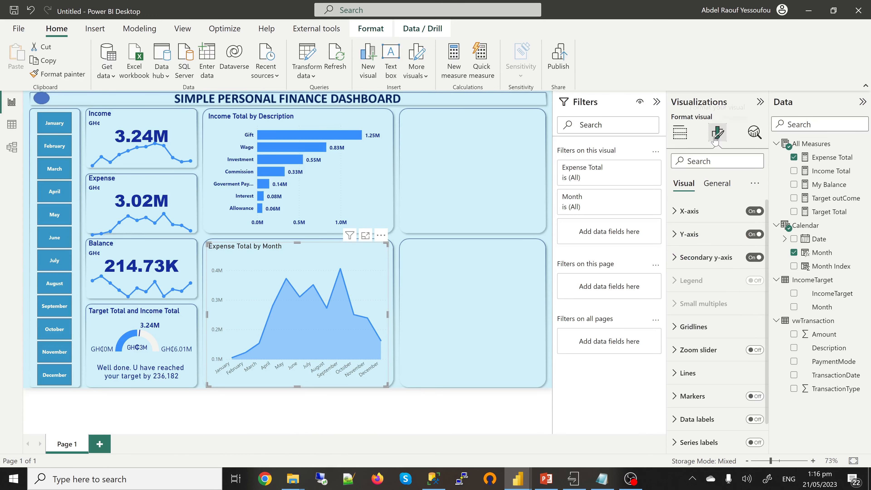
{"action": "left_click", "coordinate": [755, 397]}
{"action": "left_click", "coordinate": [756, 419]}
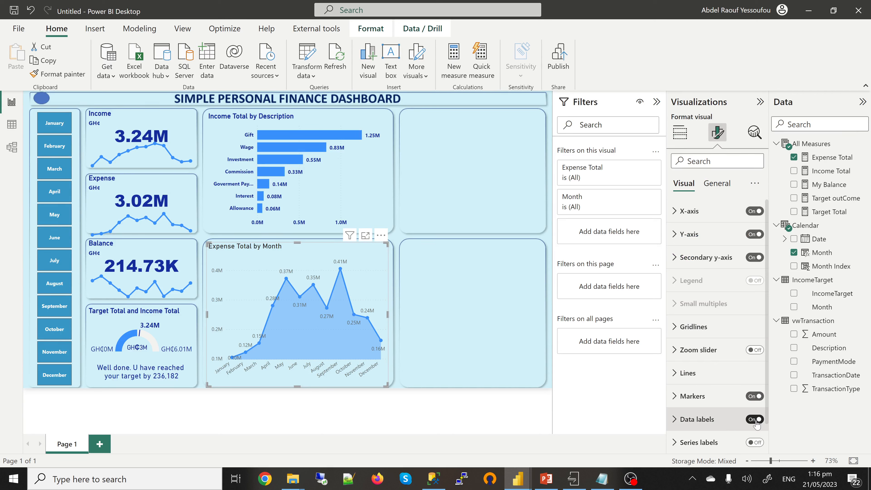
- Make the area chart's data label values bold and dark blue
{"action": "left_click", "coordinate": [675, 421]}
{"action": "scroll", "coordinate": [682, 411], "scroll_direction": "down", "scroll_amount": 5}
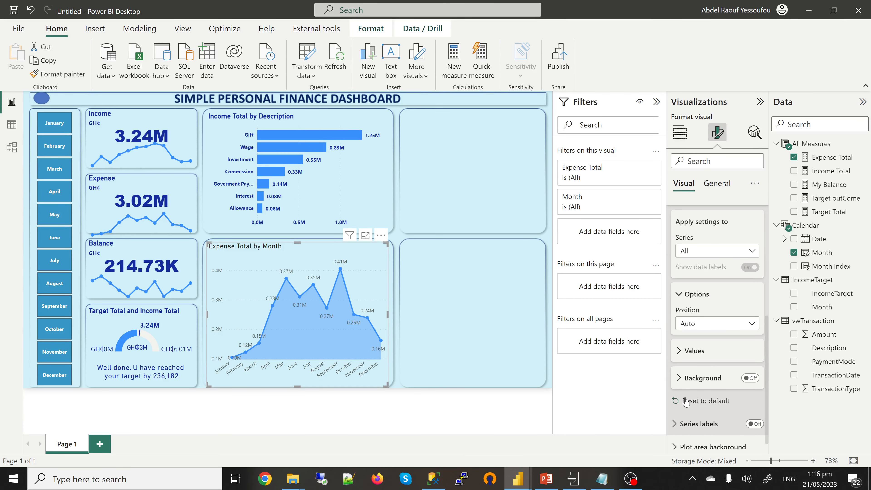
{"action": "left_click", "coordinate": [691, 356]}
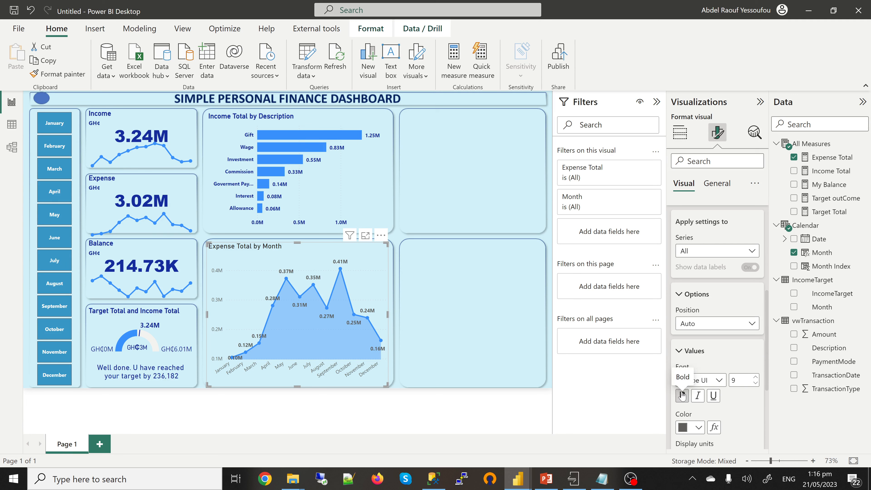
{"action": "left_click", "coordinate": [700, 432]}
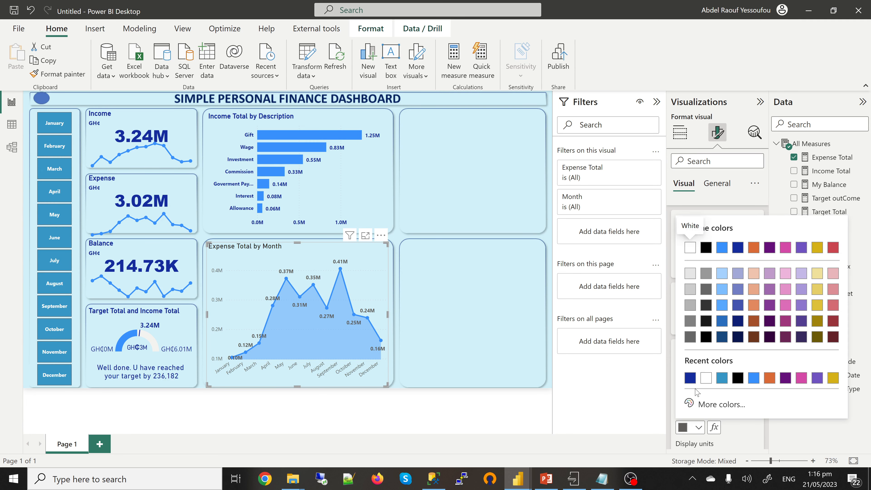
{"action": "left_click", "coordinate": [690, 380]}
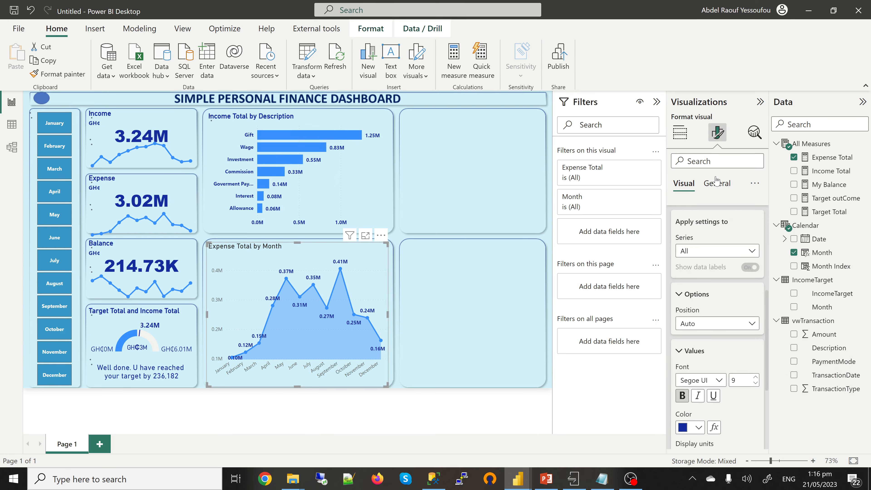
{"action": "scroll", "coordinate": [676, 263], "scroll_direction": "up", "scroll_amount": 5}
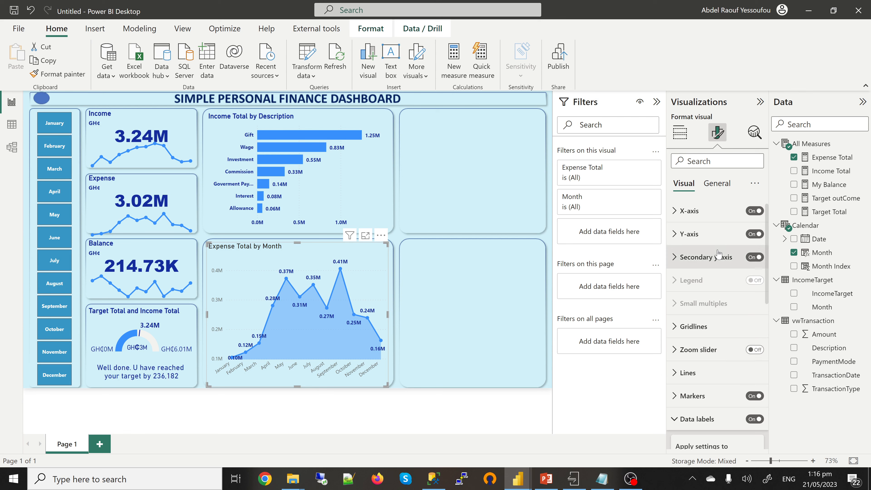
{"action": "left_click", "coordinate": [692, 345]}
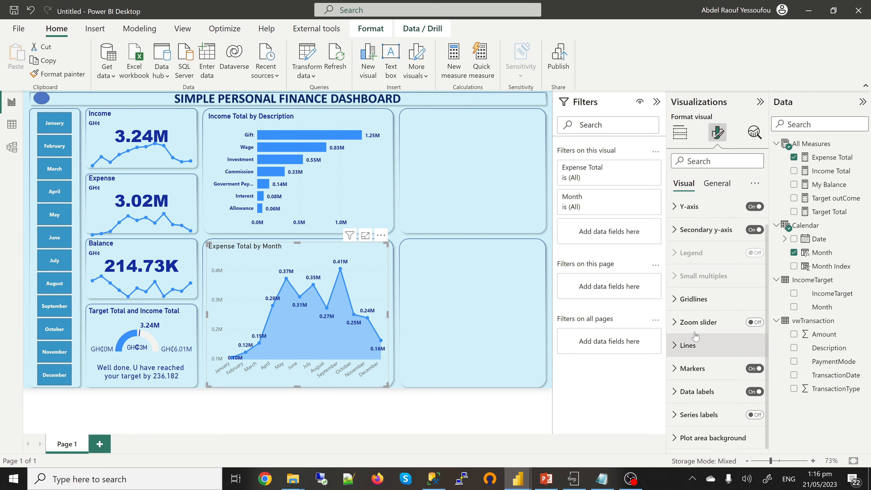
- Make the area chart's X-axis month labels bold and dark blue
{"action": "scroll", "coordinate": [675, 240], "scroll_direction": "up", "scroll_amount": 3}
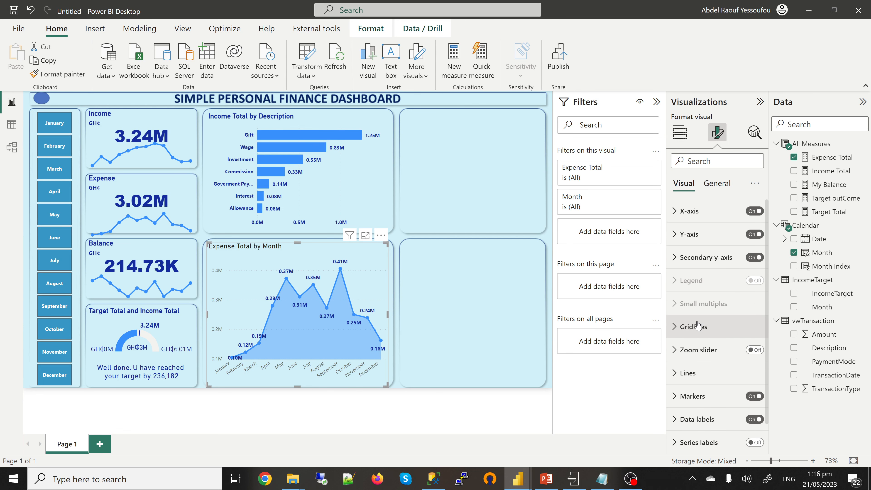
{"action": "left_click", "coordinate": [674, 212]}
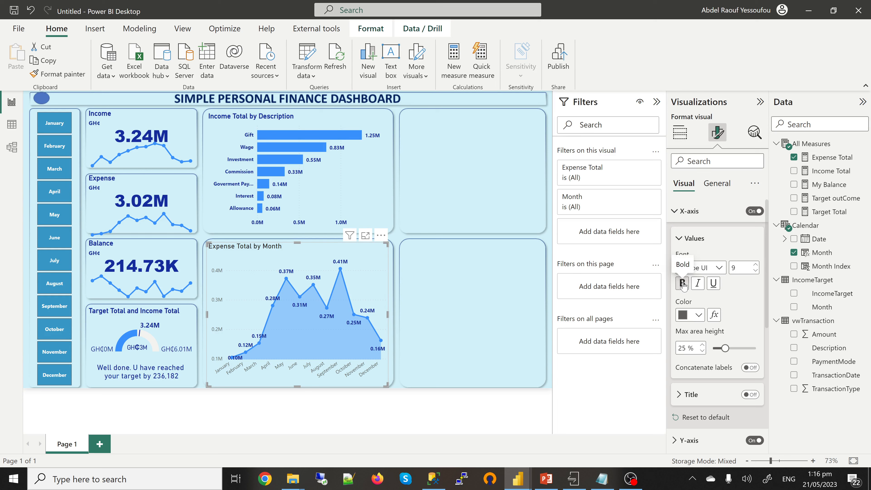
{"action": "left_click", "coordinate": [698, 315]}
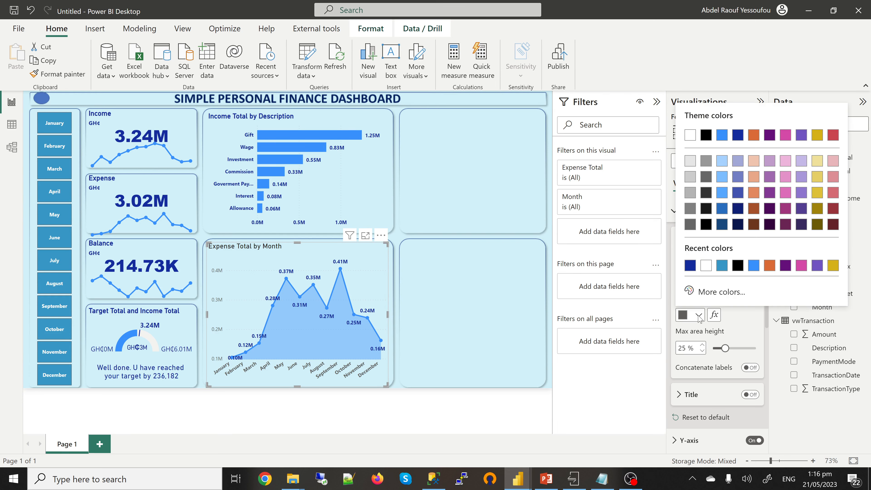
{"action": "left_click", "coordinate": [690, 266]}
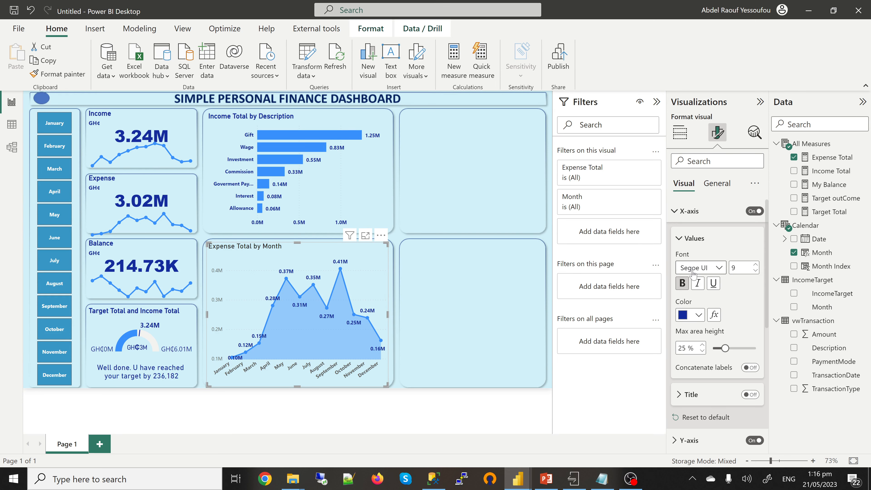
- Make the area chart's Y-axis values bold and dark blue
{"action": "left_click", "coordinate": [680, 214]}
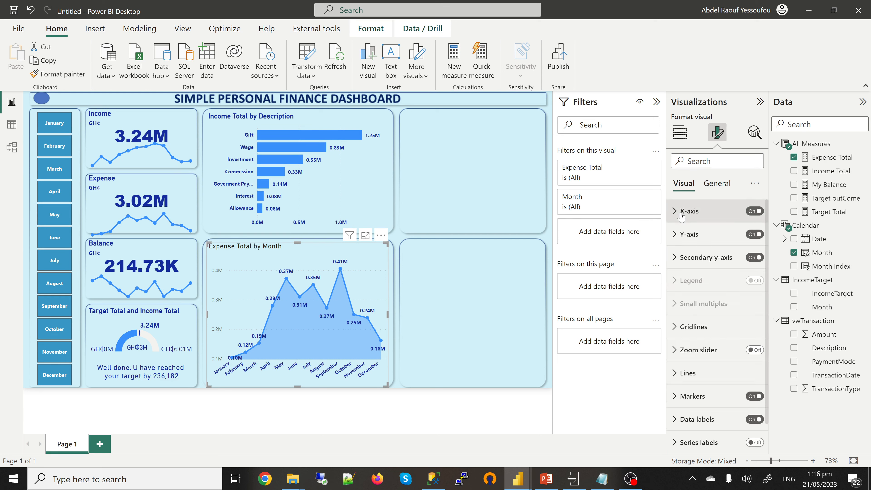
{"action": "left_click", "coordinate": [683, 234]}
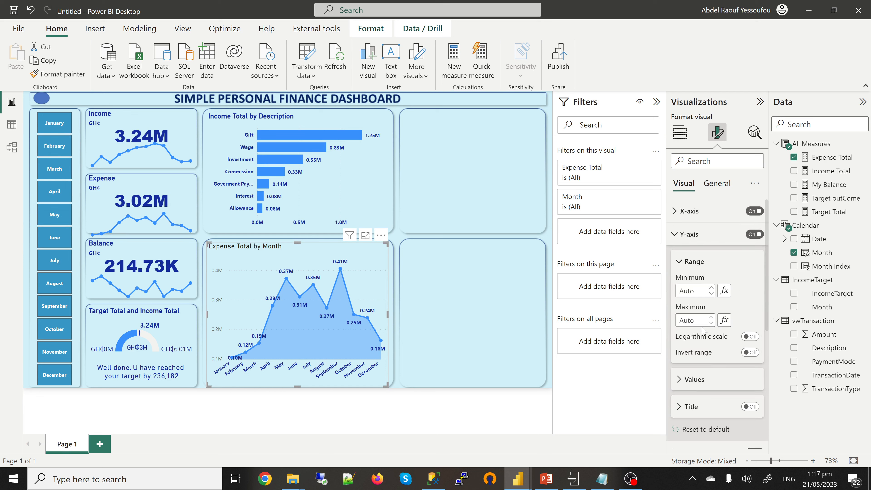
{"action": "left_click", "coordinate": [694, 379]}
{"action": "scroll", "coordinate": [696, 343], "scroll_direction": "down", "scroll_amount": 4}
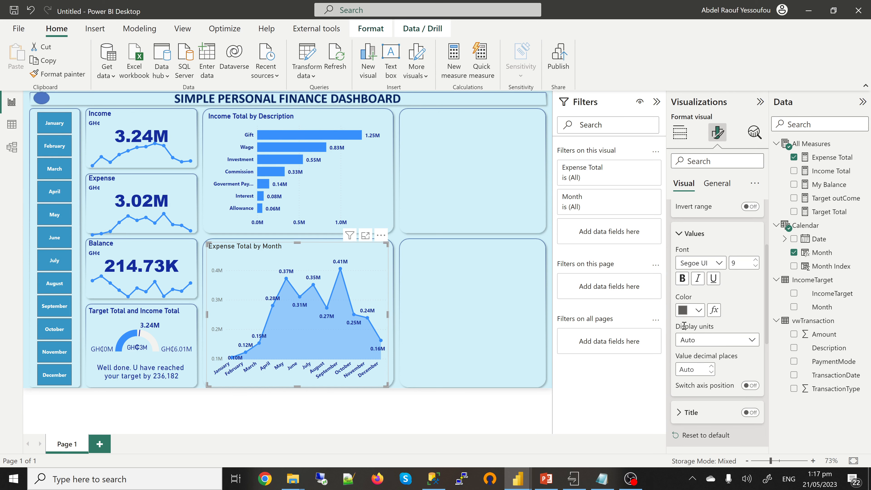
{"action": "left_click", "coordinate": [682, 275]}
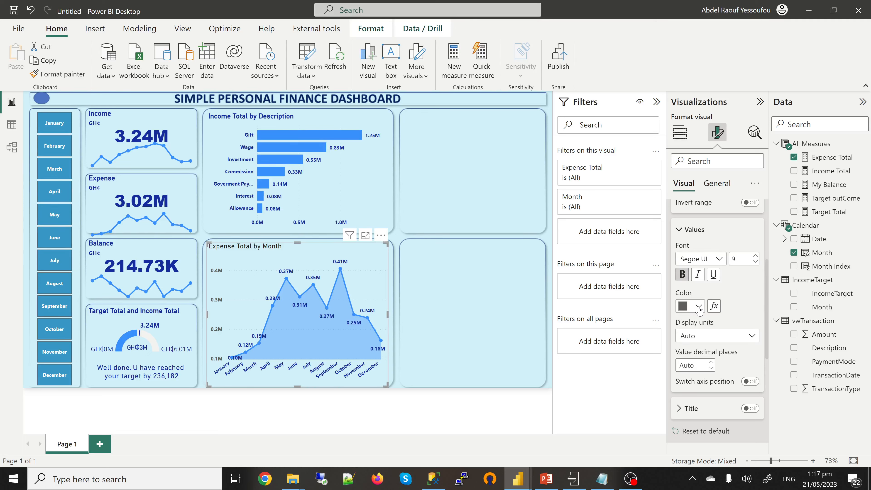
{"action": "left_click", "coordinate": [698, 305]}
{"action": "left_click", "coordinate": [441, 332]}
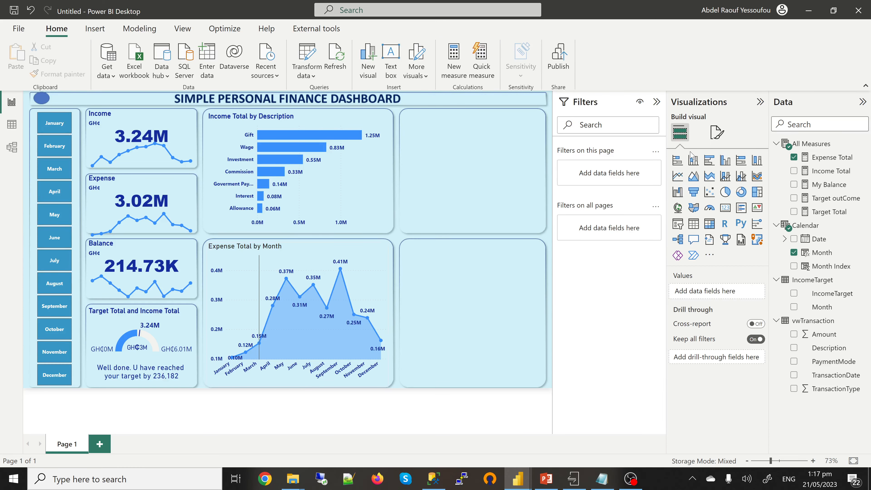
- Make the area chart's "Expense Total by Month" title bold and dark blue
{"action": "left_click", "coordinate": [717, 132]}
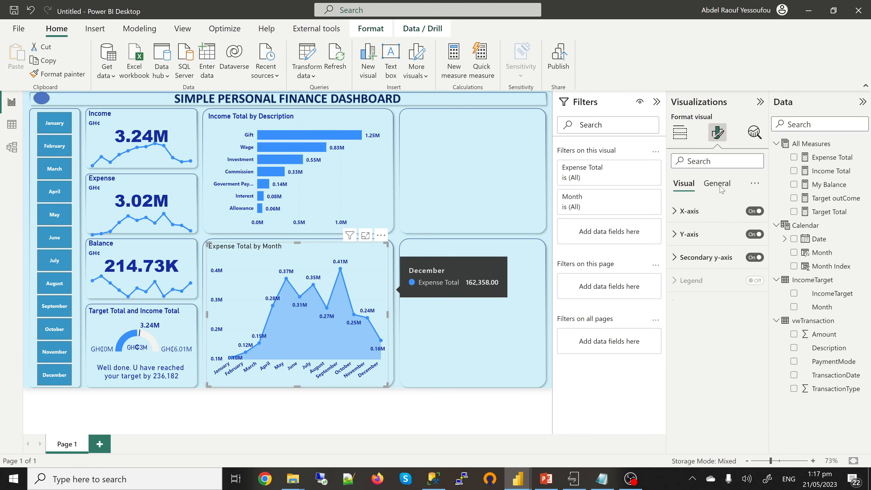
{"action": "left_click", "coordinate": [719, 185]}
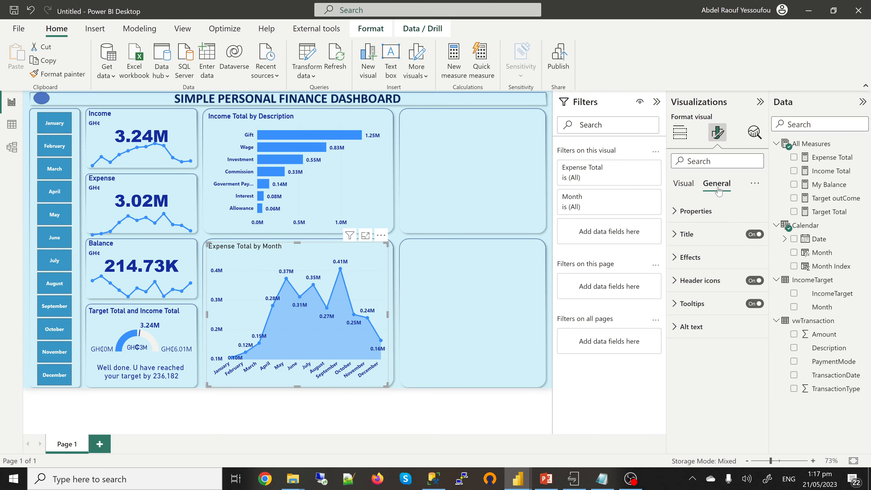
{"action": "left_click", "coordinate": [687, 234]}
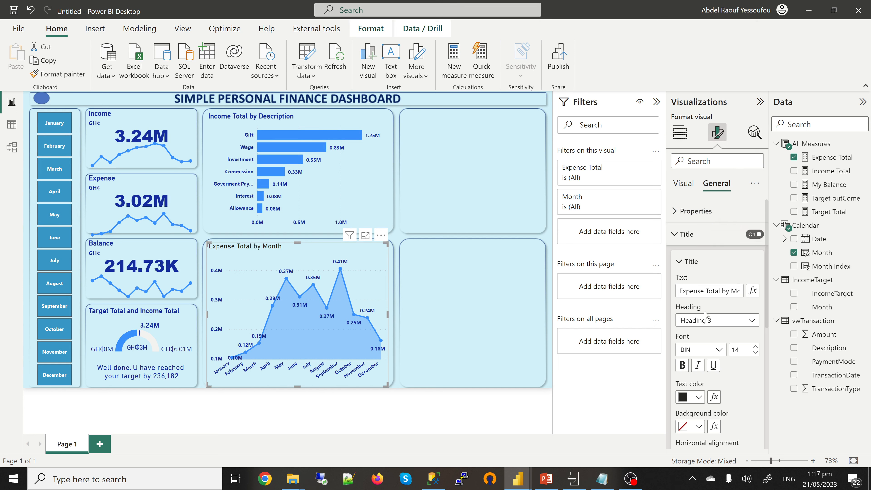
{"action": "left_click", "coordinate": [682, 365]}
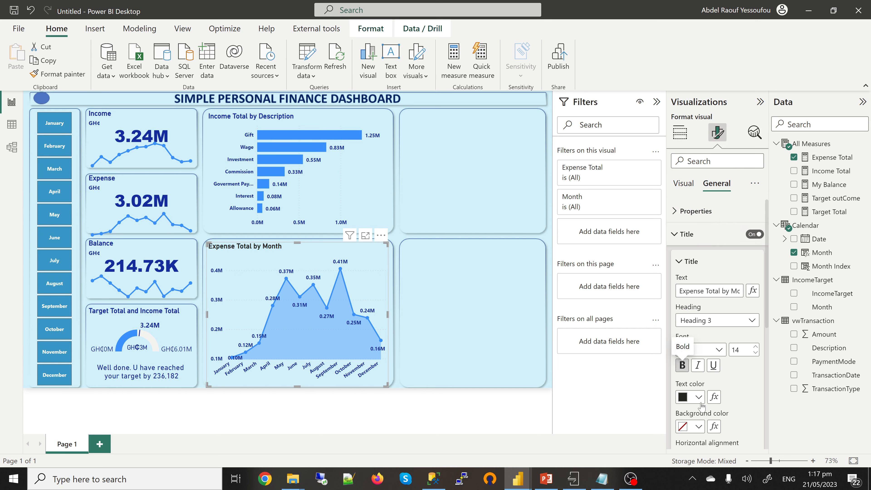
{"action": "left_click", "coordinate": [698, 397]}
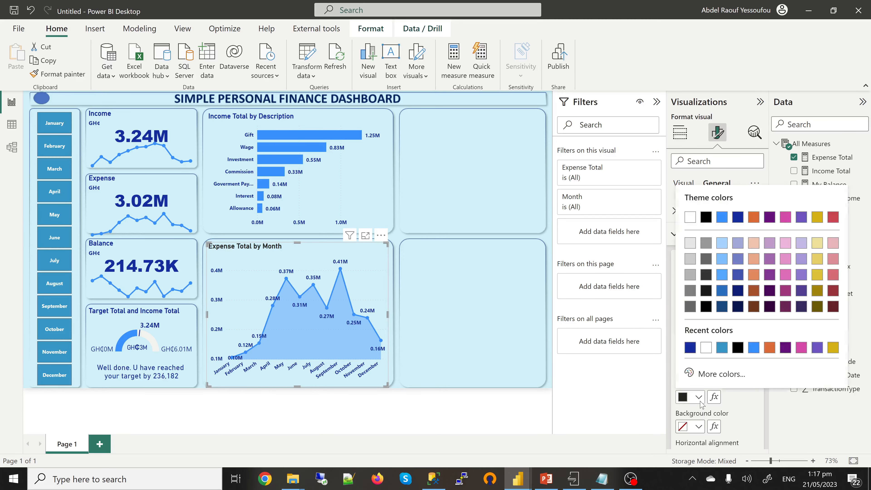
{"action": "left_click", "coordinate": [690, 347]}
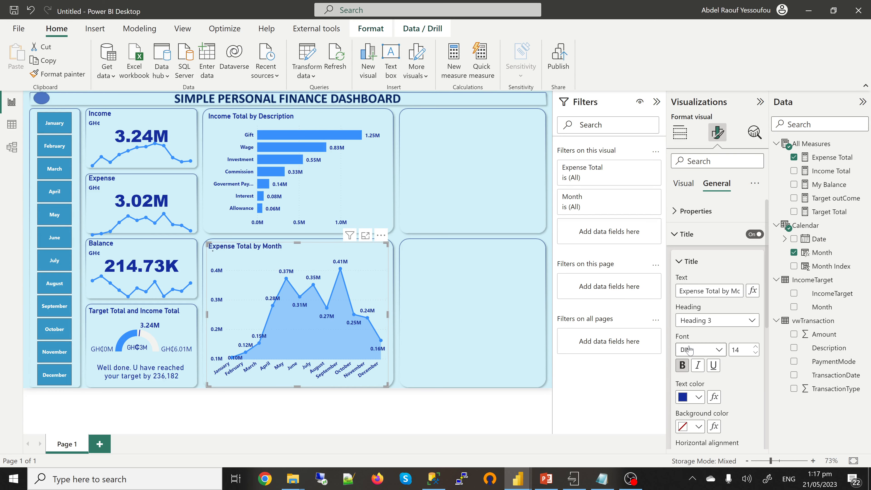
{"action": "left_click", "coordinate": [493, 203]}
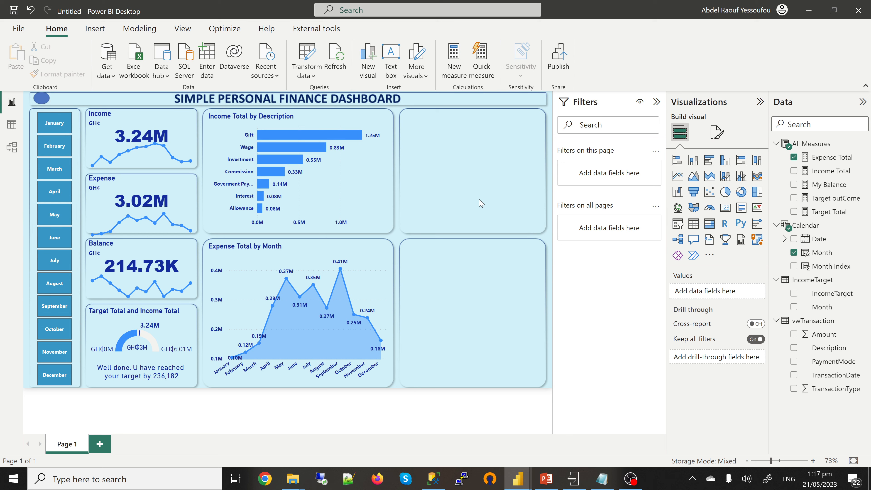
- Switch to the Abdel_Finance reference report, examine its monthly Summary table, and return to the untitled report
{"action": "mouse_move", "coordinate": [521, 485]}
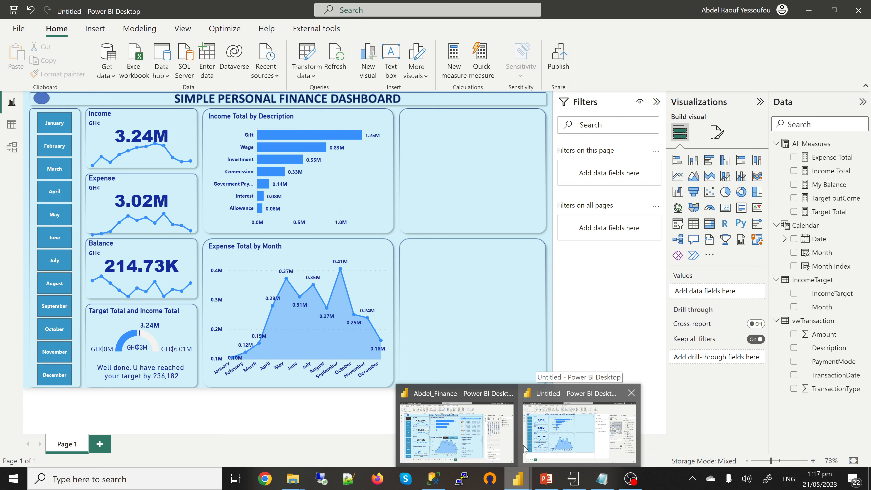
{"action": "left_click", "coordinate": [571, 439]}
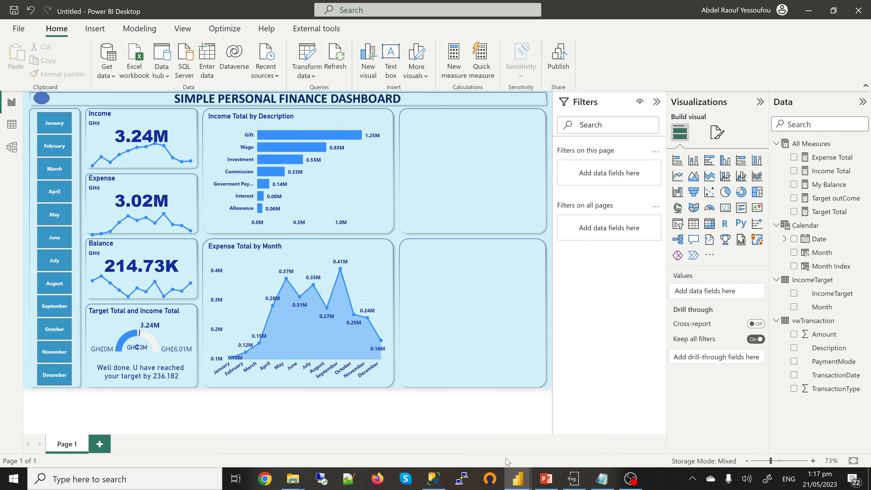
{"action": "mouse_move", "coordinate": [518, 480]}
{"action": "left_click", "coordinate": [457, 425]}
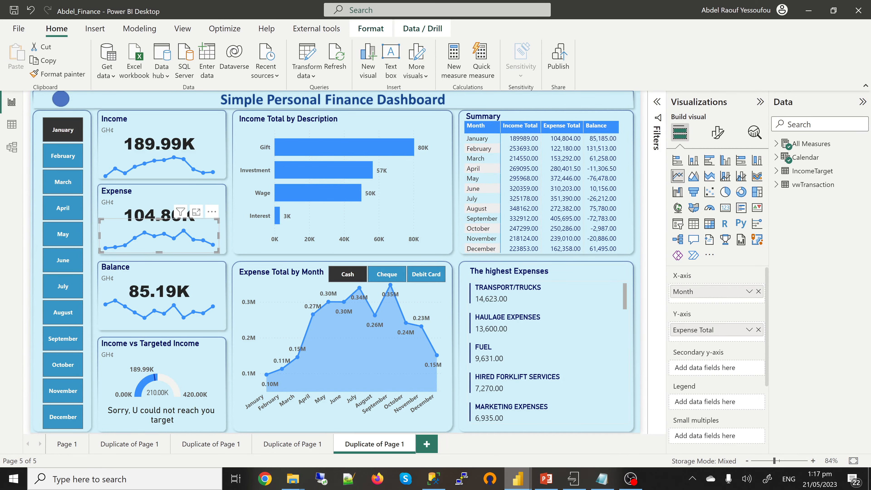
{"action": "mouse_move", "coordinate": [518, 481]}
{"action": "left_click", "coordinate": [578, 442]}
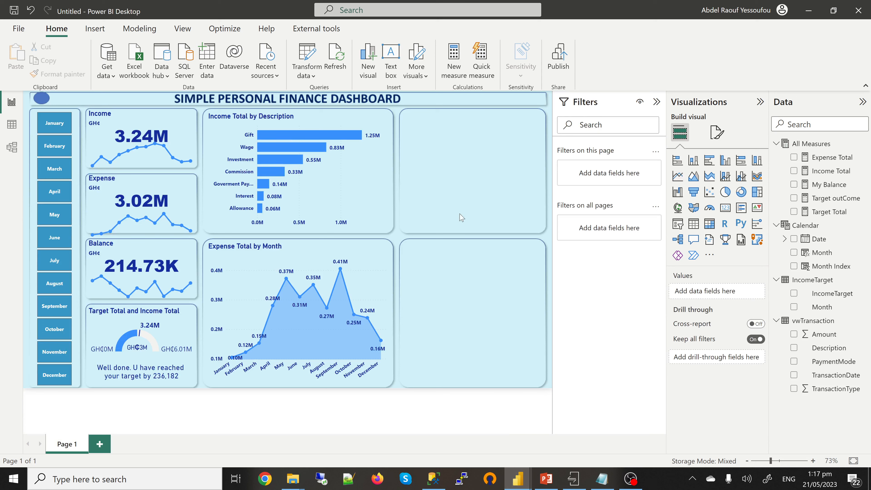
- Add a matrix visual and resize it to fit inside the empty card beside the income bar chart
{"action": "left_click", "coordinate": [709, 224]}
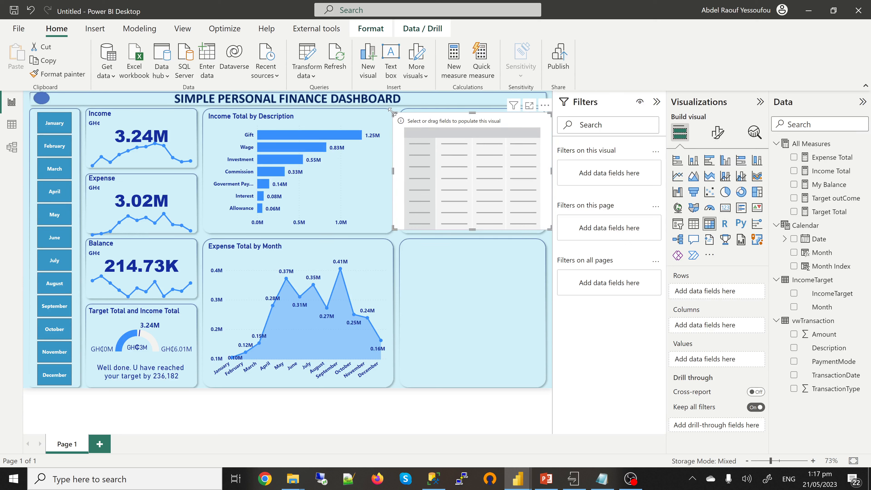
{"action": "left_click_drag", "start_coordinate": [392, 111], "coordinate": [401, 112]}
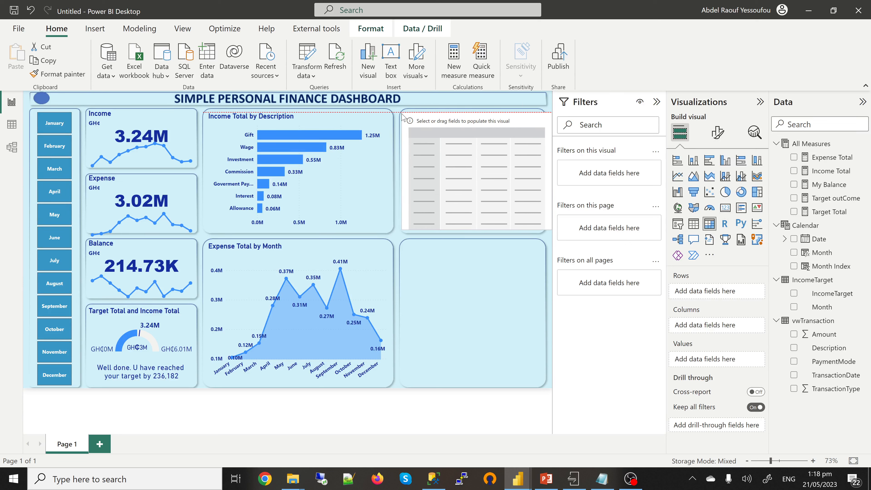
{"action": "left_click_drag", "start_coordinate": [551, 175], "coordinate": [543, 175]}
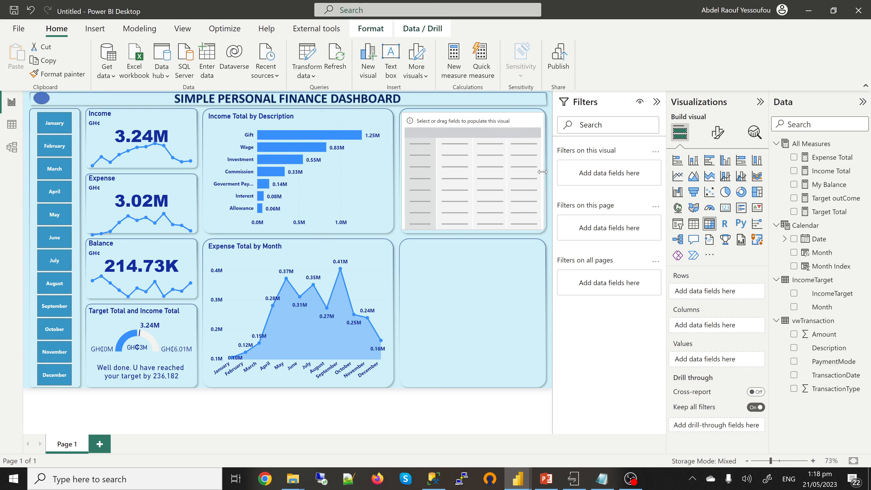
- Fill the matrix with Month as rows and Income Total, Expense Total and My Balance as values
{"action": "left_click", "coordinate": [794, 253]}
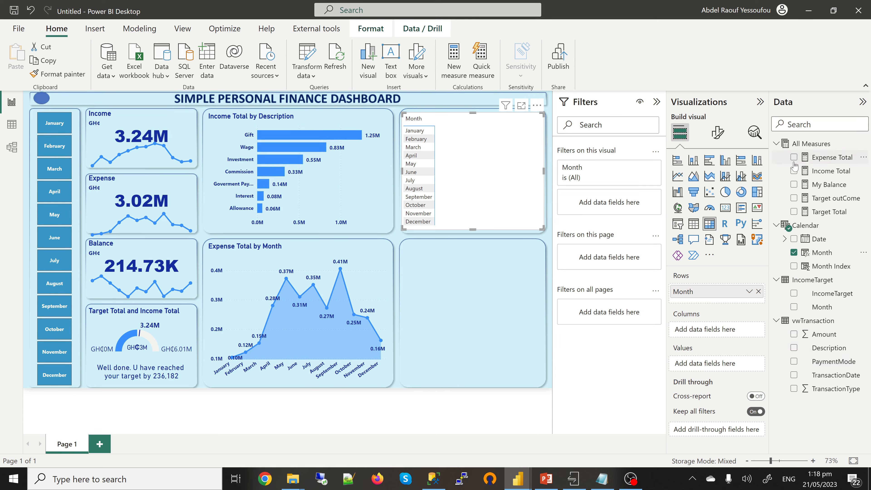
{"action": "left_click", "coordinate": [794, 173]}
{"action": "left_click", "coordinate": [794, 171]}
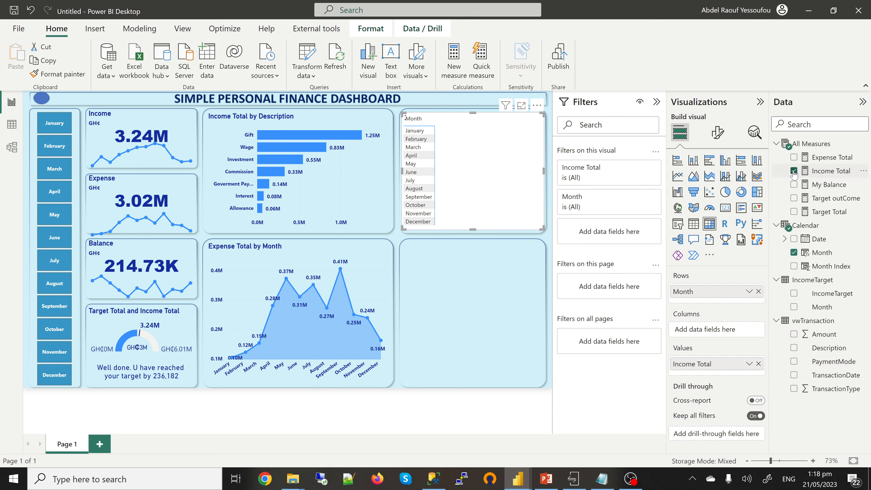
{"action": "left_click", "coordinate": [794, 158]}
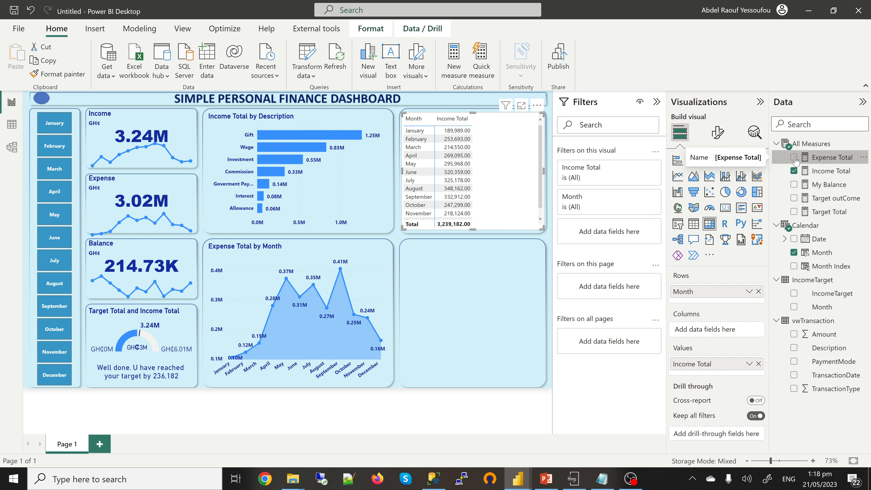
{"action": "left_click", "coordinate": [794, 185]}
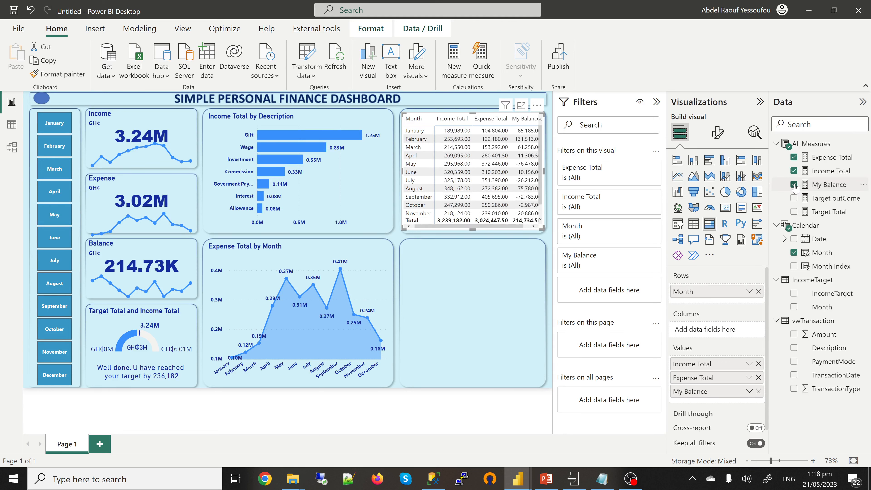
- Look through the matrix's general effects and its visual formatting categories for the text colour settings
{"action": "left_click", "coordinate": [718, 138]}
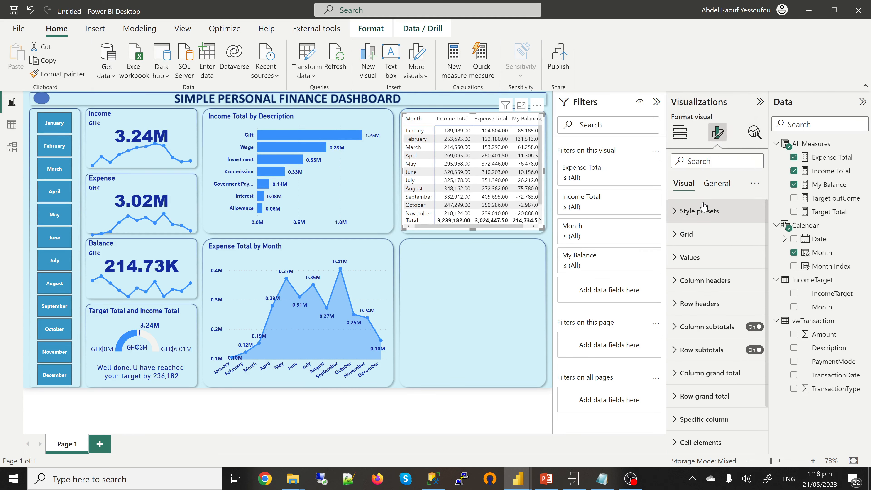
{"action": "left_click", "coordinate": [716, 184]}
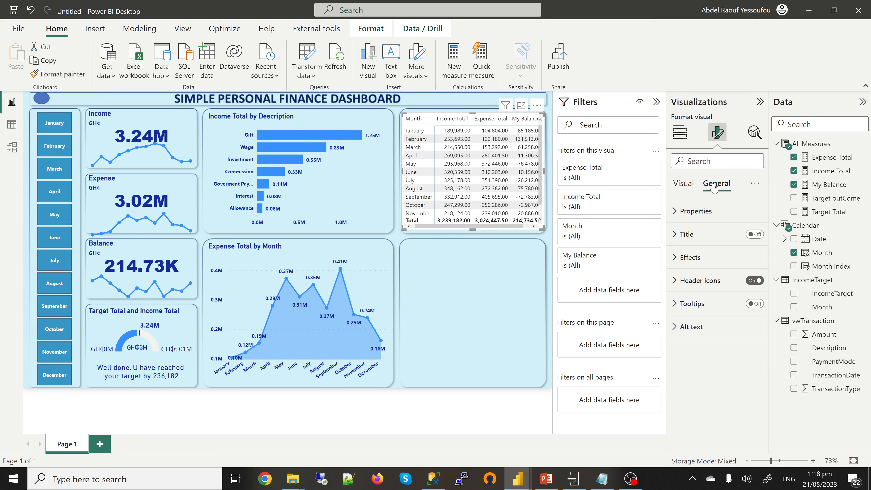
{"action": "left_click", "coordinate": [684, 257]}
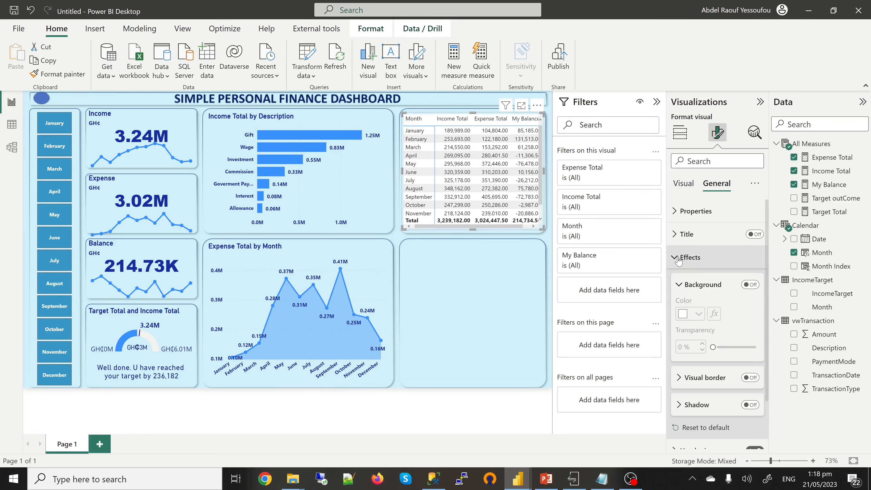
{"action": "left_click", "coordinate": [678, 258]}
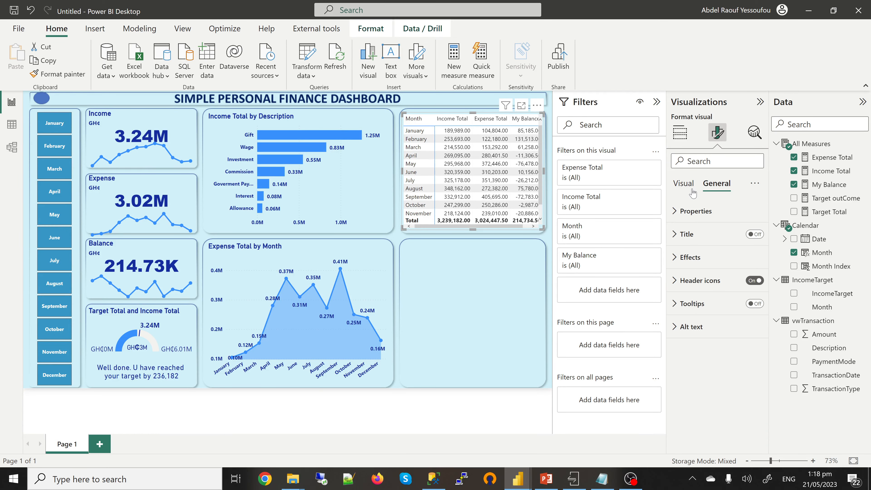
{"action": "left_click", "coordinate": [684, 185]}
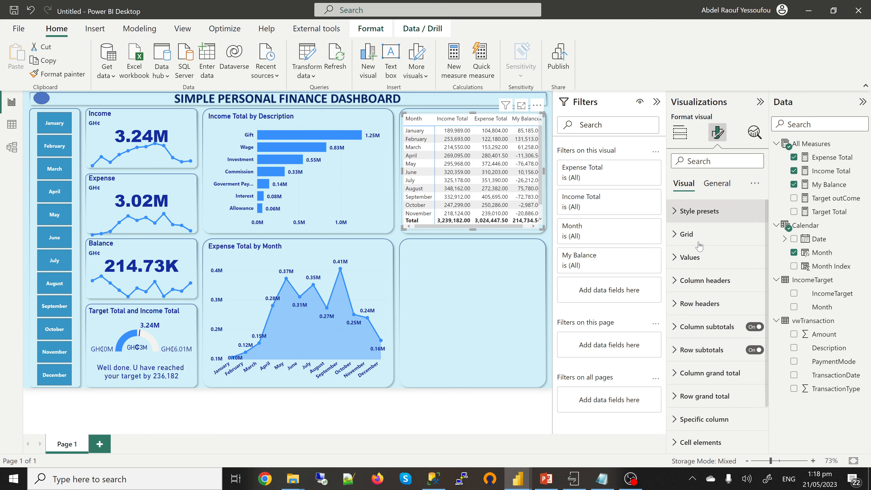
{"action": "scroll", "coordinate": [710, 369], "scroll_direction": "down", "scroll_amount": 2}
{"action": "scroll", "coordinate": [709, 368], "scroll_direction": "down", "scroll_amount": 1}
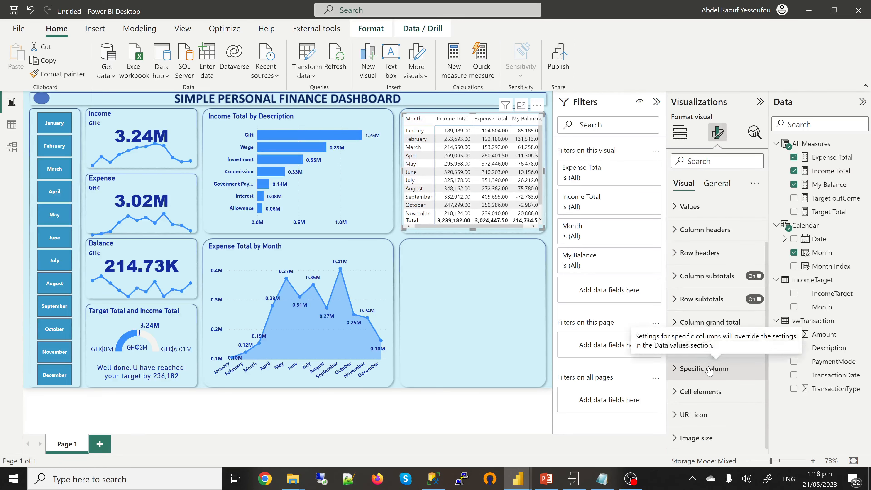
{"action": "scroll", "coordinate": [710, 369], "scroll_direction": "up", "scroll_amount": 2}
{"action": "scroll", "coordinate": [709, 371], "scroll_direction": "down", "scroll_amount": 1}
{"action": "scroll", "coordinate": [701, 372], "scroll_direction": "up", "scroll_amount": 1}
{"action": "scroll", "coordinate": [700, 372], "scroll_direction": "up", "scroll_amount": 1}
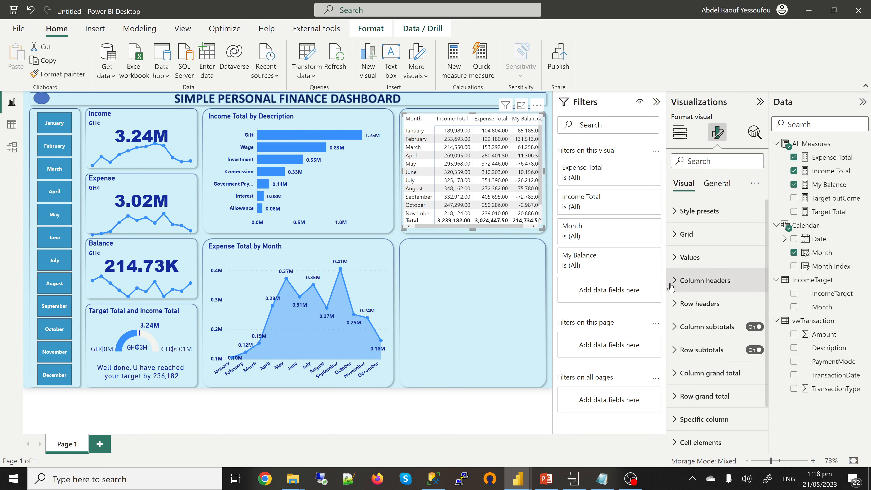
- Set the text color of the matrix values to dark blue
{"action": "left_click", "coordinate": [677, 262]}
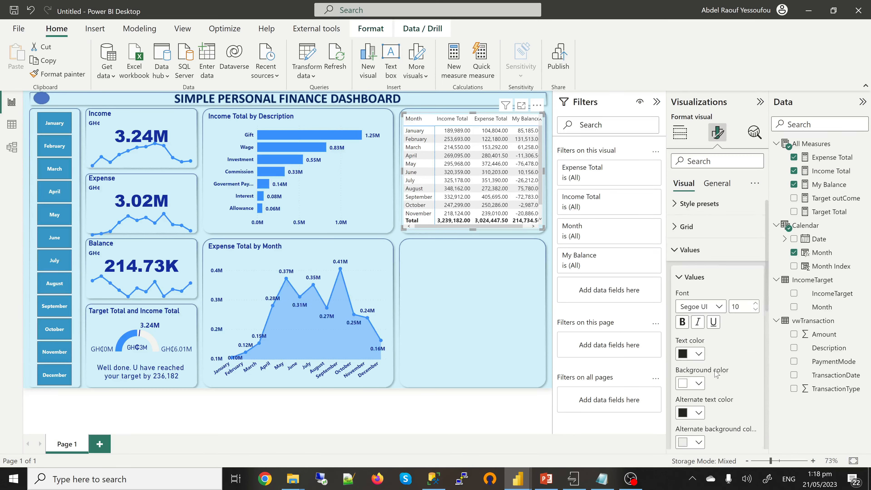
{"action": "left_click", "coordinate": [699, 286]}
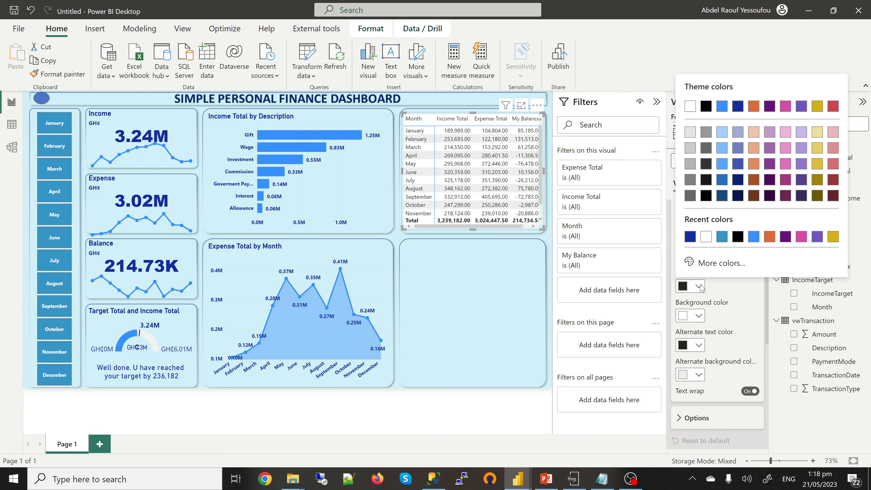
{"action": "left_click", "coordinate": [690, 237]}
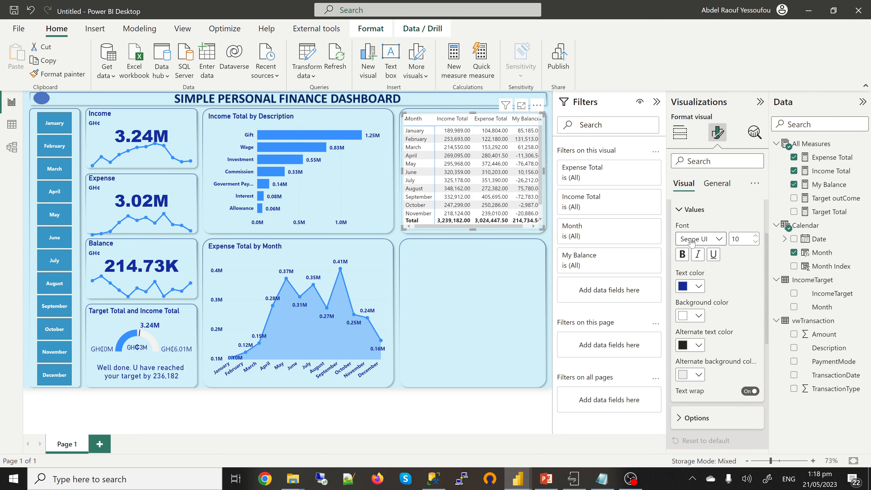
{"action": "left_click", "coordinate": [682, 215]}
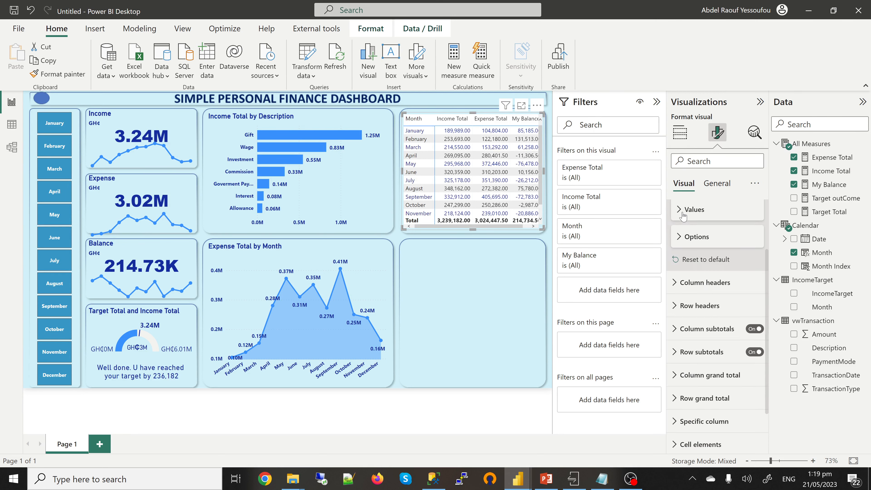
- Format the matrix's column headers with a dark blue background and bold white text
{"action": "left_click", "coordinate": [691, 289]}
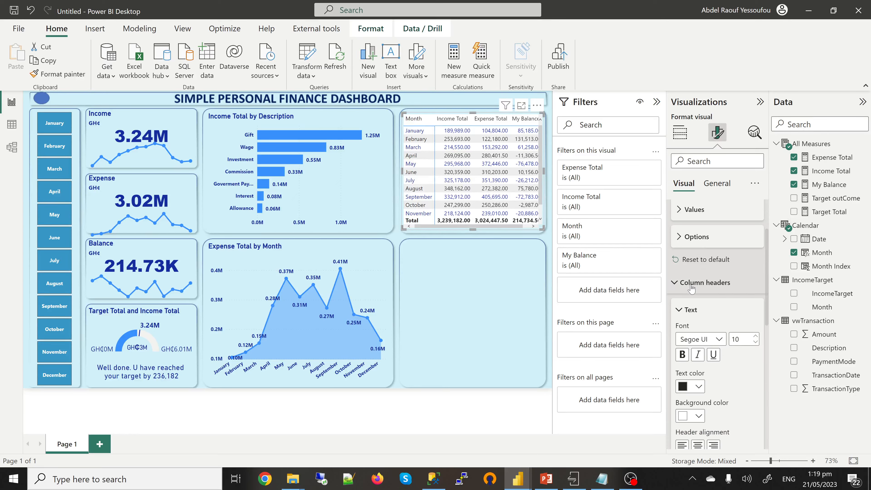
{"action": "left_click", "coordinate": [699, 386]}
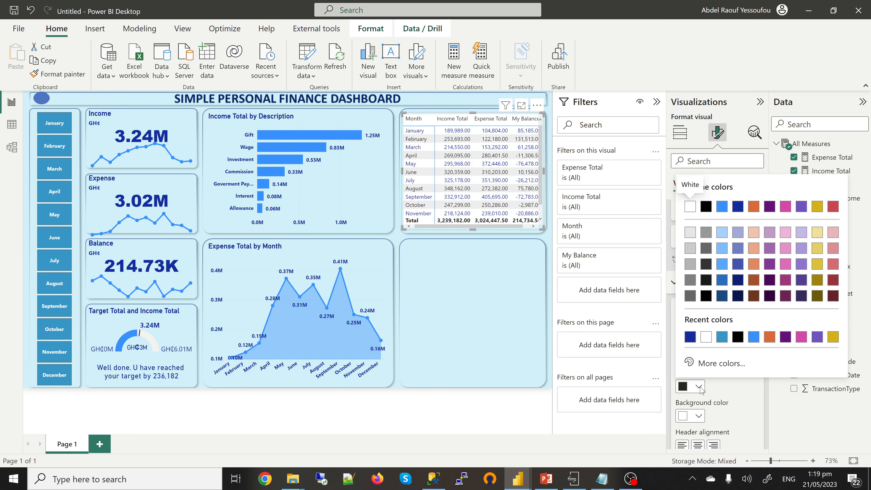
{"action": "left_click", "coordinate": [702, 416]}
{"action": "left_click", "coordinate": [700, 416]}
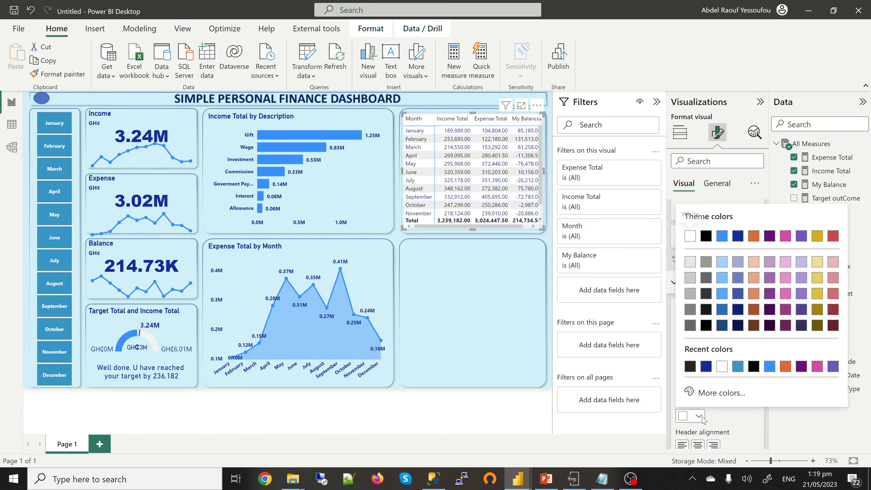
{"action": "left_click", "coordinate": [706, 366]}
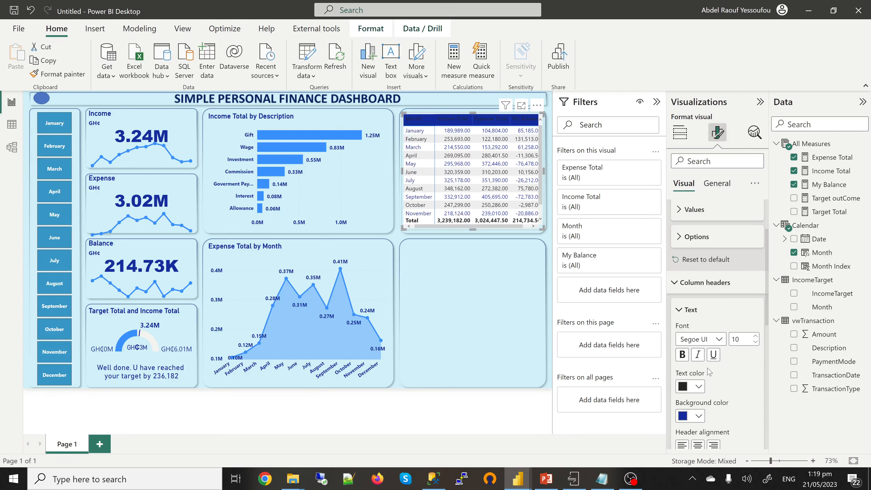
{"action": "left_click", "coordinate": [699, 387]}
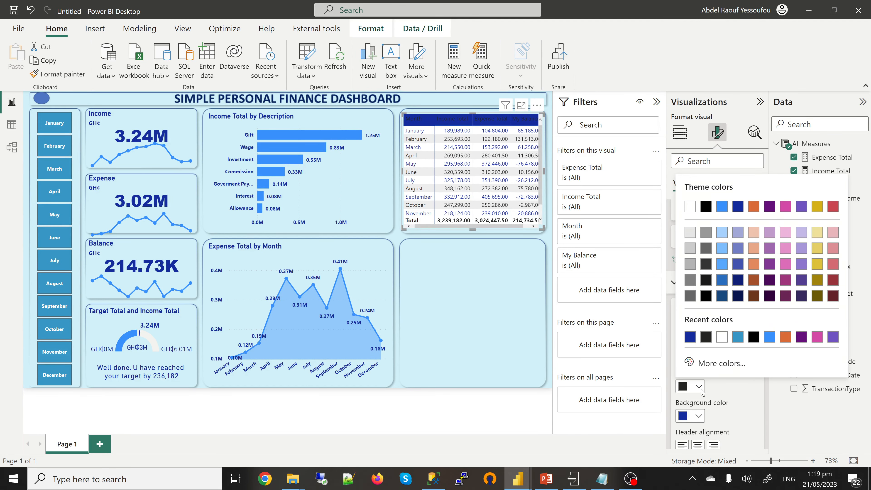
{"action": "left_click", "coordinate": [722, 337]}
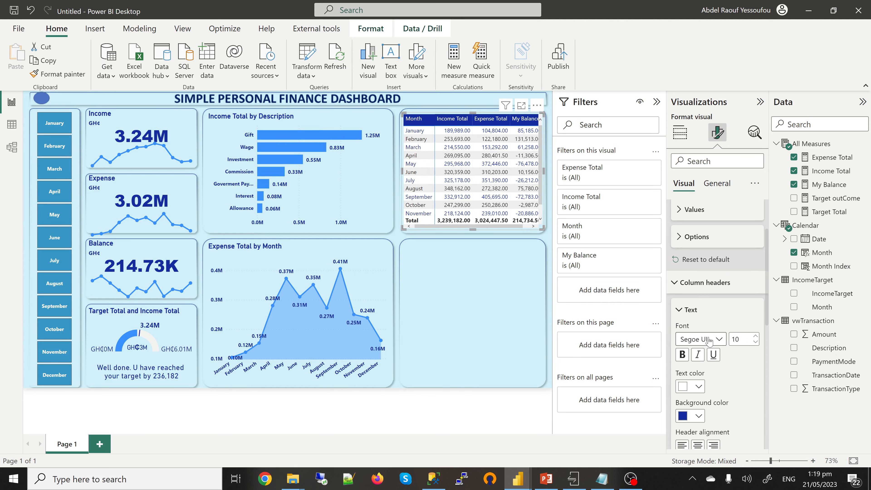
{"action": "left_click", "coordinate": [682, 355]}
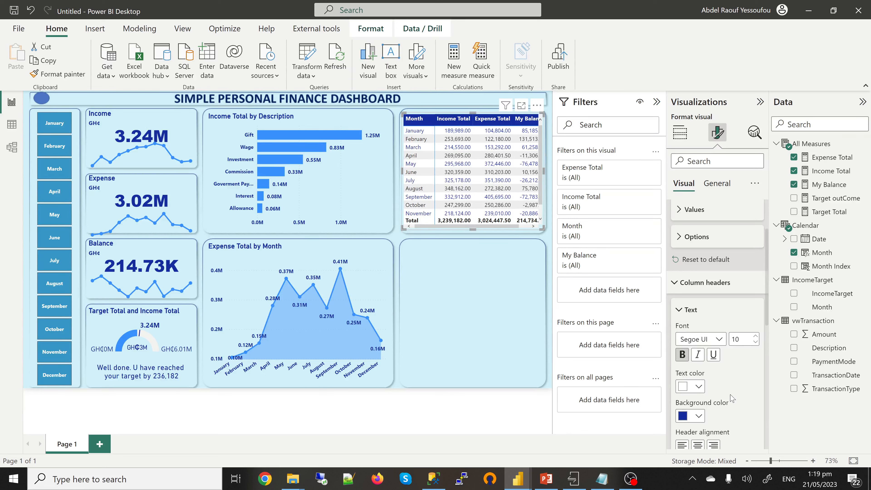
{"action": "left_click", "coordinate": [683, 291]}
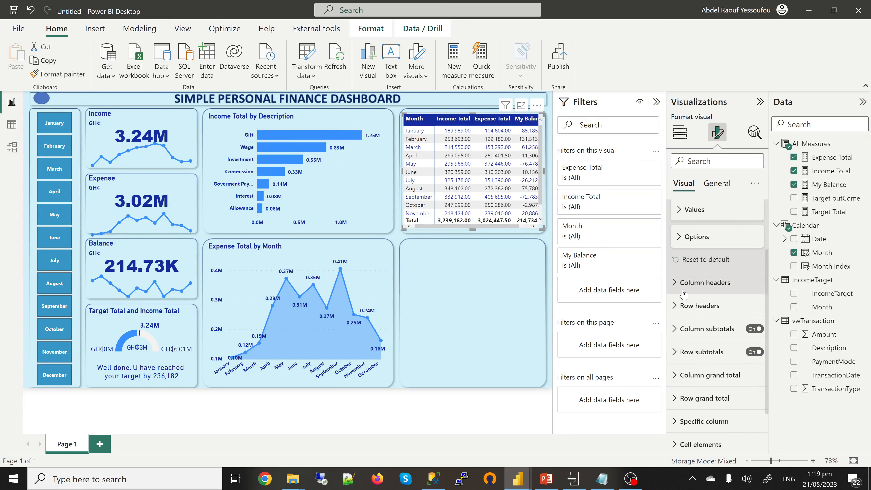
- Set the background color of the matrix values to medium blue (#0096C7) and enlarge the matrix until all columns and rows fit
{"action": "scroll", "coordinate": [683, 293], "scroll_direction": "up", "scroll_amount": 2}
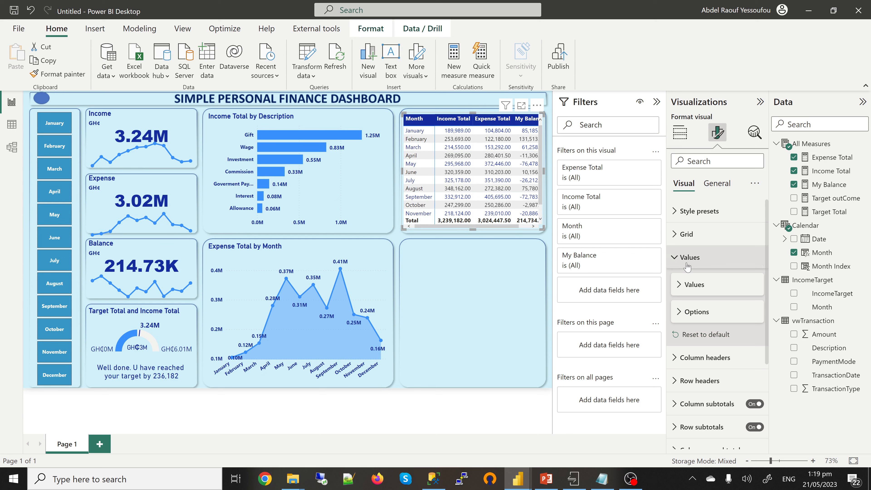
{"action": "left_click", "coordinate": [681, 289]}
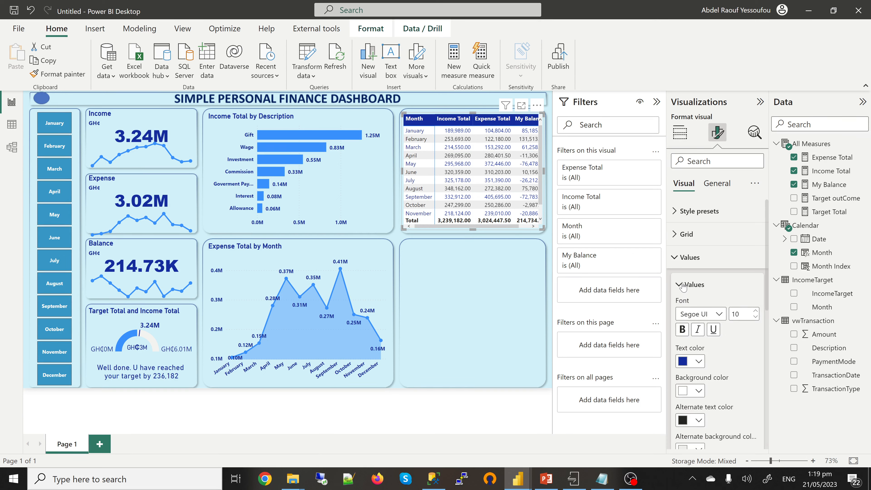
{"action": "left_click", "coordinate": [699, 391]}
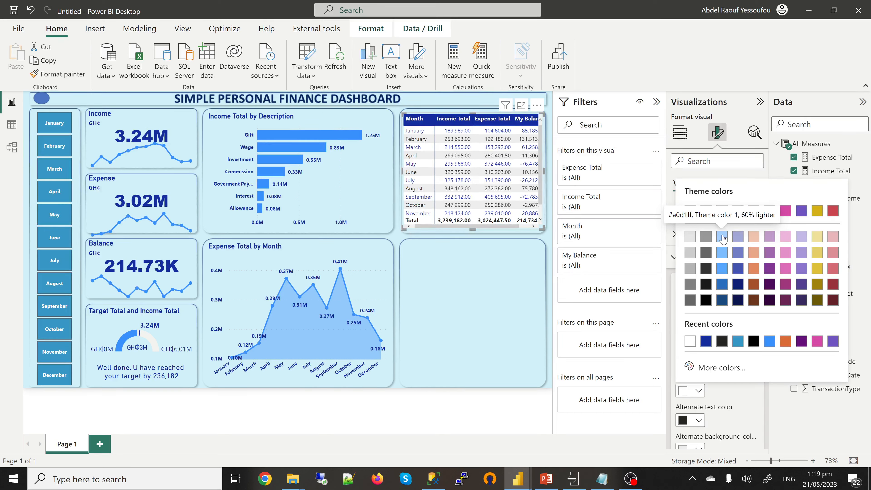
{"action": "left_click", "coordinate": [737, 342]}
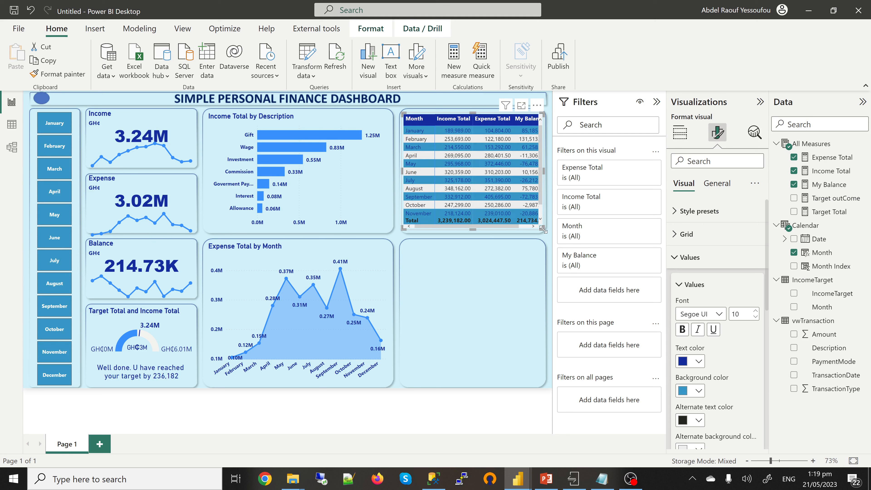
{"action": "left_click_drag", "start_coordinate": [543, 230], "coordinate": [548, 239]}
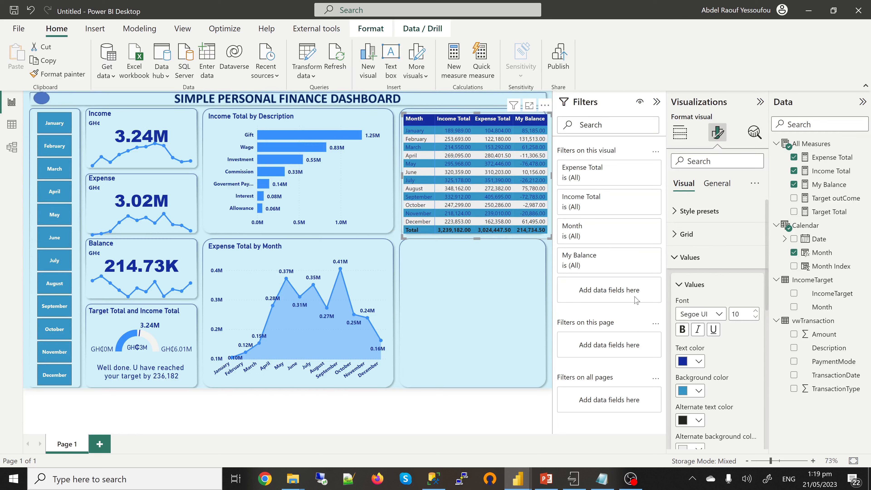
{"action": "left_click", "coordinate": [698, 390]}
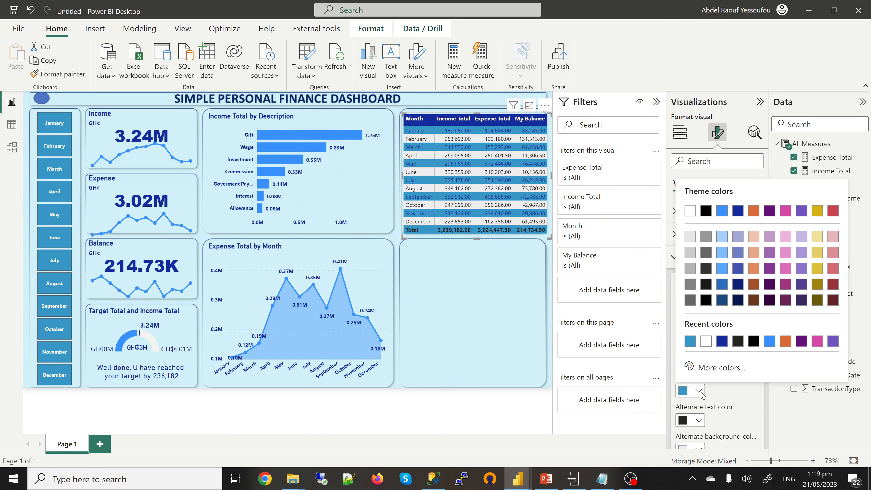
{"action": "left_click", "coordinate": [709, 371]}
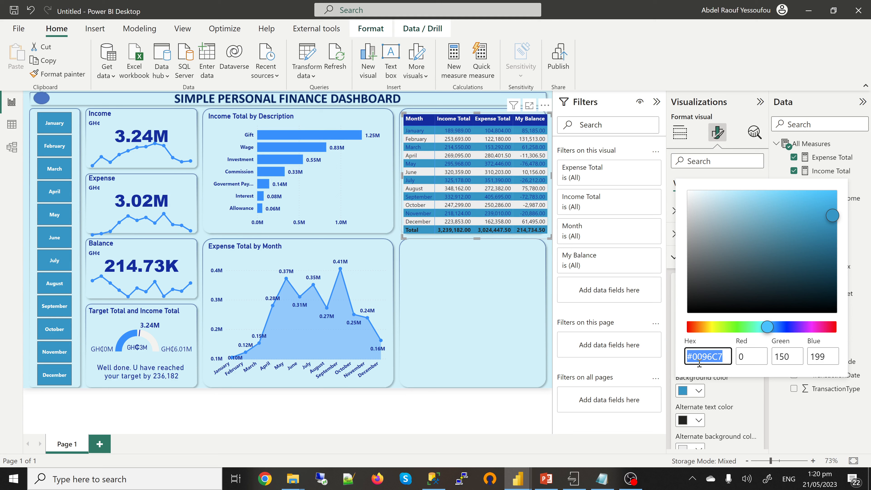
{"action": "left_click", "coordinate": [702, 389]}
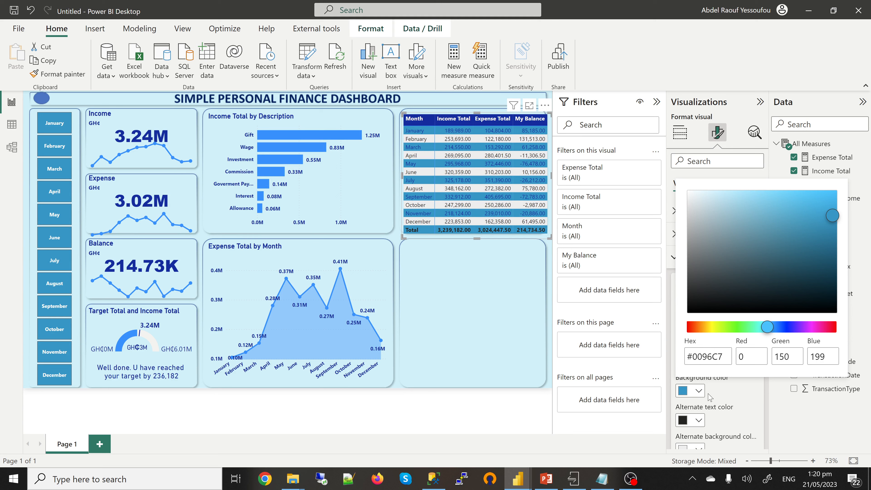
{"action": "left_click", "coordinate": [719, 395]}
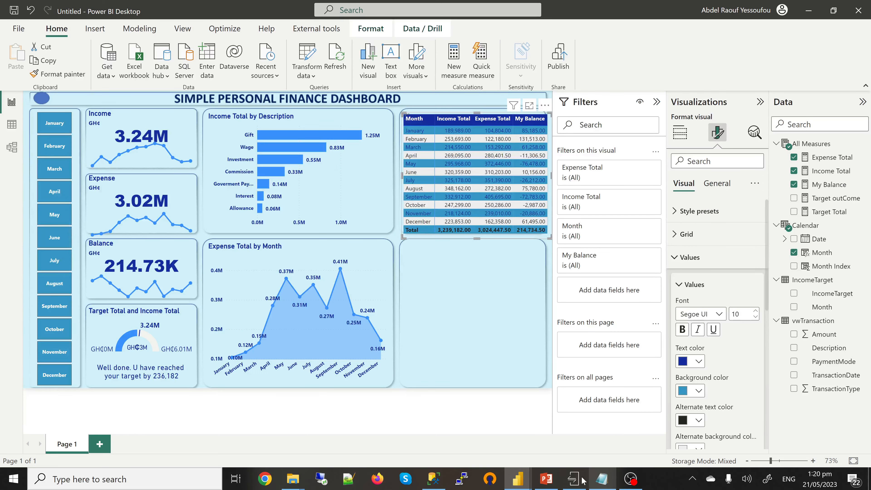
- Examine the Summary matrix in the reference finance report and return to the untitled report
{"action": "mouse_move", "coordinate": [517, 479]}
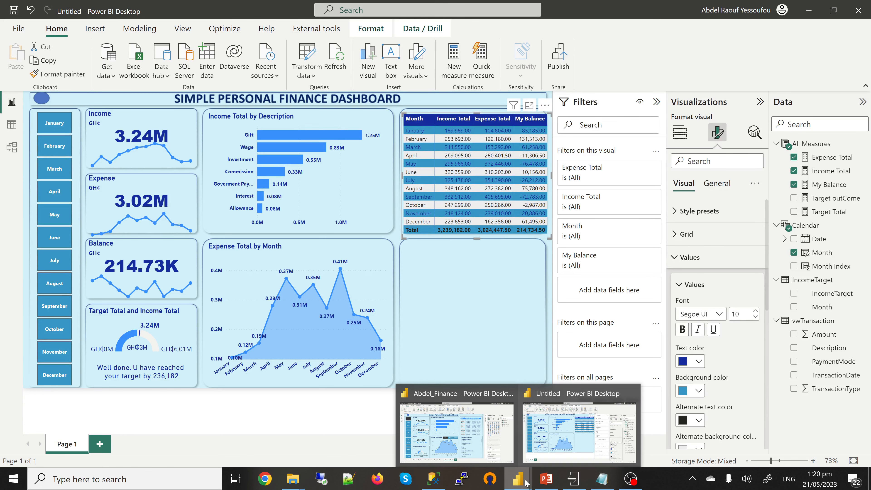
{"action": "left_click", "coordinate": [460, 445]}
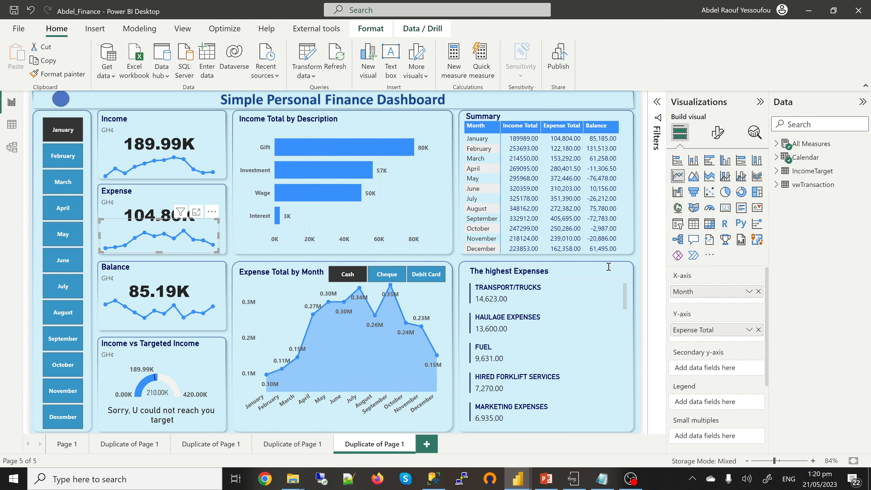
{"action": "left_click", "coordinate": [624, 235]}
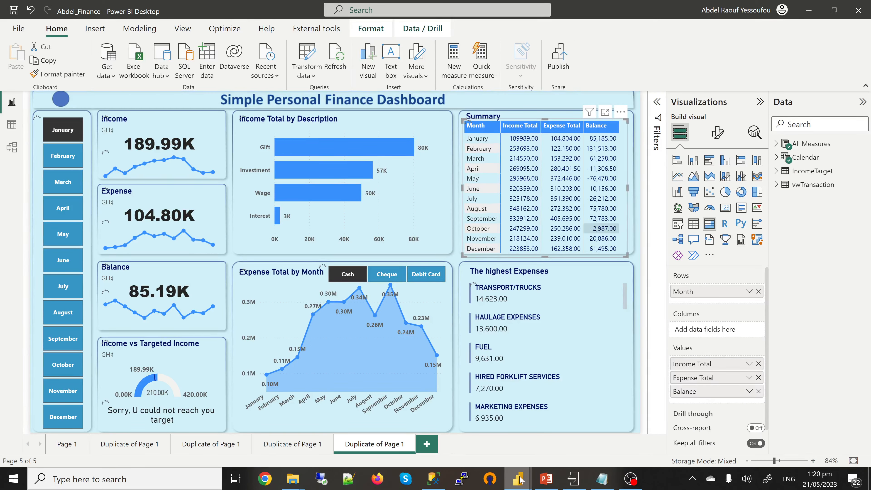
{"action": "mouse_move", "coordinate": [518, 484]}
{"action": "left_click", "coordinate": [539, 446]}
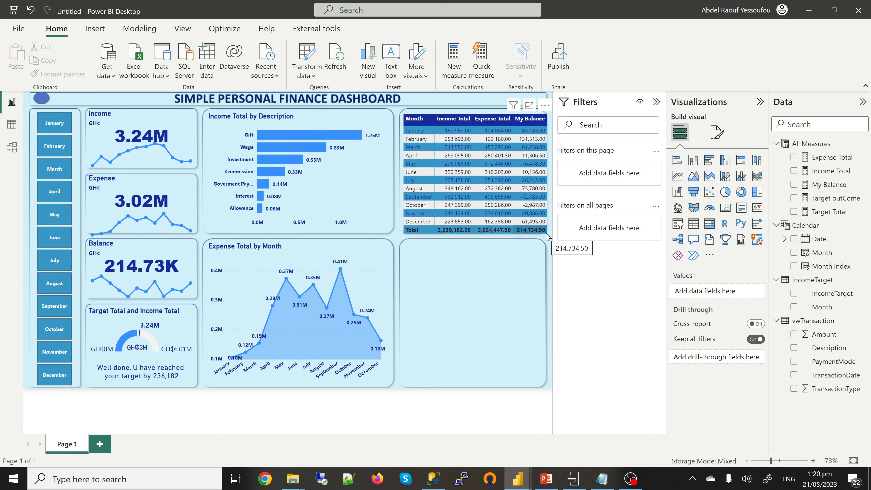
- Set the background color of the matrix values to white
{"action": "left_click", "coordinate": [548, 171]}
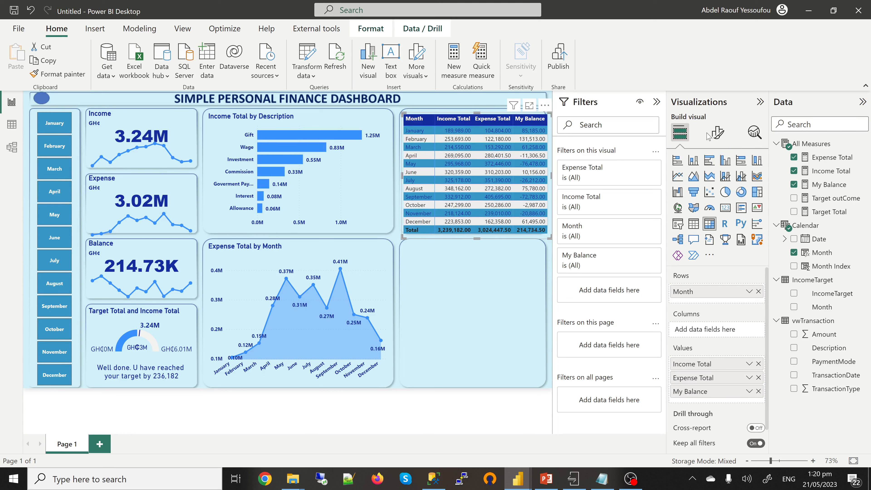
{"action": "left_click", "coordinate": [718, 137]}
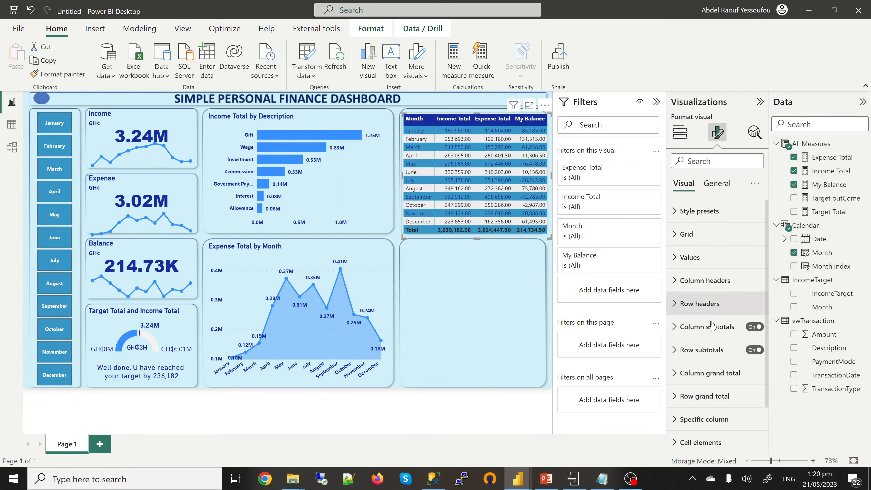
{"action": "scroll", "coordinate": [712, 326], "scroll_direction": "down", "scroll_amount": 2}
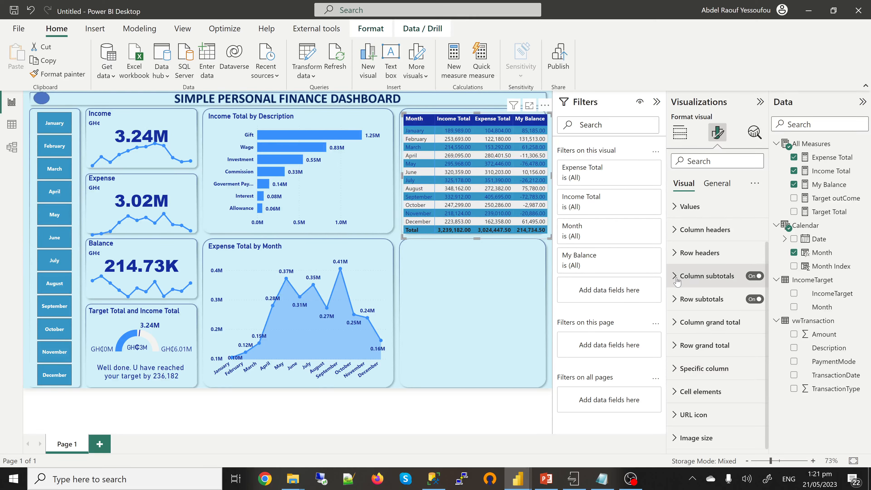
{"action": "left_click", "coordinate": [681, 209]}
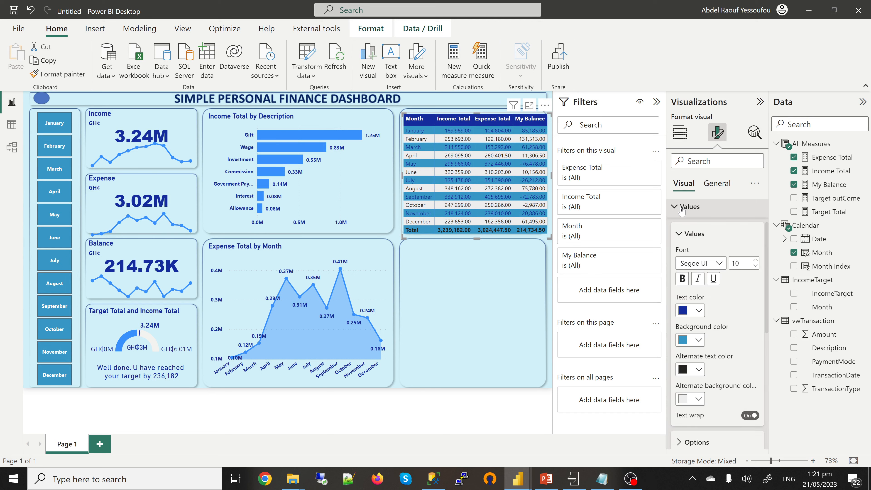
{"action": "left_click", "coordinate": [699, 341]}
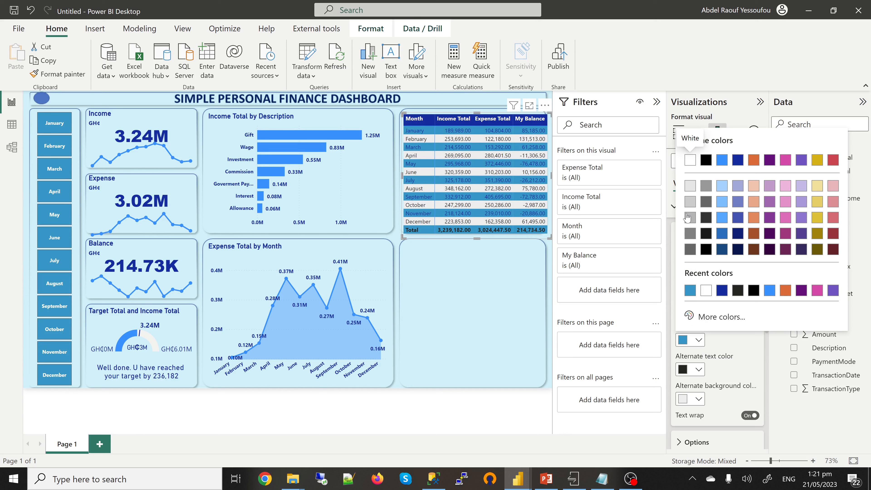
{"action": "left_click", "coordinate": [690, 161]}
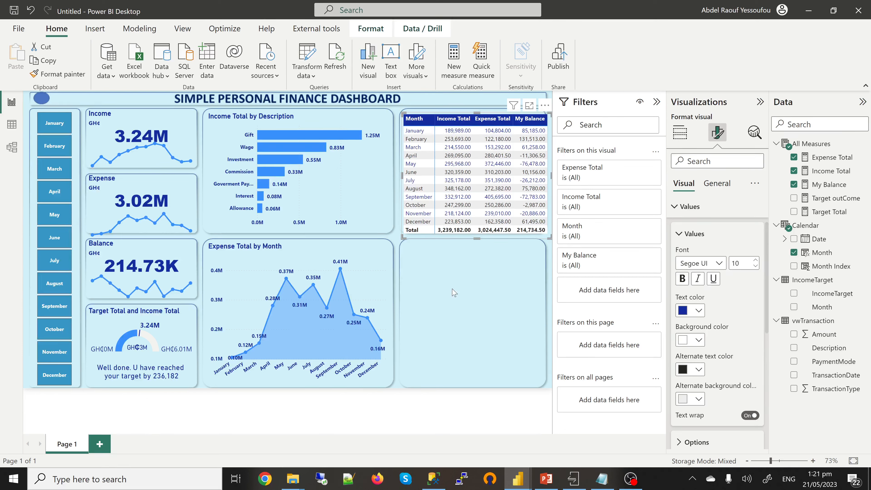
{"action": "left_click", "coordinate": [463, 280]}
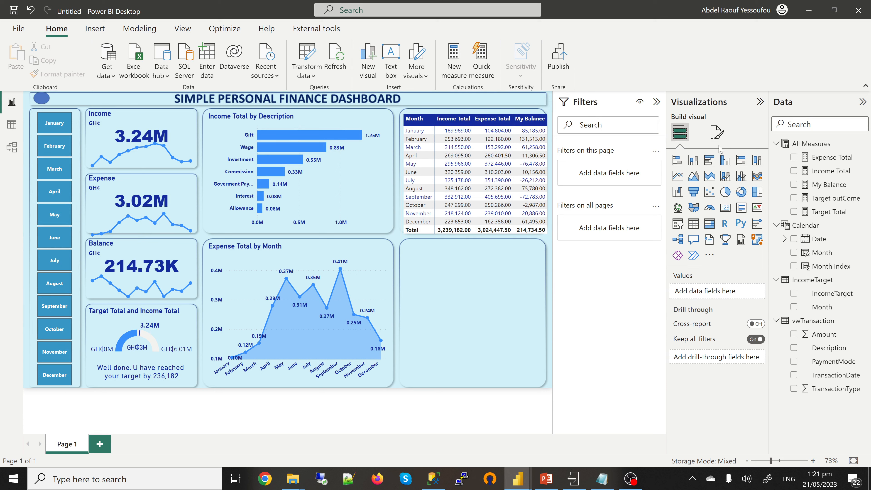
- Set the background color of the matrix values to light blue (#a0d1ff, theme color 1, 60% lighter)
{"action": "left_click", "coordinate": [421, 117]}
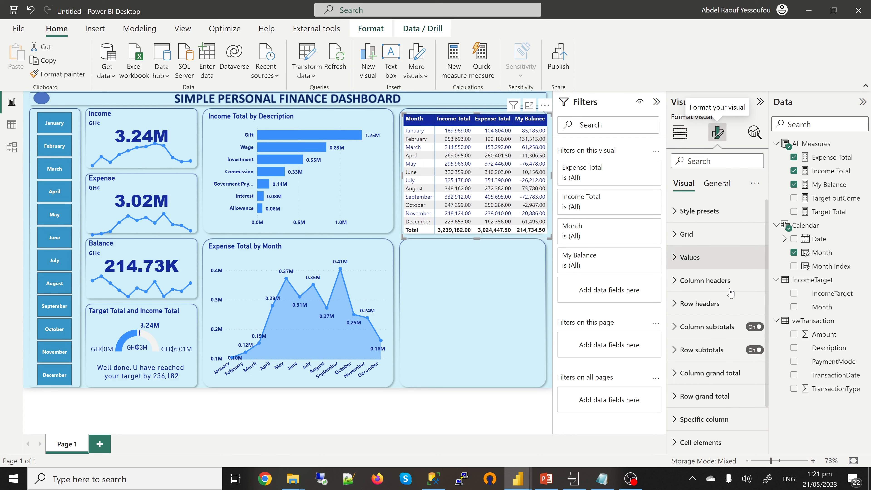
{"action": "scroll", "coordinate": [722, 242], "scroll_direction": "down", "scroll_amount": 3}
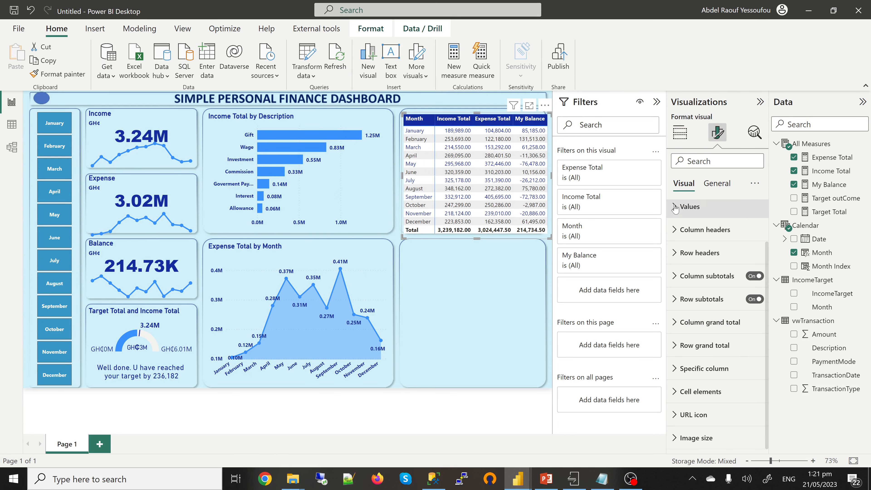
{"action": "left_click", "coordinate": [675, 207]}
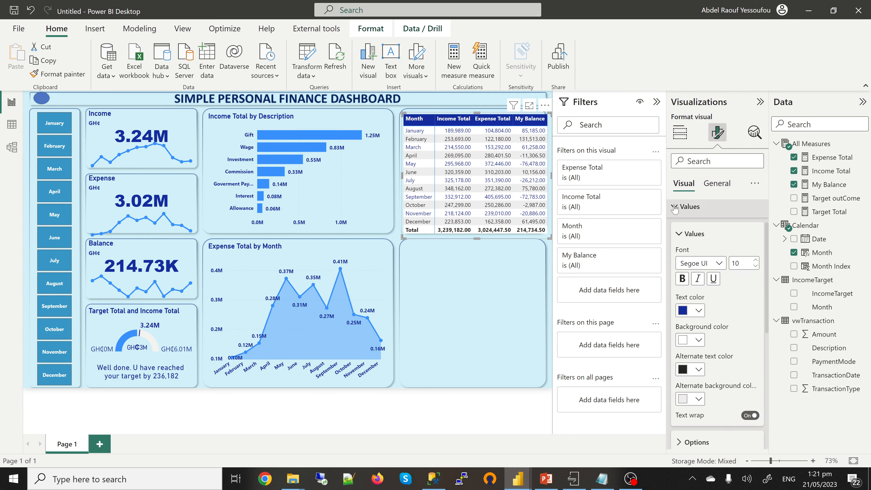
{"action": "left_click", "coordinate": [698, 340]}
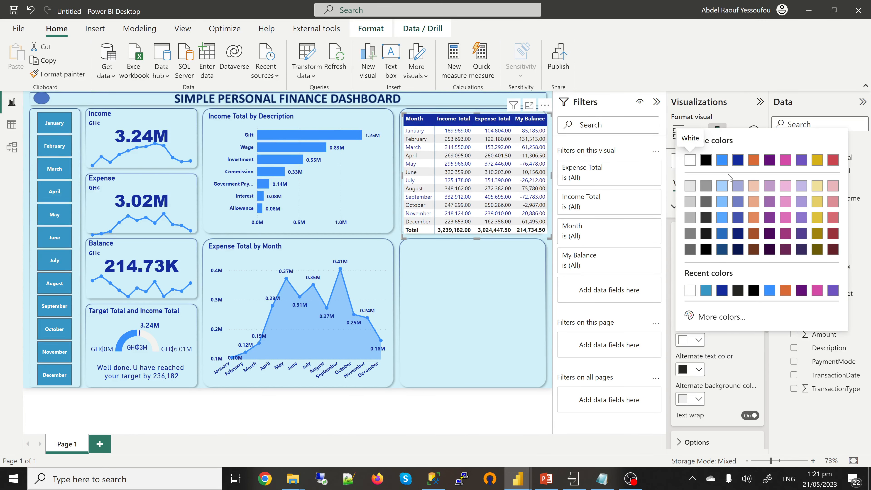
{"action": "left_click", "coordinate": [721, 186]}
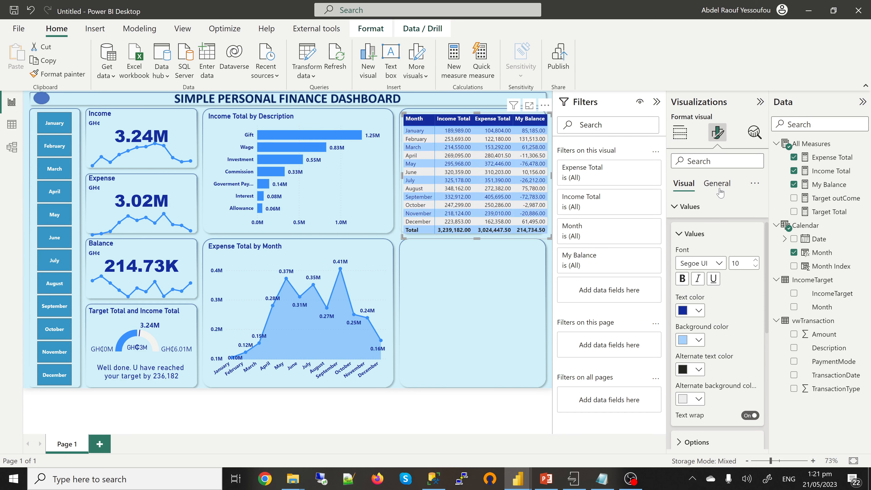
{"action": "left_click", "coordinate": [464, 276]}
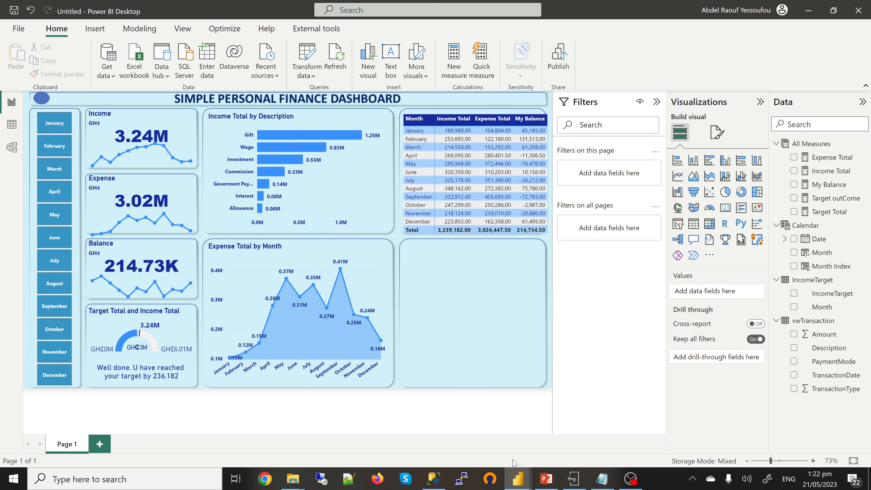
- Look up the hex code of the values' background color in the reference report's Summary matrix and return to the untitled report
{"action": "mouse_move", "coordinate": [518, 481]}
{"action": "left_click", "coordinate": [481, 431]}
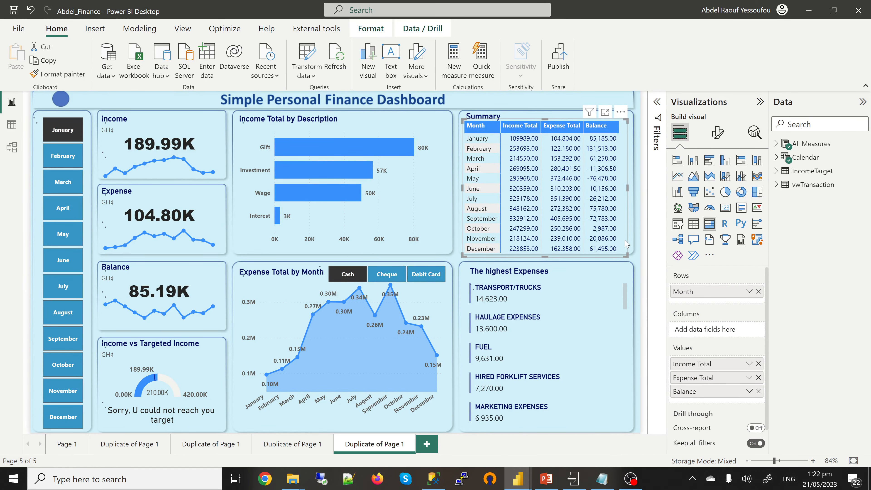
{"action": "left_click", "coordinate": [717, 136]}
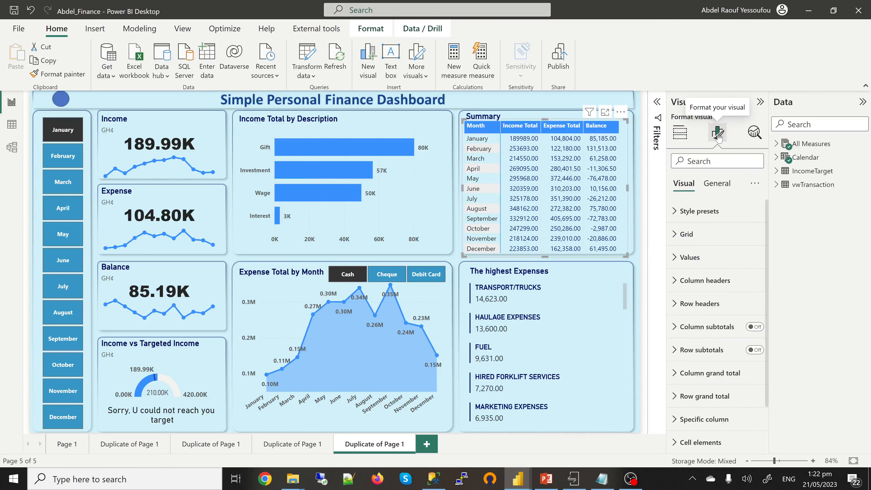
{"action": "left_click", "coordinate": [680, 258]}
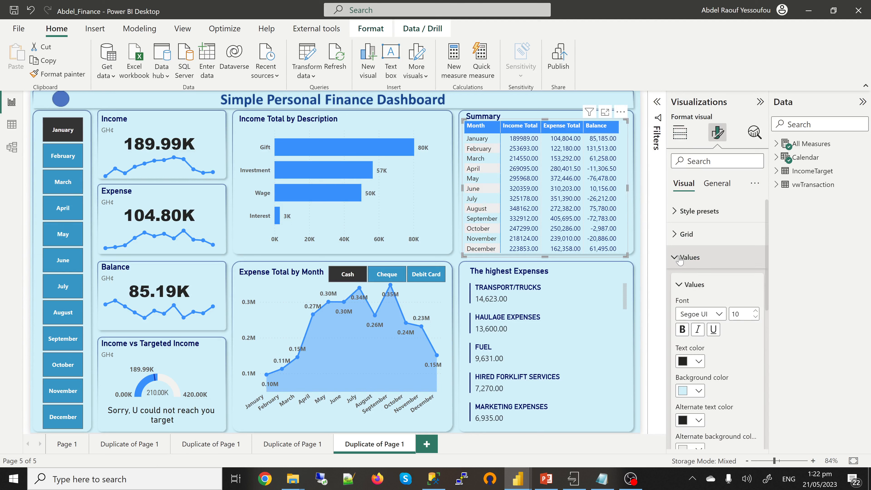
{"action": "left_click", "coordinate": [699, 391]}
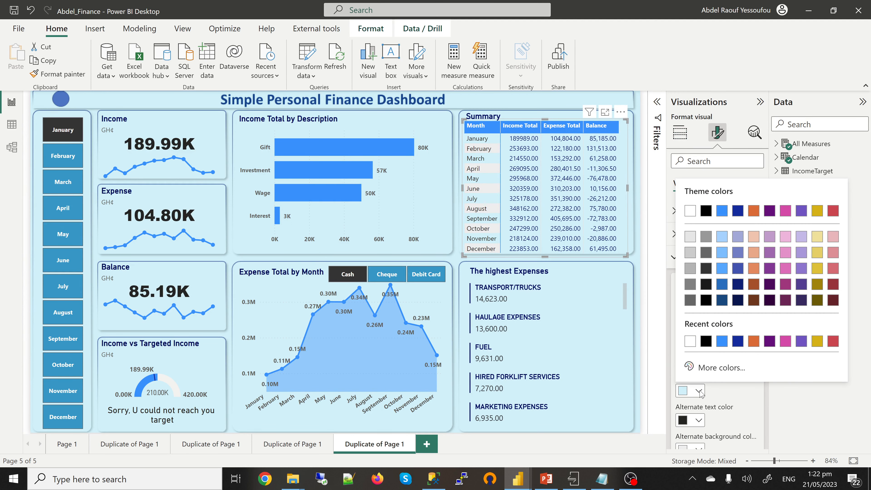
{"action": "left_click", "coordinate": [719, 366]}
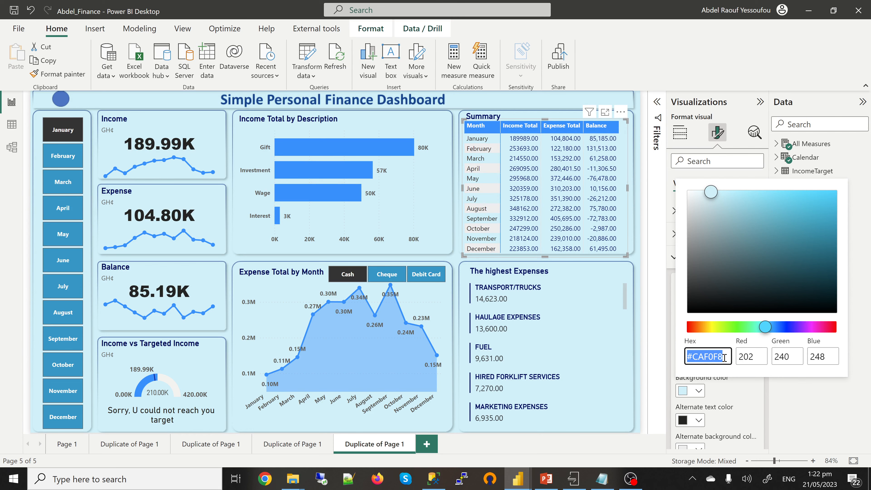
{"action": "left_click", "coordinate": [521, 480]}
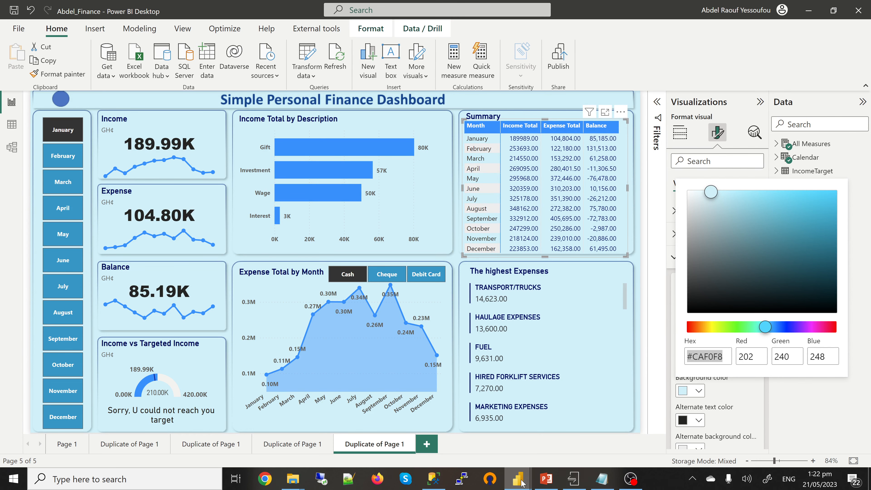
{"action": "left_click", "coordinate": [575, 440]}
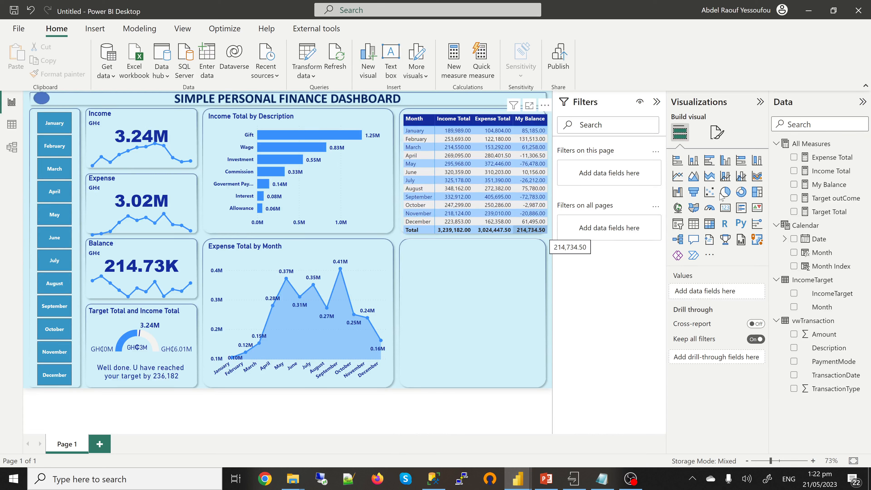
- Set the background color of the monthly summary matrix's values to the custom hex color #CAF0F8
{"action": "left_click", "coordinate": [544, 173]}
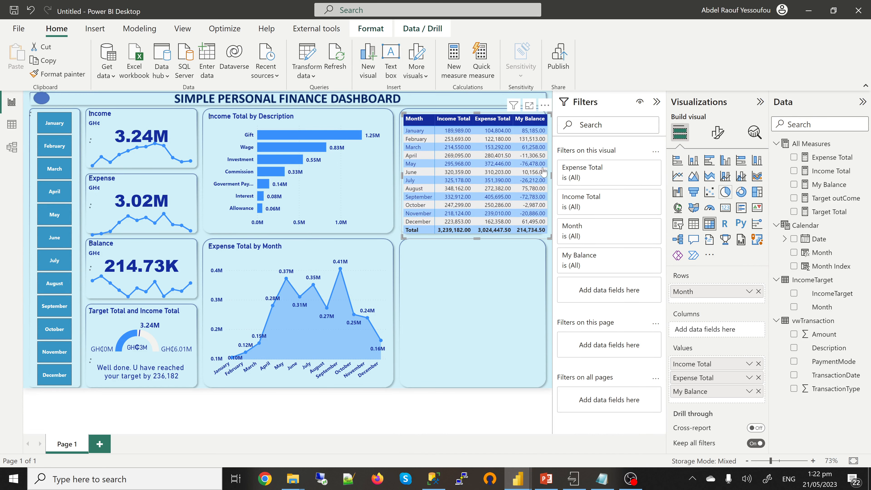
{"action": "left_click", "coordinate": [717, 137]}
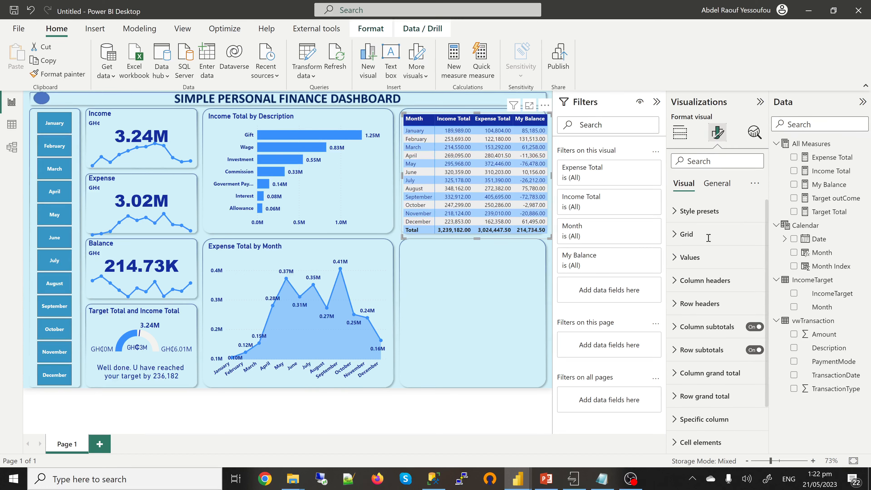
{"action": "left_click", "coordinate": [687, 258]}
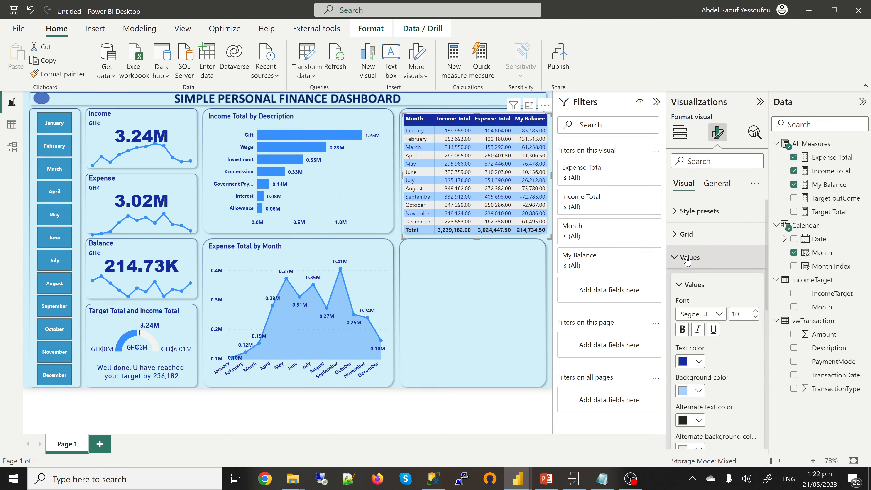
{"action": "left_click", "coordinate": [699, 391]}
{"action": "left_click", "coordinate": [716, 367]}
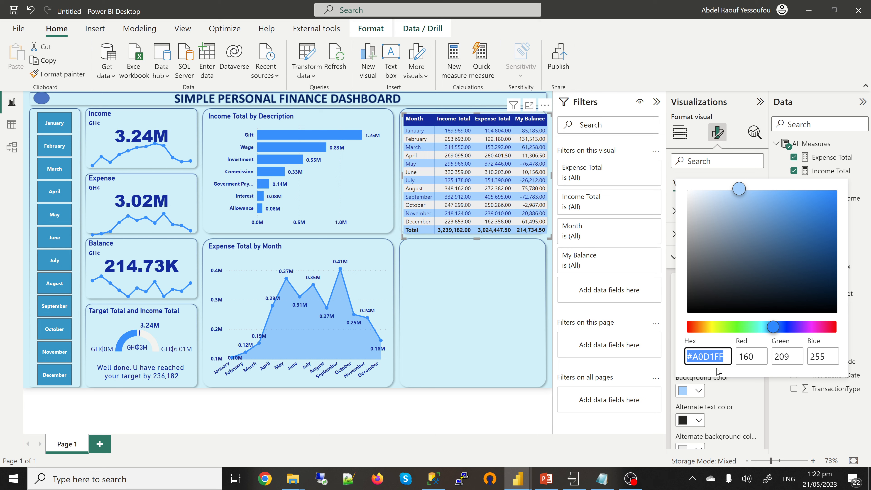
{"action": "type", "text": "#caf"}
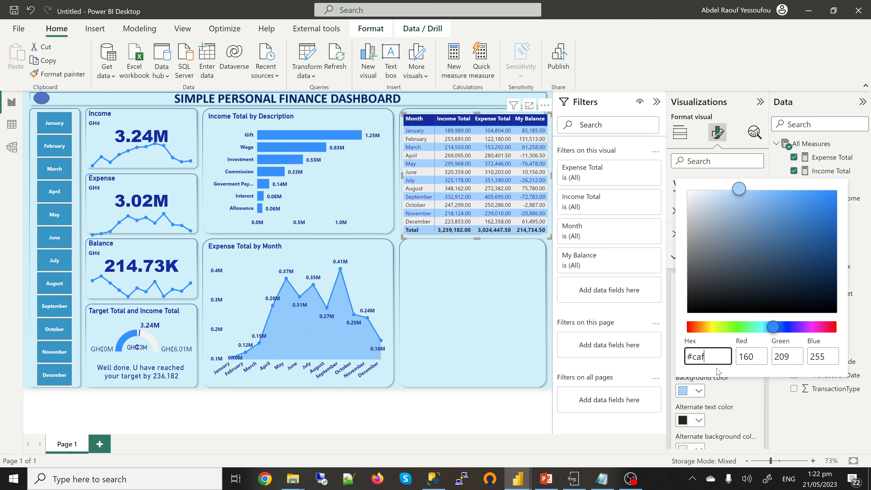
{"action": "type", "text": "0f8"}
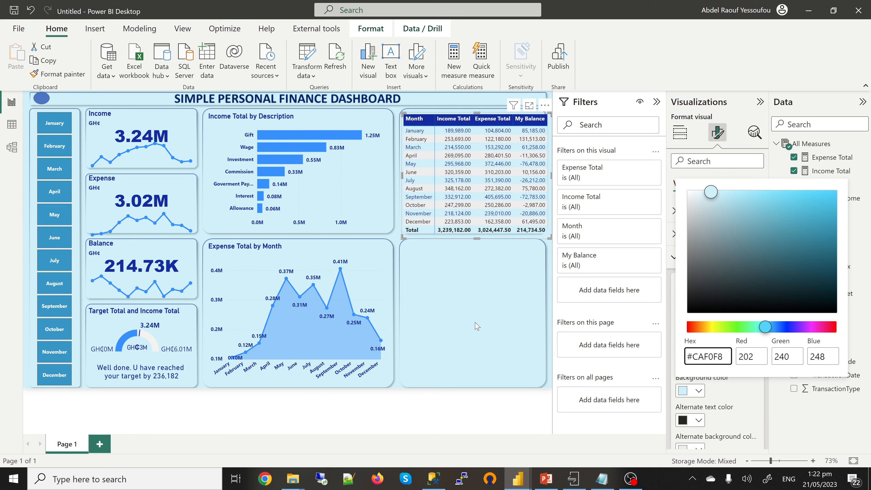
{"action": "left_click", "coordinate": [514, 295]}
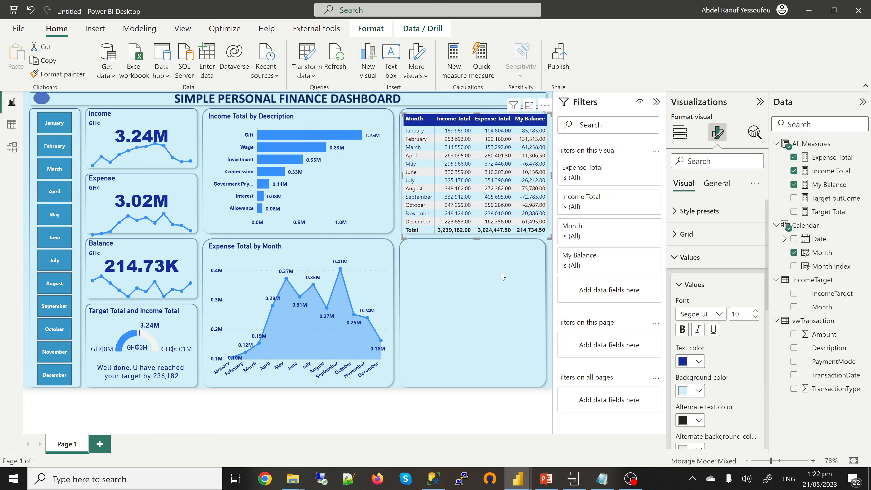
- Check the reference Summary matrix again, and turn off the row and column subtotals of the untitled report's summary matrix
{"action": "mouse_move", "coordinate": [523, 485]}
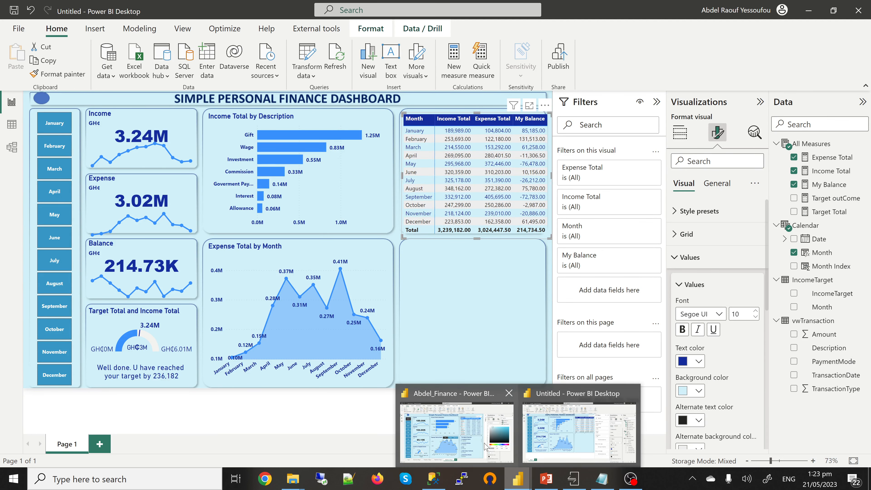
{"action": "left_click", "coordinate": [456, 429]}
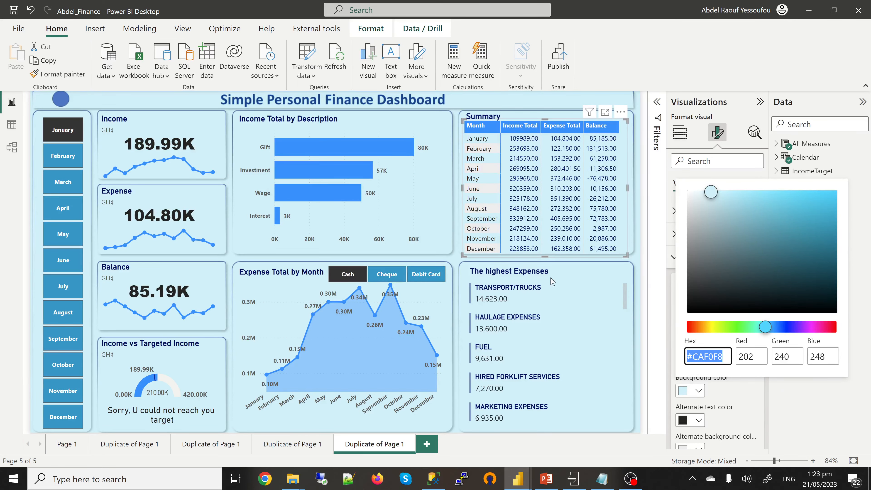
{"action": "mouse_move", "coordinate": [523, 487]}
{"action": "left_click", "coordinate": [570, 445]}
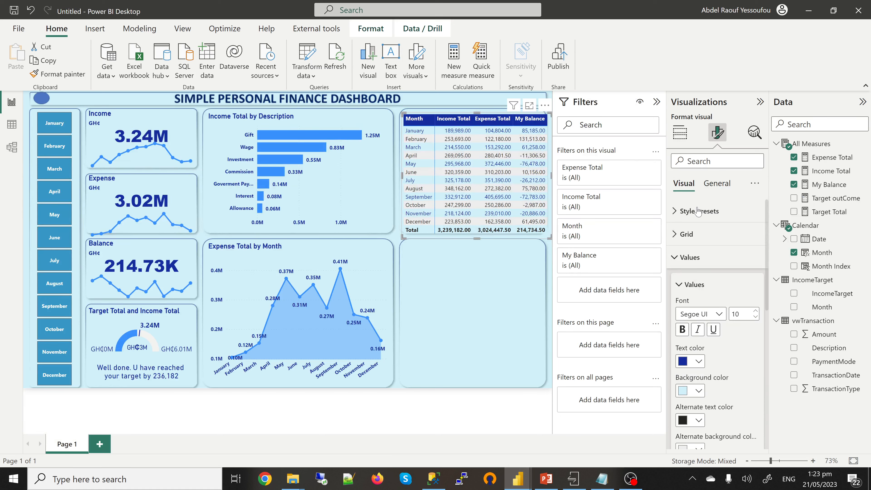
{"action": "left_click", "coordinate": [678, 258]}
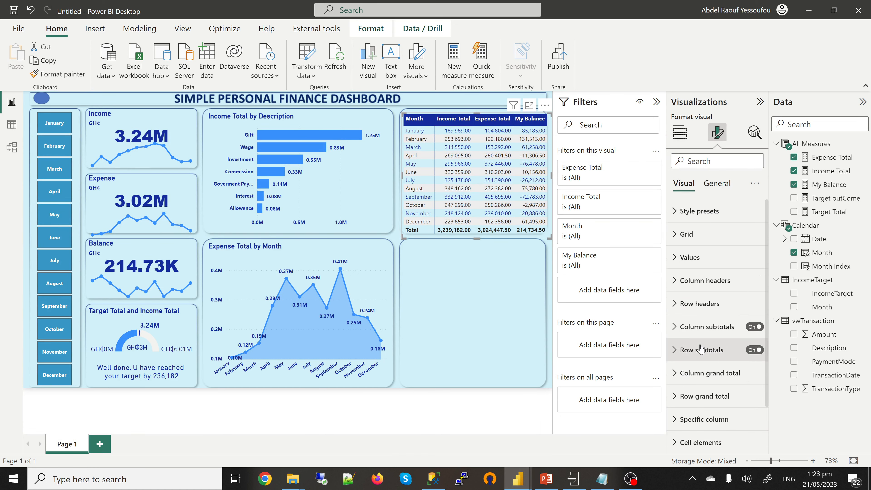
{"action": "scroll", "coordinate": [700, 348], "scroll_direction": "down", "scroll_amount": 2}
{"action": "scroll", "coordinate": [700, 348], "scroll_direction": "down", "scroll_amount": 1}
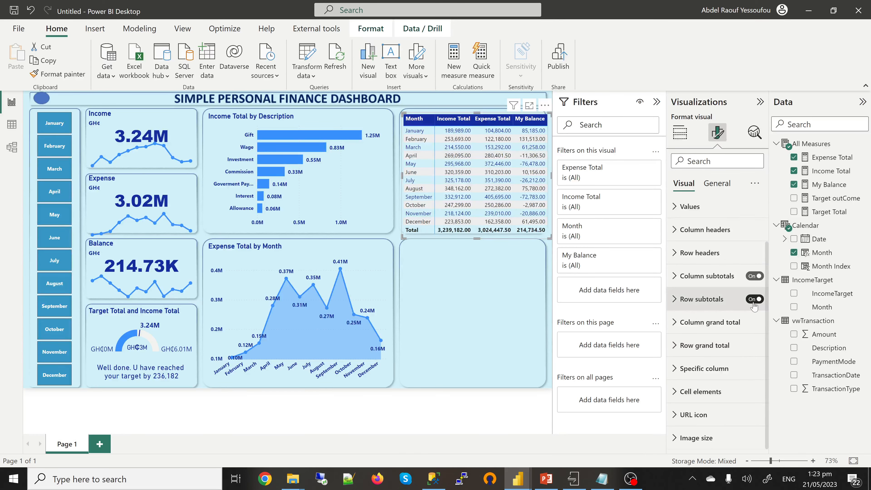
{"action": "left_click", "coordinate": [752, 299]}
{"action": "left_click", "coordinate": [752, 276]}
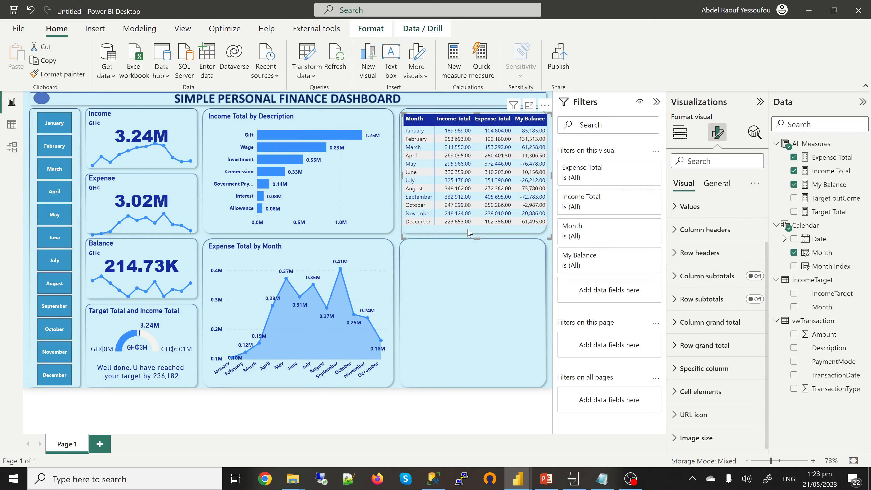
- Shorten the summary matrix slightly and nudge it down to leave space above it inside its panel, leaving it deselected
{"action": "left_click_drag", "start_coordinate": [478, 235], "coordinate": [478, 235]}
{"action": "key", "text": "Down"}
{"action": "key", "text": "Down"}
{"action": "key", "text": "Down"}
{"action": "key", "text": "Down"}
{"action": "key", "text": "Down"}
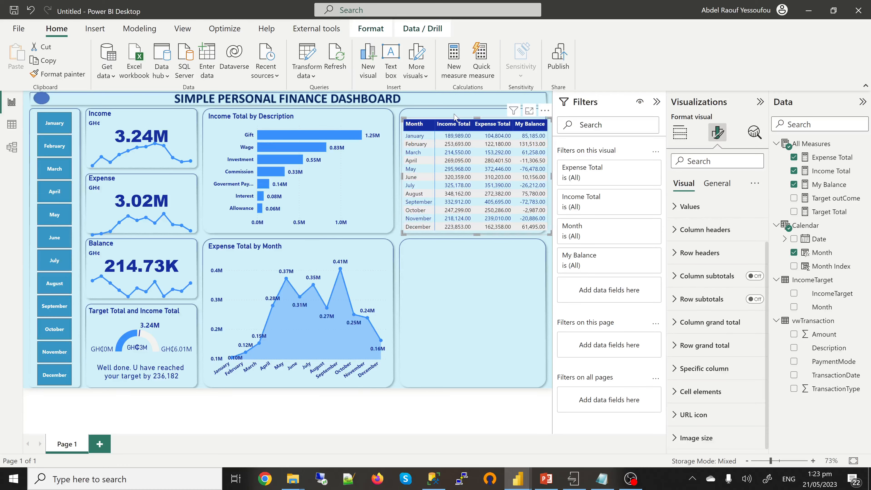
{"action": "key", "text": "Escape"}
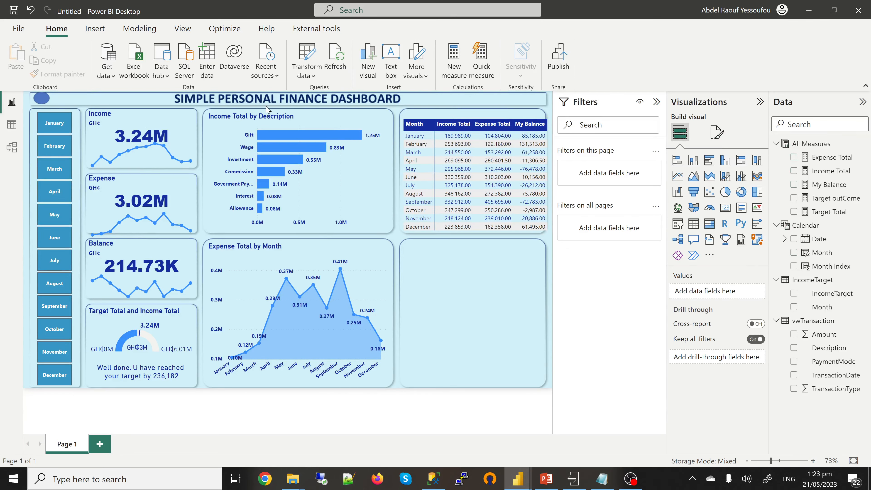
- Add a multi-row card in the empty panel below the matrix, showing Expense Total by Description
{"action": "left_click", "coordinate": [740, 209]}
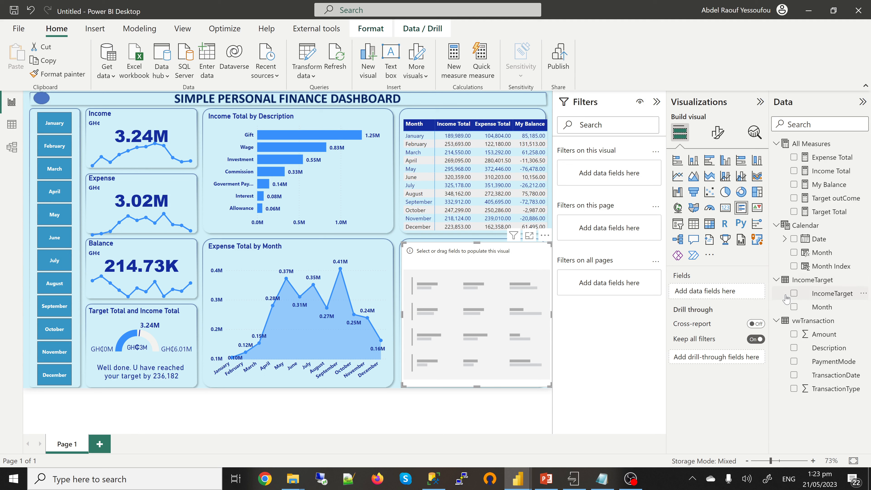
{"action": "left_click_drag", "start_coordinate": [785, 295], "coordinate": [741, 309]}
{"action": "left_click", "coordinate": [794, 157]}
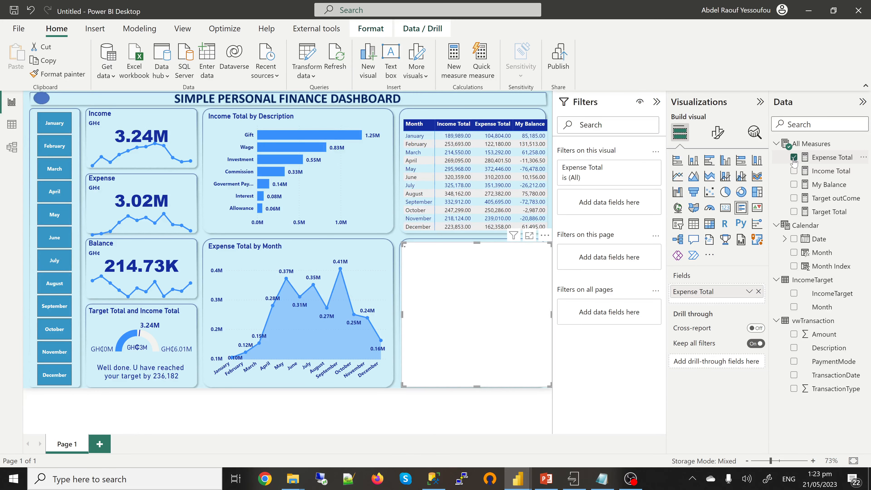
{"action": "left_click", "coordinate": [794, 348]}
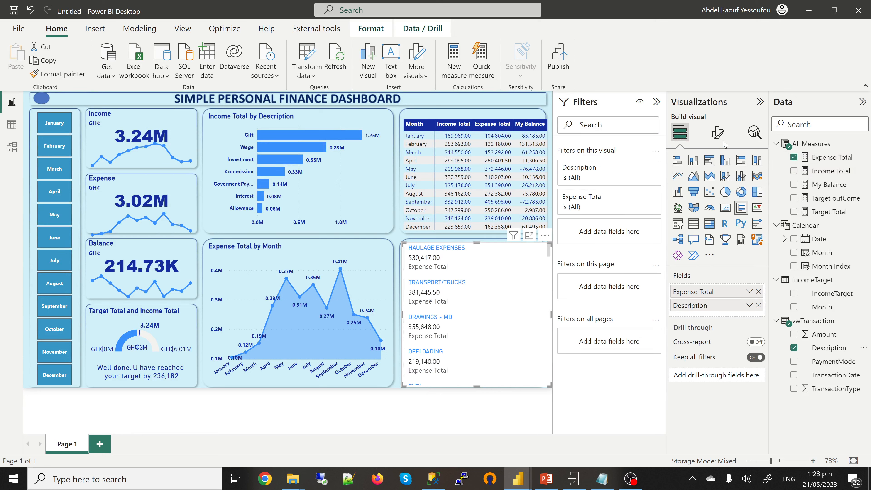
- Turn off the category labels and the background of the expense multi-row card
{"action": "left_click", "coordinate": [717, 132]}
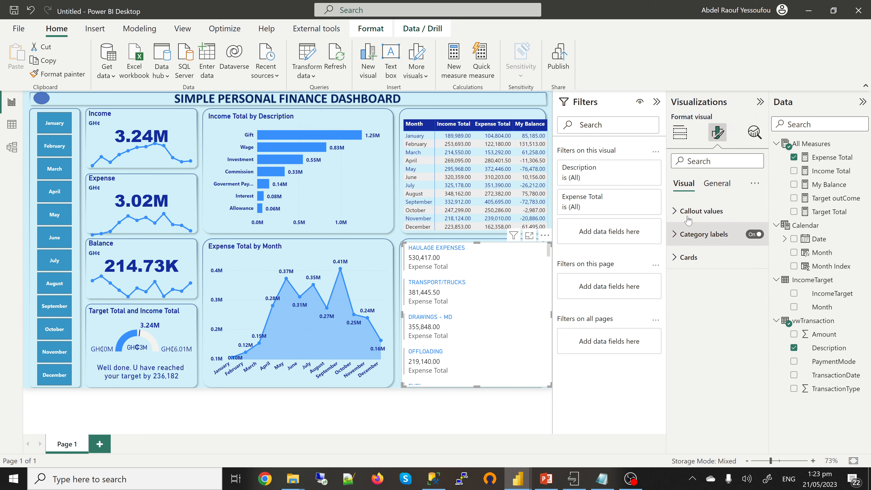
{"action": "left_click", "coordinate": [753, 234]}
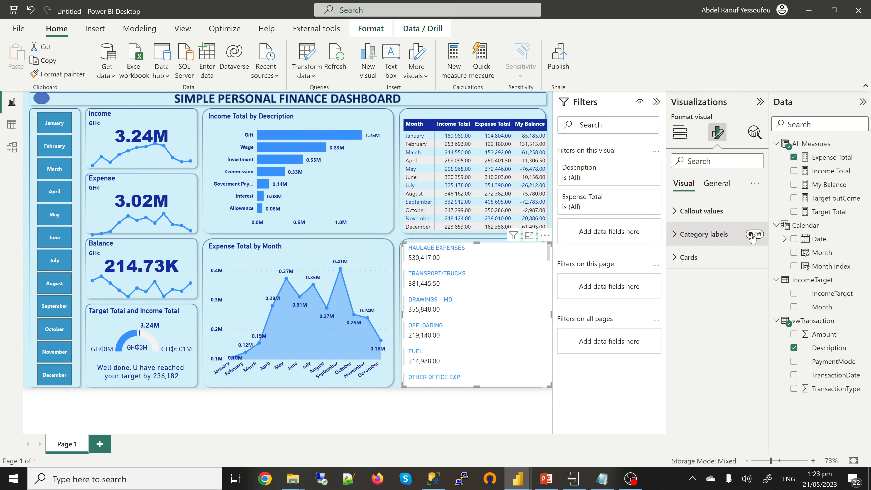
{"action": "left_click", "coordinate": [716, 185]}
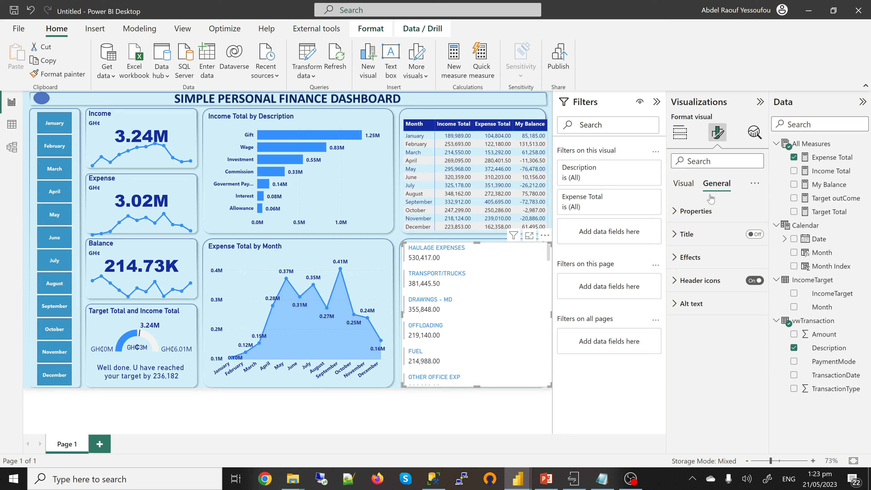
{"action": "left_click", "coordinate": [681, 262]}
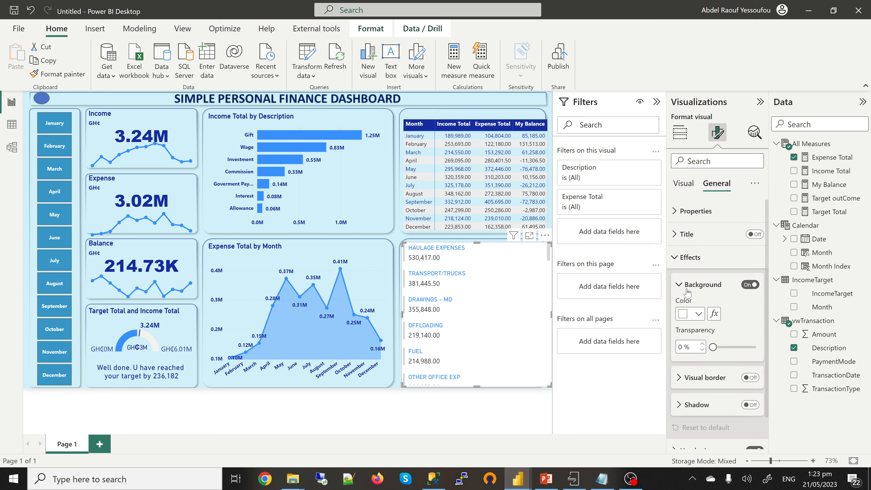
{"action": "left_click", "coordinate": [675, 259]}
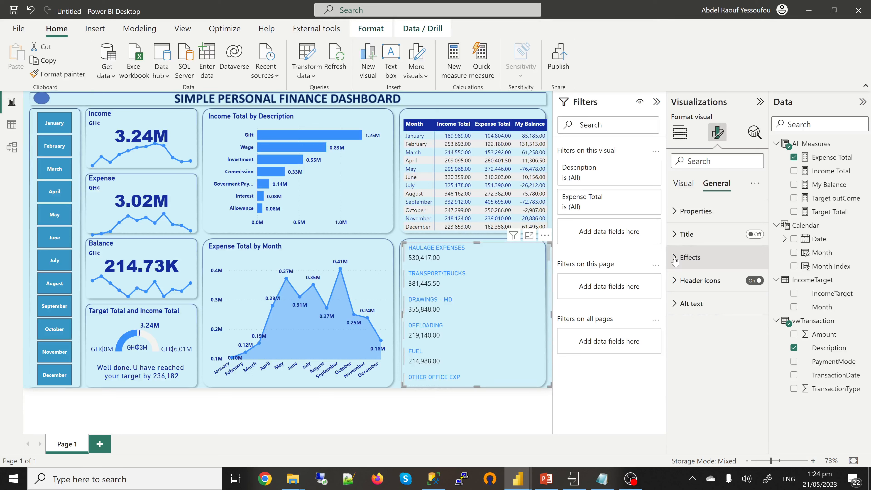
{"action": "left_click", "coordinate": [675, 257]}
{"action": "left_click", "coordinate": [675, 257]}
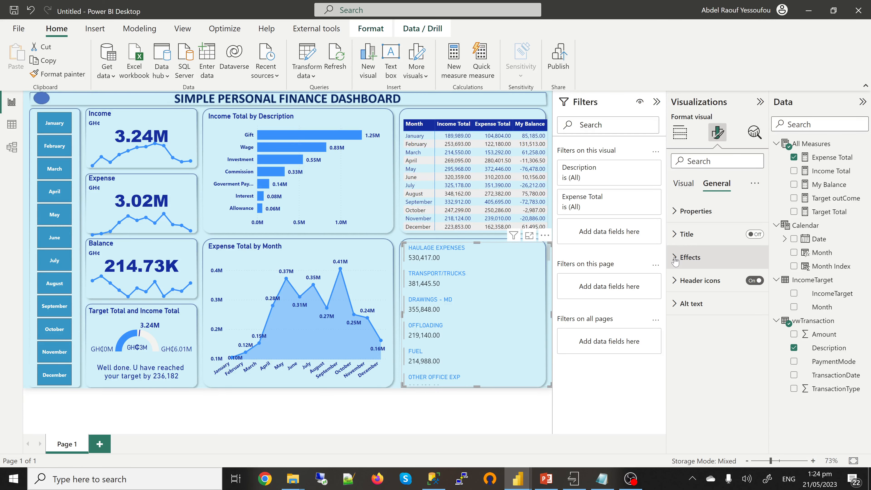
- Make the callout values of the expense multi-row card bold
{"action": "left_click", "coordinate": [680, 187]}
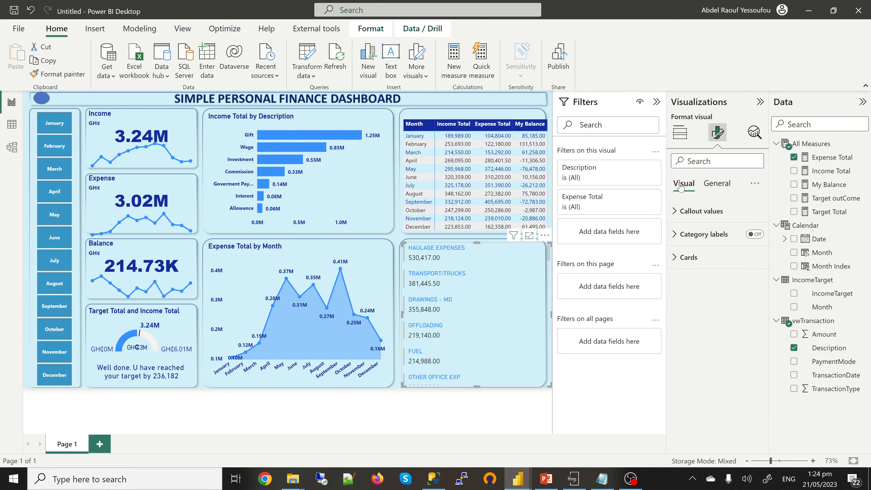
{"action": "left_click", "coordinate": [689, 216]}
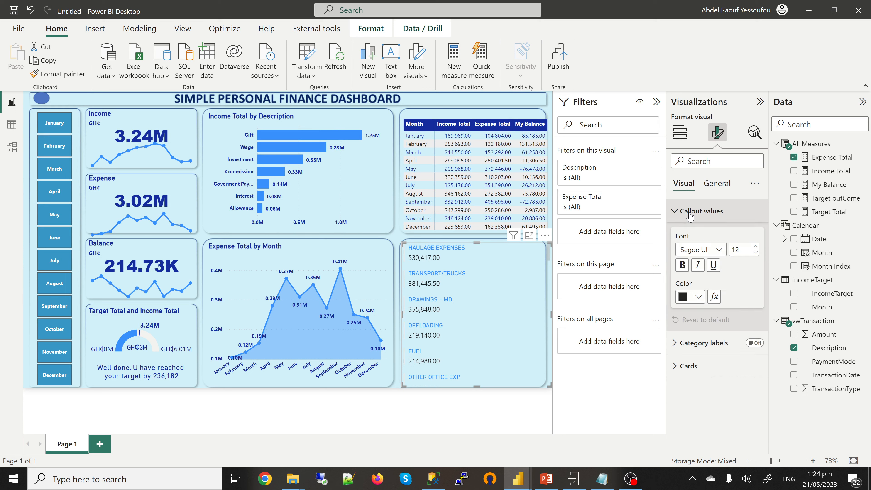
{"action": "left_click", "coordinate": [683, 265]}
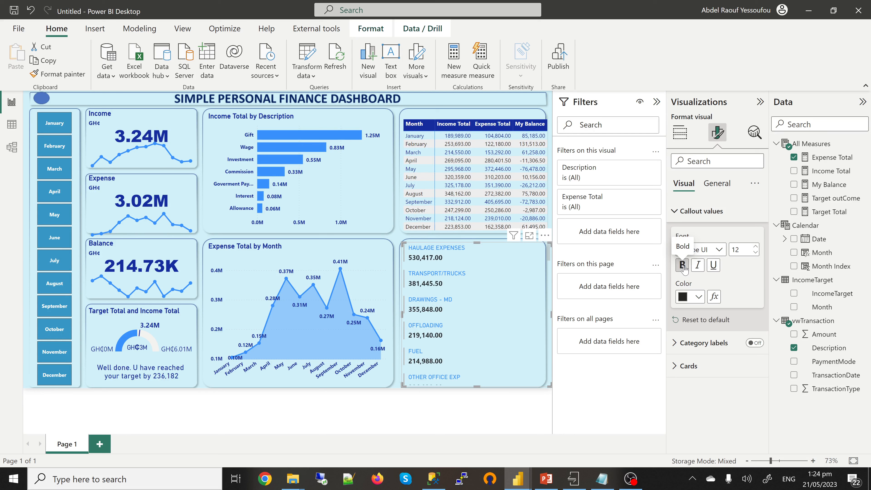
{"action": "left_click", "coordinate": [677, 211]}
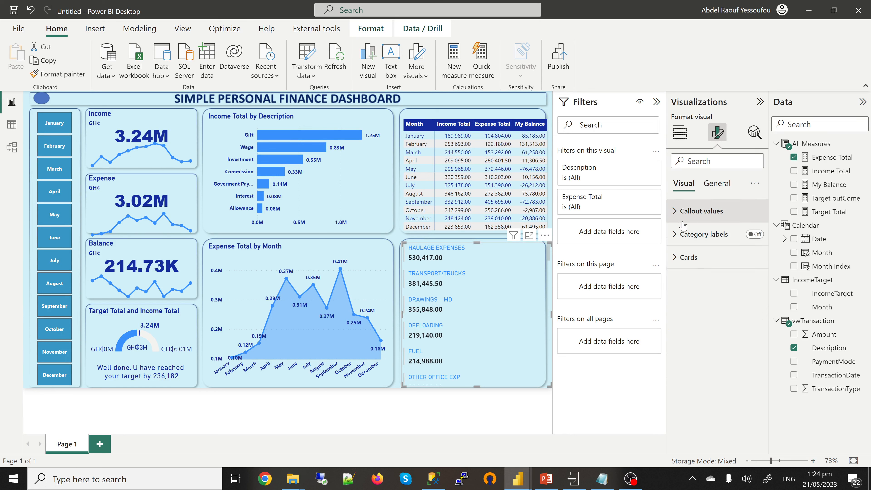
- Make the card titles of the expense multi-row card bold and dark blue, and nudge the card down slightly within its panel
{"action": "left_click", "coordinate": [678, 258]}
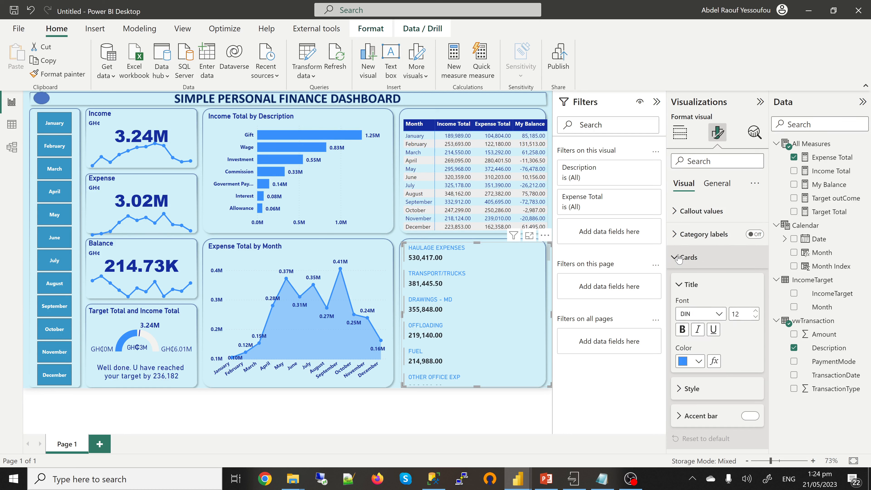
{"action": "left_click", "coordinate": [682, 330]}
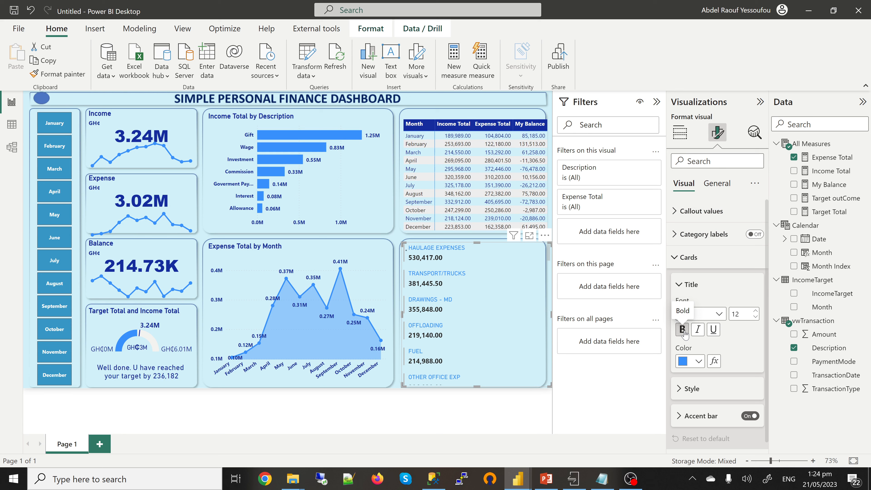
{"action": "left_click", "coordinate": [698, 362]}
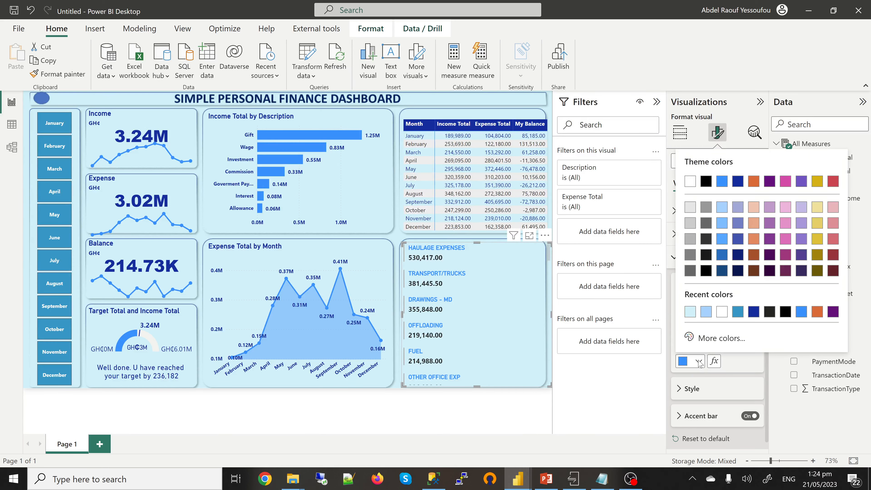
{"action": "left_click", "coordinate": [754, 312]}
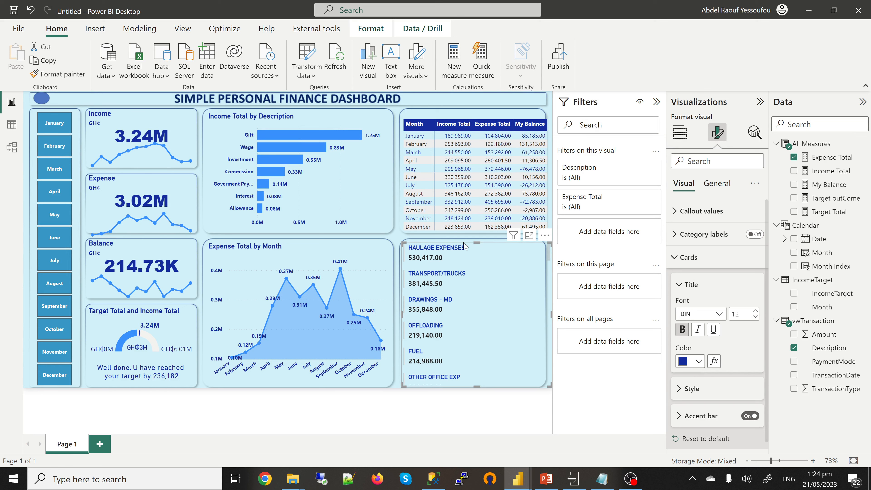
{"action": "left_click_drag", "start_coordinate": [476, 246], "coordinate": [479, 253]}
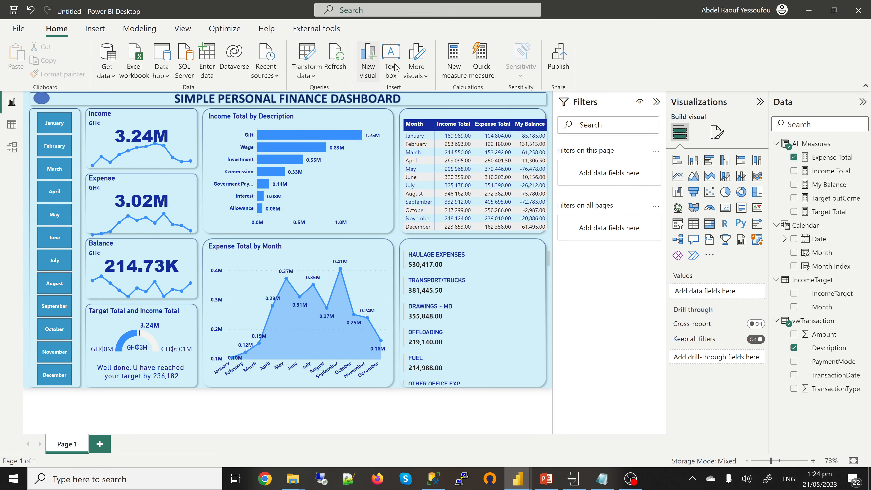
- Add a text box reading SUMMARY in bold dark blue text
{"action": "left_click", "coordinate": [391, 78]}
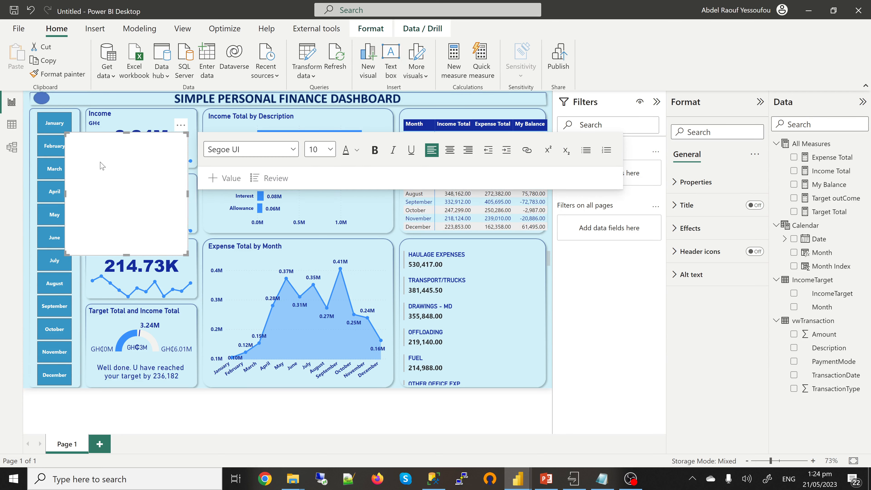
{"action": "type", "text": "S"}
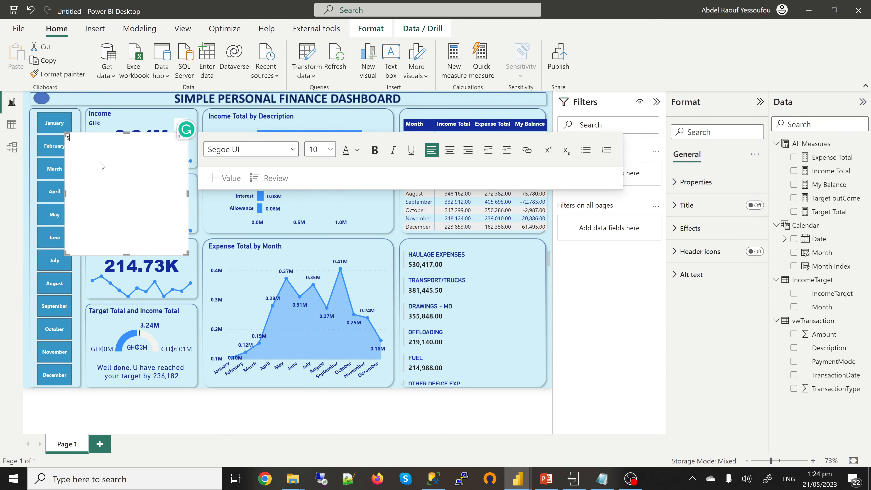
{"action": "type", "text": "UMMARY"}
{"action": "key", "text": "ctrl+a"}
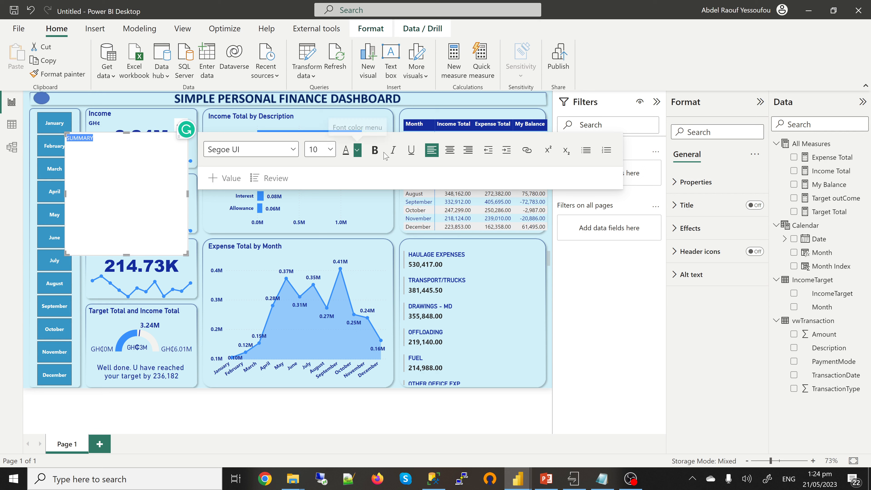
{"action": "left_click", "coordinate": [374, 150]}
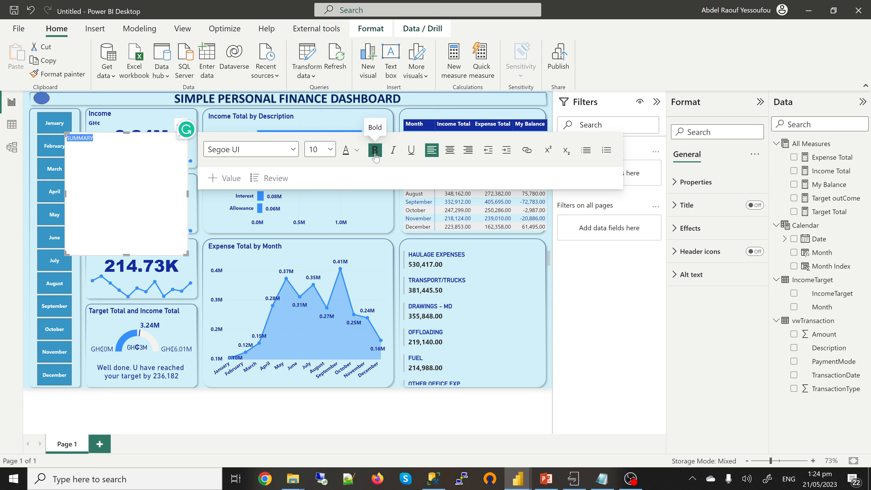
{"action": "left_click", "coordinate": [358, 154]}
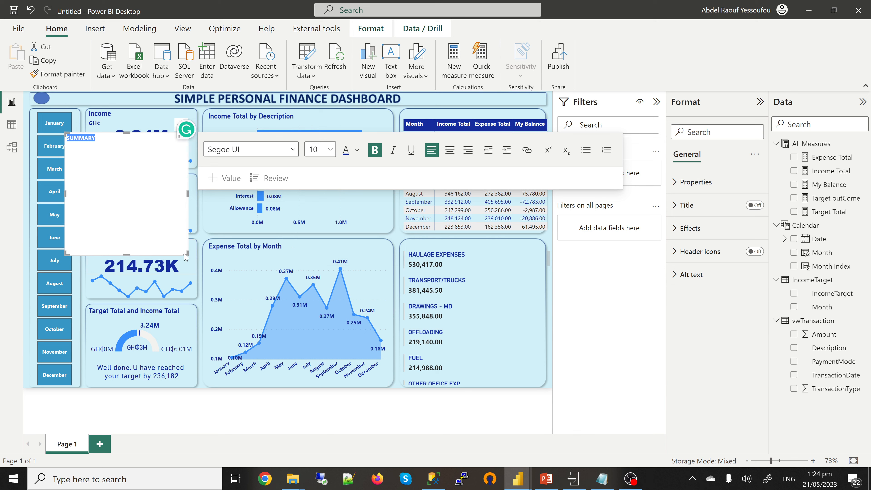
- Shrink the SUMMARY text box to one line, turn off its background and place it directly above the matrix
{"action": "left_click_drag", "start_coordinate": [178, 209], "coordinate": [170, 146]}
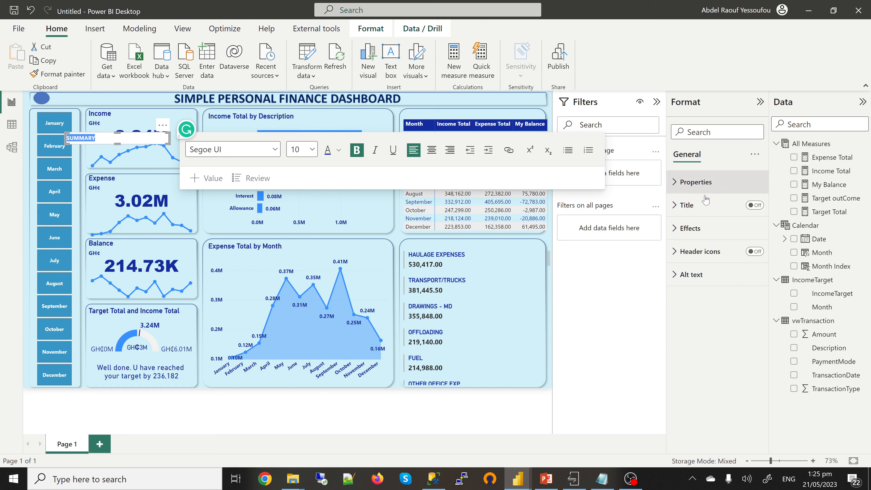
{"action": "left_click", "coordinate": [687, 228]}
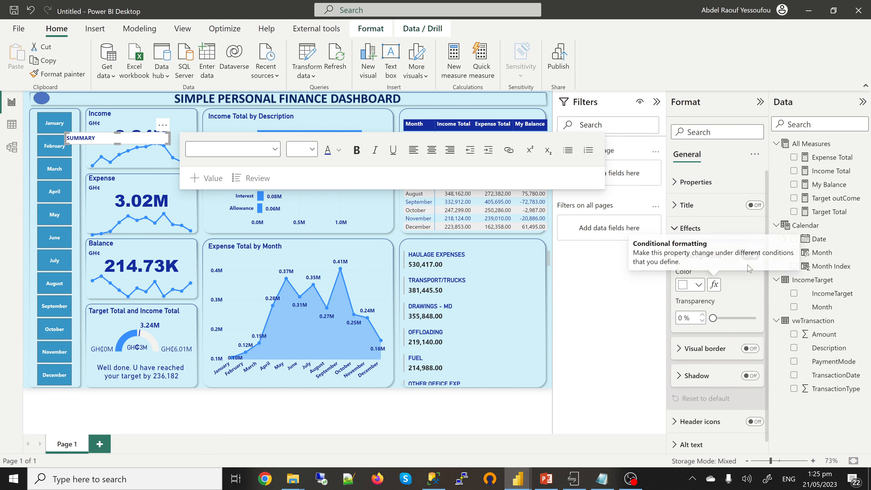
{"action": "left_click", "coordinate": [749, 257]}
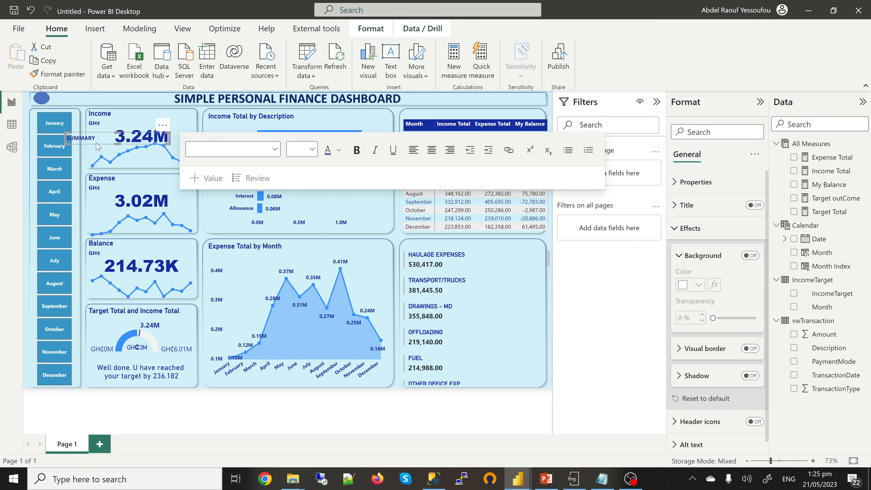
{"action": "left_click_drag", "start_coordinate": [100, 148], "coordinate": [437, 120]}
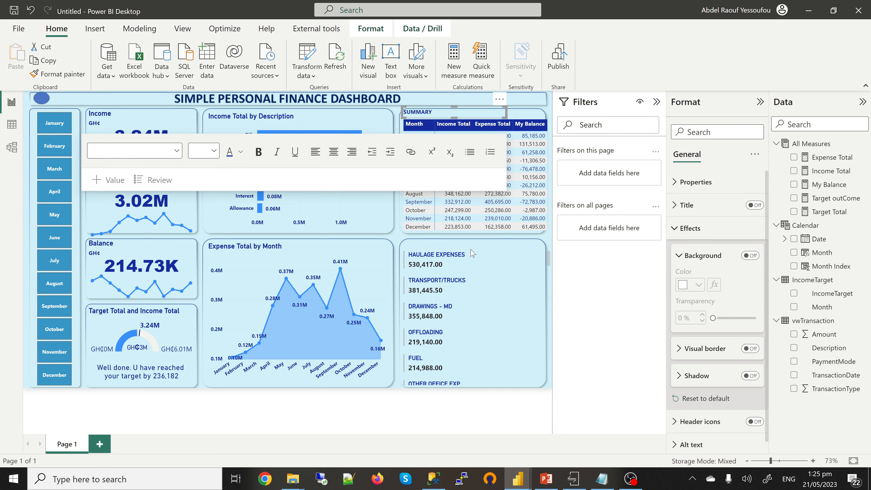
- Duplicate the SUMMARY text box and make the copy slightly narrower
{"action": "key", "text": "ctrl+c"}
{"action": "key", "text": "Escape"}
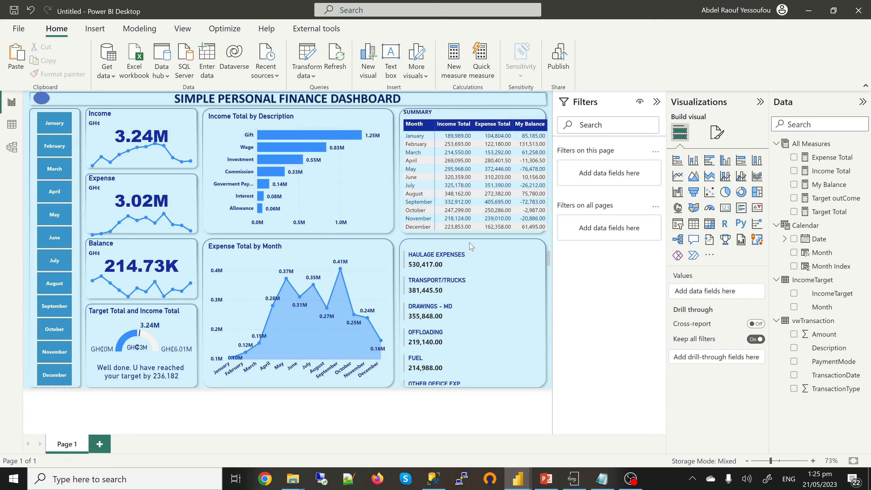
{"action": "key", "text": "ctrl+v"}
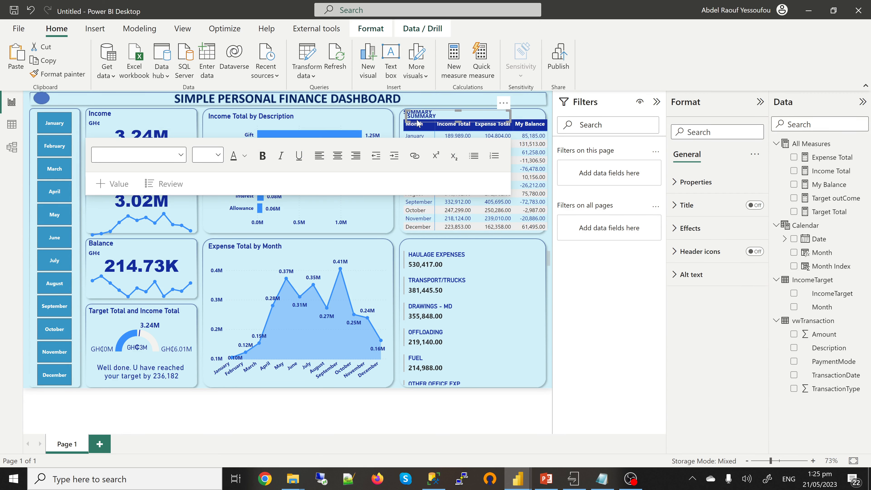
{"action": "left_click_drag", "start_coordinate": [416, 120], "coordinate": [415, 125]}
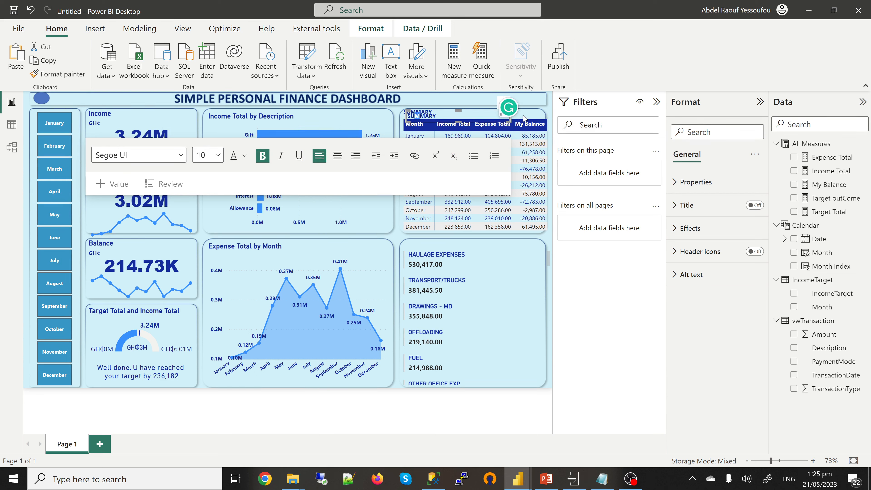
{"action": "left_click", "coordinate": [517, 116]}
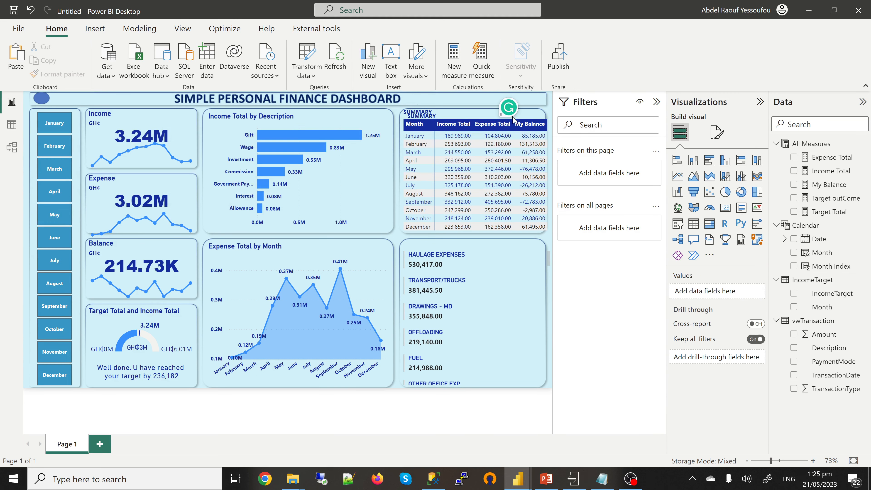
{"action": "left_click", "coordinate": [406, 119]}
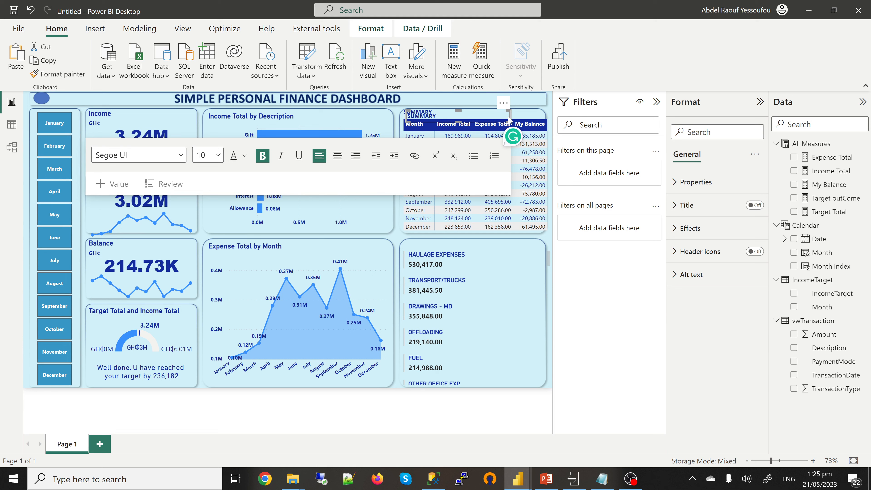
{"action": "left_click", "coordinate": [510, 130]}
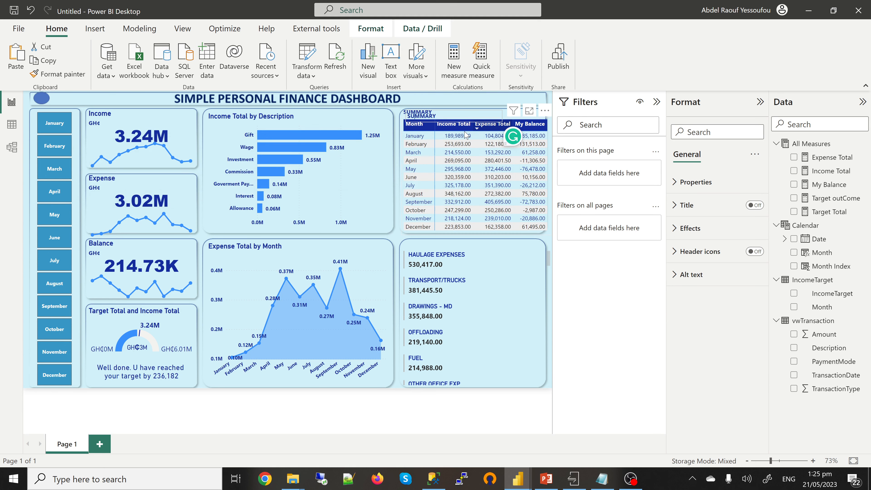
{"action": "left_click", "coordinate": [406, 119]}
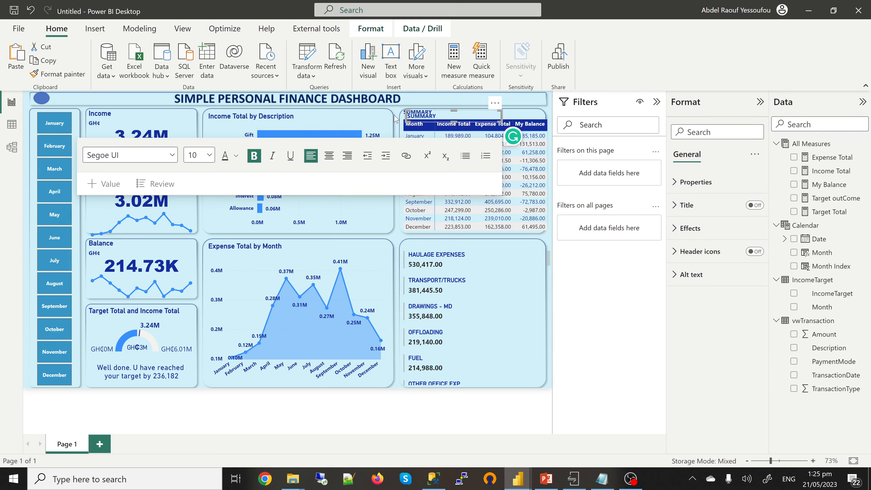
{"action": "left_click", "coordinate": [407, 120]}
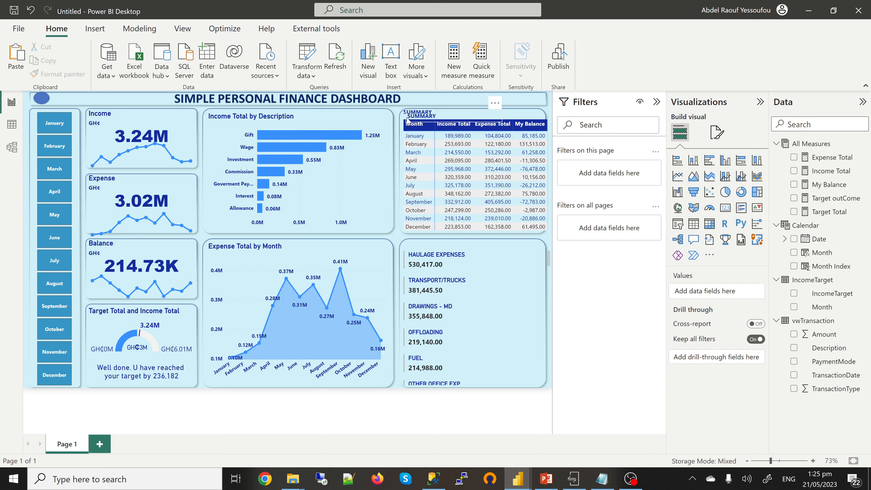
{"action": "left_click", "coordinate": [406, 119]}
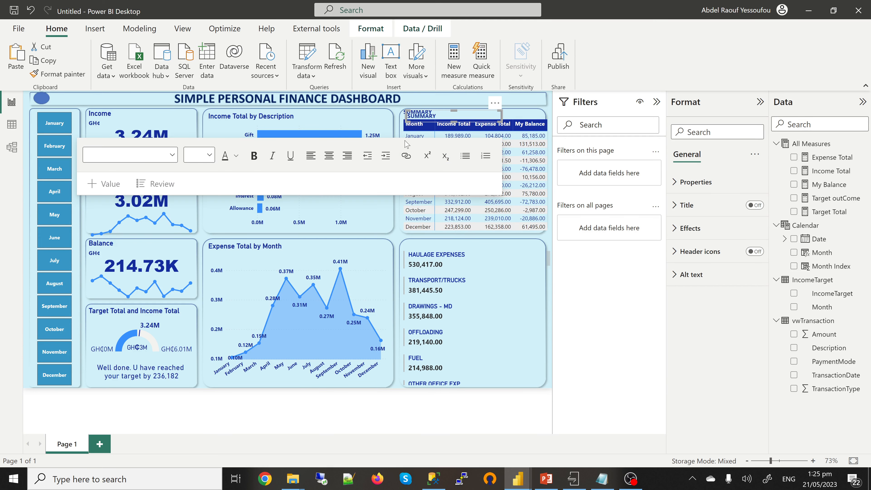
- Move the duplicate text box down to the upper edge of the expense panel, just above the multi-row card
{"action": "key", "text": "Down"}
{"action": "key", "text": "Down"}
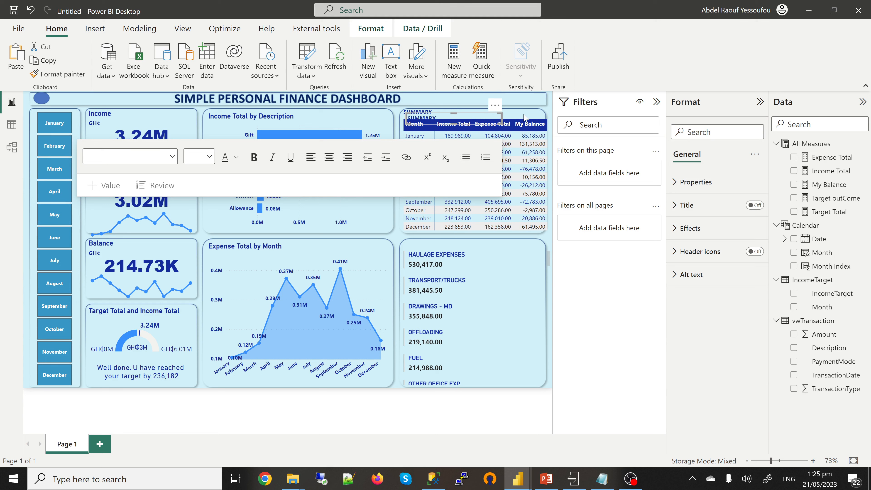
{"action": "key", "text": "Down"}
{"action": "key", "text": "Down"}
{"action": "key", "text": "Down"}
{"action": "key", "text": "Down"}
{"action": "key", "text": "Down"}
{"action": "key", "text": "Down"}
{"action": "key", "text": "Down"}
{"action": "key", "text": "Down"}
{"action": "key", "text": "Down"}
{"action": "key", "text": "Down"}
{"action": "key", "text": "Down"}
{"action": "key", "text": "Escape"}
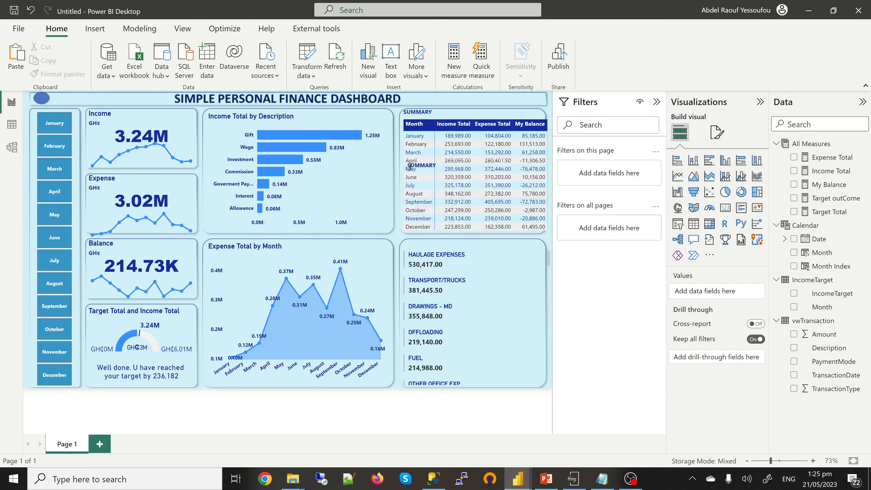
{"action": "left_click", "coordinate": [434, 168]}
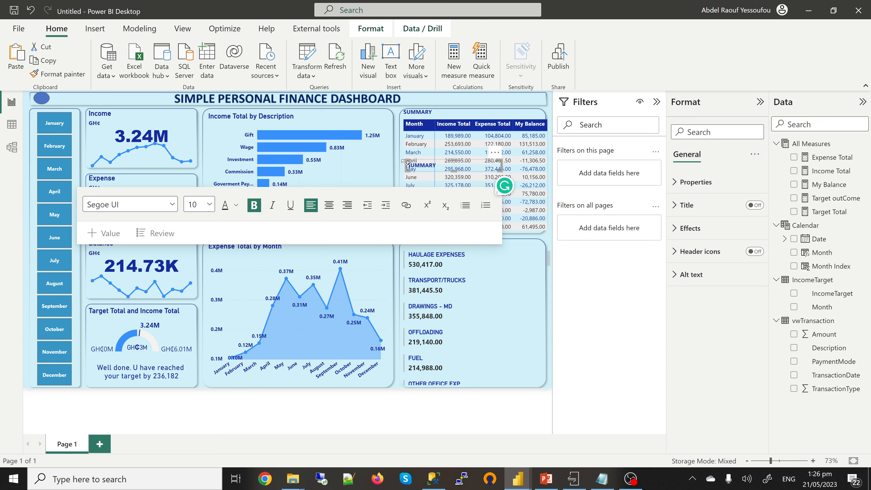
{"action": "left_click", "coordinate": [423, 172]}
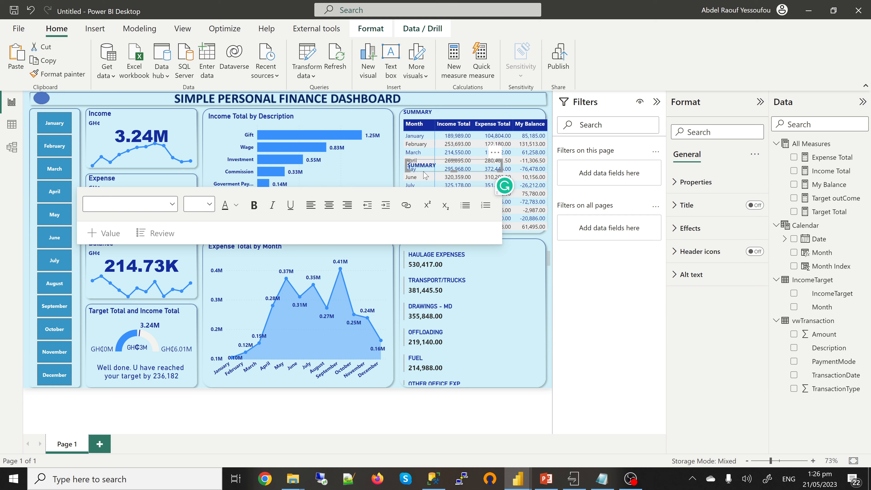
{"action": "left_click_drag", "start_coordinate": [425, 174], "coordinate": [442, 244]}
{"action": "key", "text": "Down"}
{"action": "key", "text": "Down"}
{"action": "key", "text": "Down"}
{"action": "key", "text": "Down"}
{"action": "key", "text": "Down"}
{"action": "key", "text": "Down"}
{"action": "key", "text": "Down"}
{"action": "key", "text": "Down"}
{"action": "key", "text": "Down"}
{"action": "key", "text": "Down"}
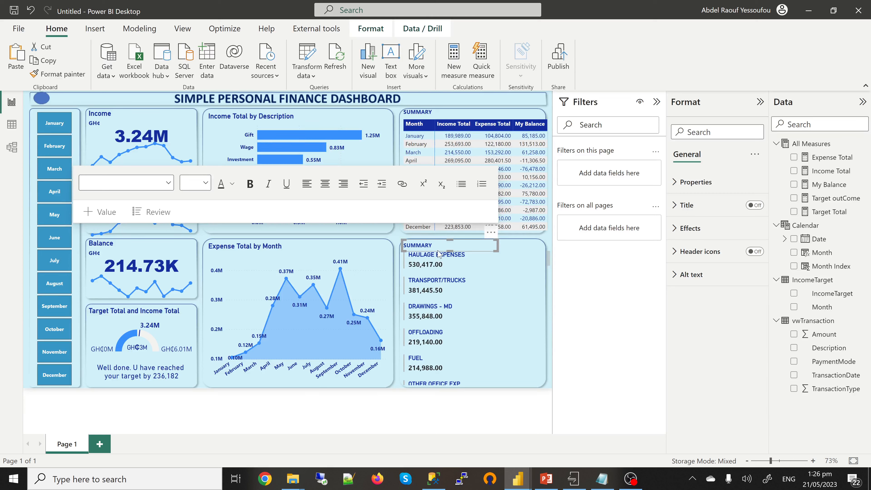
- Replace the duplicate text box's wording with "Expenses" and deselect it
{"action": "left_click_drag", "start_coordinate": [438, 246], "coordinate": [404, 247]}
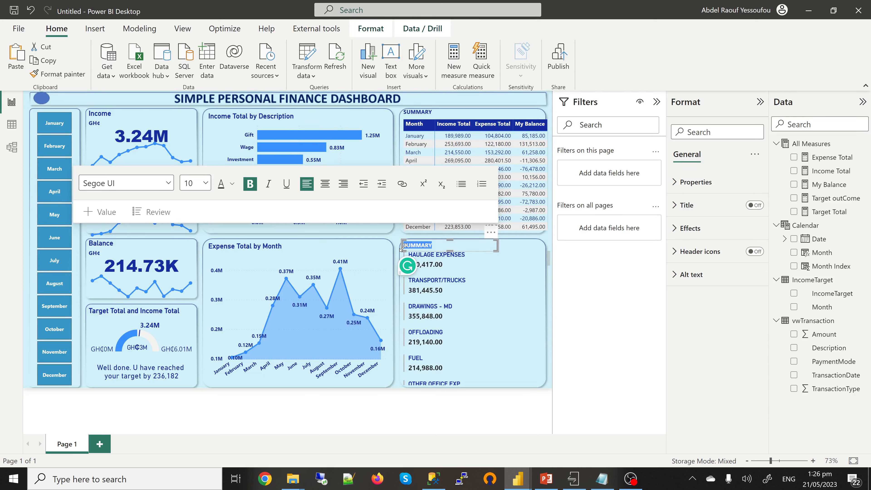
{"action": "type", "text": "EXPENSE"}
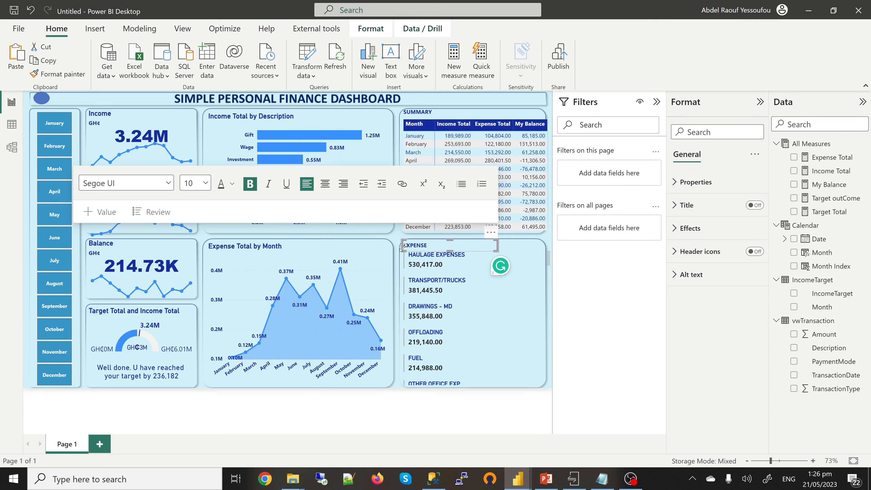
{"action": "type", "text": "S"}
{"action": "left_click", "coordinate": [401, 388]}
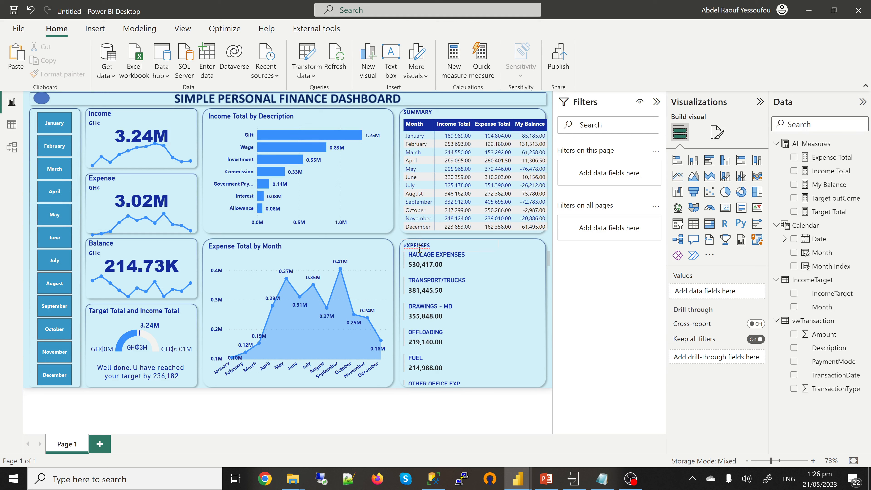
{"action": "left_click", "coordinate": [421, 245]}
{"action": "double_click", "coordinate": [421, 245]}
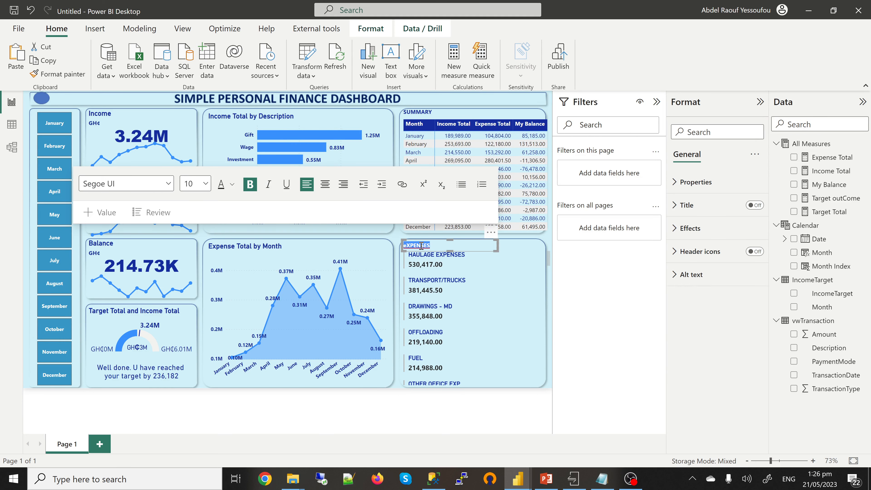
{"action": "type", "text": "Expenses"}
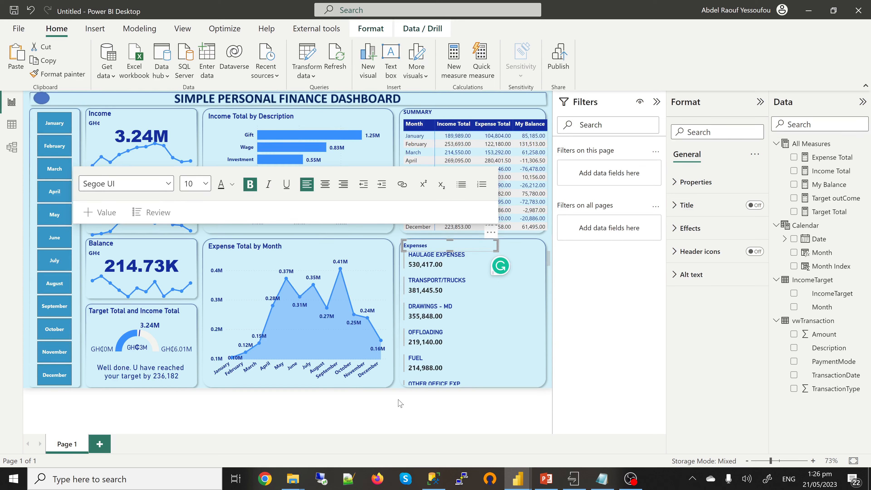
{"action": "left_click", "coordinate": [399, 387]}
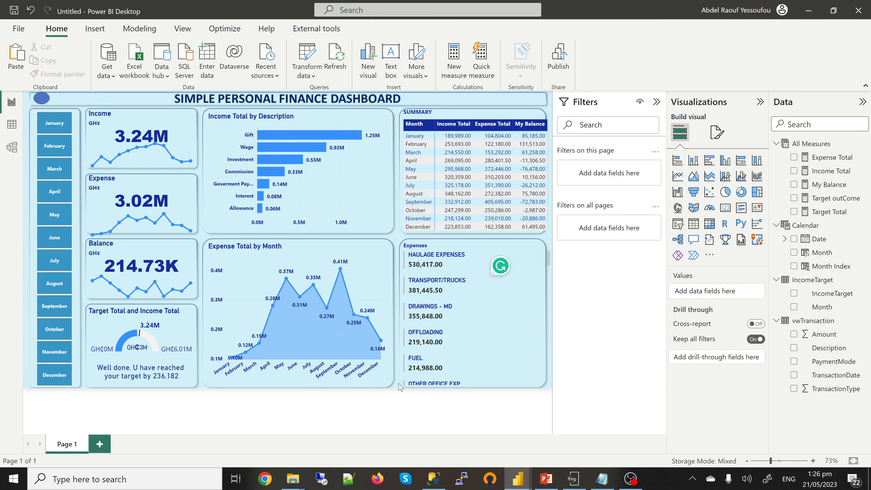
- Replace the SUMMARY heading above the matrix with "Summary" and deselect the text box
{"action": "double_click", "coordinate": [422, 113]}
{"action": "type", "text": "Sum"}
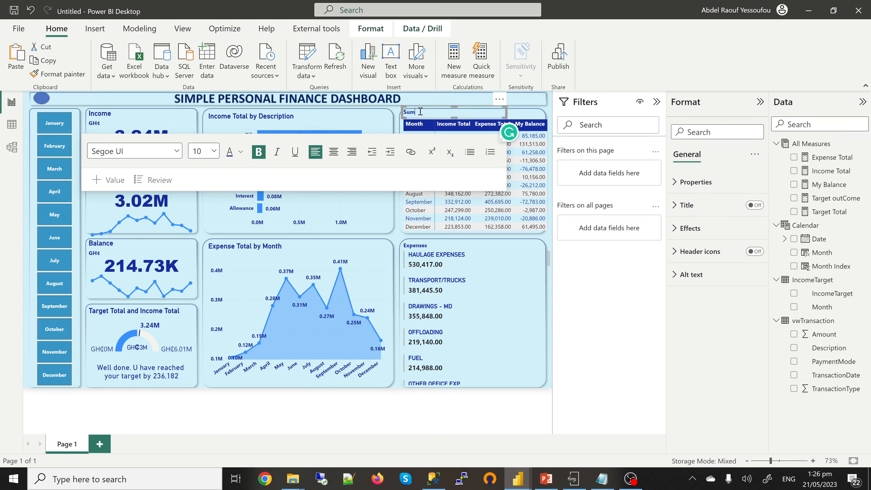
{"action": "type", "text": "maryu"}
{"action": "left_click", "coordinate": [398, 242]}
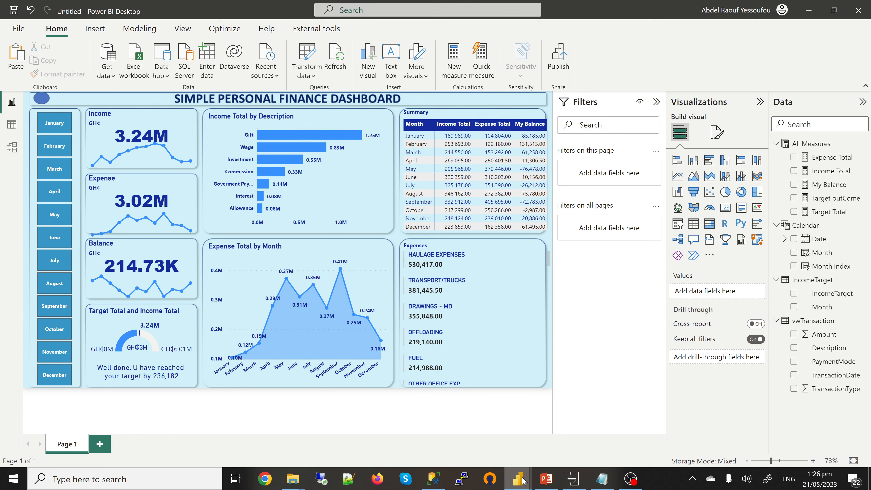
- Switch to the finished reference report to check which visual is still missing, and return to the untitled report
{"action": "mouse_move", "coordinate": [523, 480]}
{"action": "left_click", "coordinate": [443, 430]}
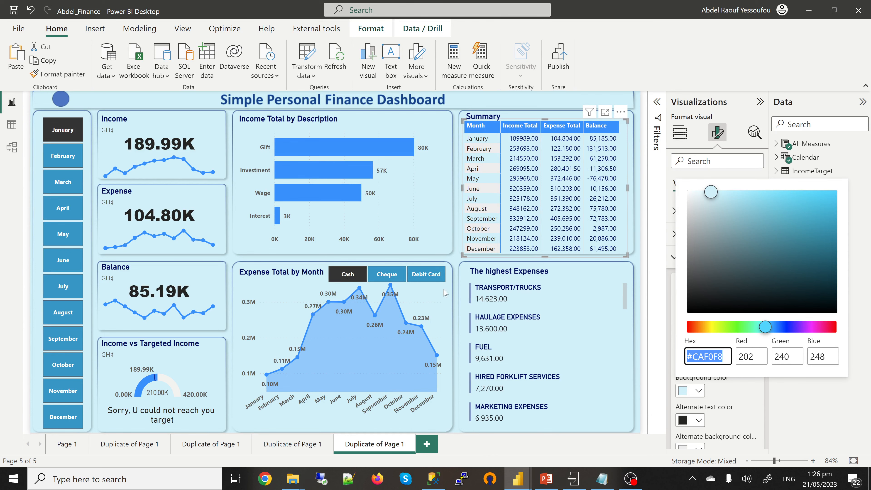
{"action": "left_click", "coordinate": [517, 482]}
{"action": "left_click", "coordinate": [544, 437]}
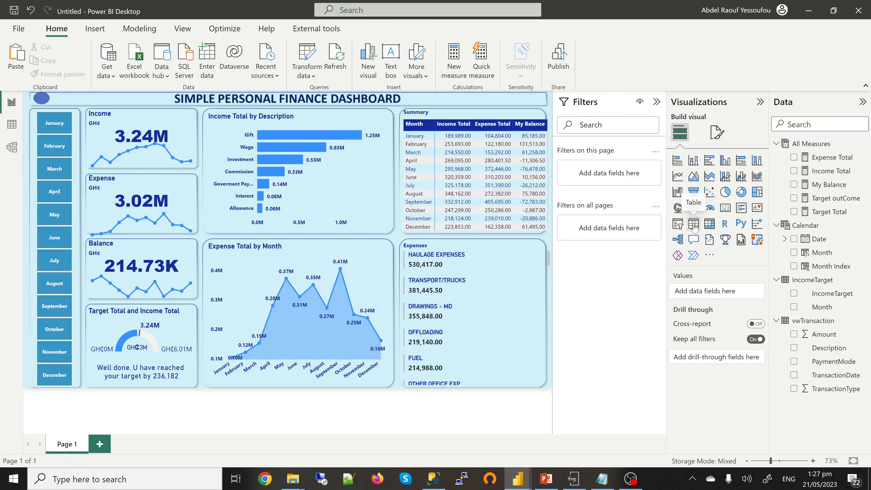
- Add a slicer on the TransactionType field and copy the month slicer's formatting onto it with Format Painter
{"action": "left_click", "coordinate": [677, 226]}
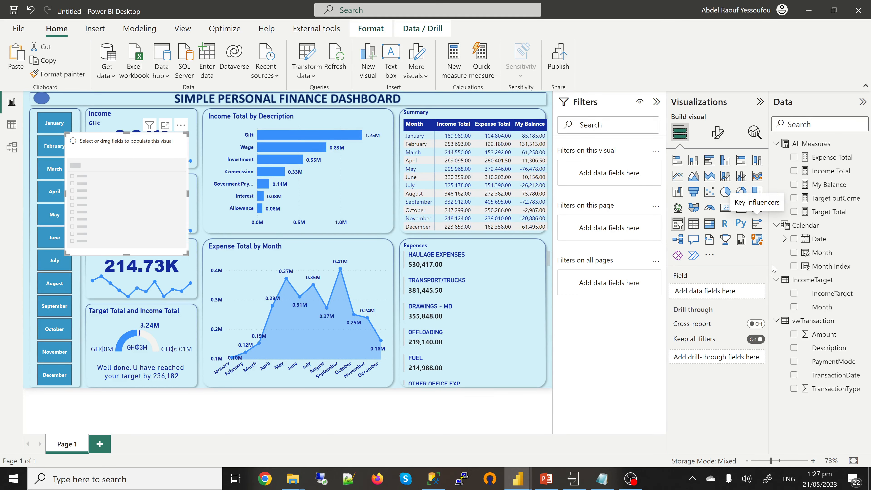
{"action": "left_click", "coordinate": [793, 388]}
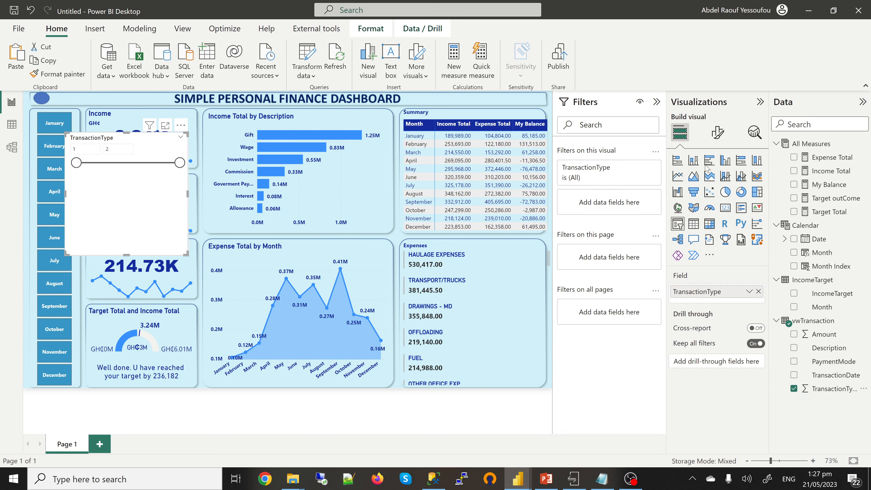
{"action": "left_click", "coordinate": [36, 140]}
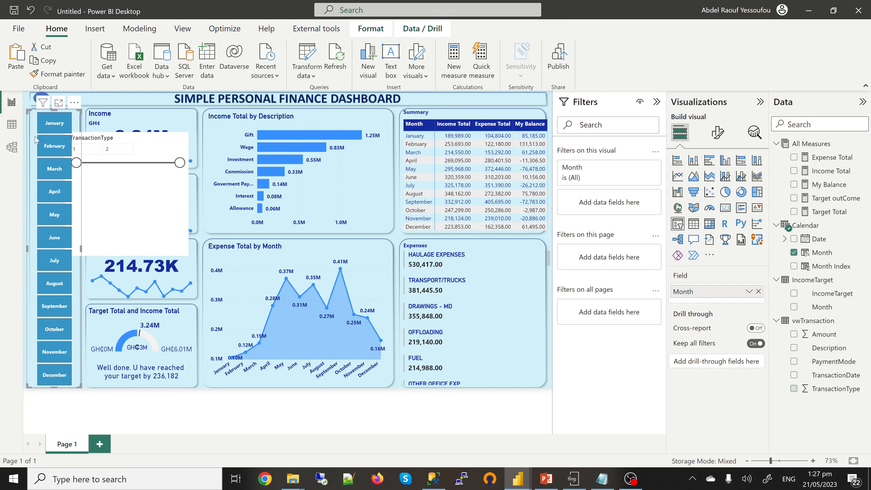
{"action": "left_click", "coordinate": [56, 75]}
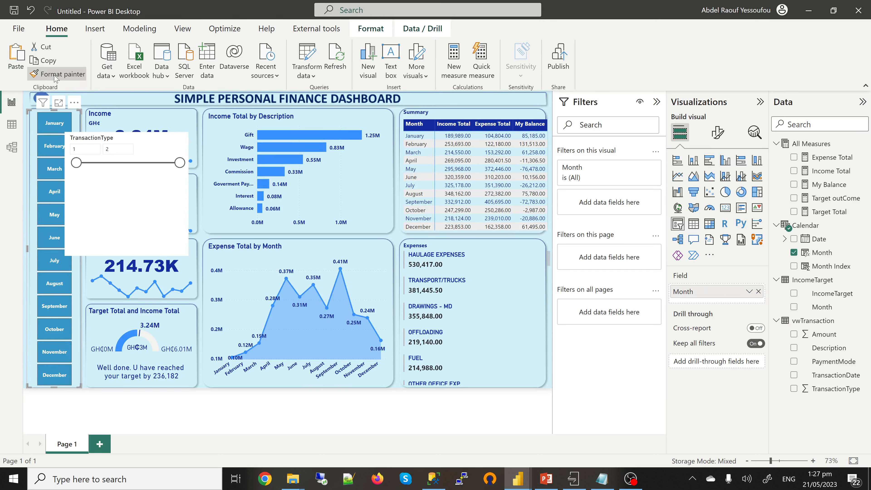
{"action": "left_click", "coordinate": [156, 142]}
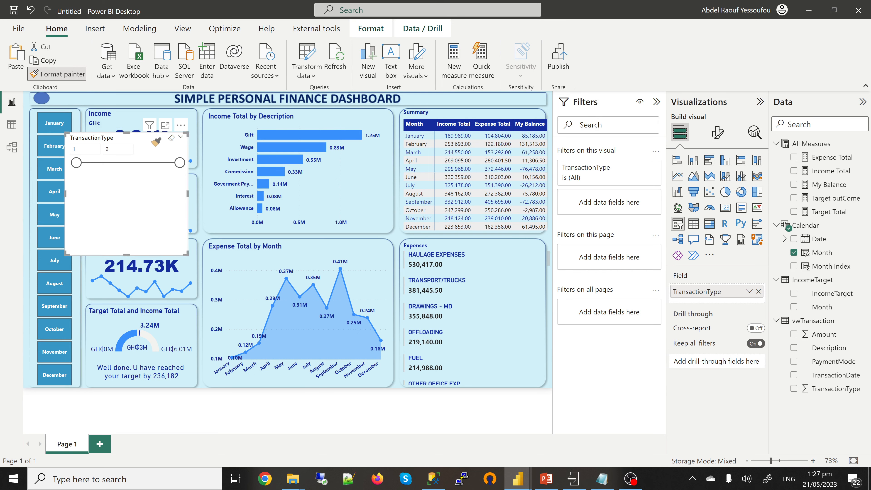
{"action": "left_click", "coordinate": [156, 141]}
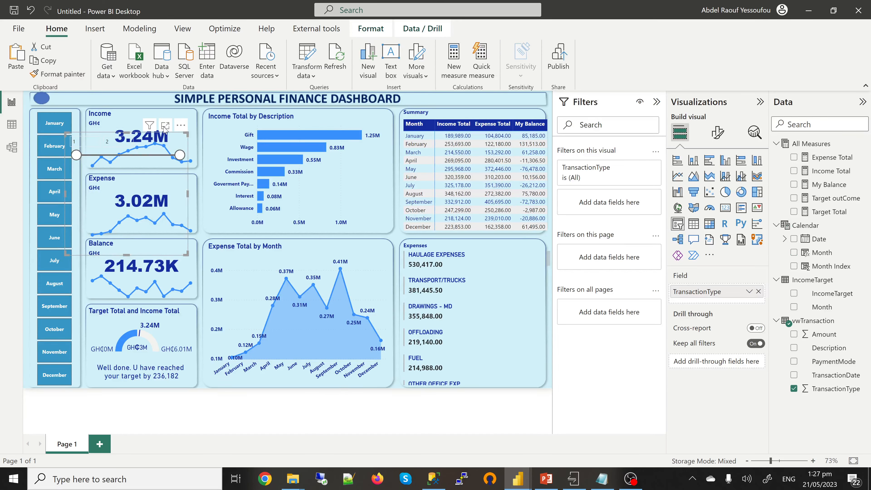
- Set the new slicer's style to Tile and replace its TransactionType field with PaymentMode
{"action": "left_click", "coordinate": [718, 134]}
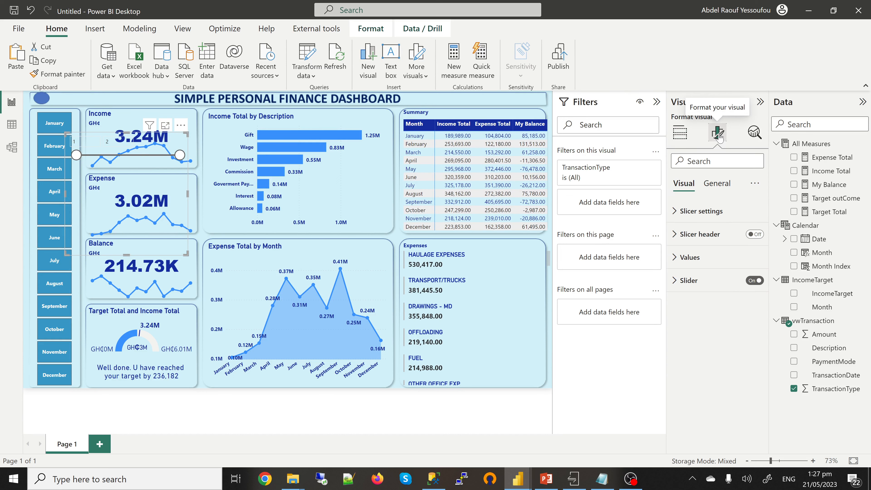
{"action": "left_click", "coordinate": [690, 213]}
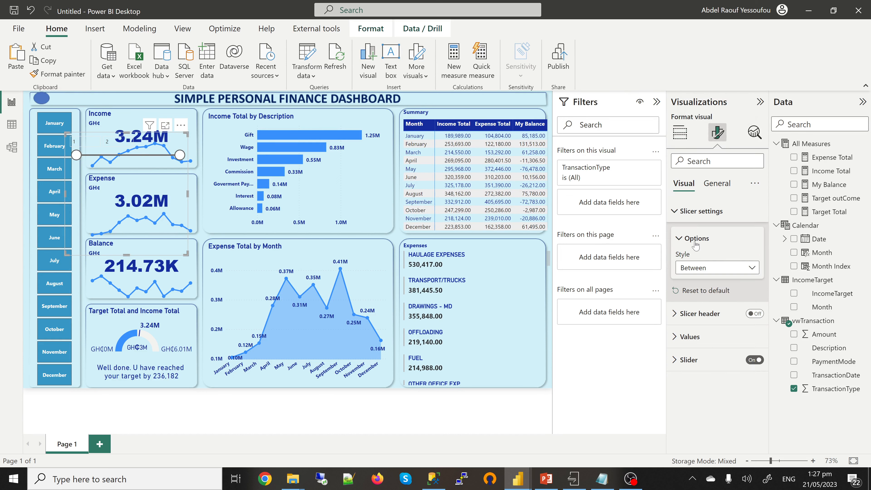
{"action": "left_click", "coordinate": [696, 275]}
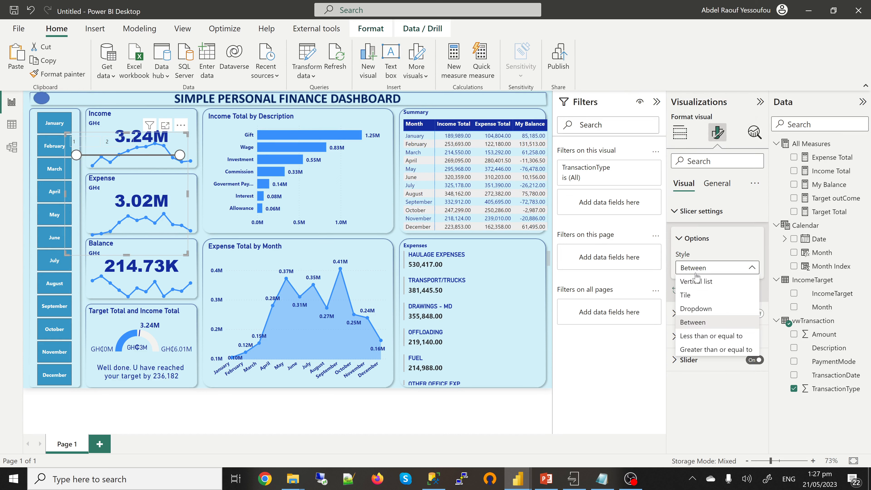
{"action": "left_click", "coordinate": [693, 298]}
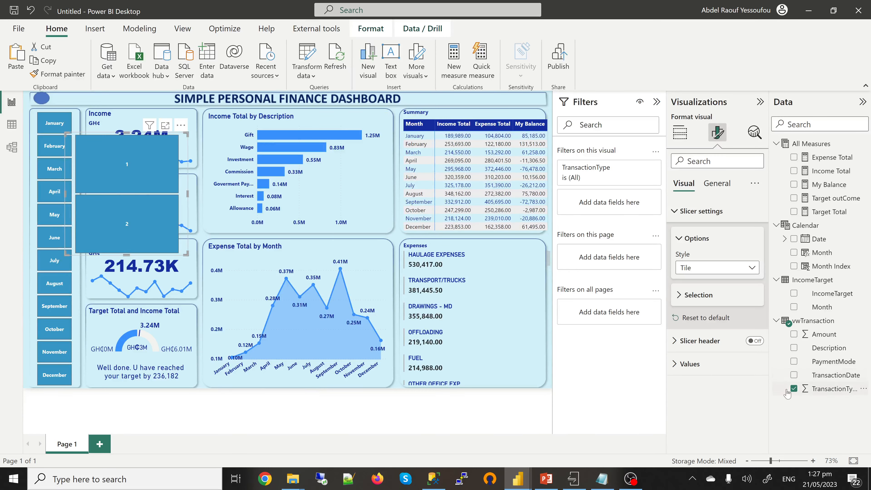
{"action": "left_click", "coordinate": [794, 389]}
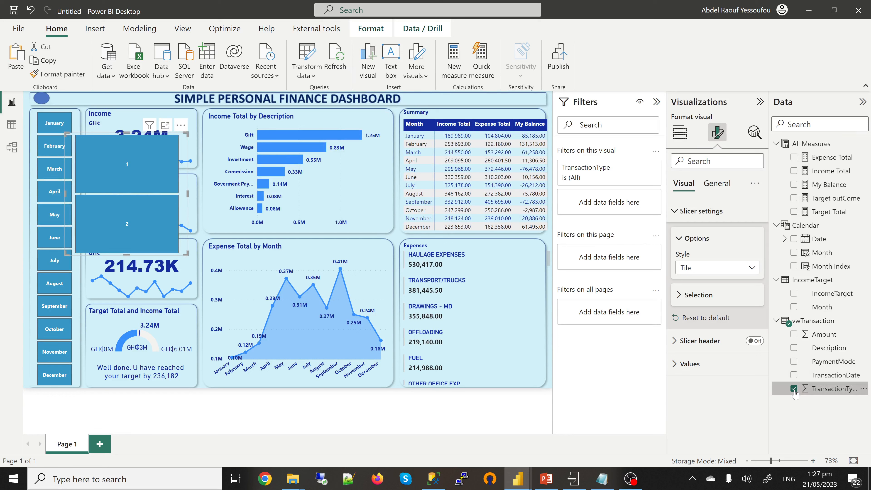
{"action": "left_click", "coordinate": [794, 362]}
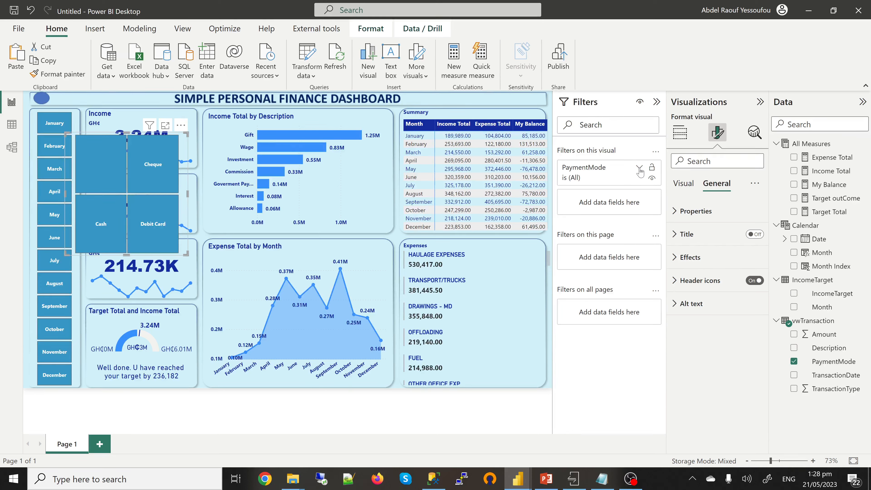
- Filter the payment mode slicer to Cash, Cheque and Debit Card, leaving out the blank value
{"action": "left_click", "coordinate": [640, 169]}
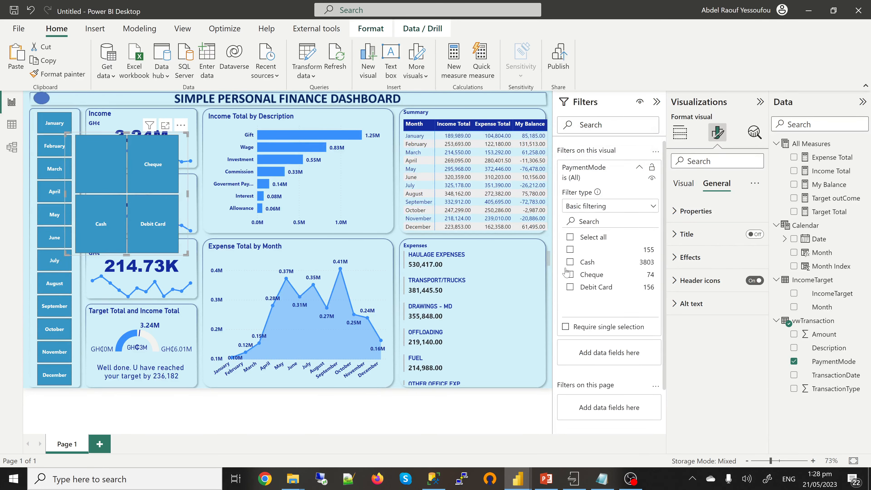
{"action": "left_click", "coordinate": [570, 263]}
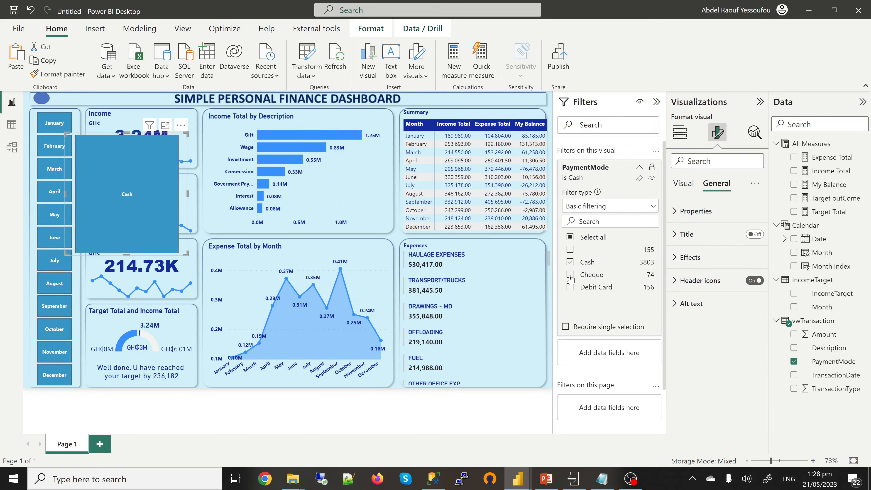
{"action": "left_click", "coordinate": [569, 274]}
{"action": "left_click", "coordinate": [570, 286]}
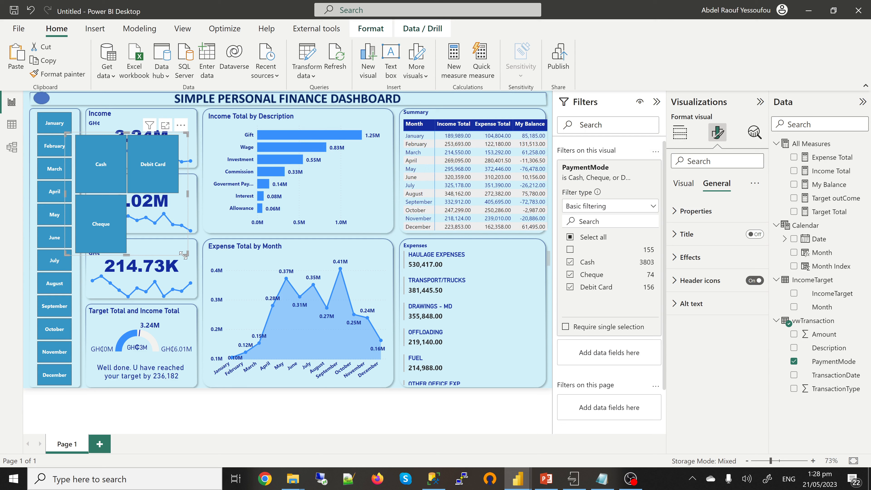
- Shrink the payment mode slicer to one row of tiles beside the Expense Total by Month title and deselect it
{"action": "left_click_drag", "start_coordinate": [183, 255], "coordinate": [380, 258]}
{"action": "left_click_drag", "start_coordinate": [386, 256], "coordinate": [389, 251]}
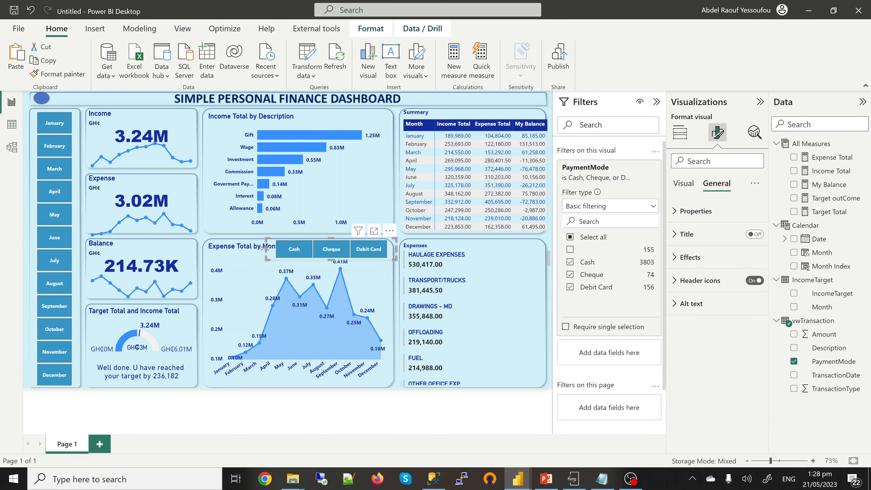
{"action": "left_click_drag", "start_coordinate": [265, 247], "coordinate": [280, 250]}
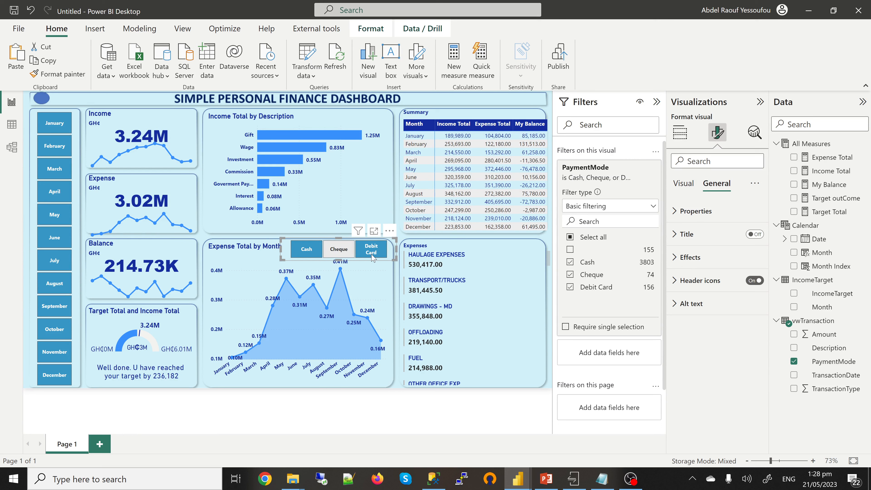
{"action": "left_click_drag", "start_coordinate": [398, 251], "coordinate": [397, 212]}
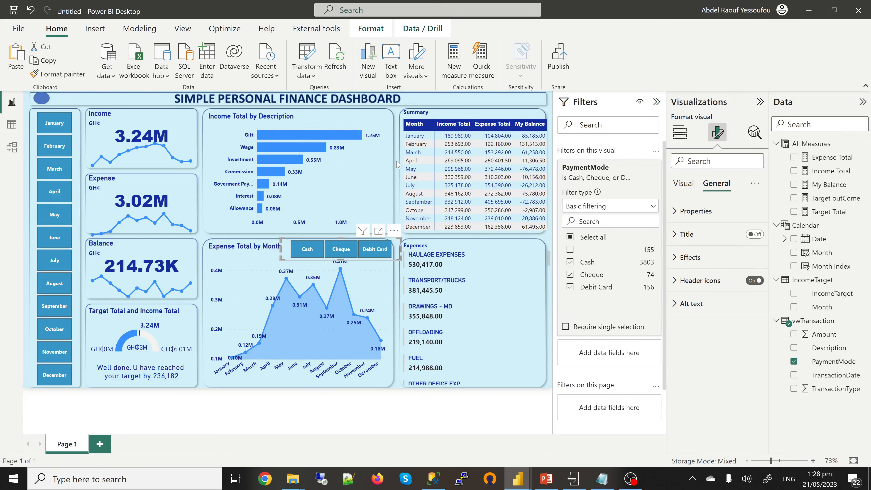
{"action": "left_click", "coordinate": [397, 164]}
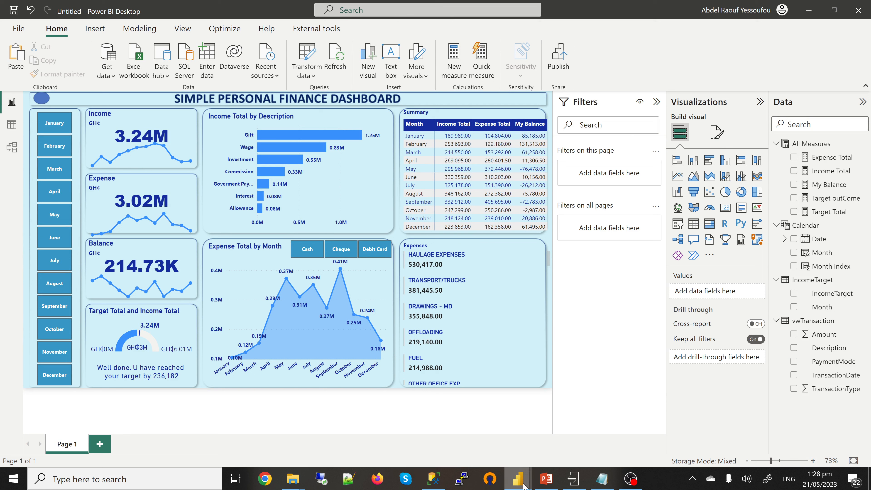
- Compare the payment mode slicer and overall layout with the reference report, returning to the untitled report
{"action": "mouse_move", "coordinate": [519, 481]}
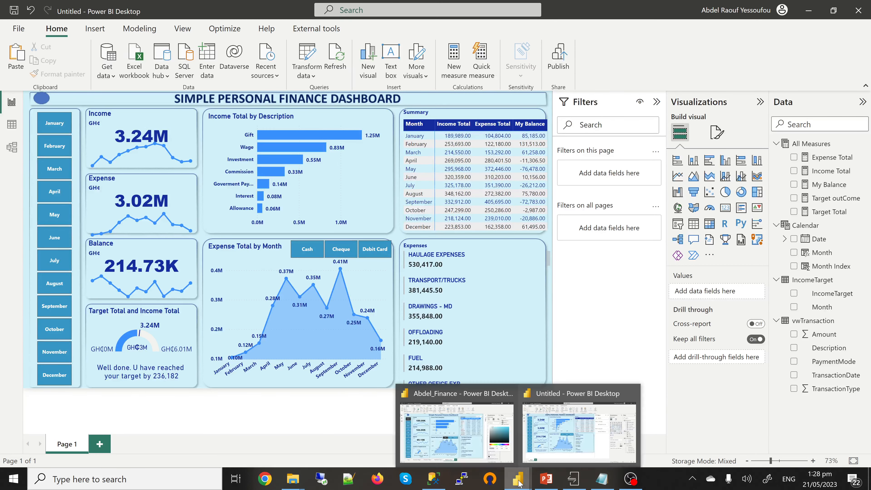
{"action": "left_click", "coordinate": [446, 437]}
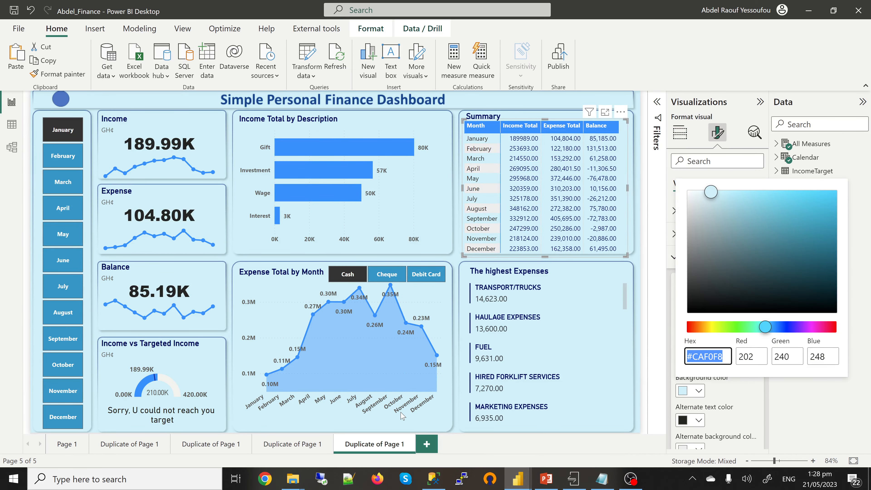
{"action": "mouse_move", "coordinate": [520, 480]}
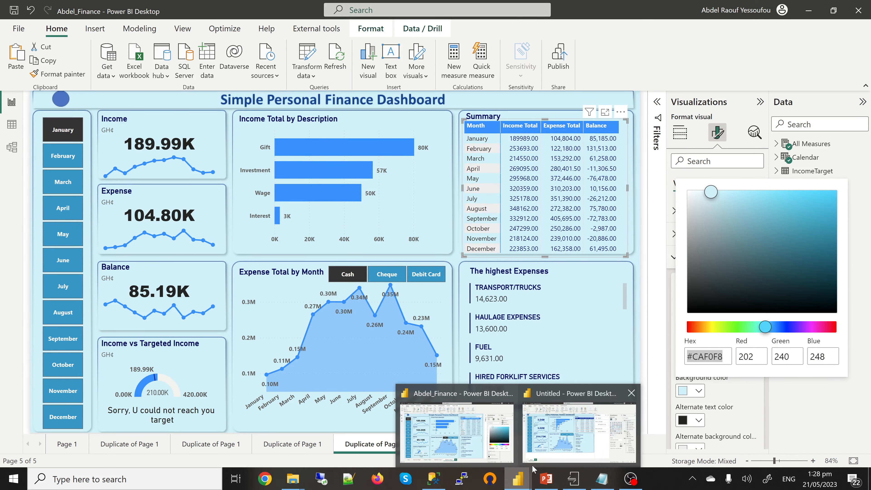
{"action": "left_click", "coordinate": [550, 445]}
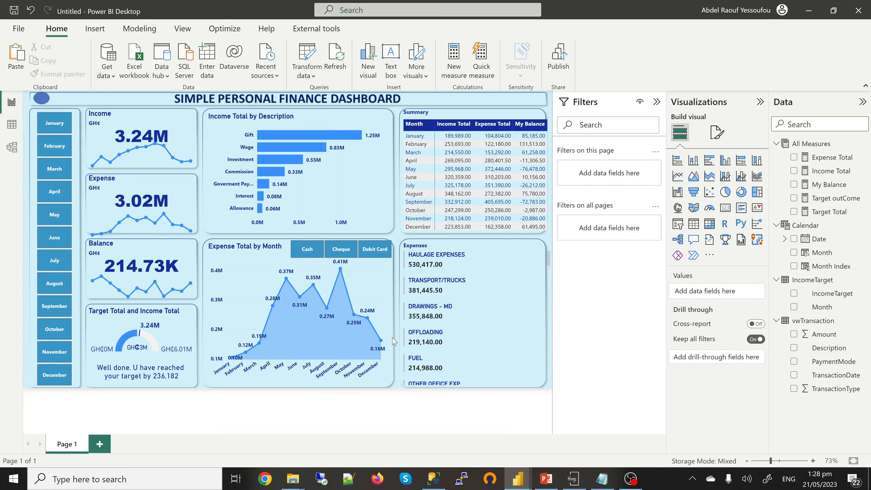